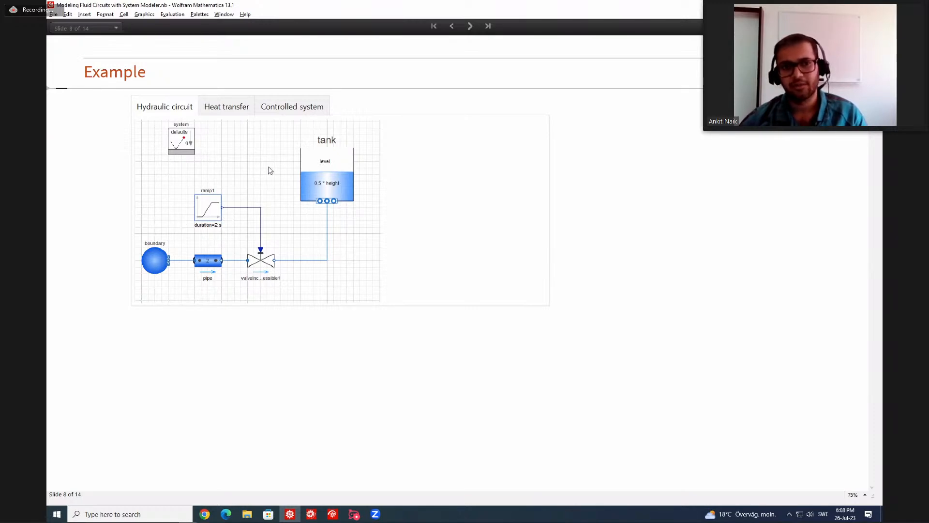
View the heat transfer and controlled system example diagrams on the slide, and switch to System Modeler Model Center.
{"action": "left_click", "coordinate": [241, 109]}
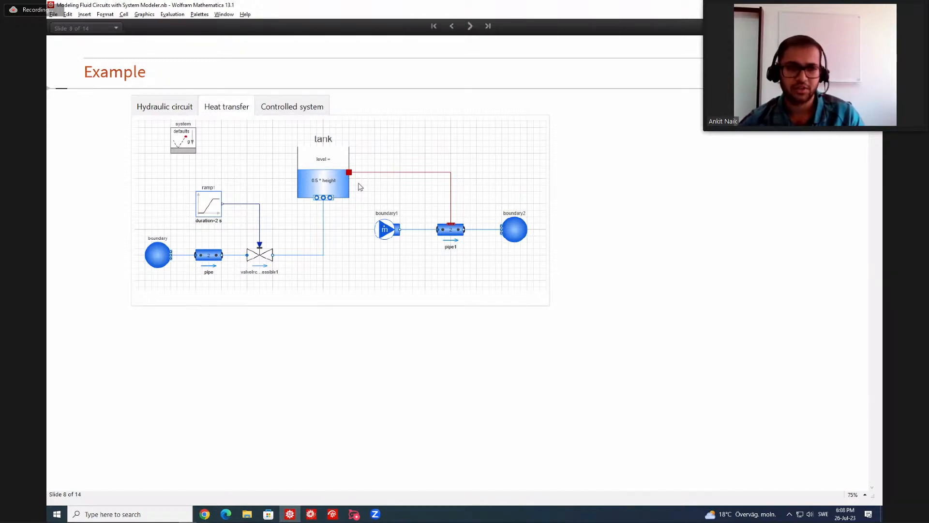
{"action": "left_click", "coordinate": [300, 107]}
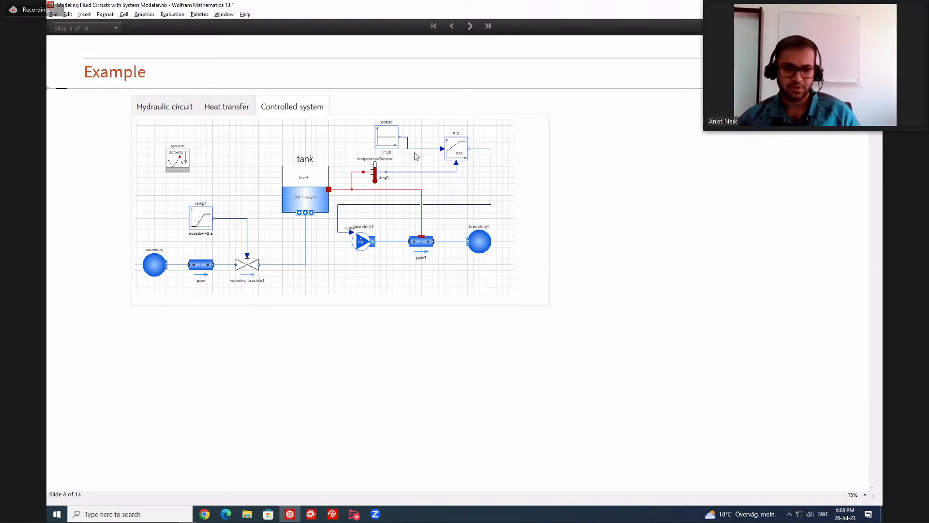
{"action": "left_click", "coordinate": [312, 489]}
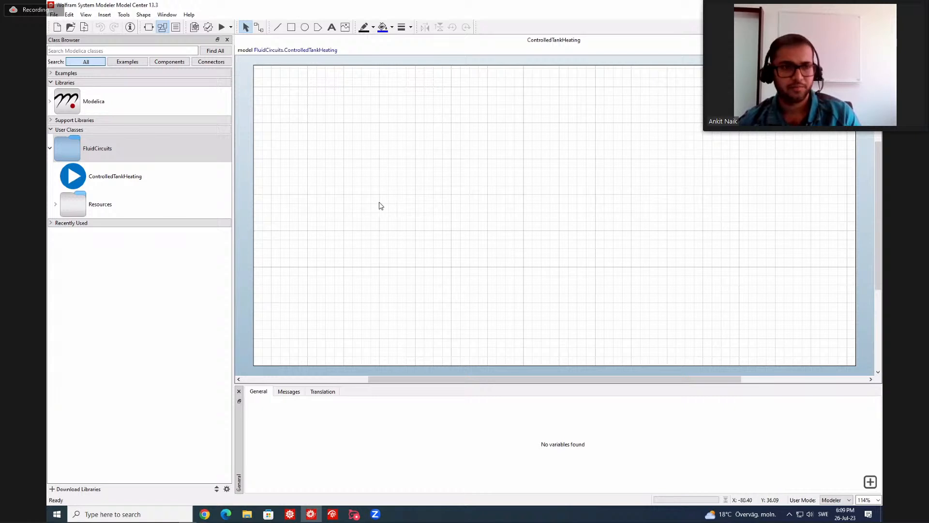
Place the Modelica.Fluid System component near the diagram's upper-left corner, updating the Modelica version in the uses annotation.
{"action": "left_click", "coordinate": [50, 102]}
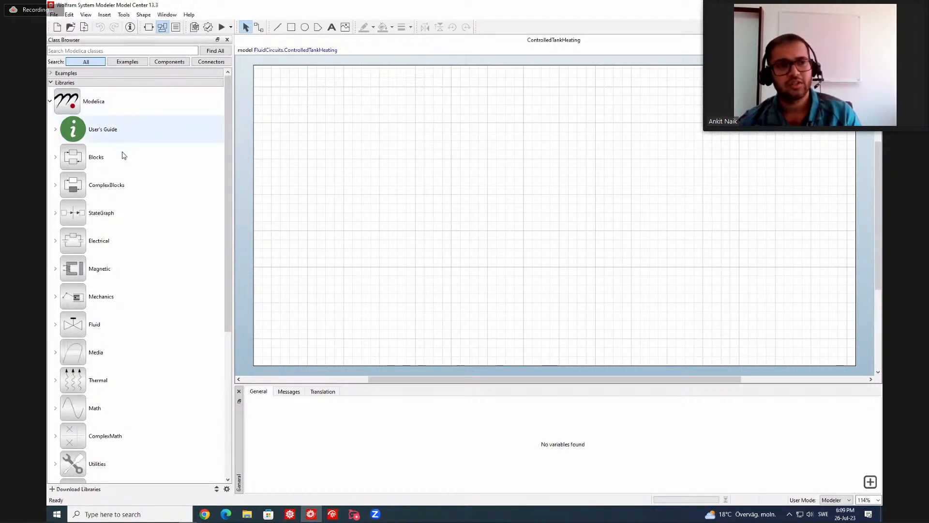
{"action": "scroll", "coordinate": [124, 167], "scroll_direction": "down", "scroll_amount": 1}
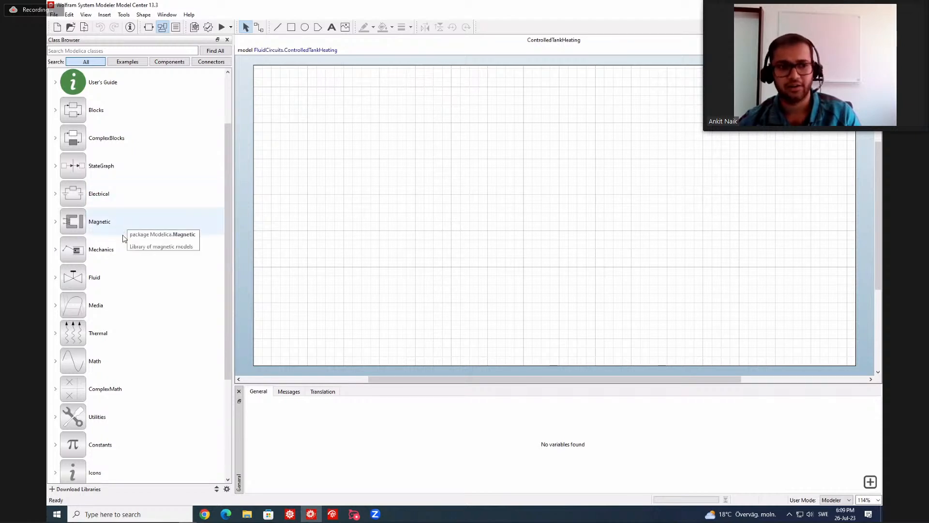
{"action": "scroll", "coordinate": [124, 238], "scroll_direction": "down", "scroll_amount": 1}
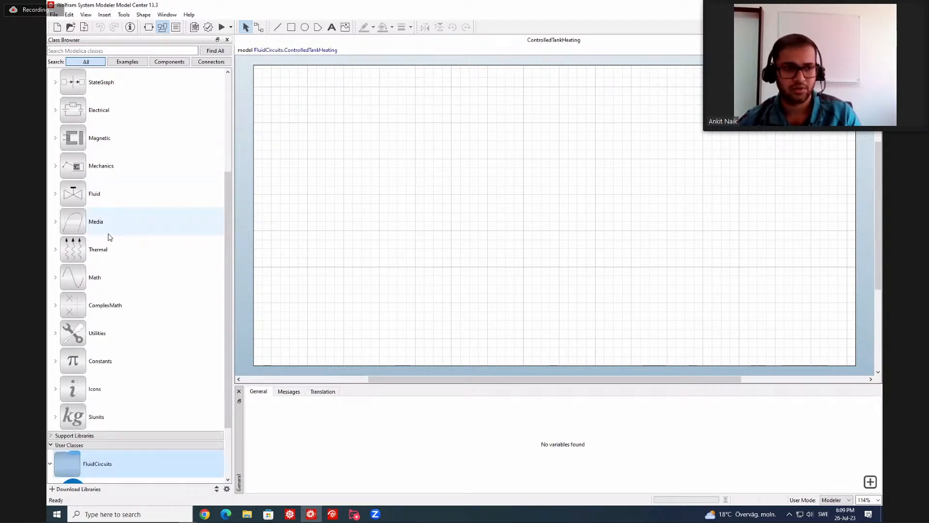
{"action": "left_click", "coordinate": [57, 196]}
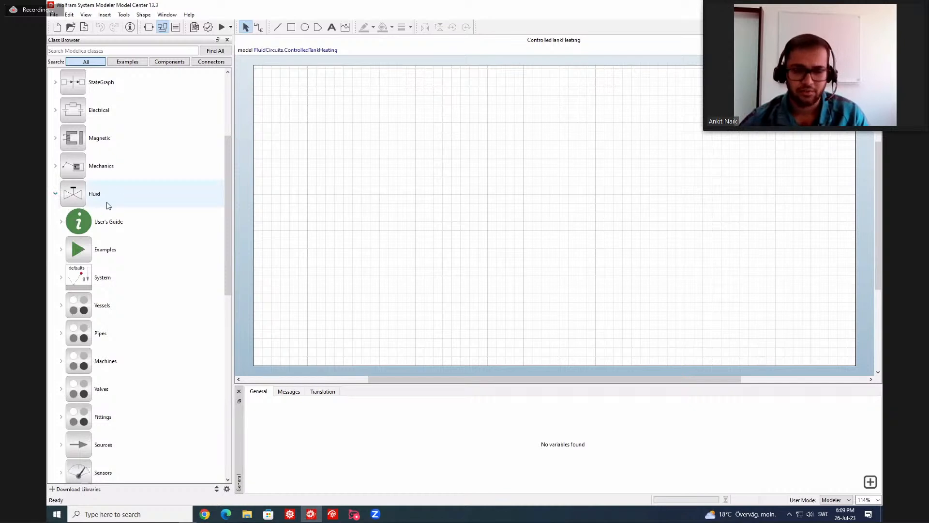
{"action": "scroll", "coordinate": [130, 202], "scroll_direction": "down", "scroll_amount": 1}
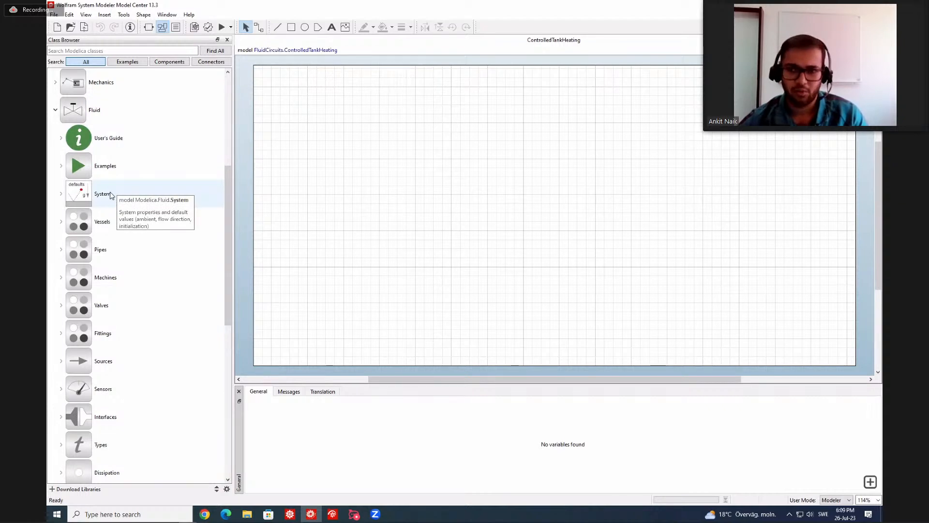
{"action": "left_click_drag", "start_coordinate": [110, 195], "coordinate": [336, 161]}
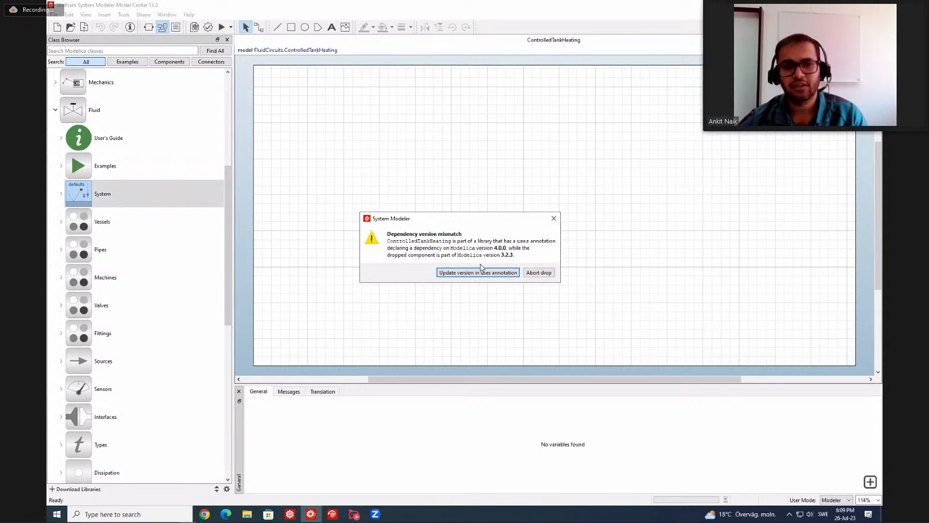
{"action": "left_click", "coordinate": [501, 273]}
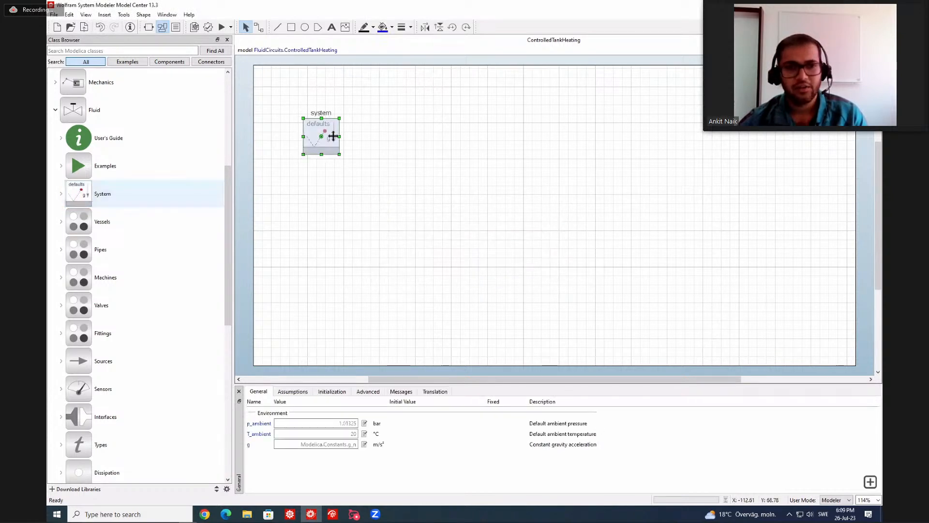
{"action": "left_click_drag", "start_coordinate": [332, 137], "coordinate": [331, 106]}
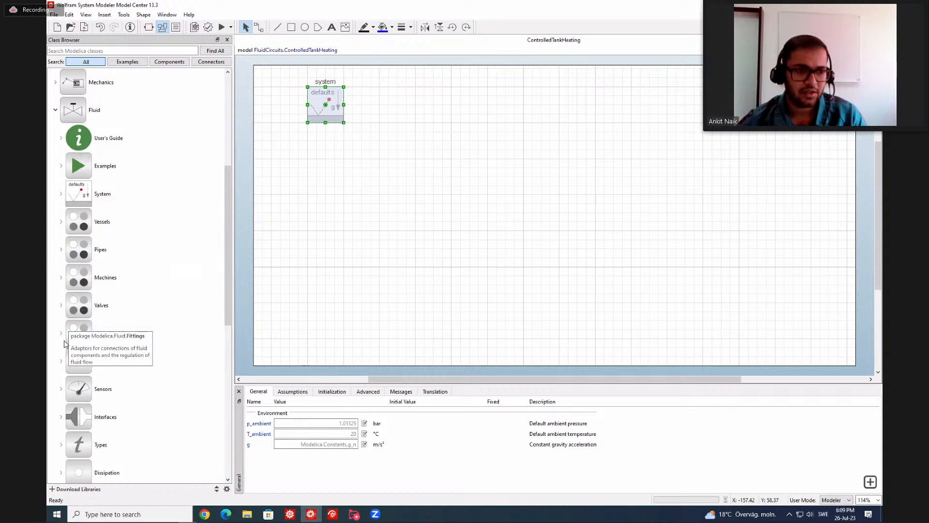
Add a Boundary_pT source from the Fluid library to the diagram, directly below the system component.
{"action": "left_click", "coordinate": [62, 361]}
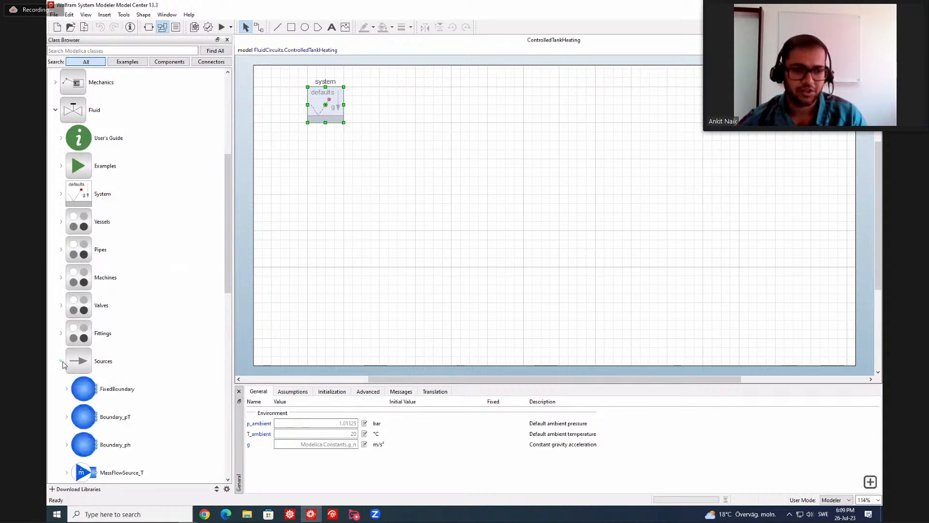
{"action": "scroll", "coordinate": [88, 302], "scroll_direction": "down", "scroll_amount": 1}
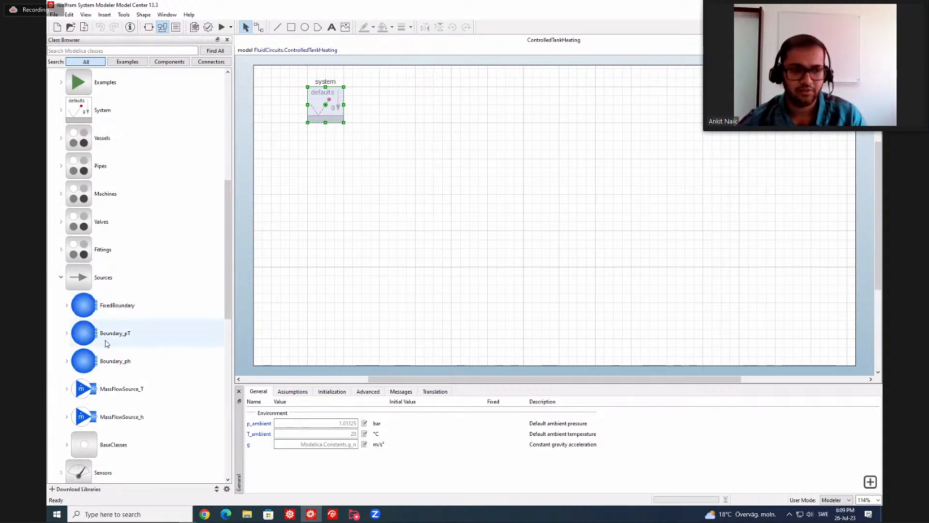
{"action": "left_click_drag", "start_coordinate": [107, 343], "coordinate": [326, 252]}
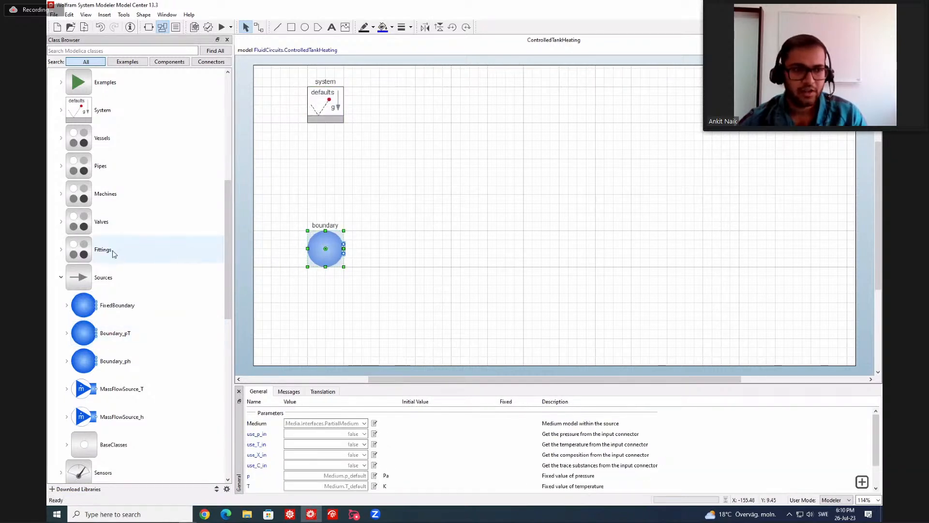
Add a StaticPipe to the right of the boundary and a ValveIncompressible to the right of the pipe, all in one row.
{"action": "left_click", "coordinate": [62, 166]}
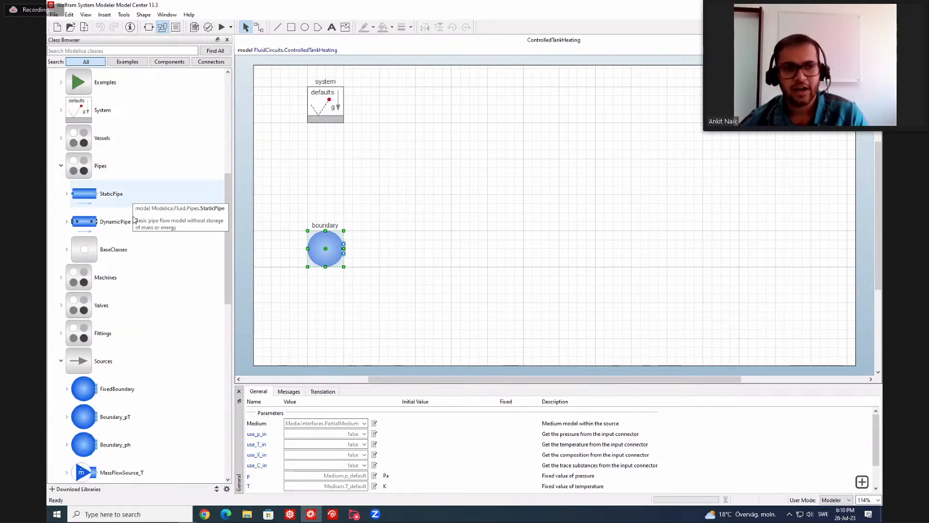
{"action": "left_click_drag", "start_coordinate": [132, 197], "coordinate": [414, 248]}
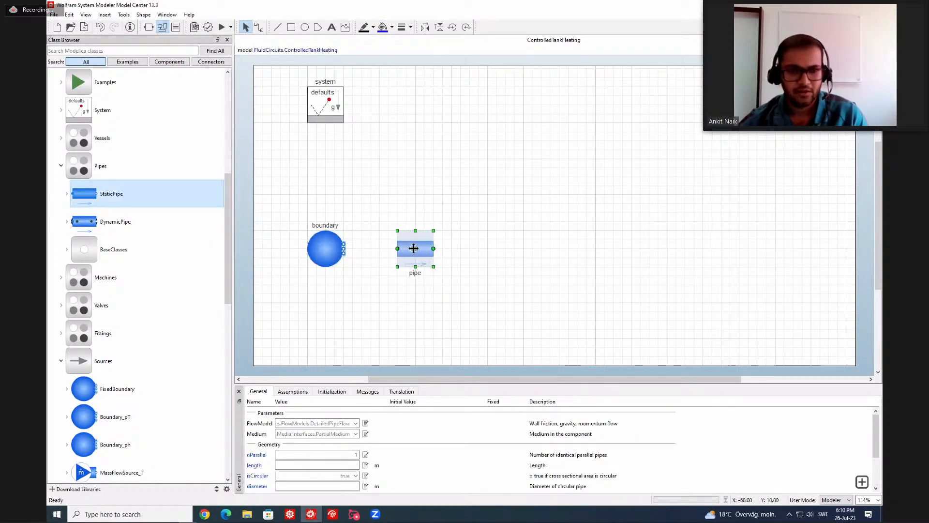
{"action": "left_click", "coordinate": [61, 306]}
{"action": "scroll", "coordinate": [95, 228], "scroll_direction": "down", "scroll_amount": 1}
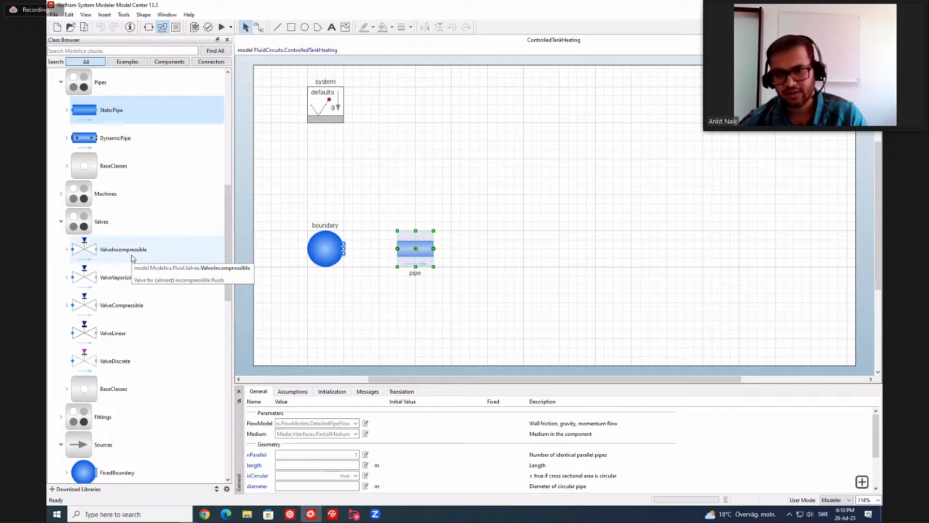
{"action": "left_click_drag", "start_coordinate": [129, 257], "coordinate": [485, 250]}
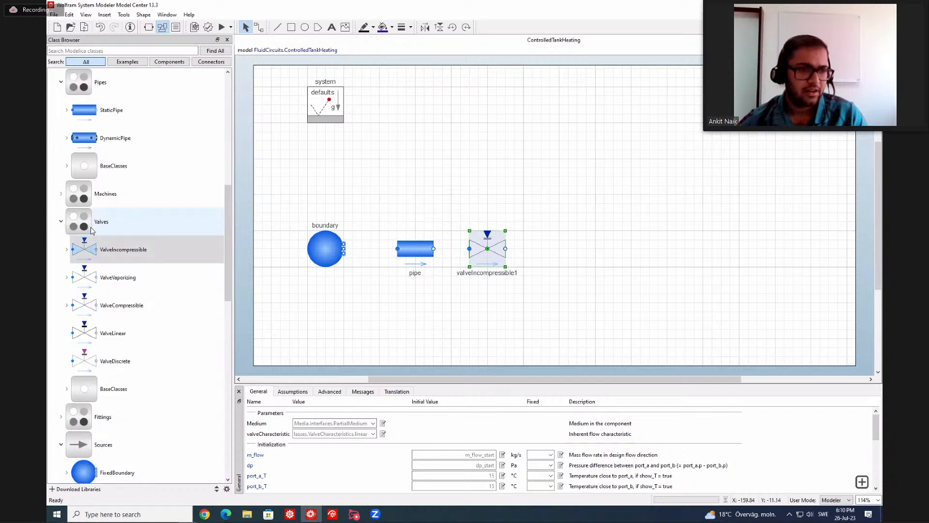
Add an OpenTank from the Fluid vessels to the diagram, above and to the right of the valve.
{"action": "scroll", "coordinate": [92, 227], "scroll_direction": "up", "scroll_amount": 2}
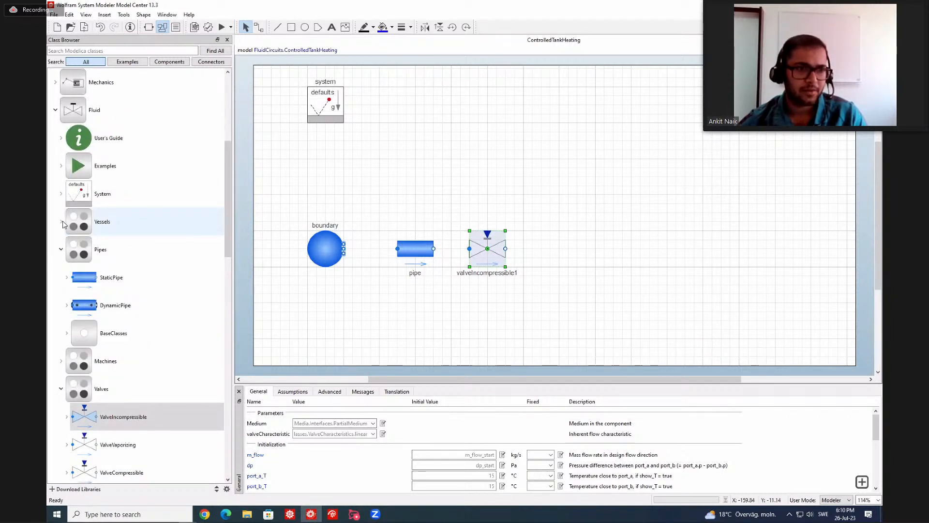
{"action": "left_click", "coordinate": [62, 223]}
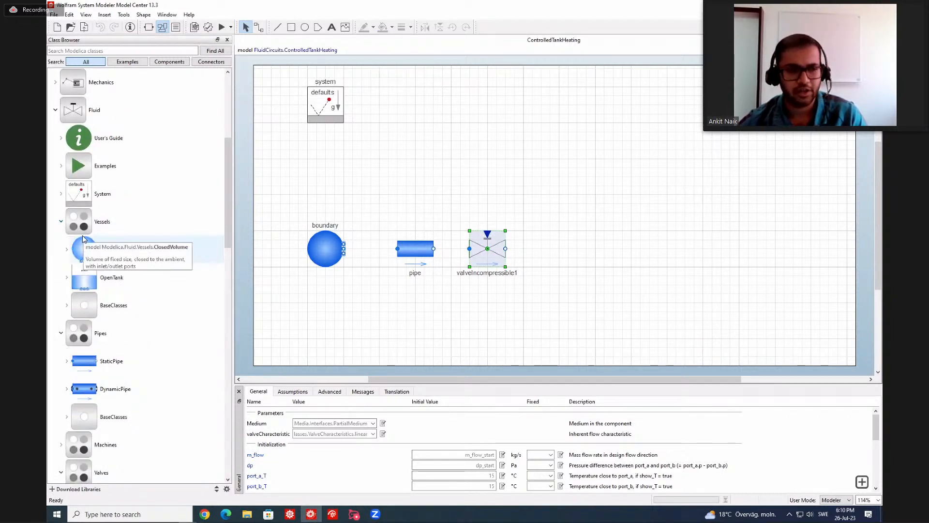
{"action": "left_click_drag", "start_coordinate": [117, 275], "coordinate": [561, 167]}
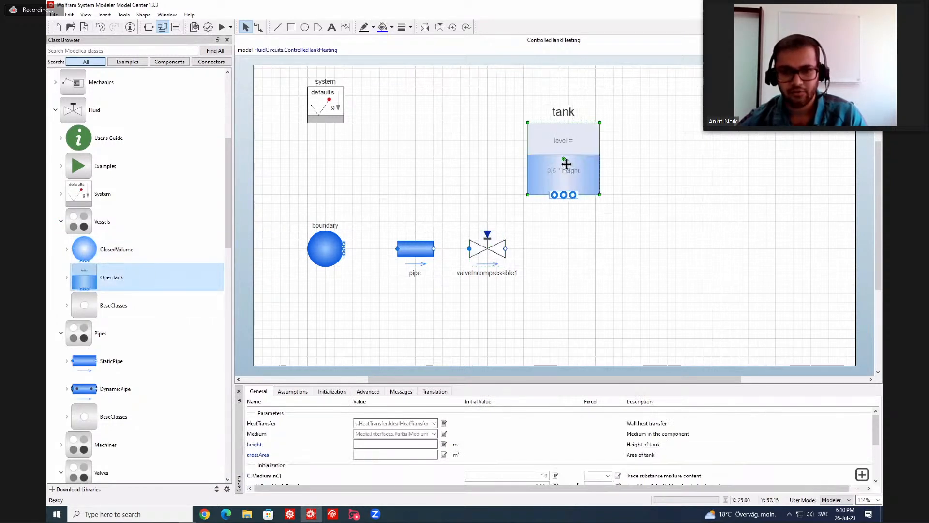
{"action": "left_click", "coordinate": [426, 214]}
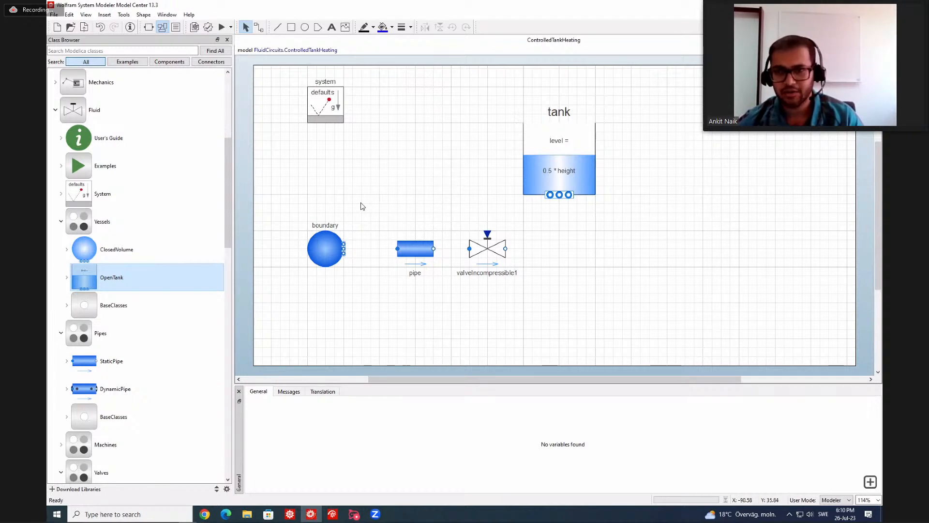
Set the boundary's medium to the extension of the StandardWater package.
{"action": "left_click", "coordinate": [329, 237]}
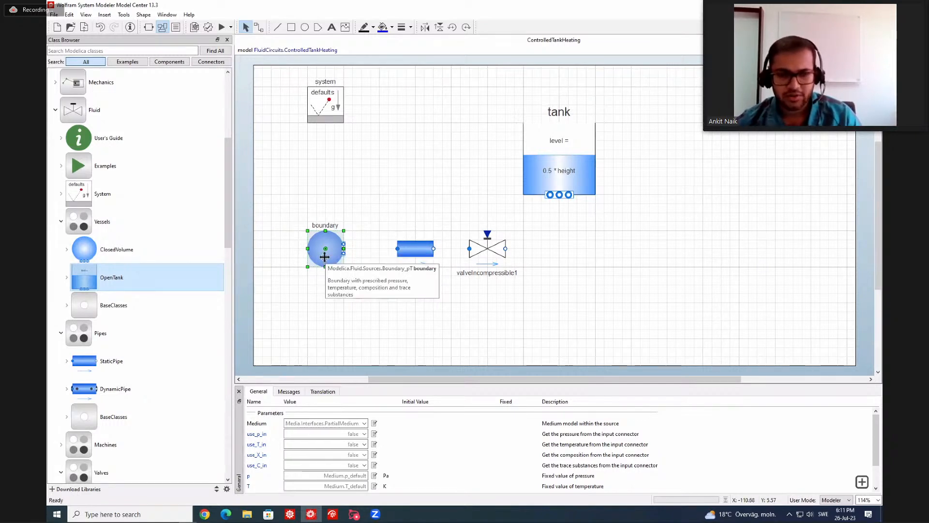
{"action": "left_click", "coordinate": [365, 424]}
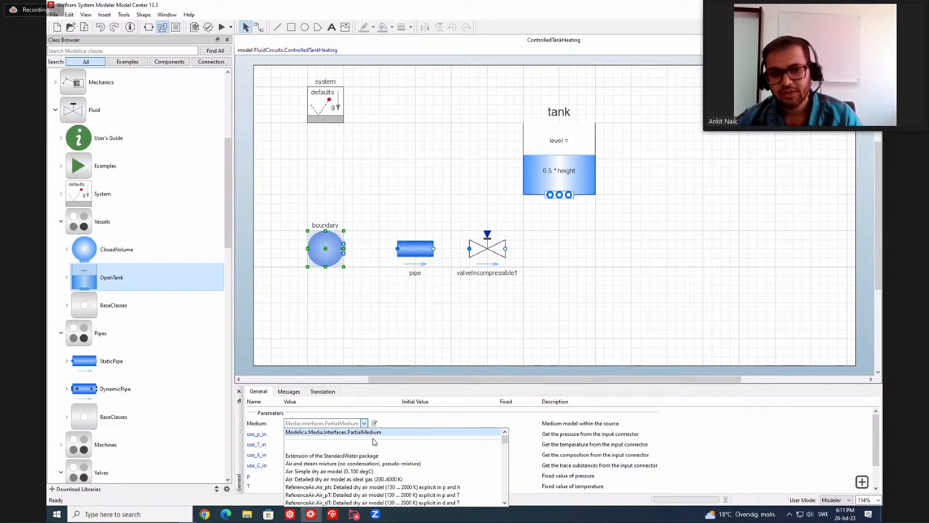
{"action": "scroll", "coordinate": [390, 458], "scroll_direction": "down", "scroll_amount": 1}
{"action": "scroll", "coordinate": [390, 458], "scroll_direction": "down", "scroll_amount": 1}
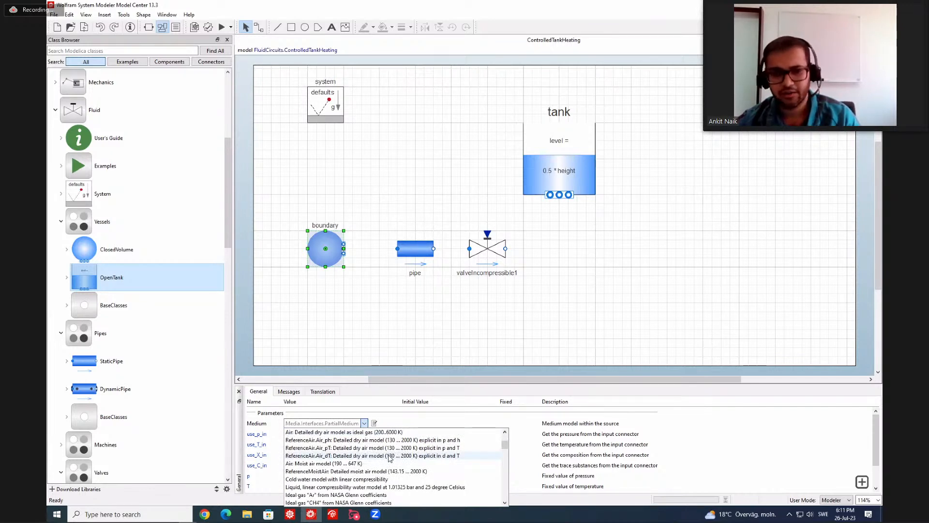
{"action": "scroll", "coordinate": [390, 458], "scroll_direction": "down", "scroll_amount": 1}
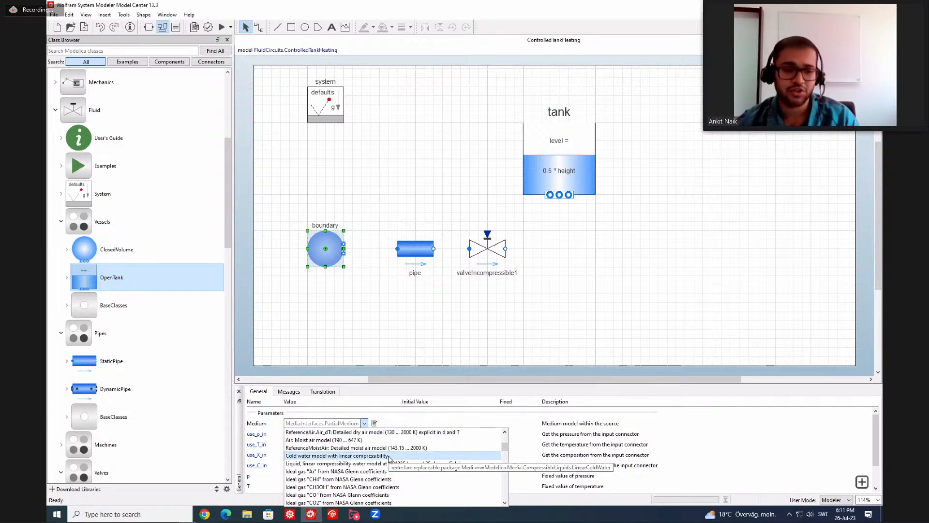
{"action": "scroll", "coordinate": [389, 458], "scroll_direction": "up", "scroll_amount": 3}
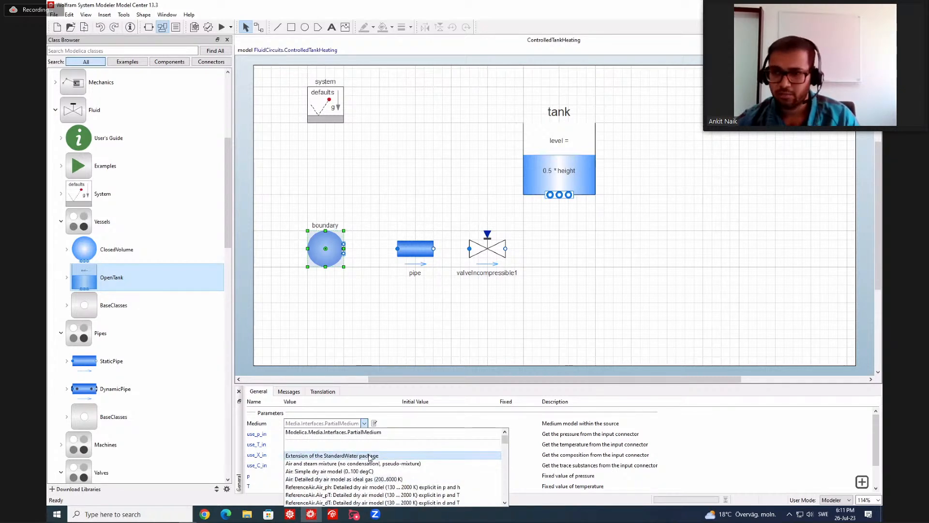
{"action": "left_click", "coordinate": [370, 456]}
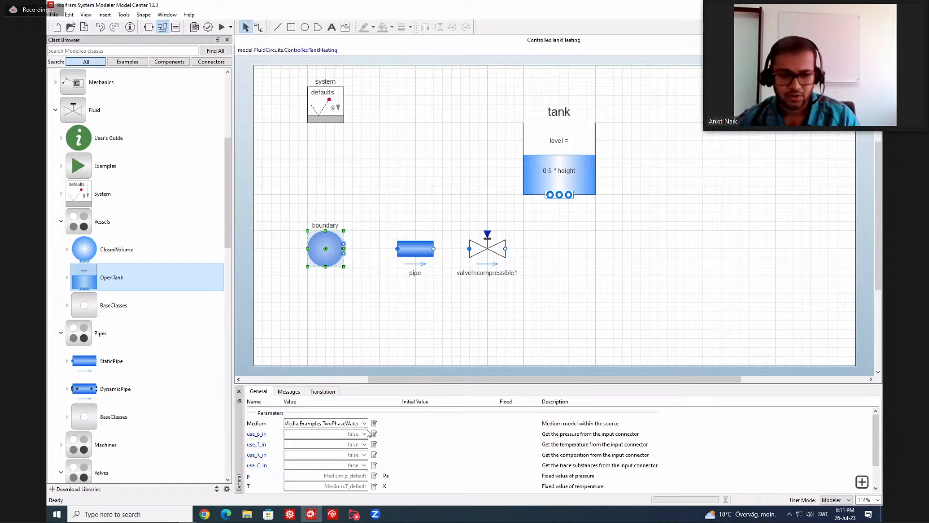
Set the boundary's fixed pressure p to 2 bar and its fixed temperature T to 20 °C.
{"action": "scroll", "coordinate": [341, 458], "scroll_direction": "down", "scroll_amount": 1}
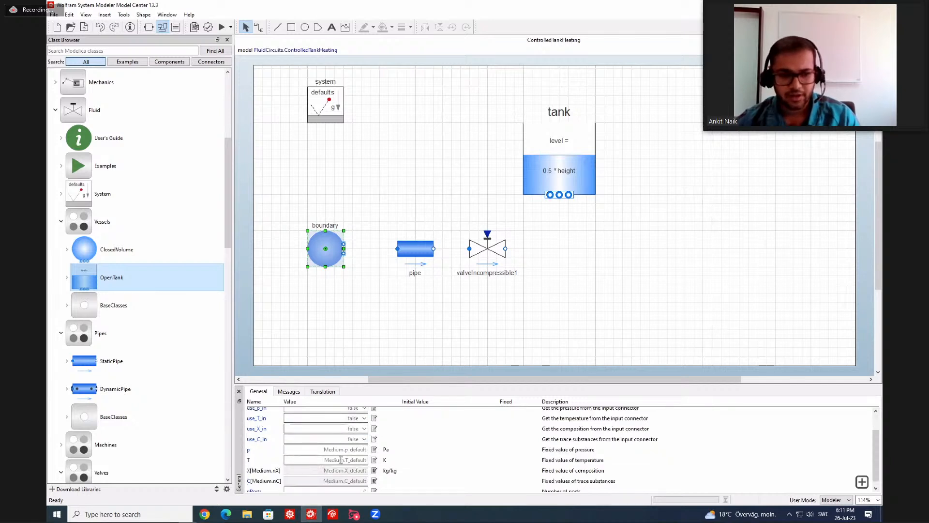
{"action": "left_click", "coordinate": [366, 449]}
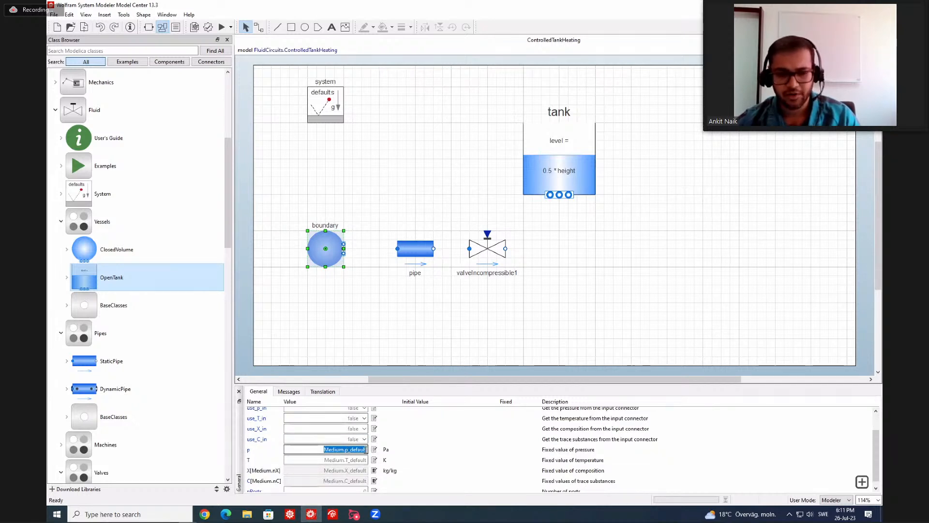
{"action": "type", "text": "2"}
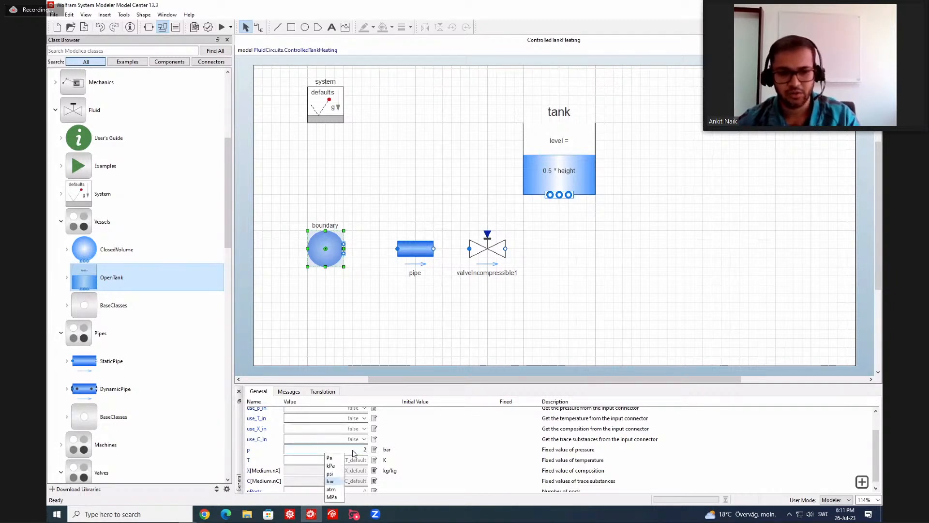
{"action": "left_click", "coordinate": [333, 482]}
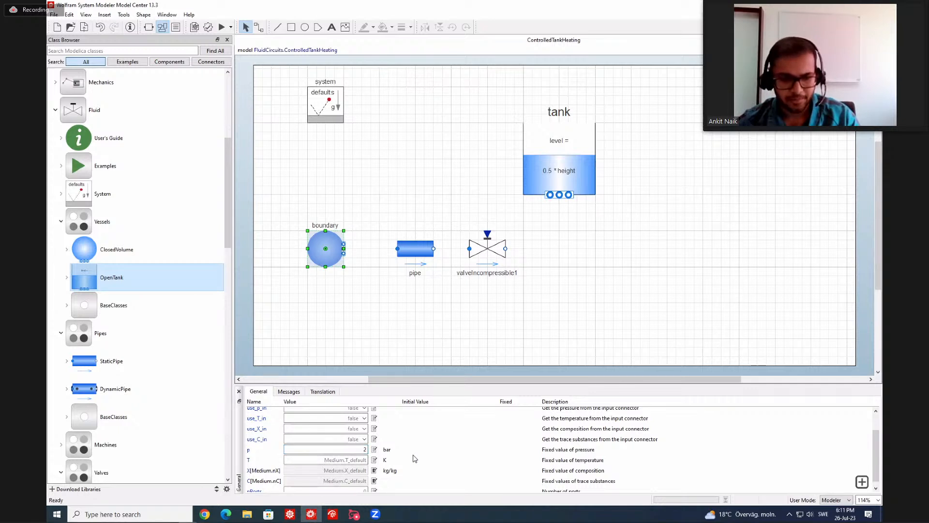
{"action": "left_click_drag", "start_coordinate": [324, 460], "coordinate": [377, 461]}
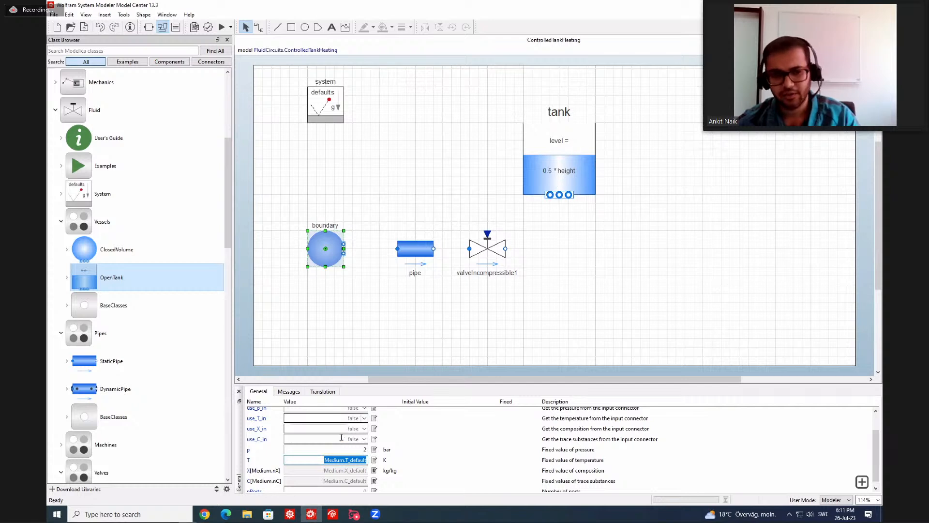
{"action": "type", "text": "20"}
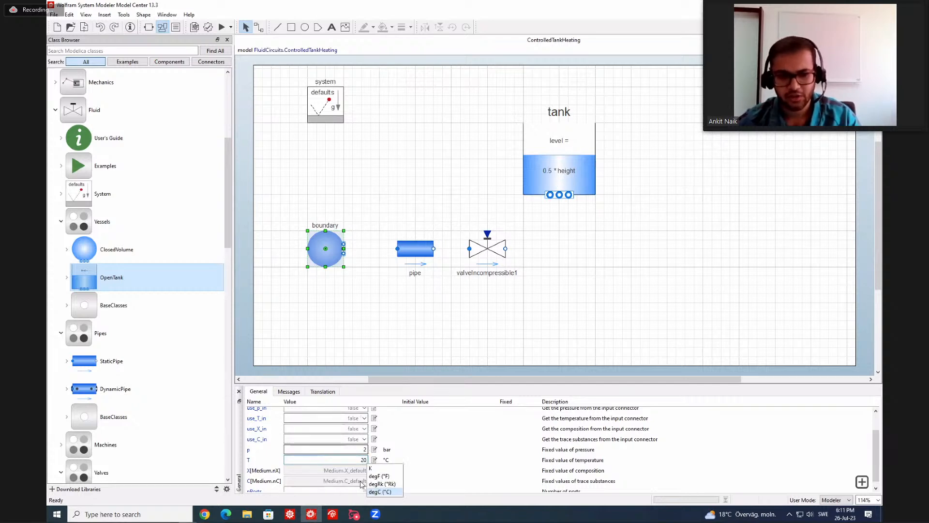
{"action": "left_click", "coordinate": [371, 492]}
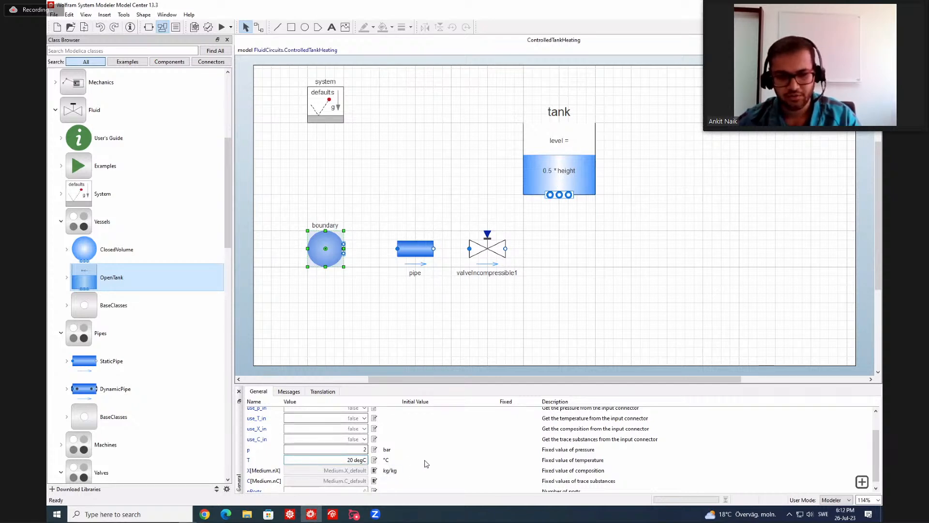
Set the boundary's number of ports, nPorts, to 1.
{"action": "left_click", "coordinate": [364, 486]}
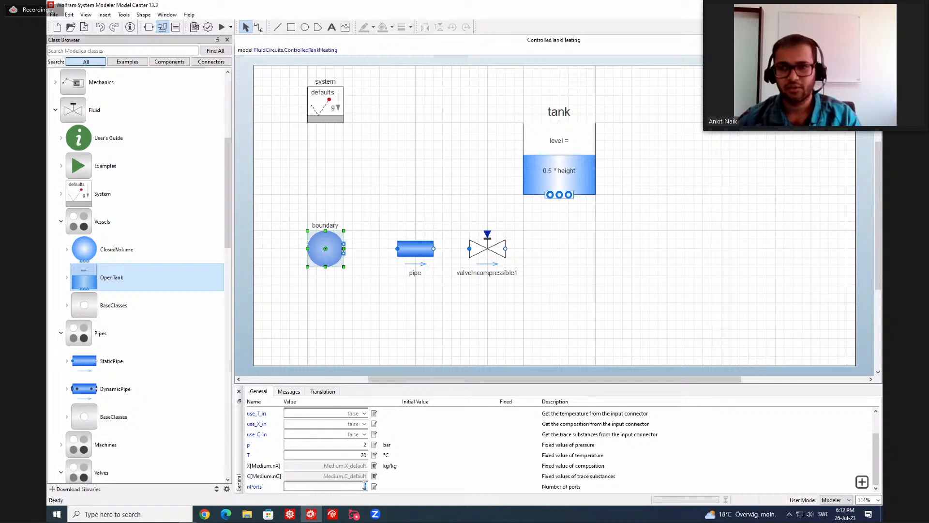
{"action": "type", "text": "1"}
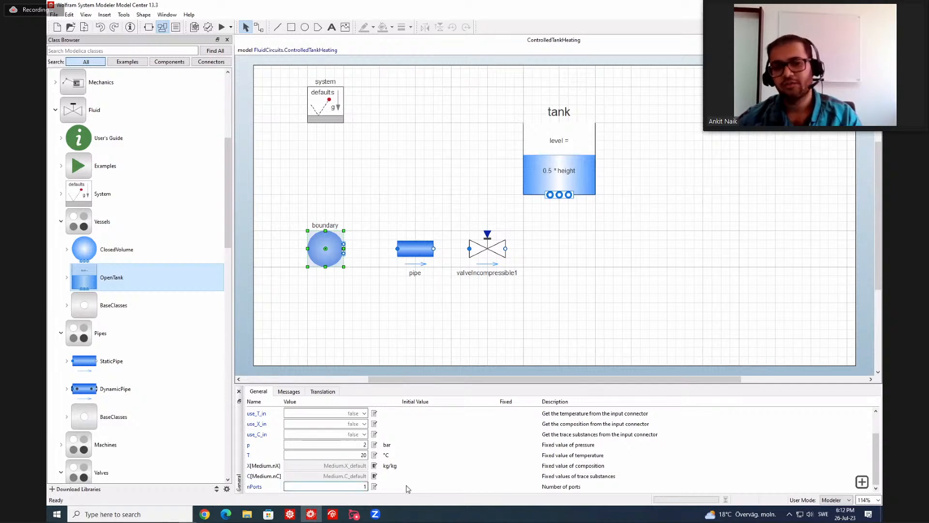
{"action": "left_click", "coordinate": [411, 486]}
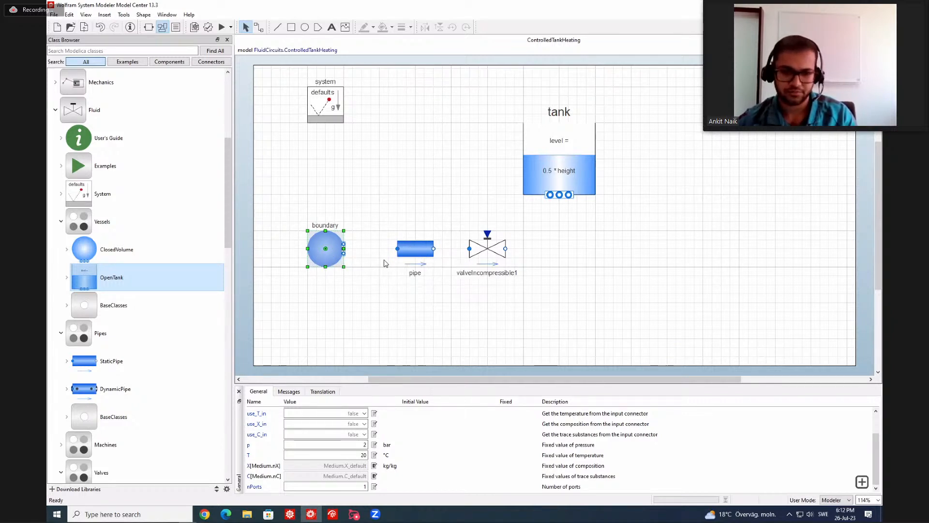
Set the pipe's medium to the extension of the StandardWater package.
{"action": "left_click", "coordinate": [413, 251]}
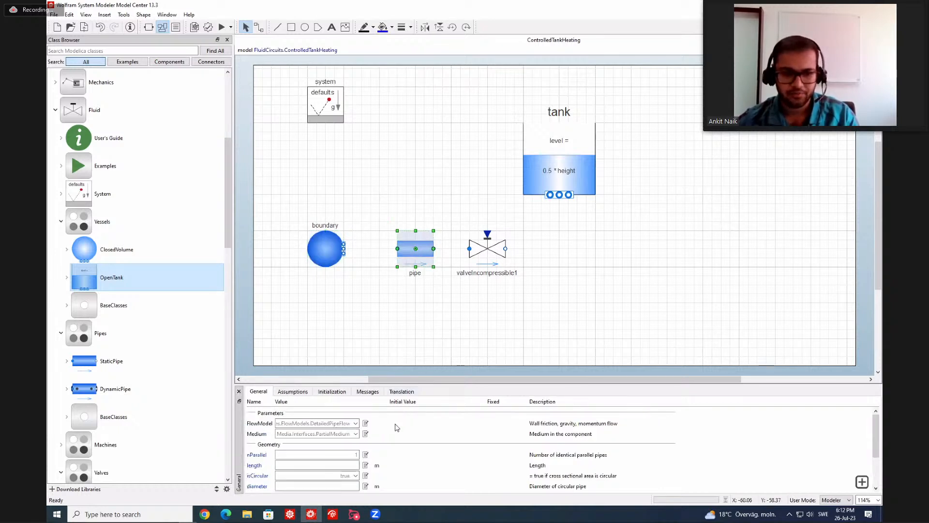
{"action": "left_click", "coordinate": [355, 434]}
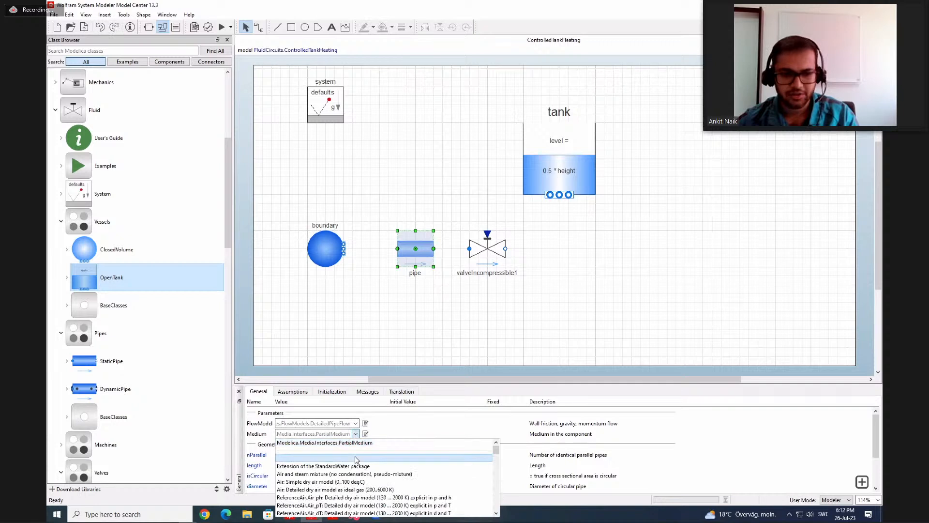
{"action": "left_click", "coordinate": [353, 466]}
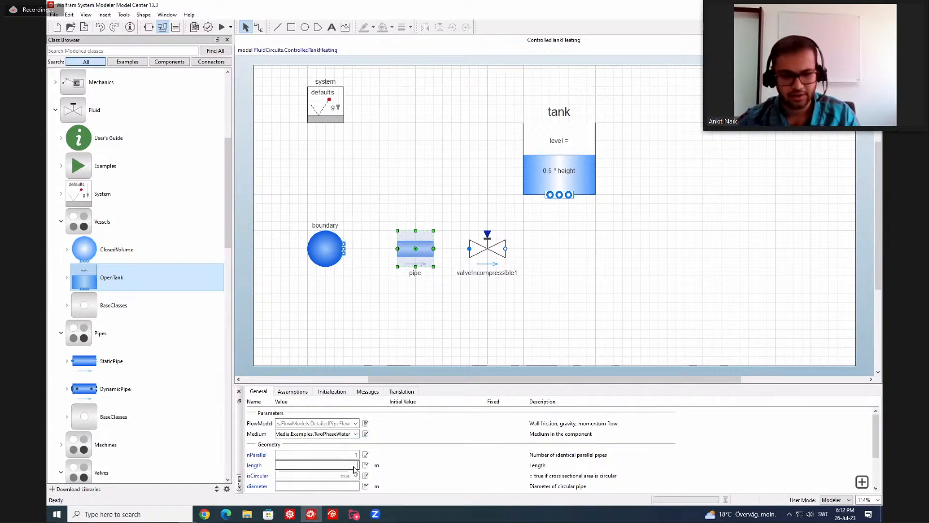
Set the pipe's length to 5 m and its diameter to 0.1 m.
{"action": "type", "text": "5"}
{"action": "scroll", "coordinate": [424, 463], "scroll_direction": "down", "scroll_amount": 2}
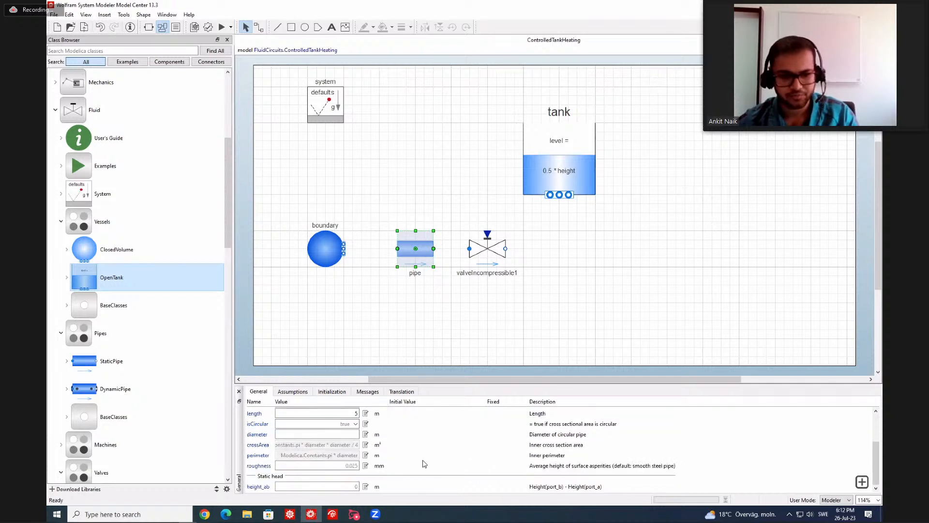
{"action": "left_click", "coordinate": [352, 434]}
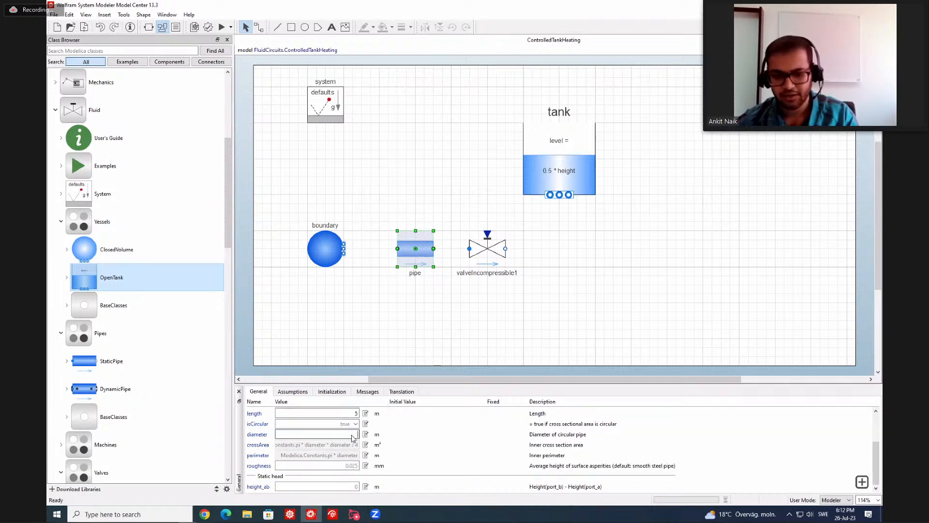
{"action": "type", "text": "0.1"}
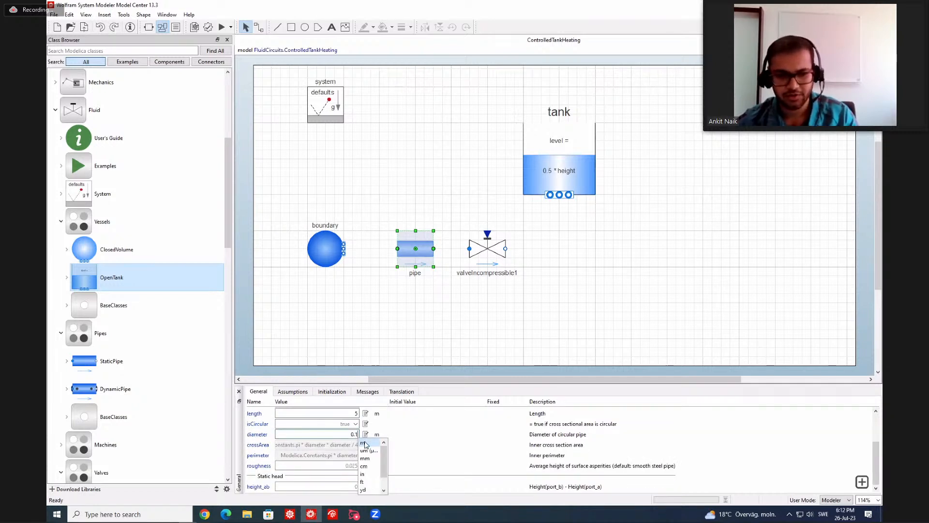
{"action": "left_click", "coordinate": [365, 444]}
{"action": "left_click", "coordinate": [345, 486]}
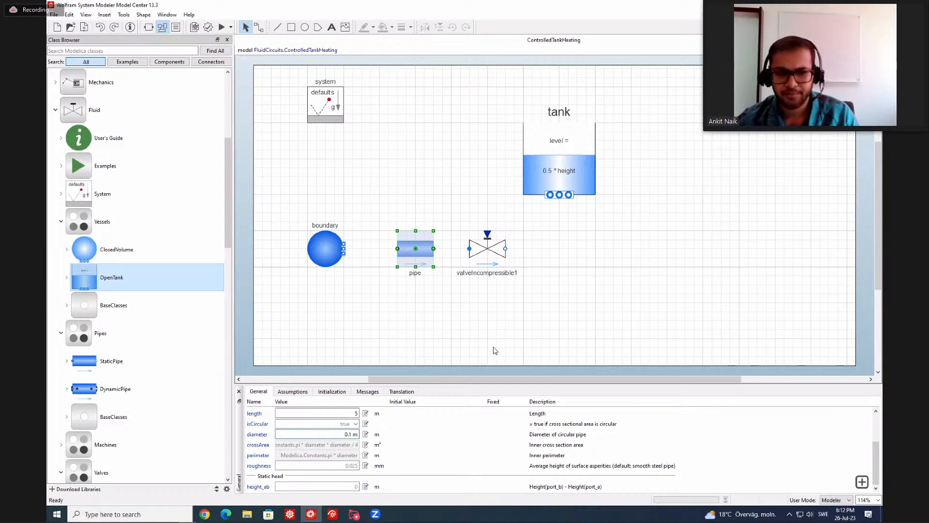
Set the incompressible valve's medium to the extension of the StandardWater package.
{"action": "left_click", "coordinate": [491, 249]}
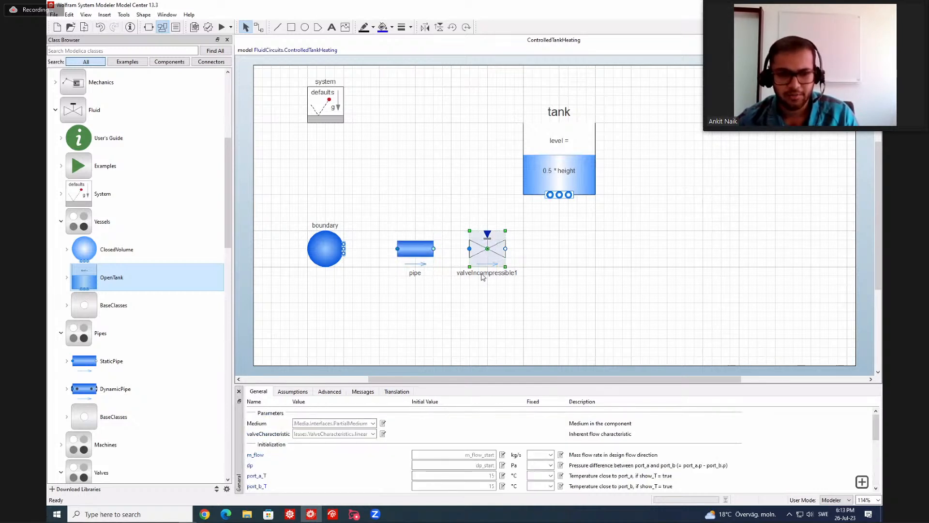
{"action": "left_click", "coordinate": [375, 423]}
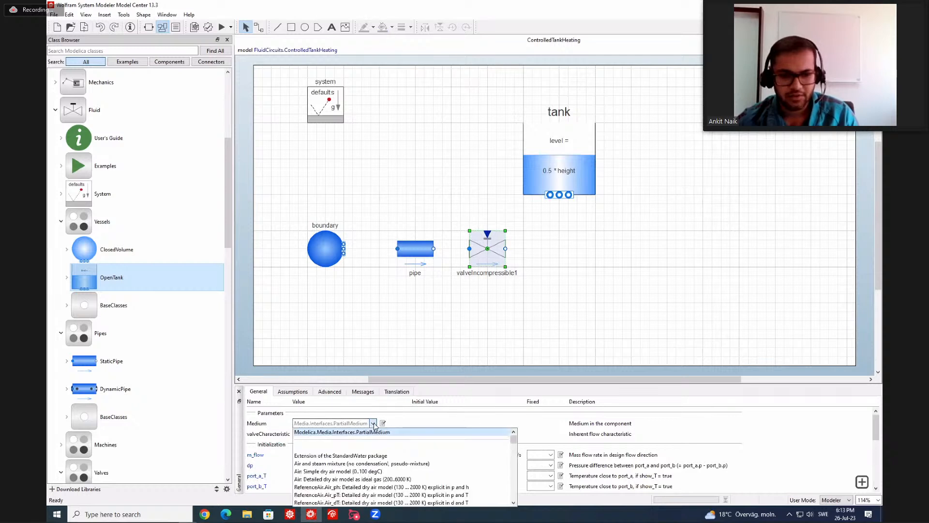
{"action": "left_click", "coordinate": [375, 457]}
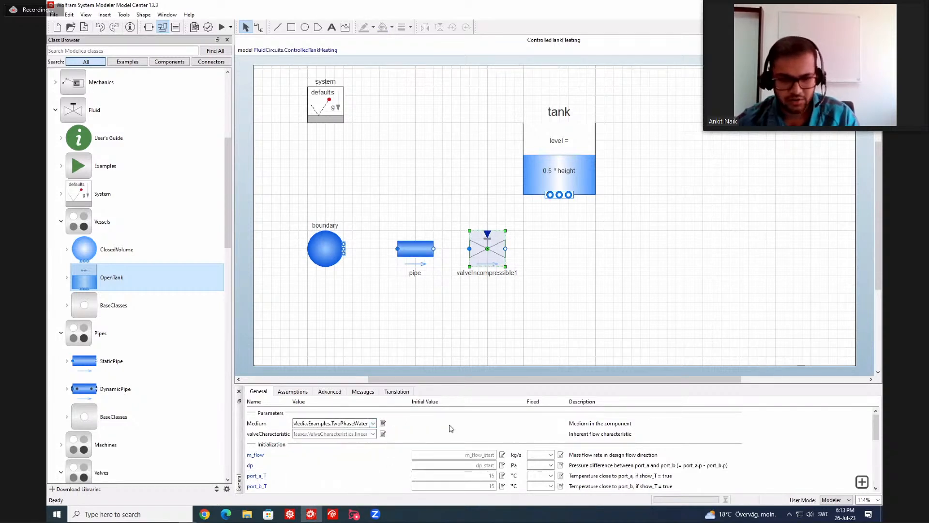
Set the valve's nominal pressure drop dp_nominal to 0.1 bar and its nominal mass flow rate m_flow_nominal to 1 kg/s.
{"action": "scroll", "coordinate": [450, 429], "scroll_direction": "down", "scroll_amount": 4}
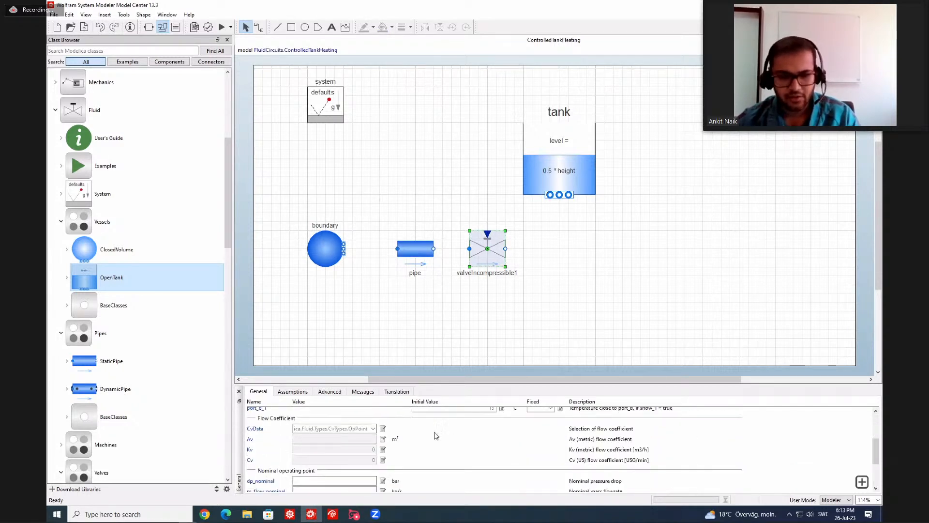
{"action": "scroll", "coordinate": [434, 436], "scroll_direction": "down", "scroll_amount": 1}
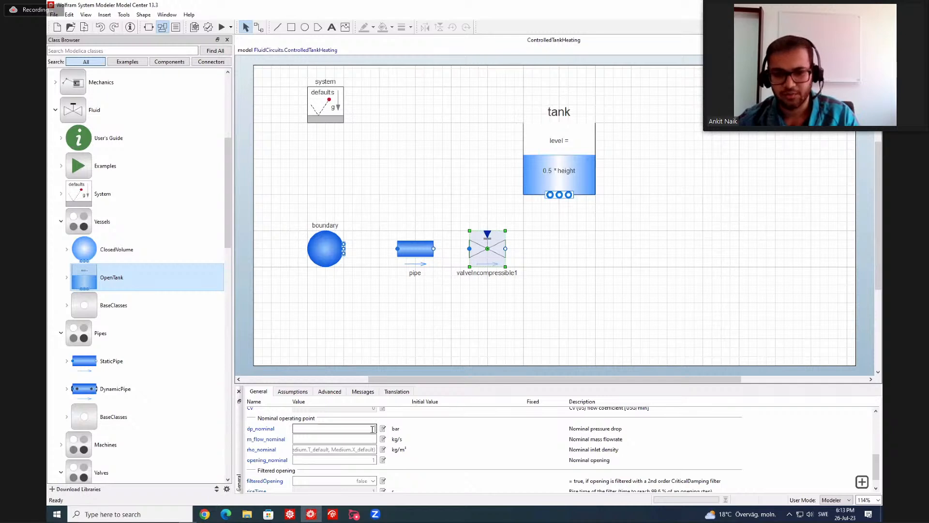
{"action": "left_click", "coordinate": [372, 430]}
{"action": "type", "text": "0.1"}
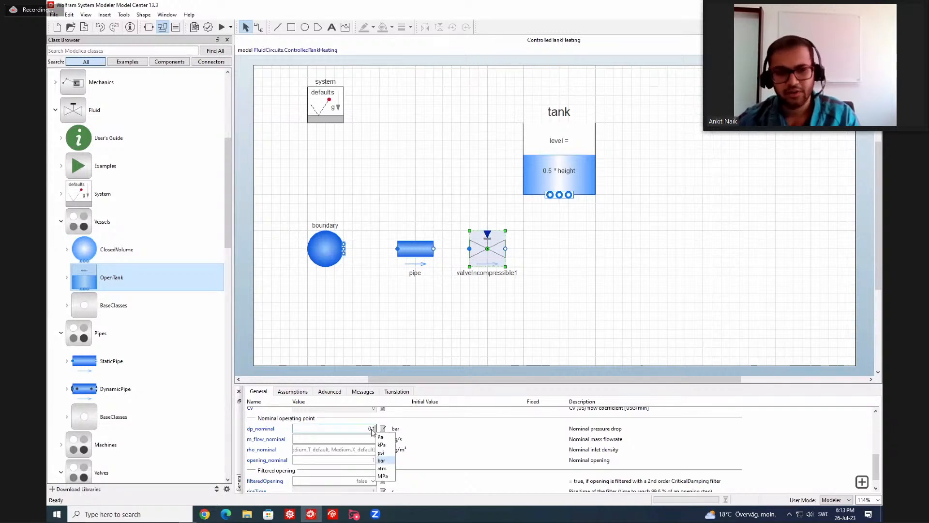
{"action": "left_click", "coordinate": [441, 451]}
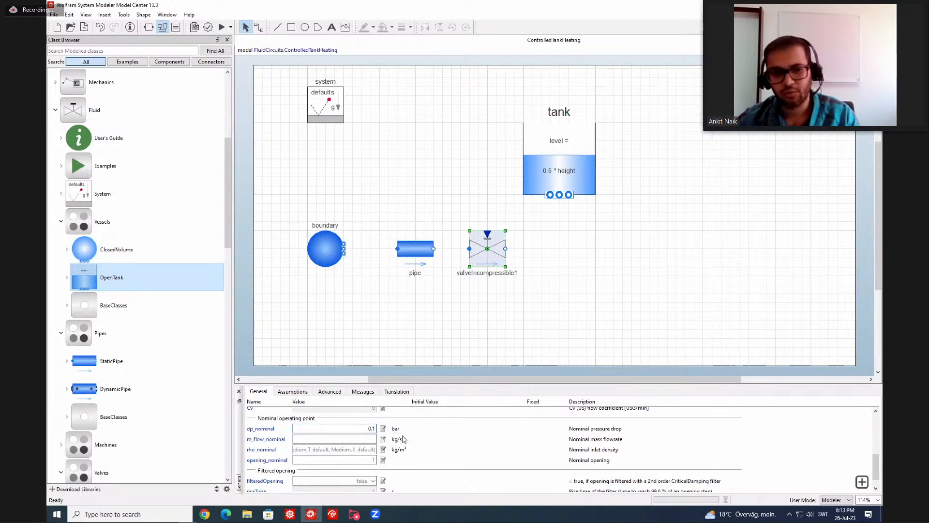
{"action": "left_click", "coordinate": [373, 438]}
{"action": "left_click", "coordinate": [437, 443]}
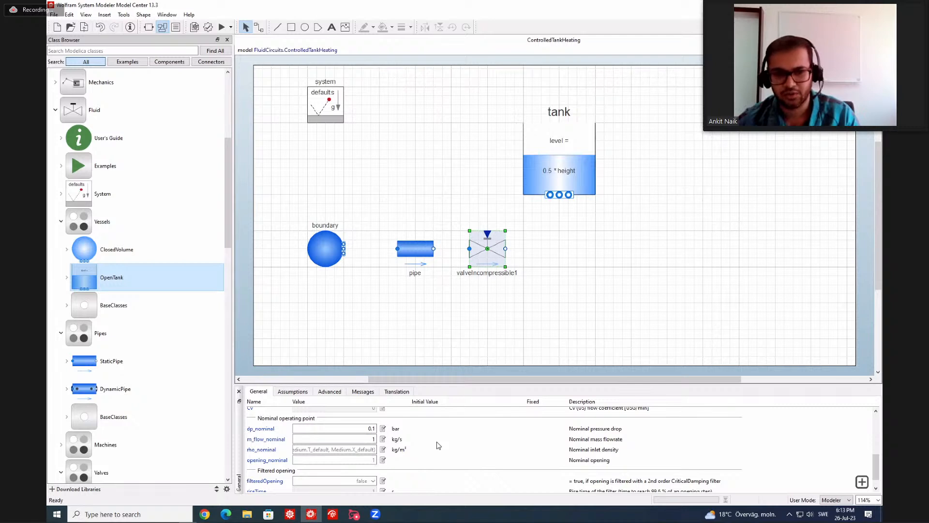
{"action": "scroll", "coordinate": [438, 445], "scroll_direction": "down", "scroll_amount": 1}
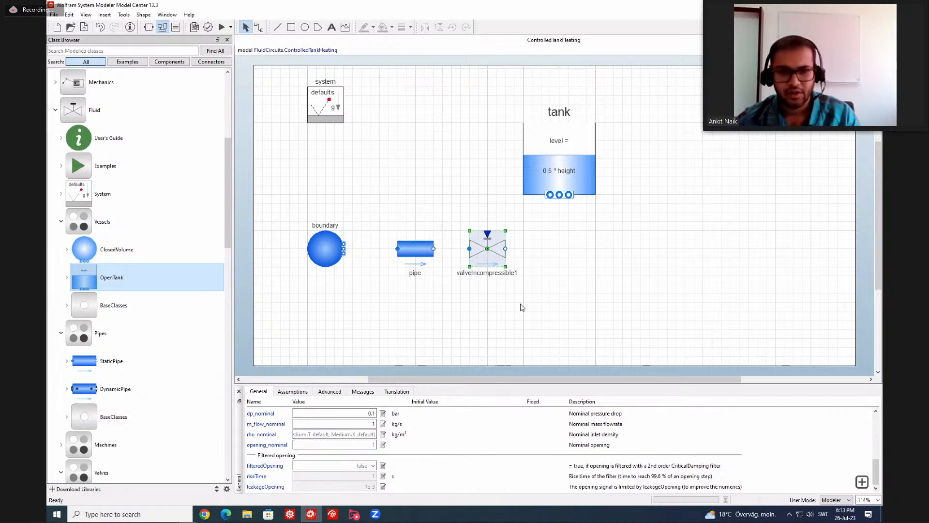
{"action": "left_click", "coordinate": [522, 308]}
{"action": "left_click", "coordinate": [485, 241]}
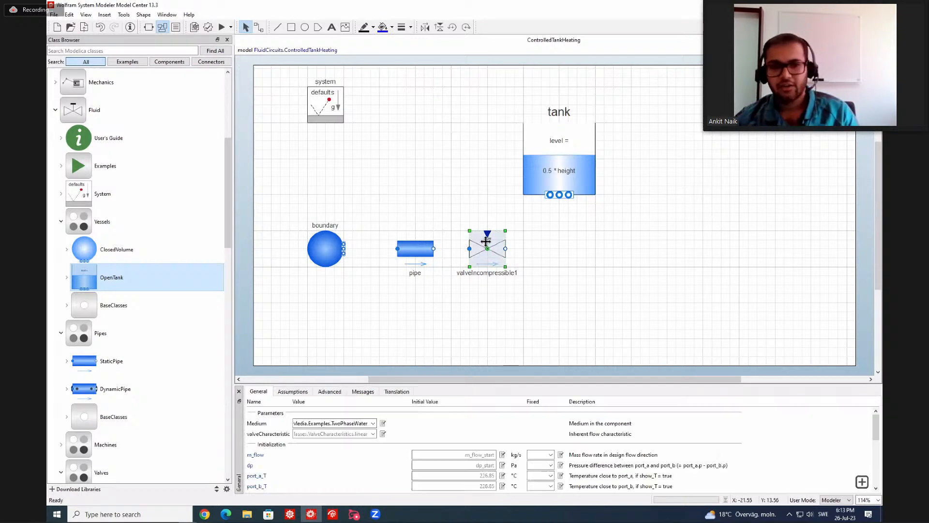
{"action": "left_click", "coordinate": [491, 224]}
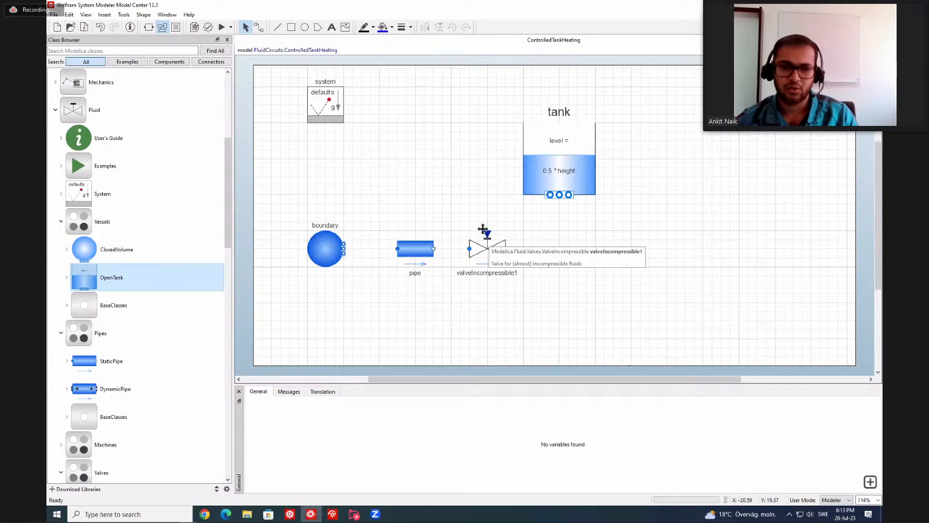
Add a Ramp source from the Modelica Blocks library to the diagram, above the pipe and valve and left of the tank.
{"action": "scroll", "coordinate": [106, 206], "scroll_direction": "up", "scroll_amount": 5}
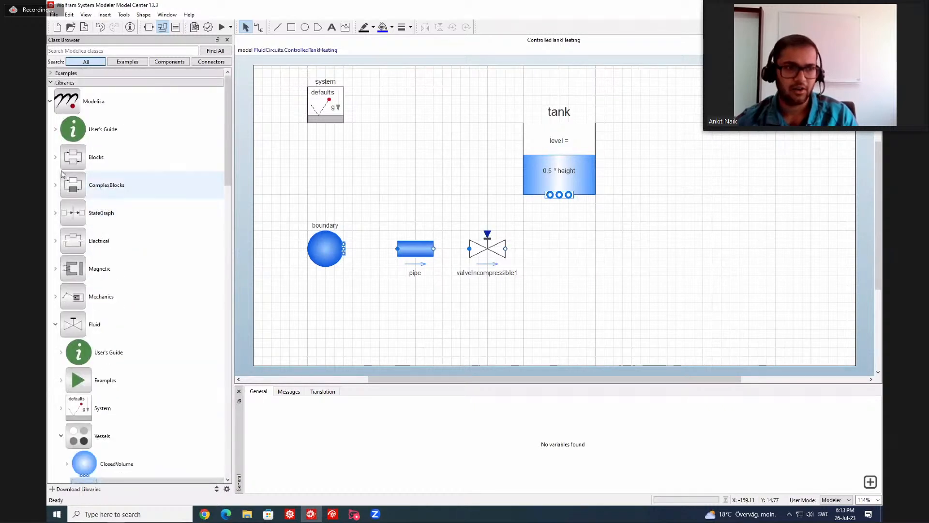
{"action": "double_click", "coordinate": [75, 160]}
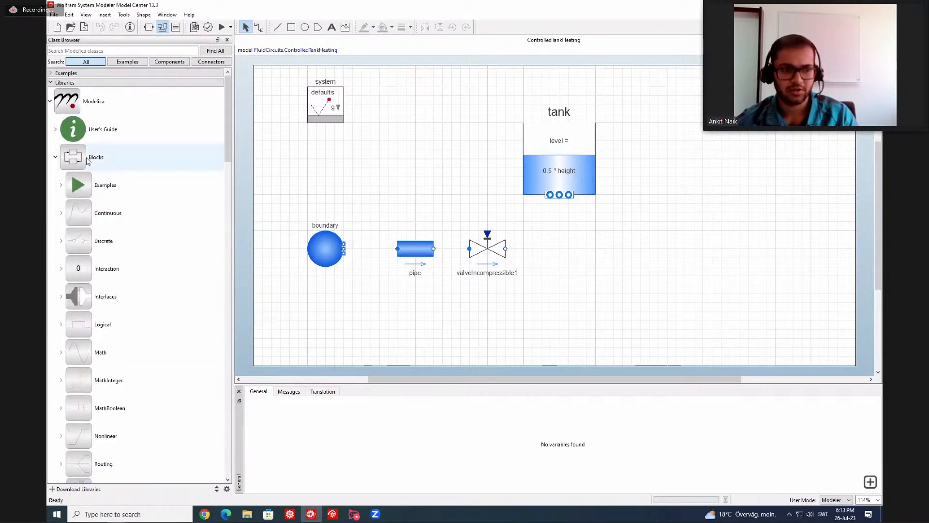
{"action": "scroll", "coordinate": [111, 214], "scroll_direction": "down", "scroll_amount": 4}
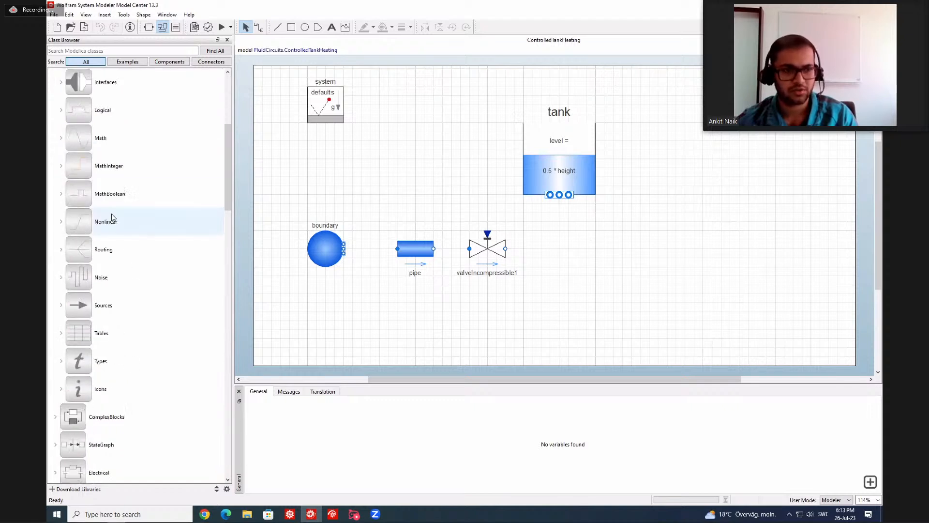
{"action": "left_click", "coordinate": [61, 222]}
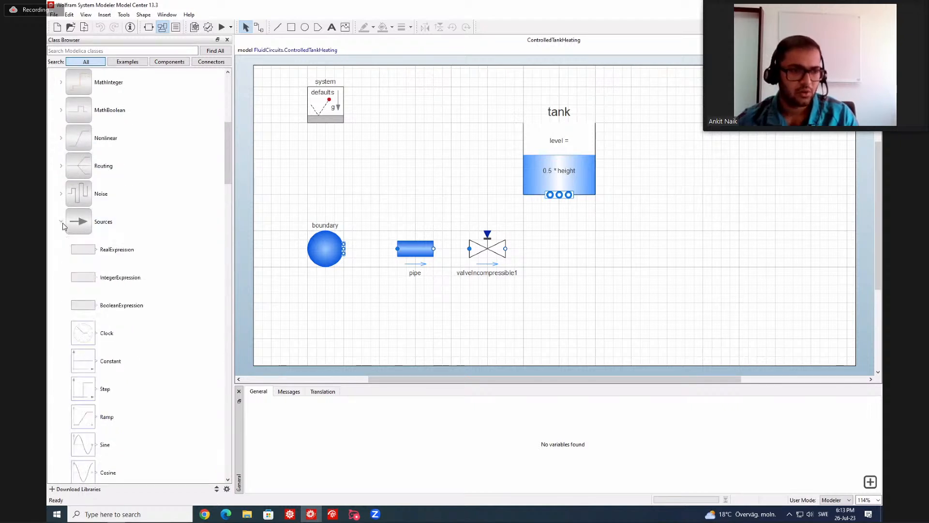
{"action": "scroll", "coordinate": [73, 242], "scroll_direction": "down", "scroll_amount": 3}
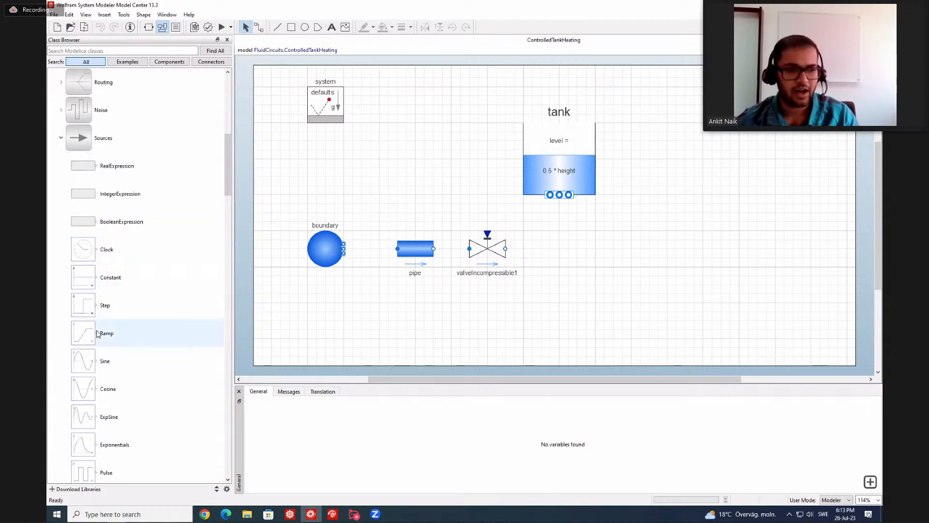
{"action": "left_click_drag", "start_coordinate": [105, 337], "coordinate": [431, 179]}
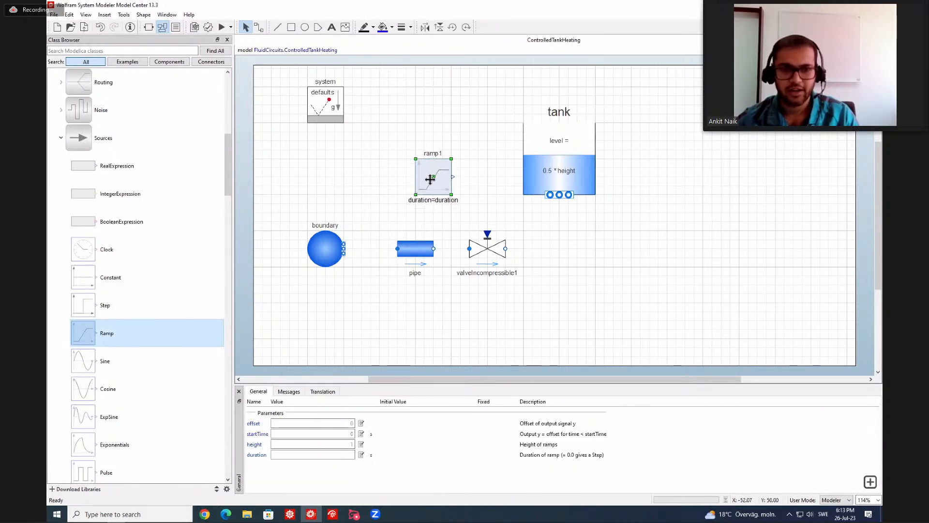
Set the ramp's offset to 0.1, its startTime to 2 s and its height to 0.9.
{"action": "left_click", "coordinate": [344, 424]}
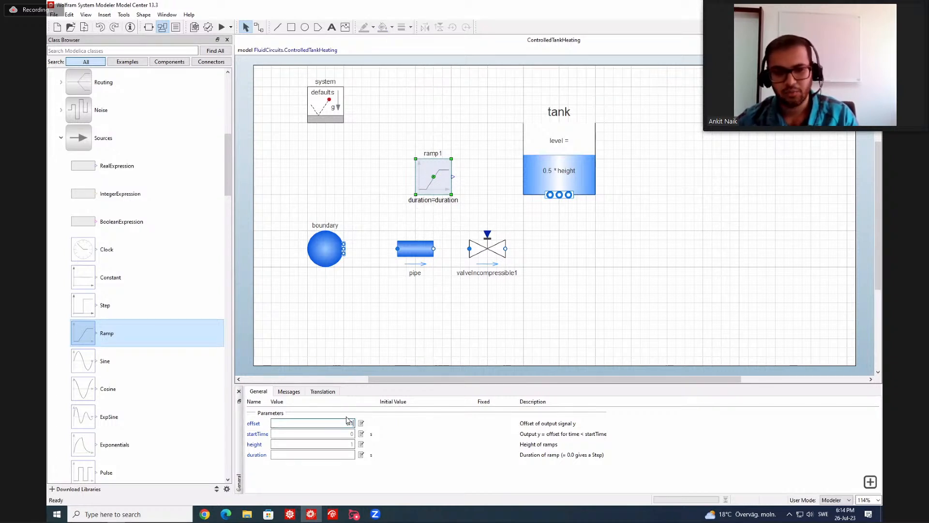
{"action": "left_click", "coordinate": [350, 433]}
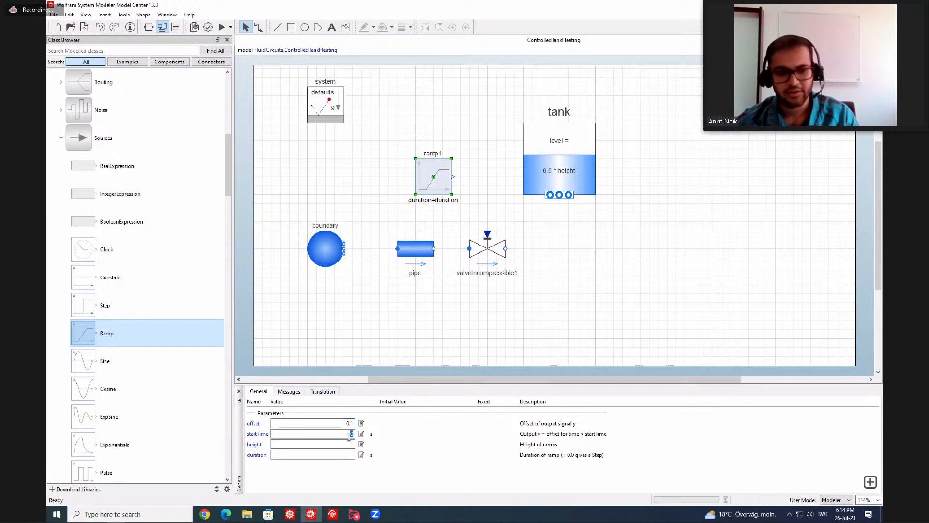
{"action": "type", "text": "2"}
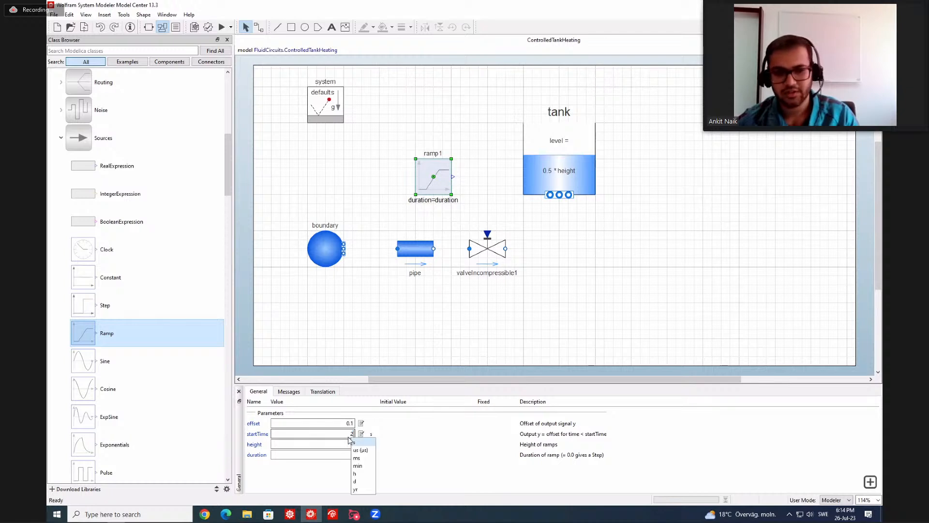
{"action": "key", "text": "Return"}
{"action": "left_click", "coordinate": [350, 444]}
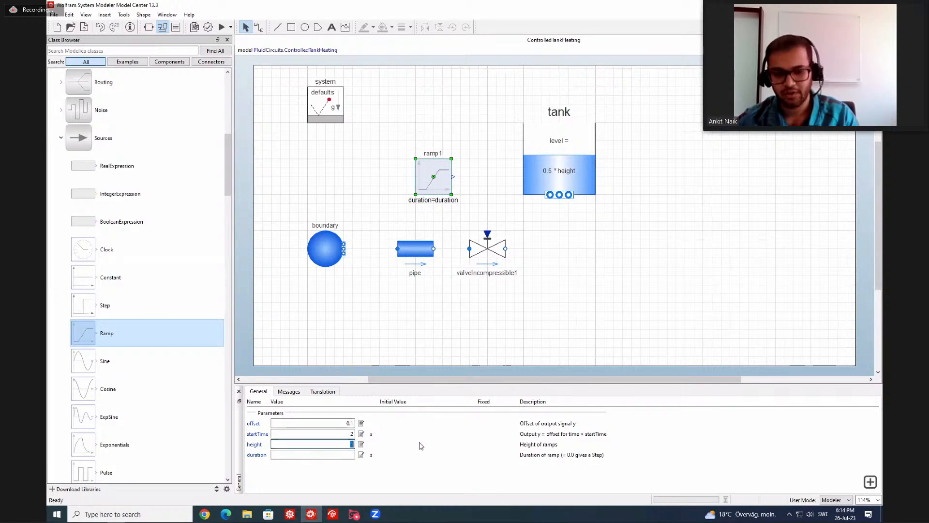
{"action": "type", "text": "0.9"}
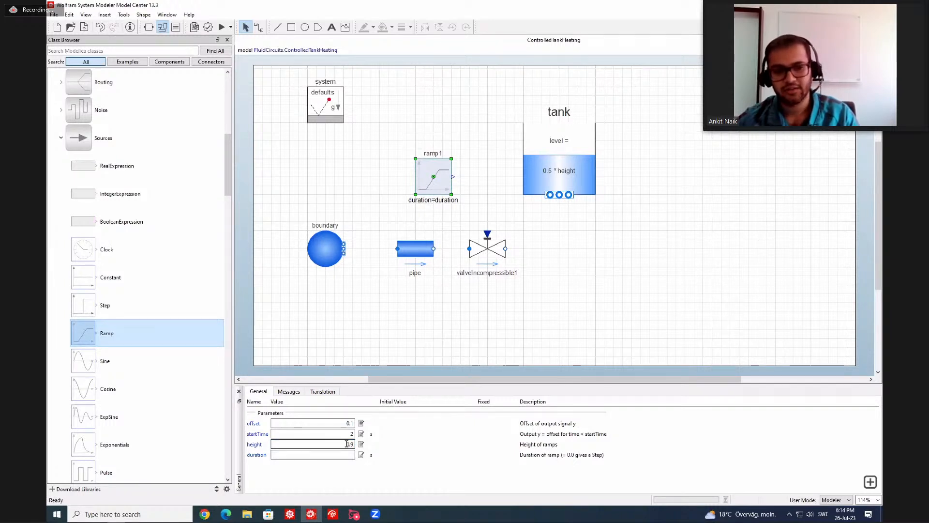
{"action": "left_click", "coordinate": [345, 425]}
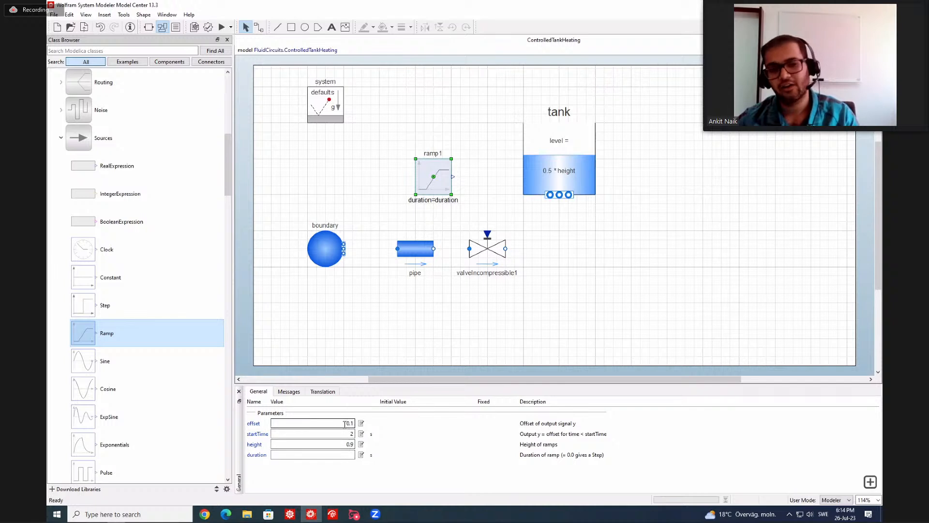
{"action": "left_click", "coordinate": [347, 444]}
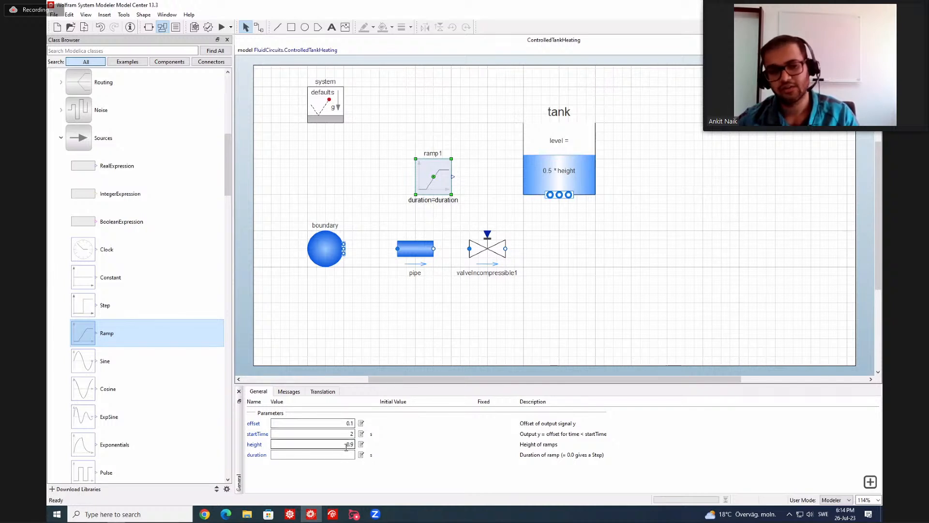
{"action": "left_click", "coordinate": [345, 433]}
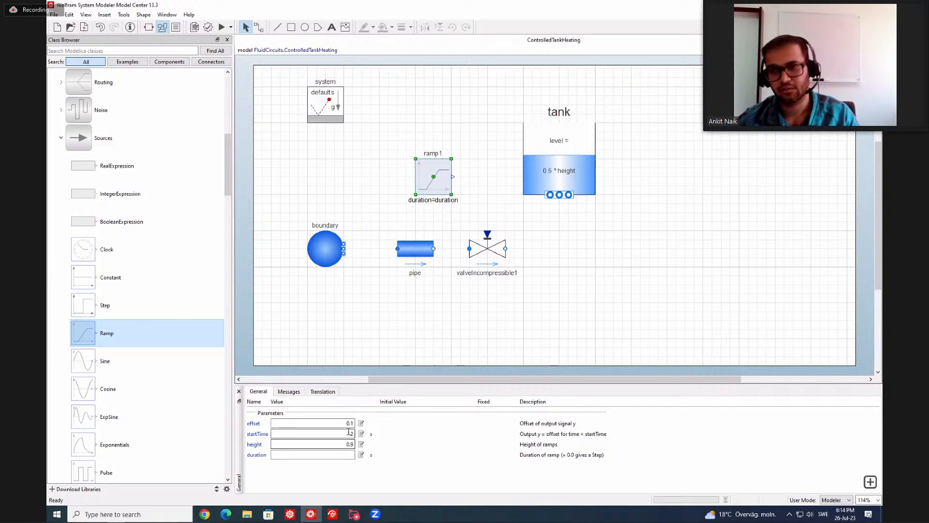
Set the ramp's duration to 3 s.
{"action": "left_click", "coordinate": [348, 455]}
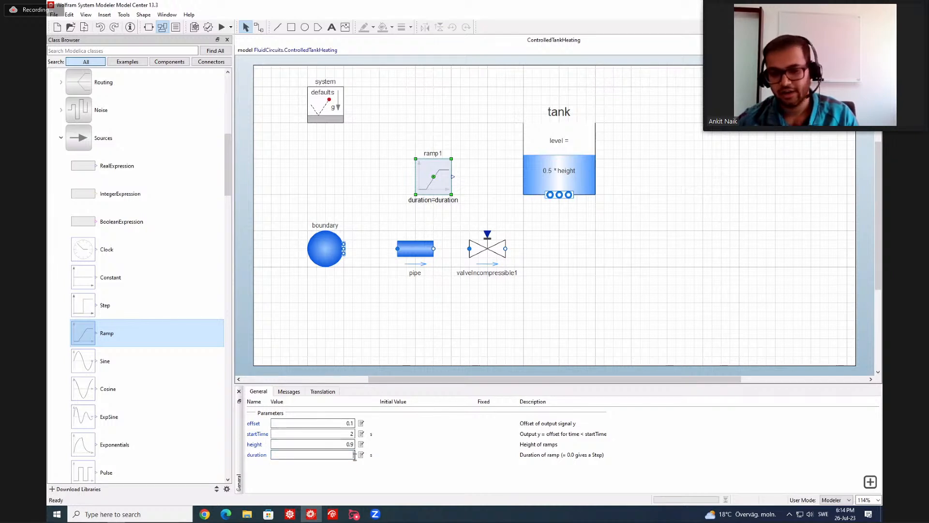
{"action": "type", "text": "3"}
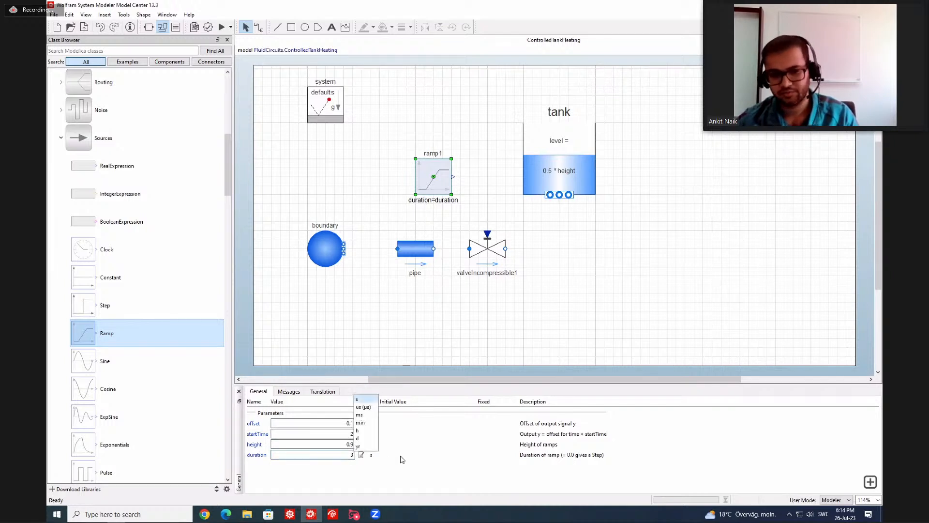
{"action": "key", "text": "Return"}
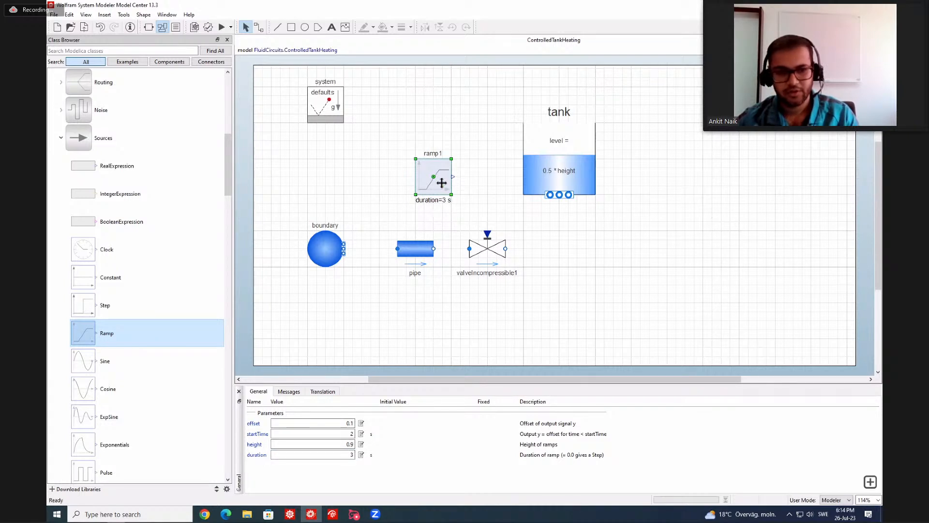
{"action": "left_click", "coordinate": [483, 185]}
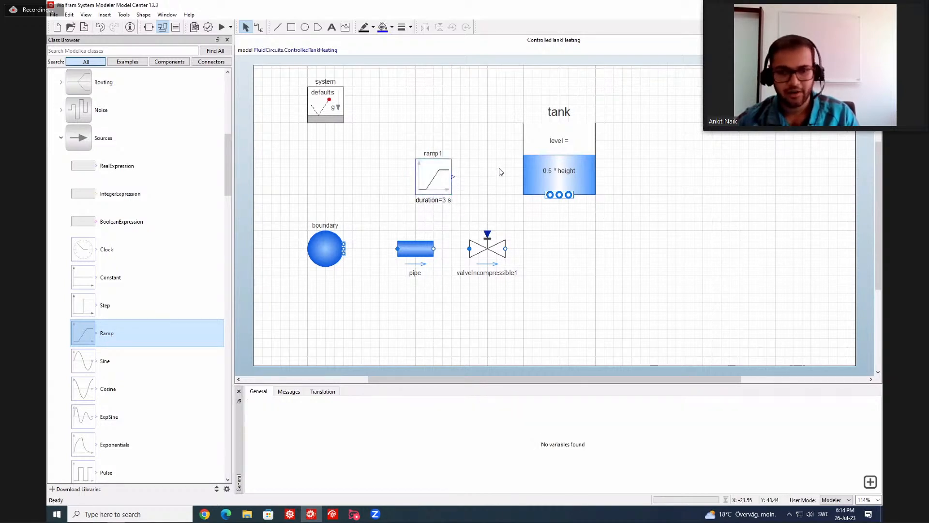
Set the tank's medium to Media.Examples.TwoPhaseWater, the extension of the StandardWater package.
{"action": "left_click", "coordinate": [547, 154]}
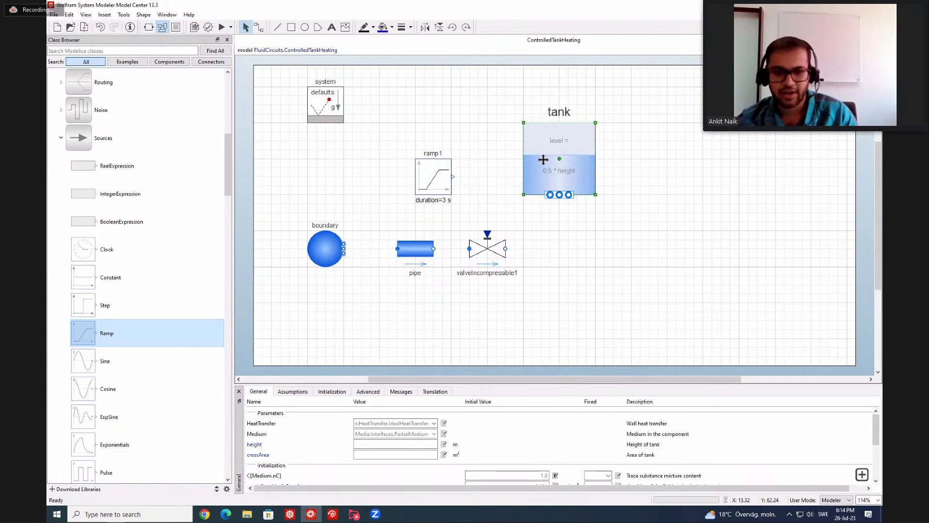
{"action": "left_click", "coordinate": [436, 434]}
{"action": "left_click", "coordinate": [434, 457]}
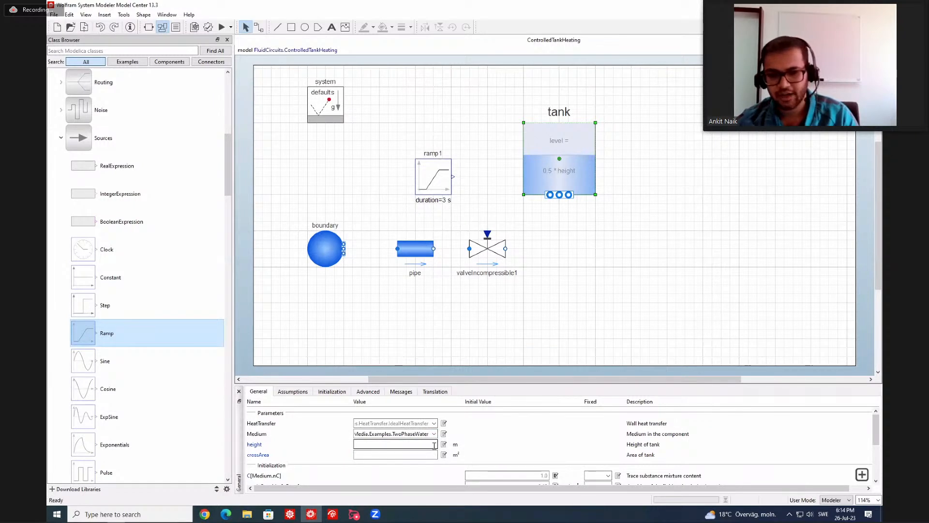
Set the tank's height to 20 m and its crossArea to 5 m².
{"action": "left_click", "coordinate": [435, 446]}
{"action": "type", "text": "20"}
{"action": "left_click", "coordinate": [441, 451]}
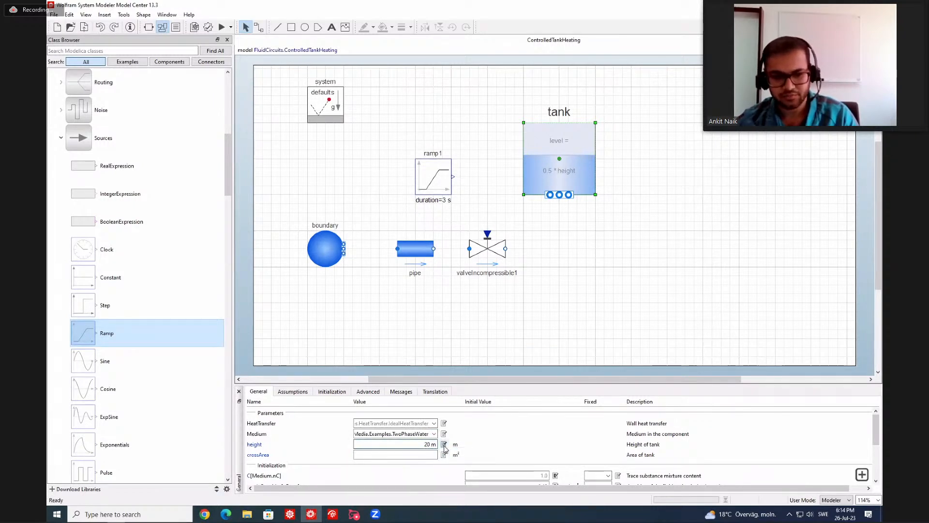
{"action": "left_click", "coordinate": [428, 455]}
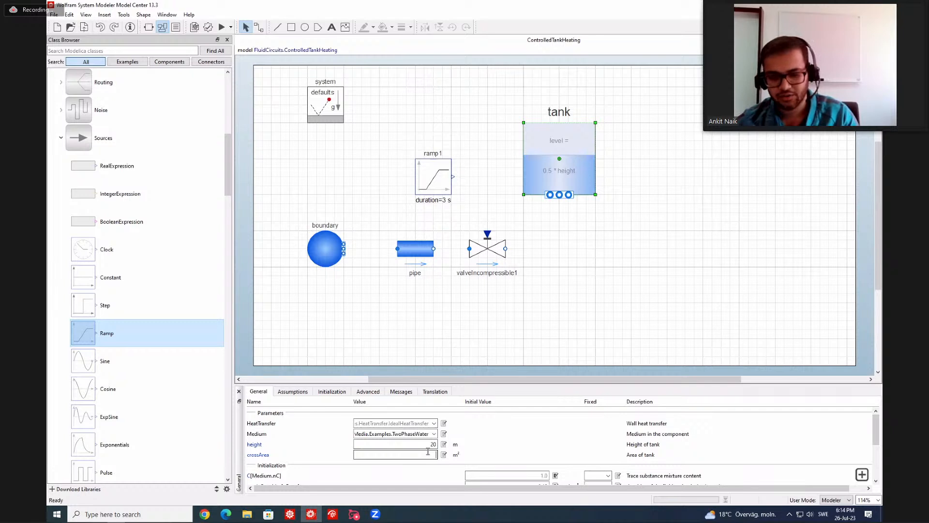
{"action": "type", "text": "5"}
{"action": "key", "text": "Return"}
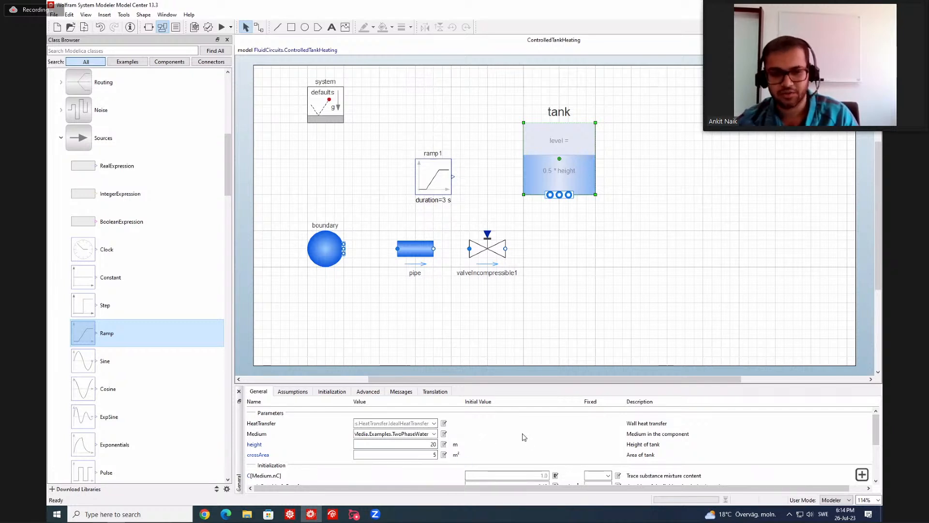
Set the tank's number of ports nPorts to 1 and its use_portsData option to false.
{"action": "scroll", "coordinate": [522, 437], "scroll_direction": "down", "scroll_amount": 1}
{"action": "scroll", "coordinate": [523, 437], "scroll_direction": "down", "scroll_amount": 2}
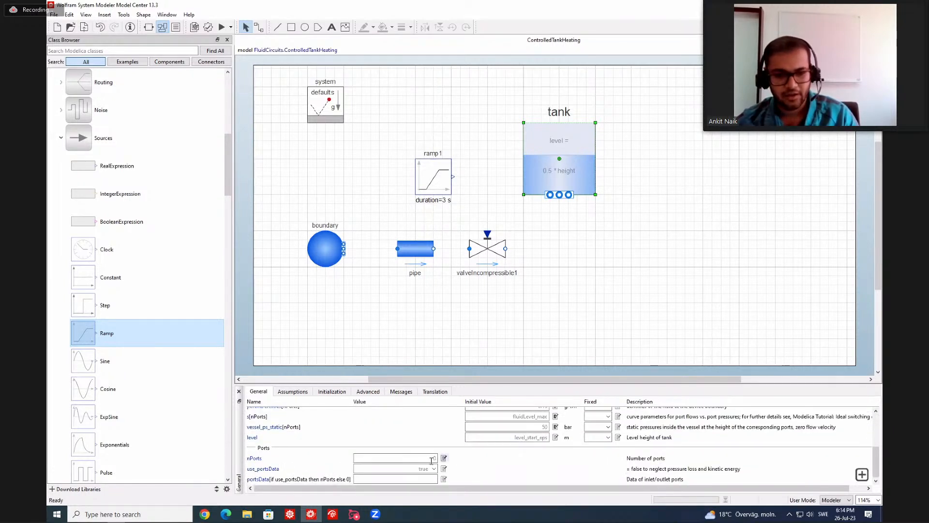
{"action": "double_click", "coordinate": [430, 458]}
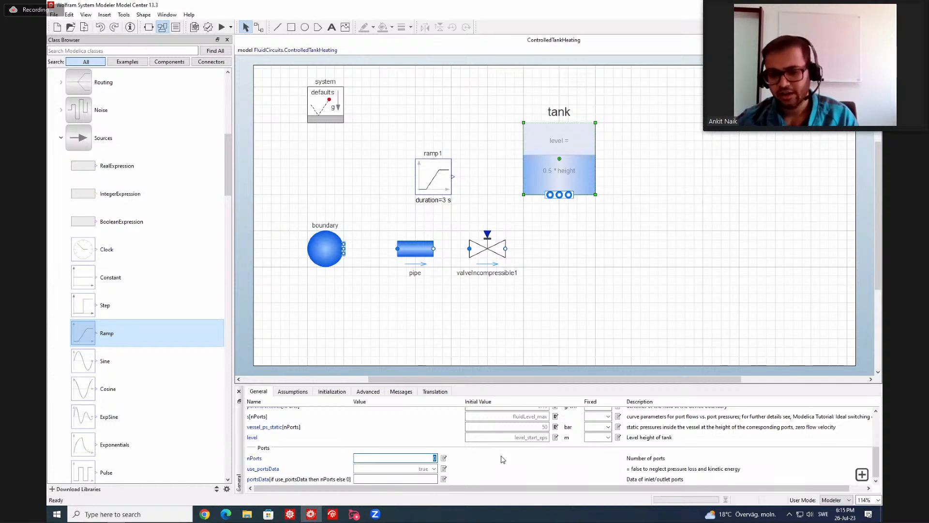
{"action": "key", "text": "Return"}
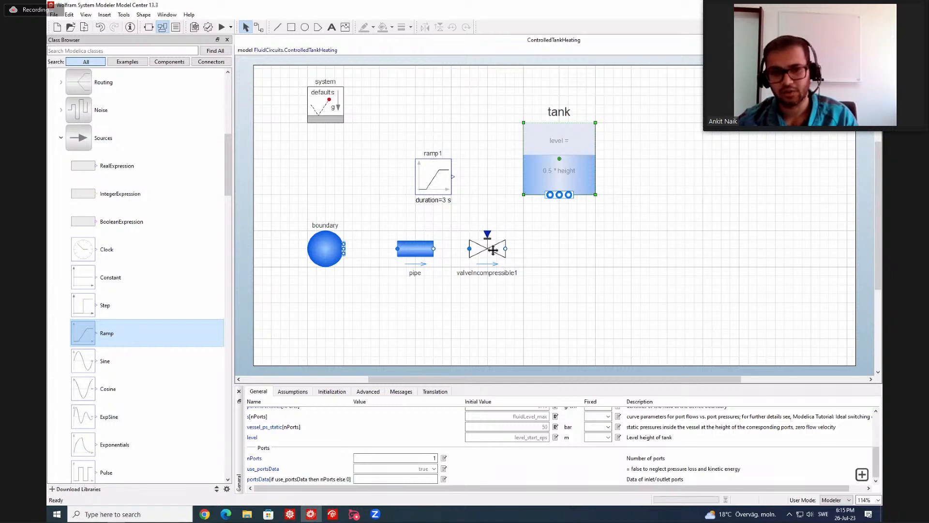
{"action": "left_click", "coordinate": [434, 469]}
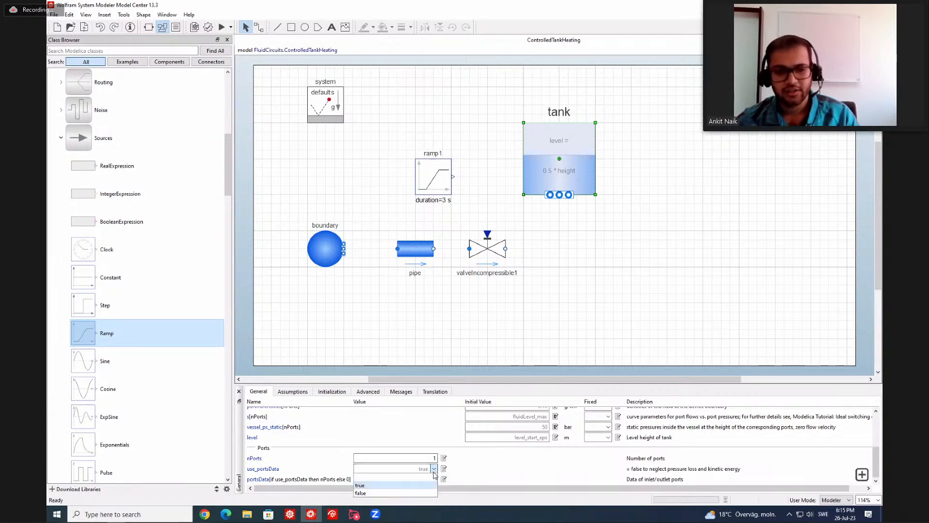
{"action": "left_click", "coordinate": [430, 492]}
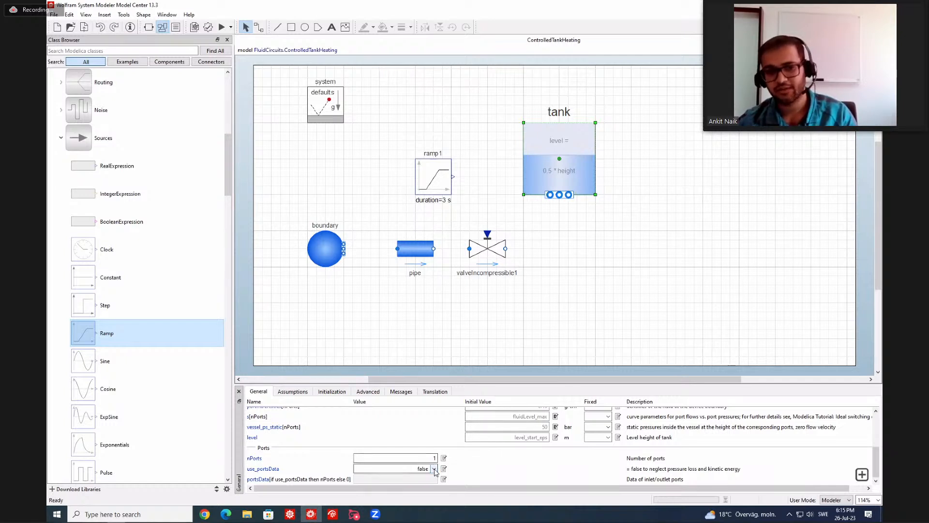
{"action": "left_click", "coordinate": [562, 242]}
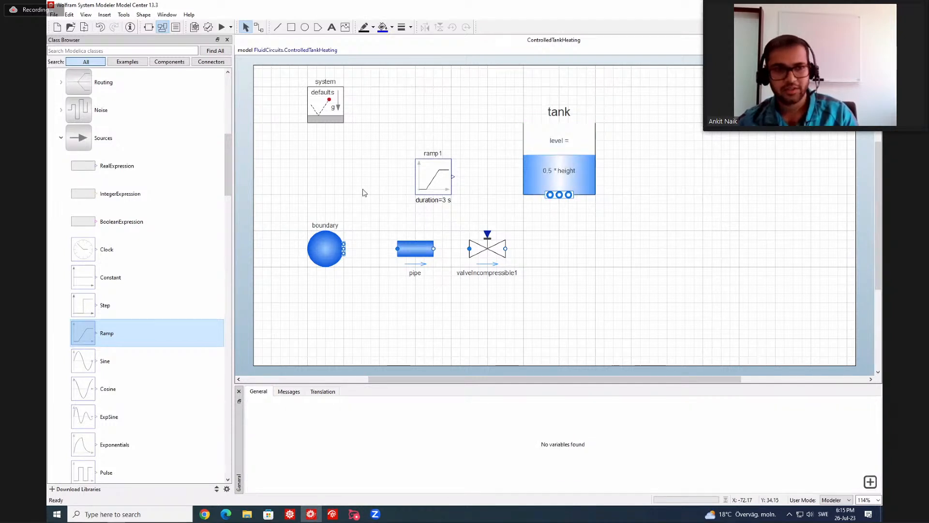
Connect boundary port index 1 through the pipe and the incompressible valve to tank port index 1.
{"action": "left_click", "coordinate": [260, 30]}
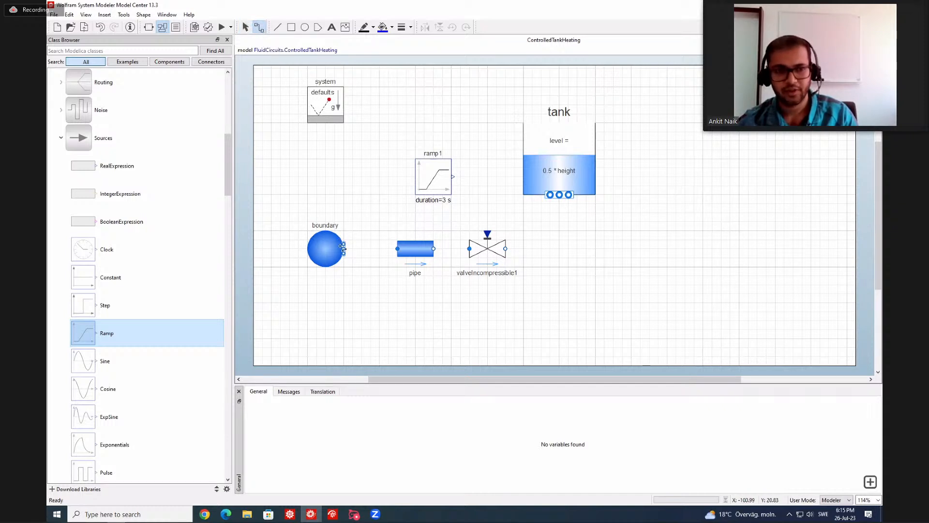
{"action": "left_click_drag", "start_coordinate": [344, 248], "coordinate": [398, 249]}
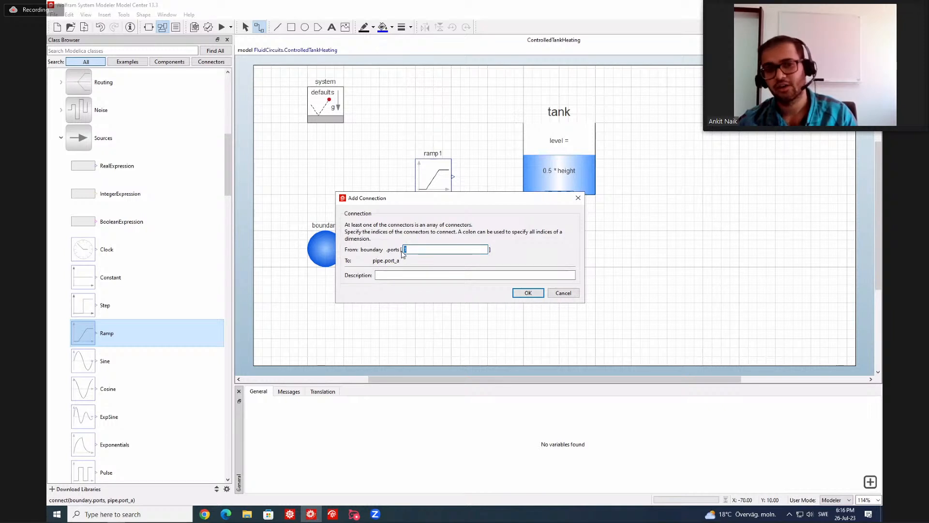
{"action": "left_click", "coordinate": [528, 293]}
{"action": "mouse_move", "coordinate": [434, 249]}
{"action": "left_mouse_down"}
{"action": "mouse_move", "coordinate": [552, 232]}
{"action": "mouse_move", "coordinate": [559, 195]}
{"action": "left_mouse_up"}
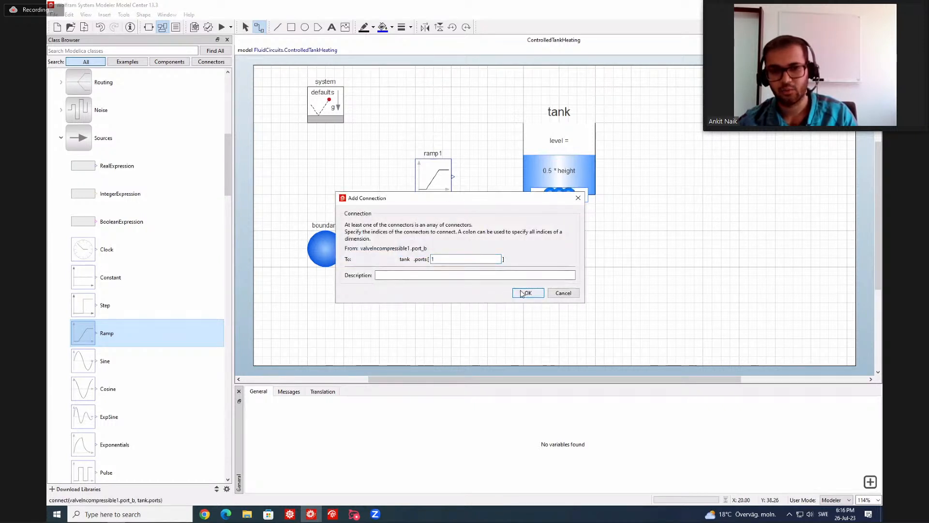
{"action": "left_click", "coordinate": [517, 290]}
Connect the ramp's output to the valve's control input and validate the ControlledTankHeating model.
{"action": "left_click_drag", "start_coordinate": [452, 176], "coordinate": [487, 234]}
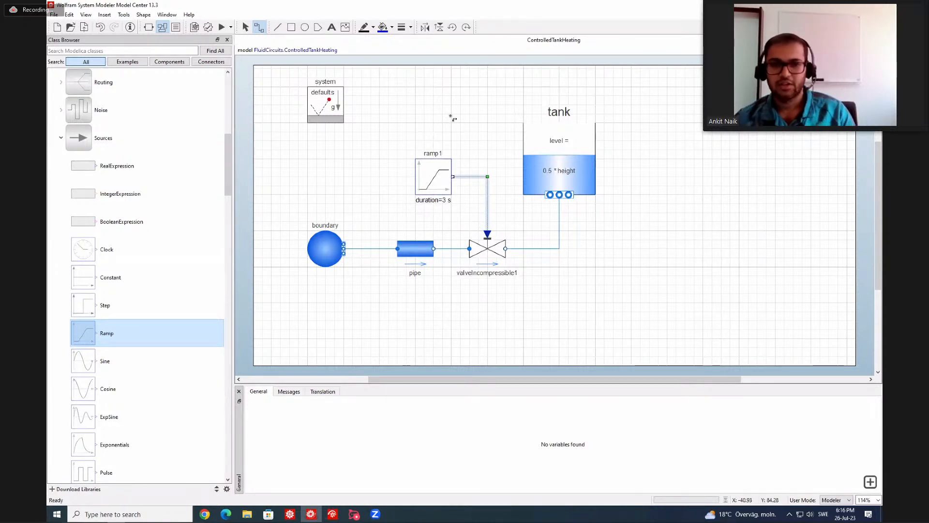
{"action": "left_click", "coordinate": [477, 153]}
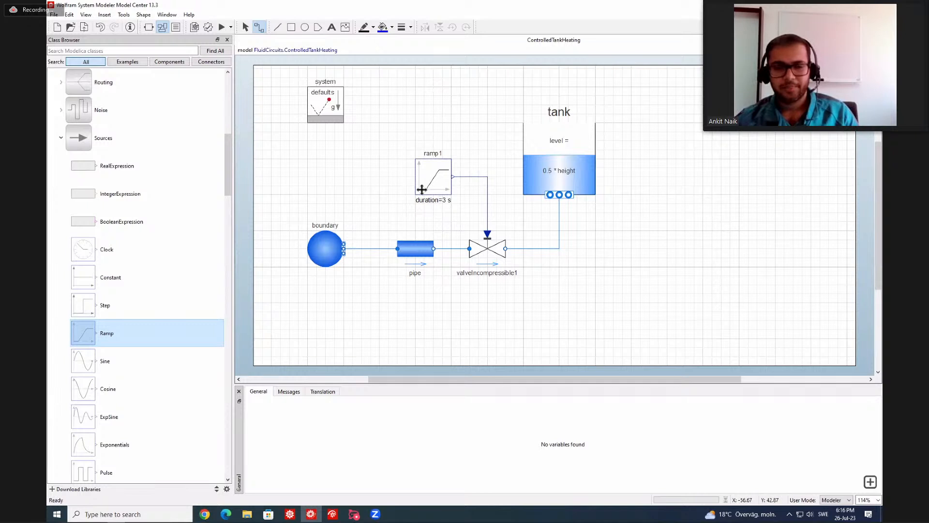
{"action": "left_click", "coordinate": [208, 27]}
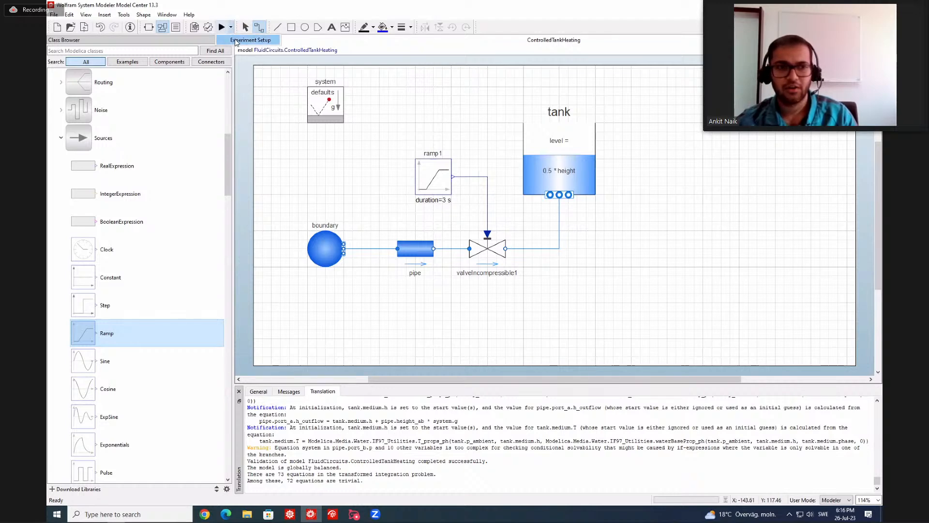
Set the stop time in the model's experiment setup to 60 s.
{"action": "left_click", "coordinate": [238, 42]}
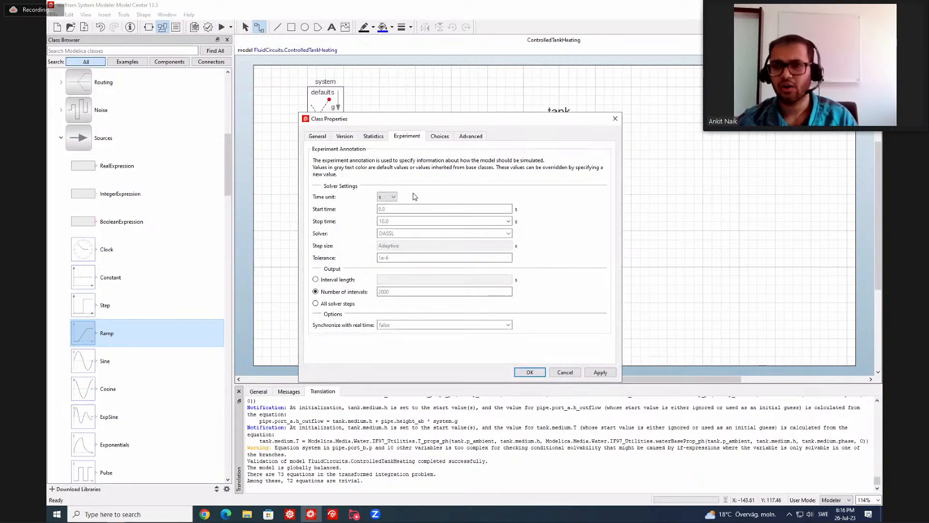
{"action": "left_click", "coordinate": [406, 222]}
{"action": "double_click", "coordinate": [407, 222]}
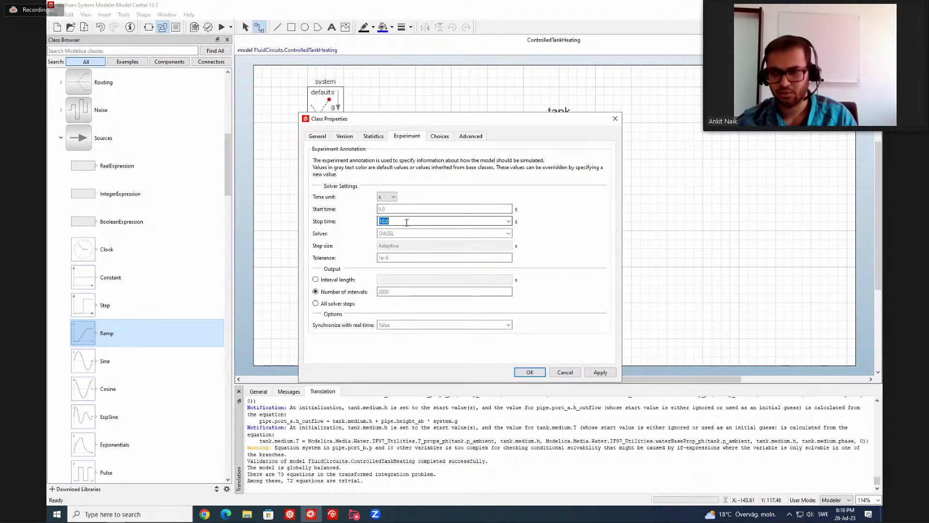
{"action": "type", "text": "60"}
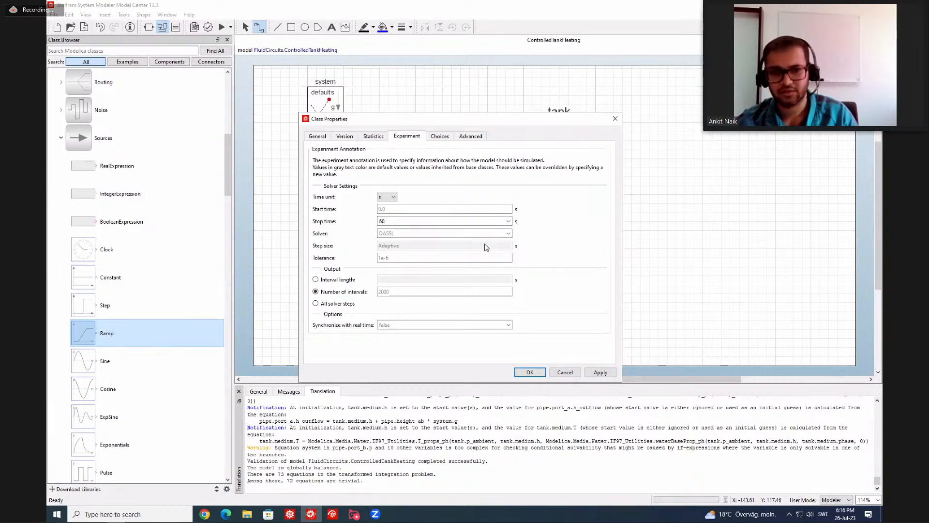
{"action": "left_click", "coordinate": [530, 373]}
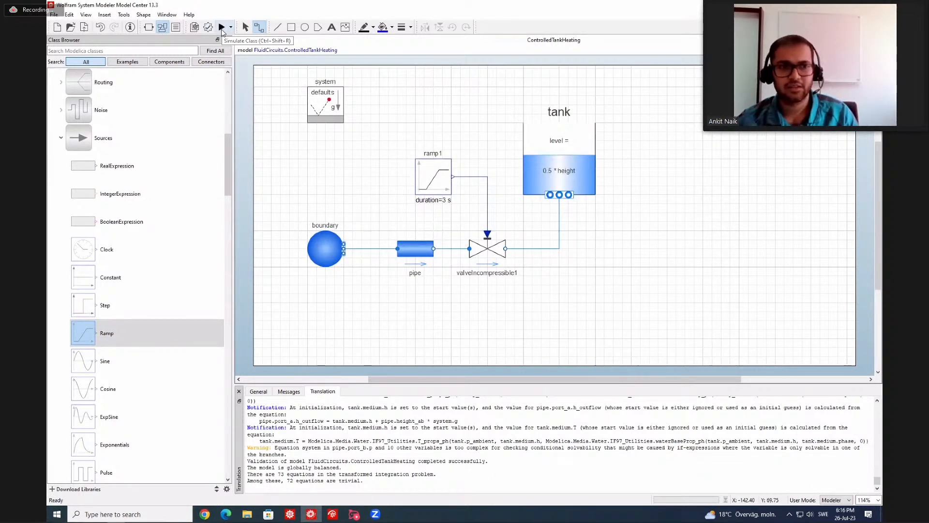
Simulate the ControlledTankHeating model and plot the tank's level variable in Simulation Center.
{"action": "left_click", "coordinate": [221, 27]}
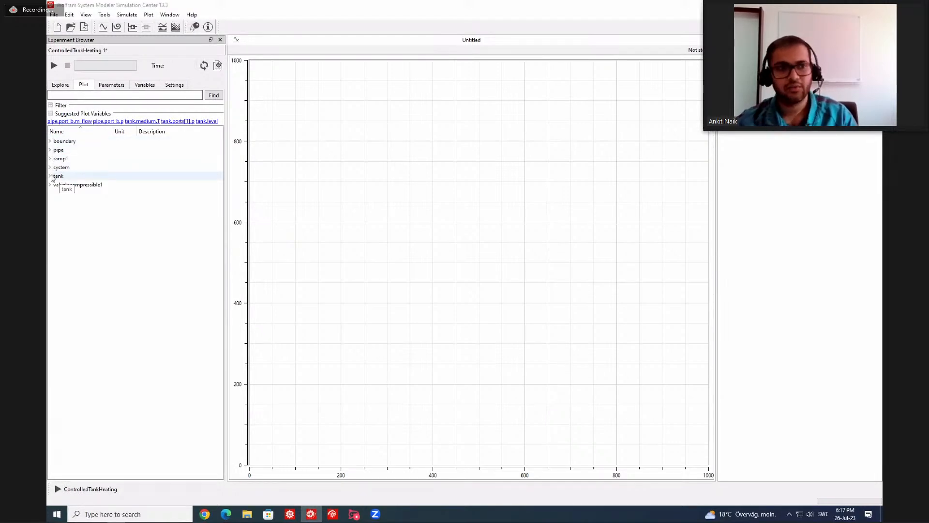
{"action": "left_click", "coordinate": [51, 177]}
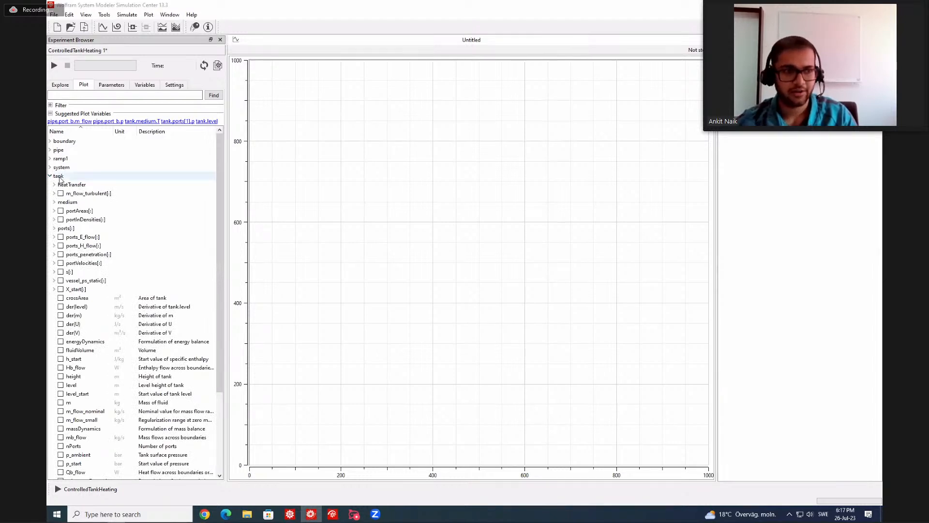
{"action": "scroll", "coordinate": [65, 184], "scroll_direction": "down", "scroll_amount": 2}
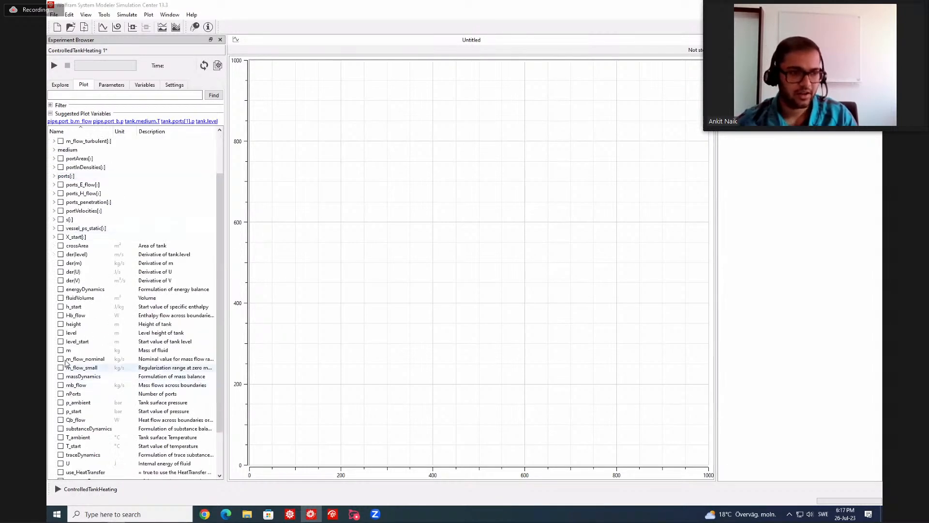
{"action": "left_click", "coordinate": [61, 333]}
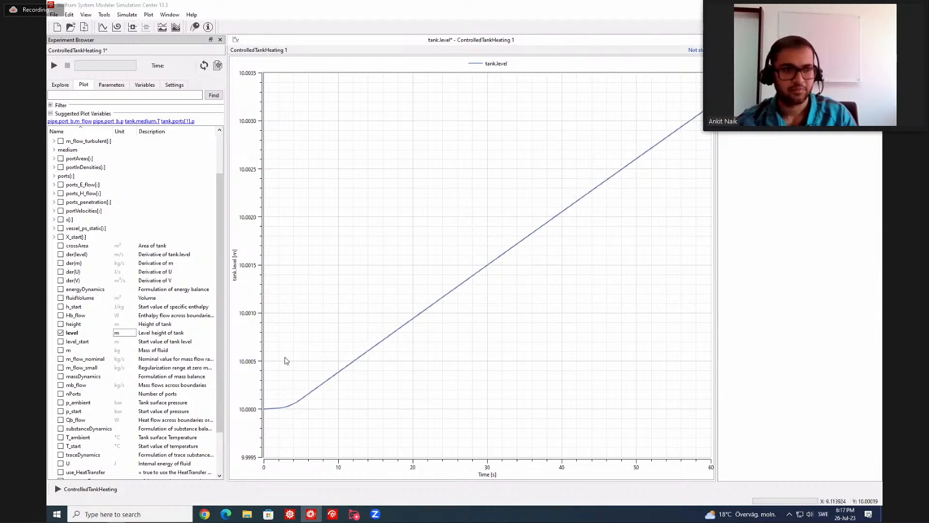
Change the experiment's time unit to min with a stop time of 10 min and rerun the simulation.
{"action": "left_click", "coordinate": [174, 85]}
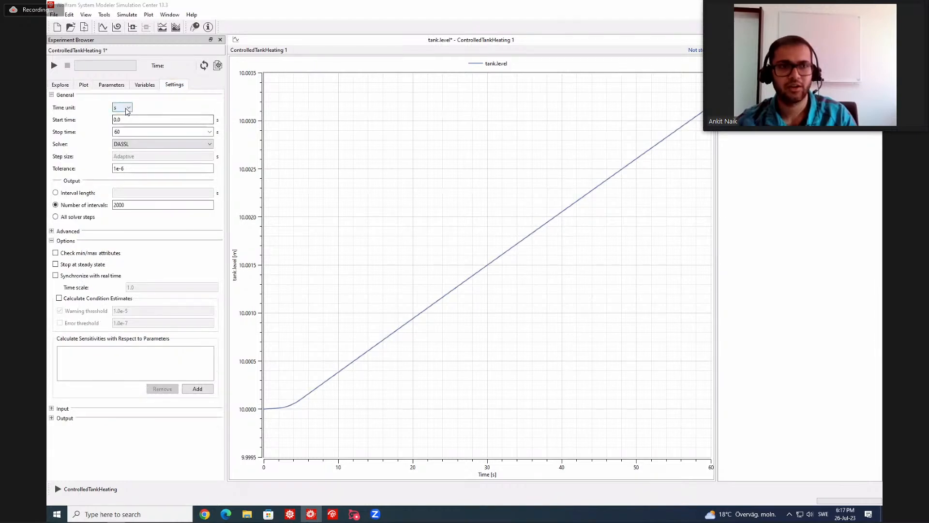
{"action": "left_click", "coordinate": [123, 107]}
{"action": "left_click", "coordinate": [124, 140]}
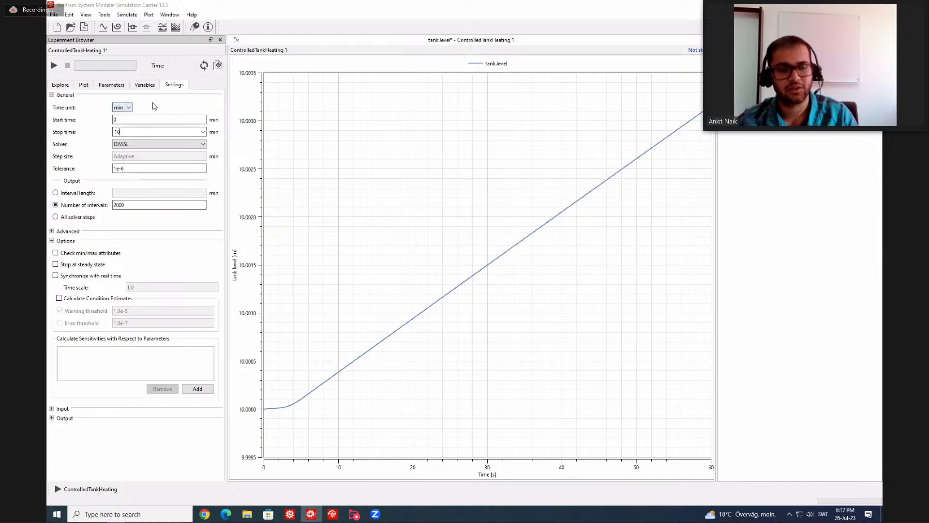
{"action": "left_click", "coordinate": [54, 66]}
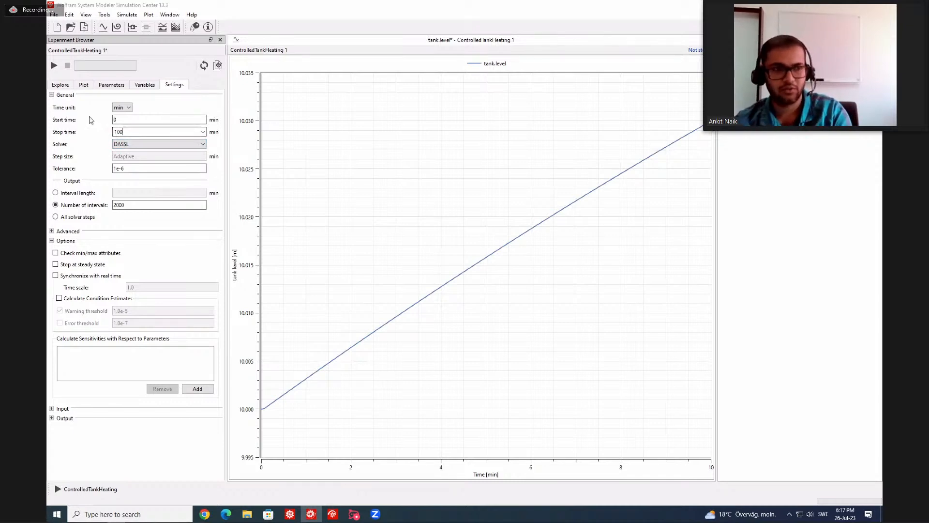
Set the stop time to 100 min, rerun the simulation and inspect the tank.level curve where it flattens.
{"action": "left_click", "coordinate": [54, 65]}
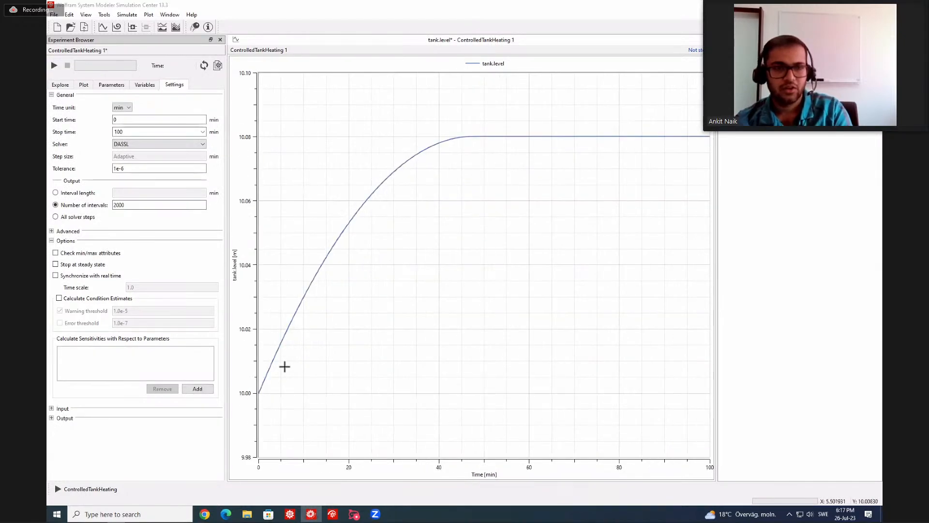
{"action": "left_click", "coordinate": [256, 396]}
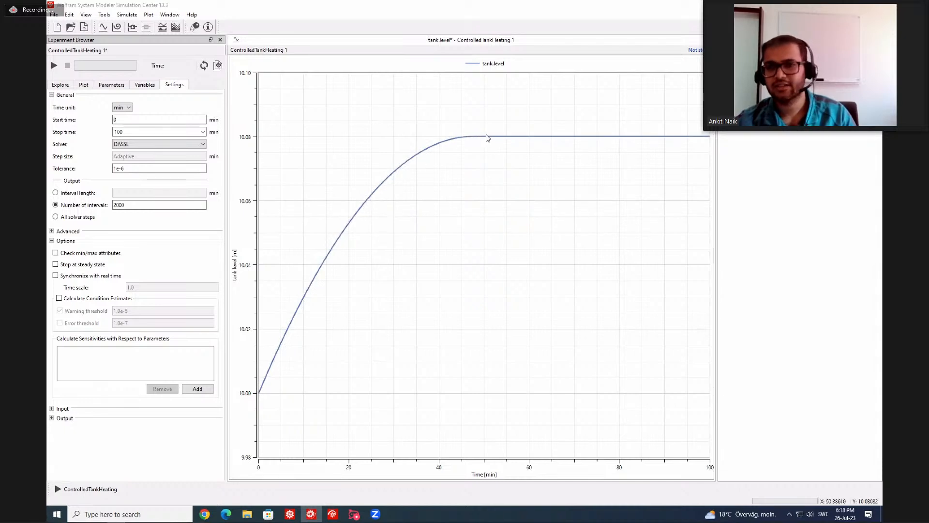
{"action": "mouse_move", "coordinate": [488, 138]}
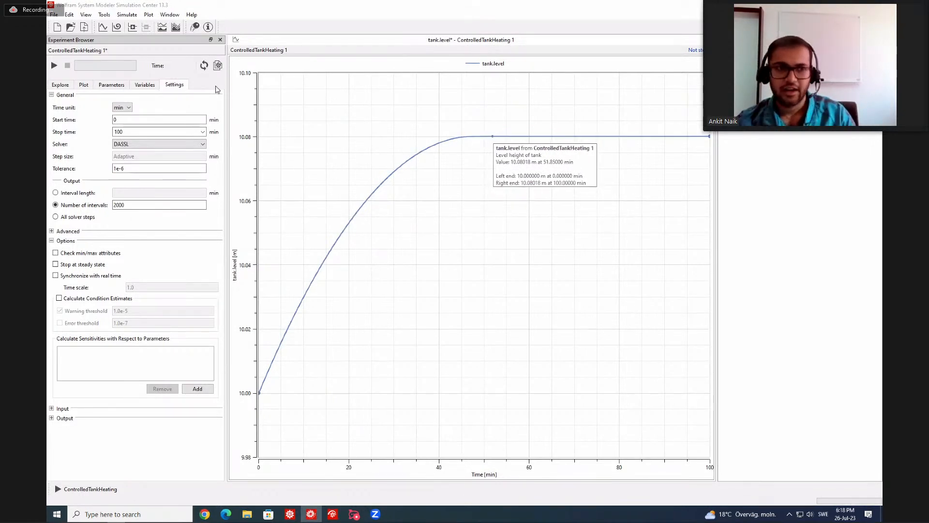
Add a second subplot below the tank.level plot and plot the tank's port pressure tank.ports[1].p in it.
{"action": "left_click", "coordinate": [132, 28]}
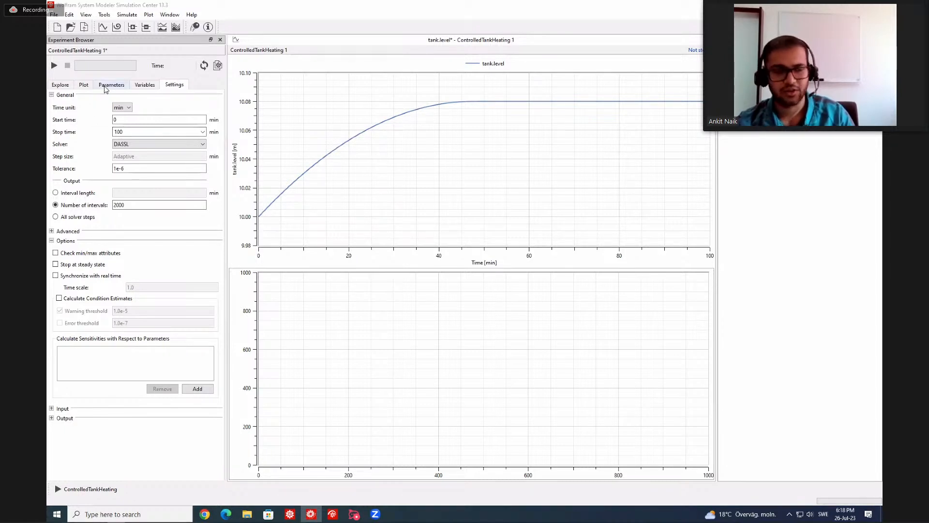
{"action": "left_click", "coordinate": [105, 85]}
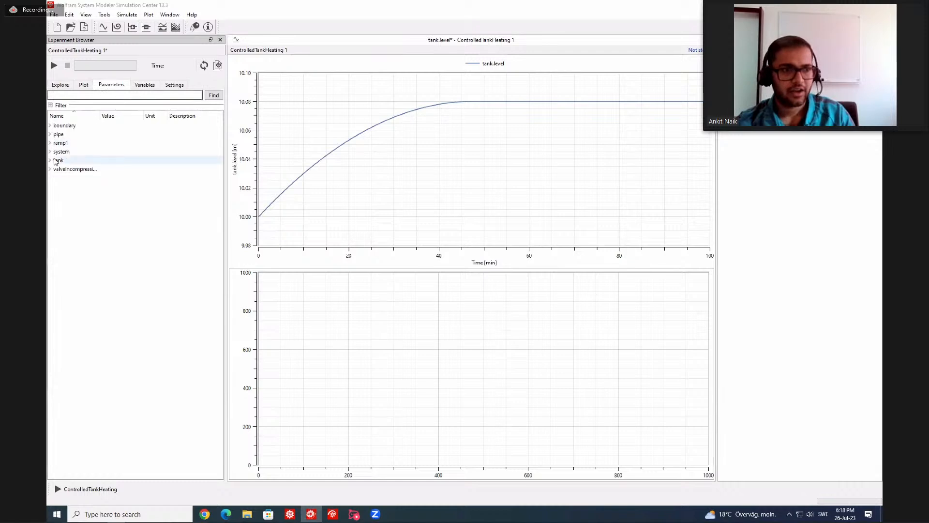
{"action": "left_click", "coordinate": [50, 160]}
{"action": "left_click", "coordinate": [50, 161]}
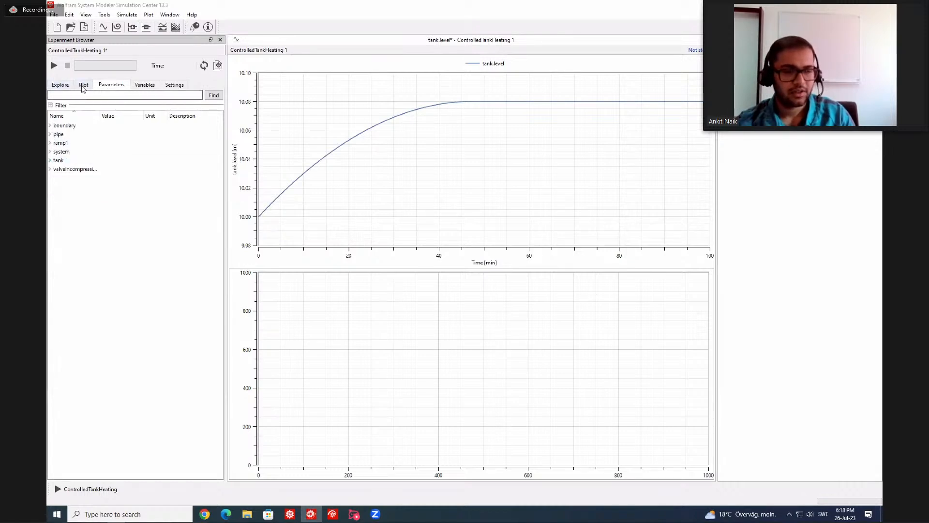
{"action": "left_click", "coordinate": [83, 85]}
{"action": "scroll", "coordinate": [53, 196], "scroll_direction": "up", "scroll_amount": 2}
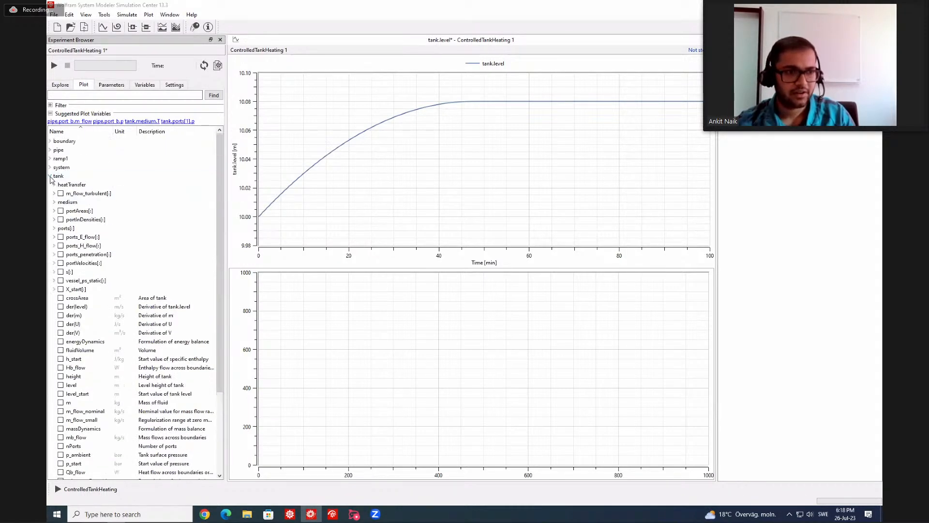
{"action": "left_click", "coordinate": [54, 228]}
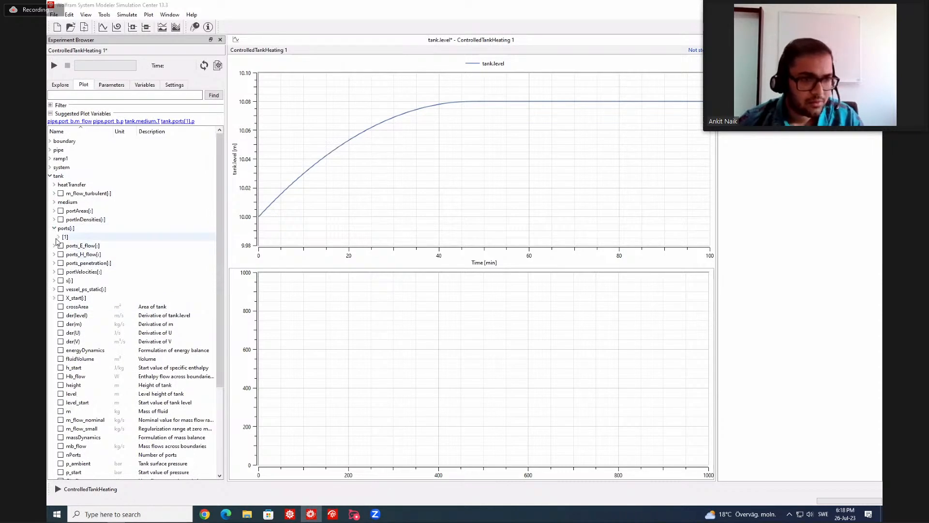
{"action": "left_click", "coordinate": [59, 237]}
{"action": "left_click", "coordinate": [69, 263]}
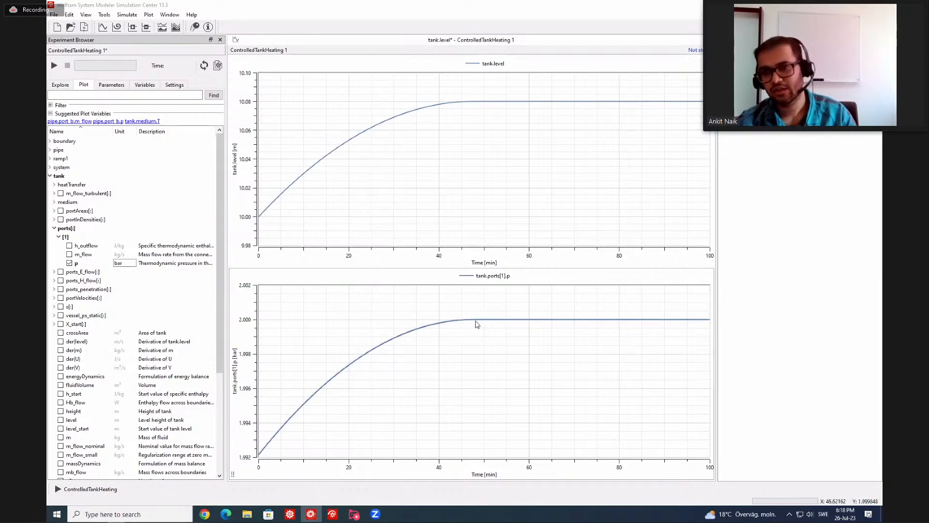
{"action": "mouse_move", "coordinate": [476, 322]}
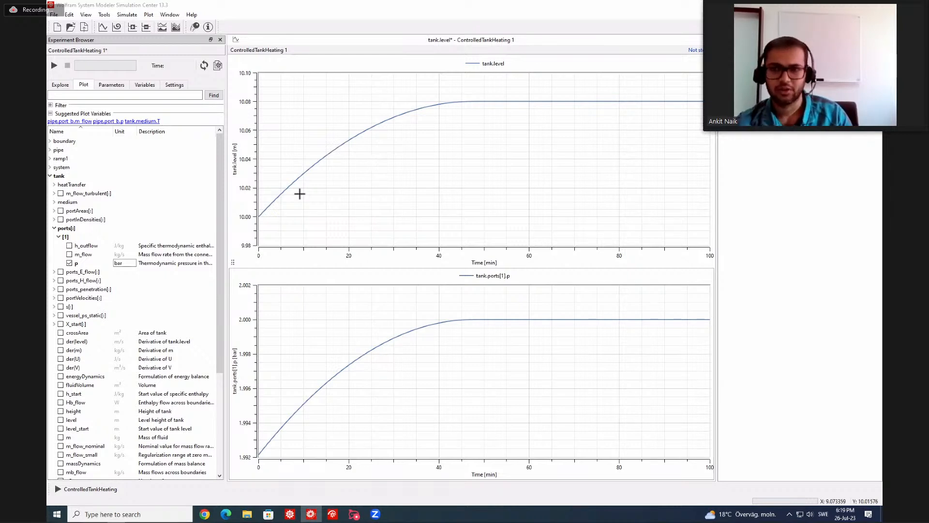
Add a third subplot and plot the tank's medium temperature tank.medium.T in it.
{"action": "left_click", "coordinate": [62, 88]}
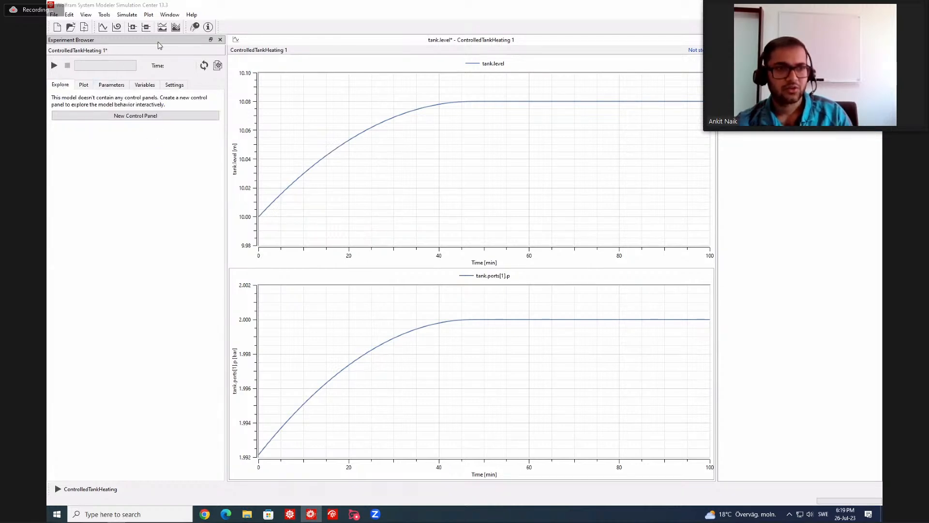
{"action": "left_click", "coordinate": [132, 28]}
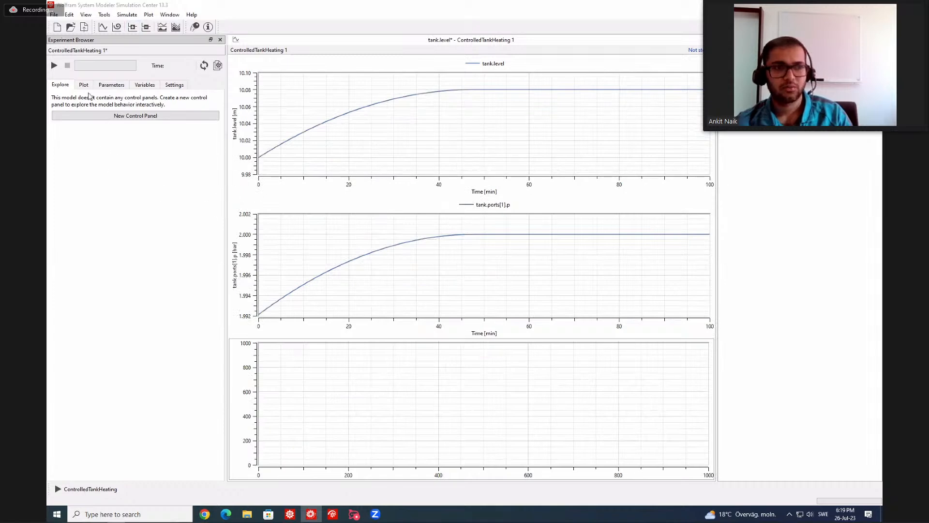
{"action": "left_click", "coordinate": [83, 85]}
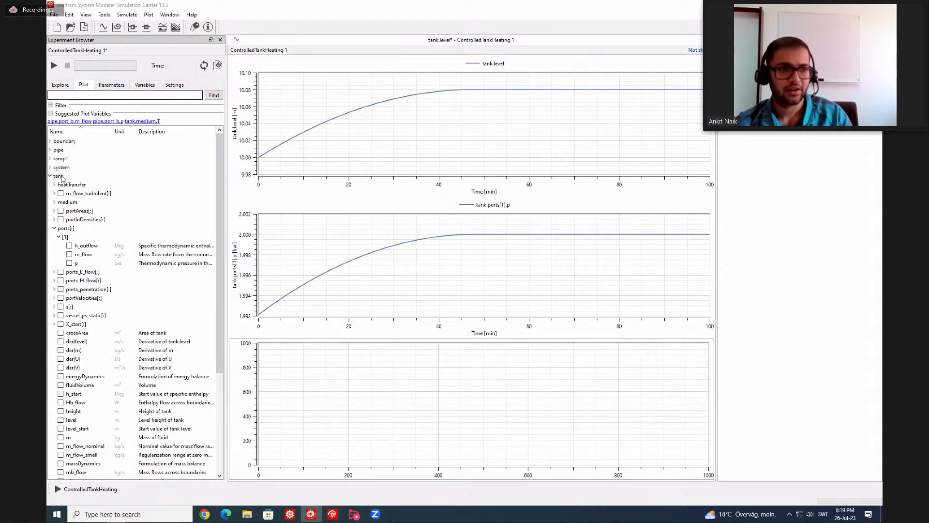
{"action": "left_click", "coordinate": [55, 228]}
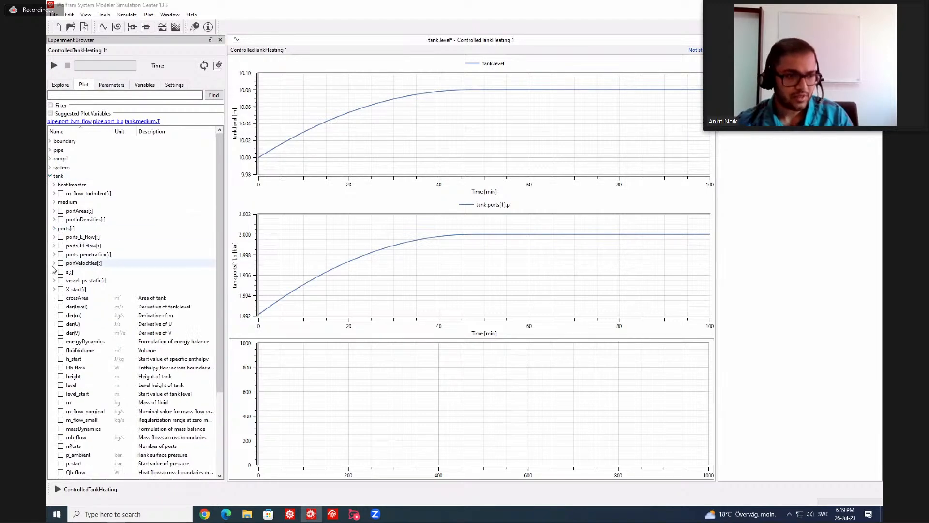
{"action": "left_click", "coordinate": [54, 203]}
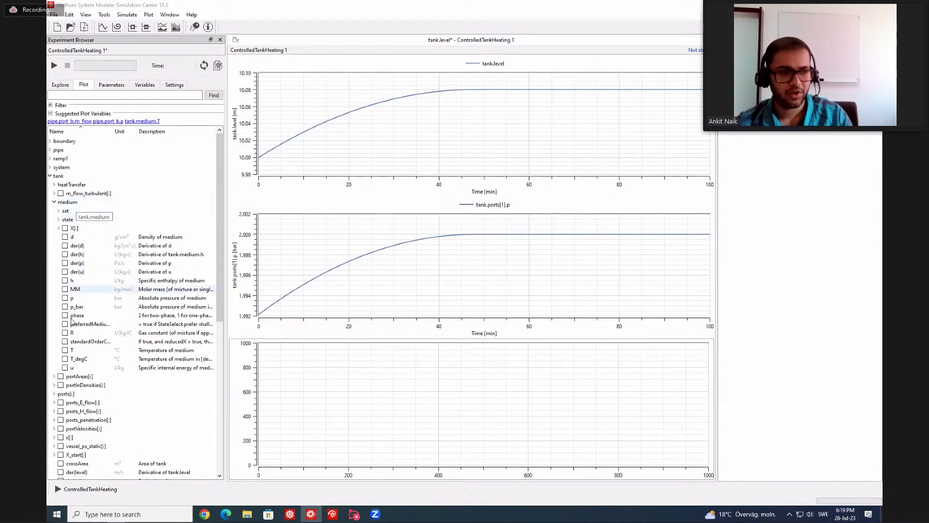
{"action": "left_click", "coordinate": [66, 350]}
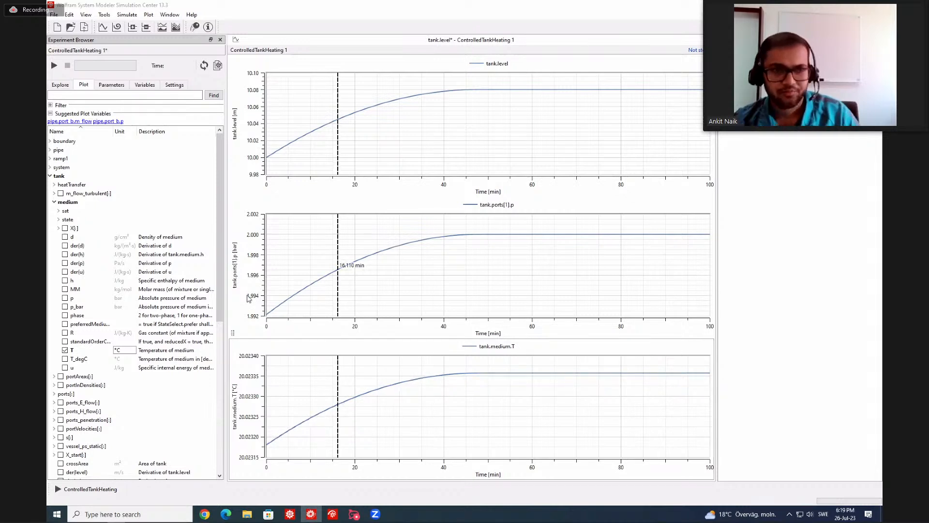
Pin the ControlledTankHeating 1 experiment in Simulation Center.
{"action": "left_click", "coordinate": [58, 86]}
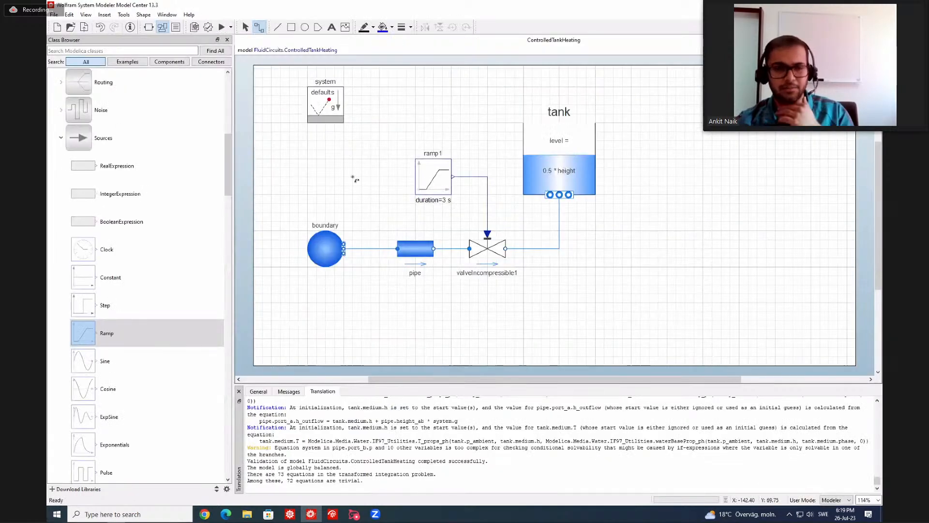
{"action": "left_click", "coordinate": [343, 180]}
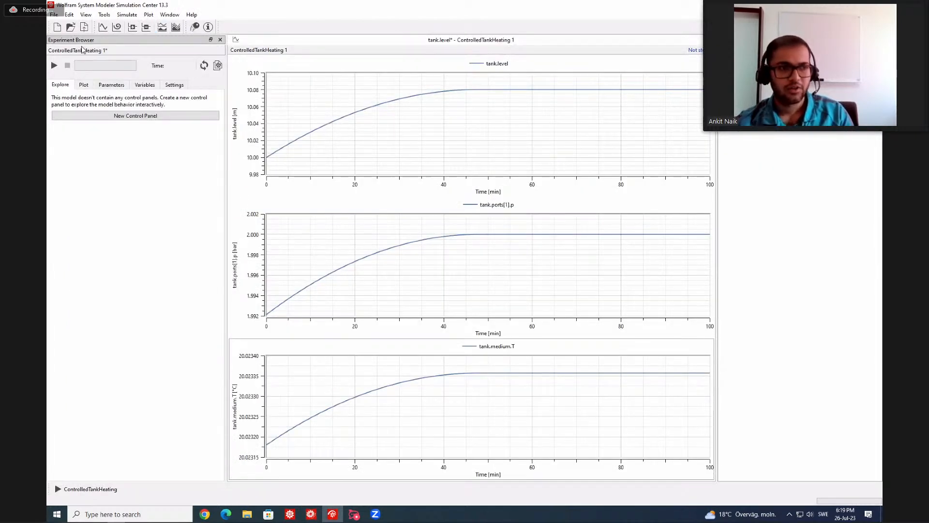
{"action": "right_click", "coordinate": [74, 51]}
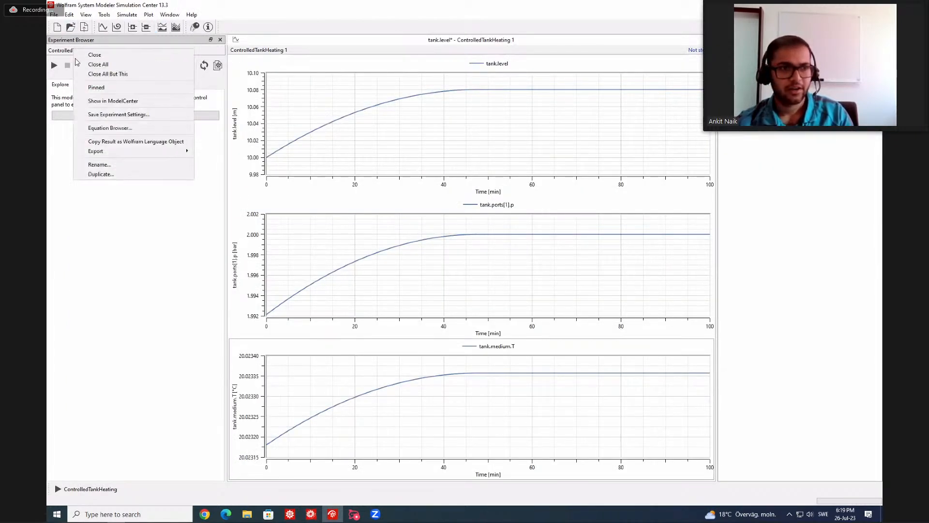
{"action": "left_click", "coordinate": [96, 88]}
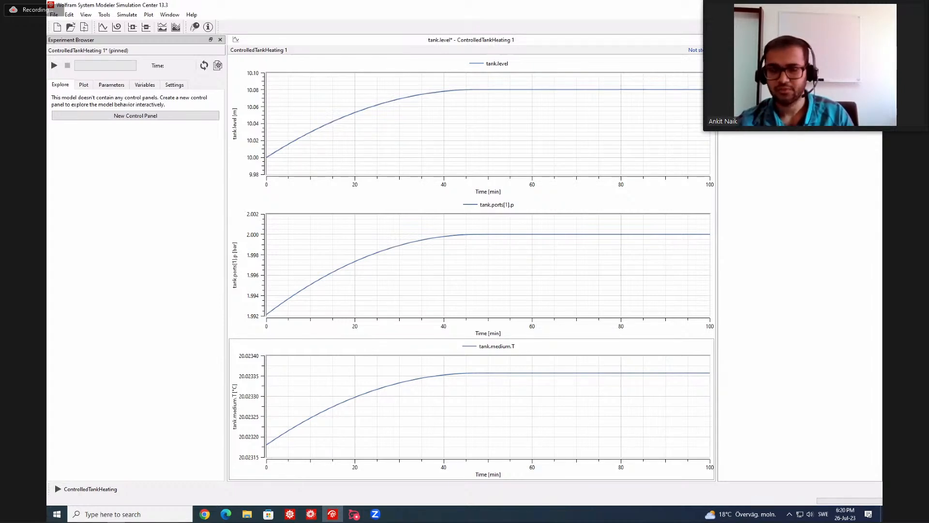
Switch to Model Center and place a Boundary_pT fluid source in the diagram below and to the right of the tank.
{"action": "key", "text": "alt+Tab"}
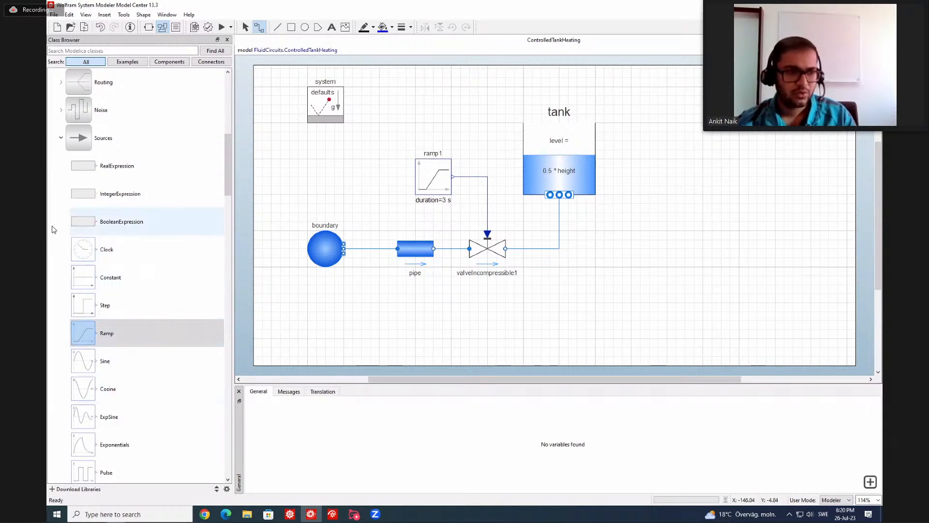
{"action": "scroll", "coordinate": [53, 229], "scroll_direction": "up", "scroll_amount": 2}
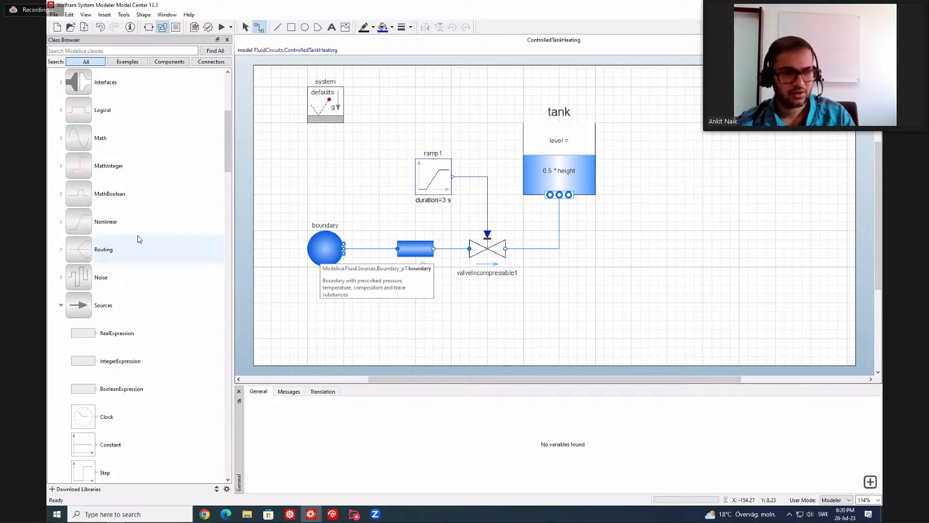
{"action": "scroll", "coordinate": [138, 233], "scroll_direction": "up", "scroll_amount": 3}
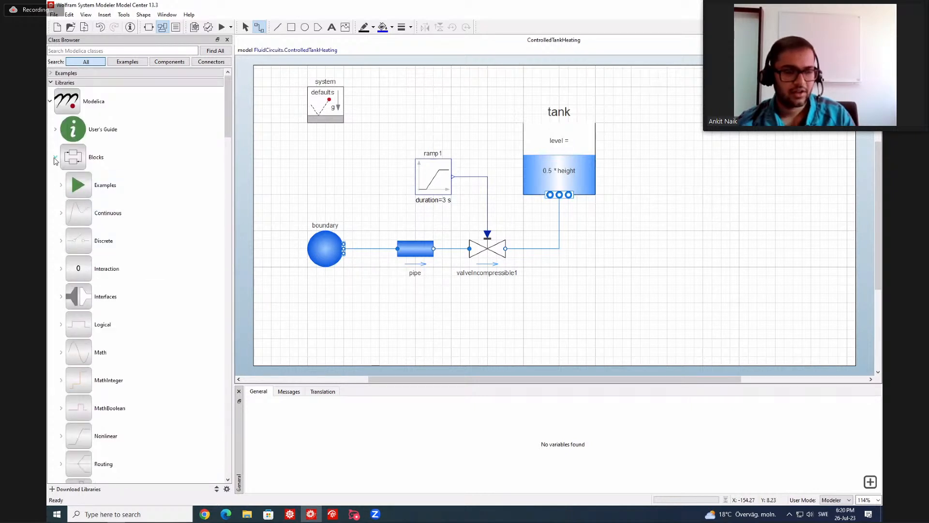
{"action": "left_click", "coordinate": [55, 157]}
{"action": "scroll", "coordinate": [76, 334], "scroll_direction": "down", "scroll_amount": 2}
{"action": "scroll", "coordinate": [76, 338], "scroll_direction": "down", "scroll_amount": 5}
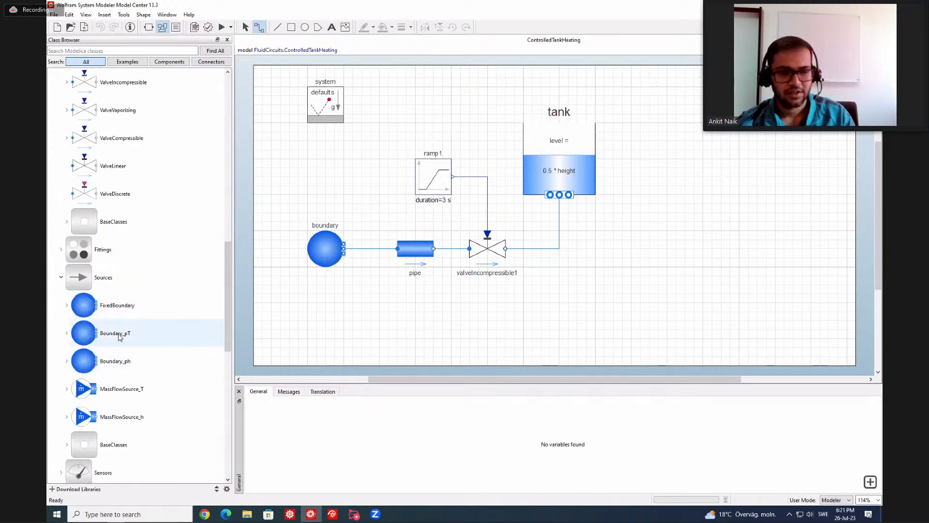
{"action": "left_click_drag", "start_coordinate": [120, 337], "coordinate": [615, 285]}
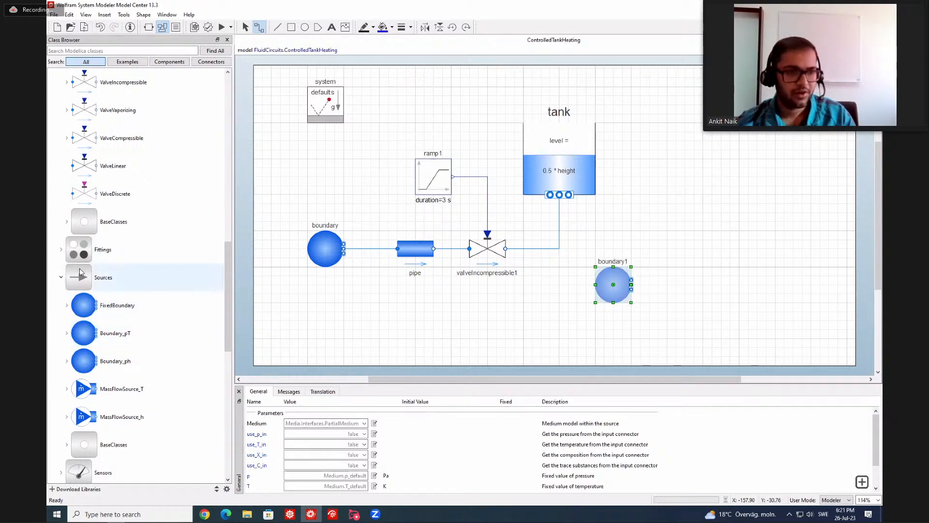
Add a DynamicPipe to the diagram, to the right of the new Boundary_pT source.
{"action": "scroll", "coordinate": [80, 293], "scroll_direction": "down", "scroll_amount": 2}
{"action": "scroll", "coordinate": [78, 293], "scroll_direction": "up", "scroll_amount": 4}
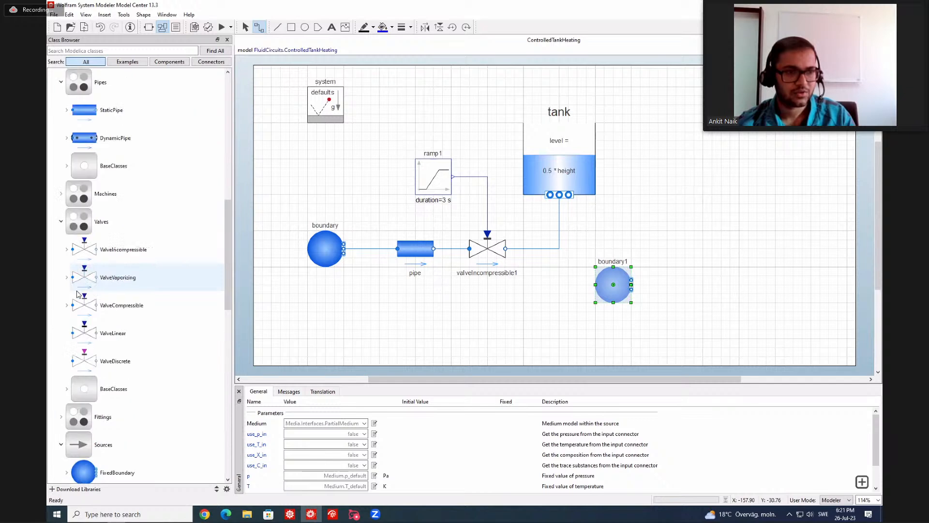
{"action": "left_click", "coordinate": [107, 226]}
{"action": "left_click_drag", "start_coordinate": [106, 225], "coordinate": [685, 287]}
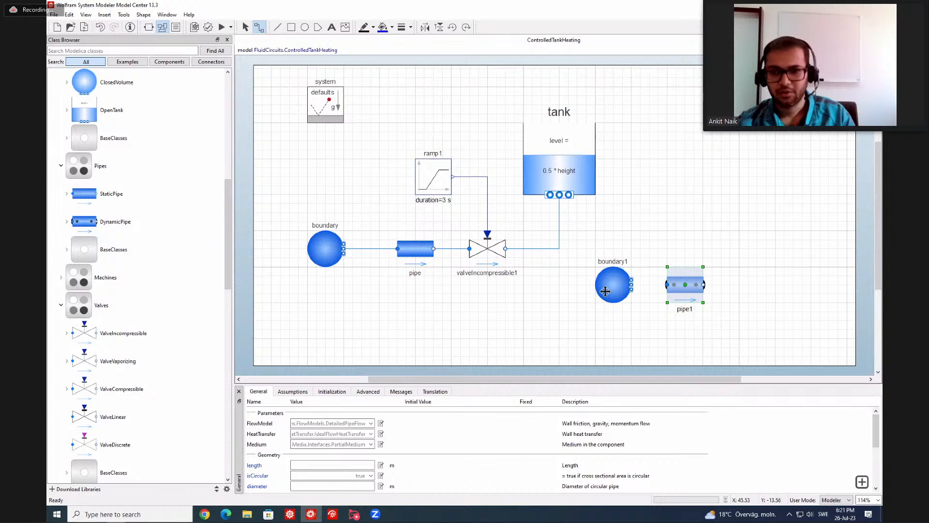
Move boundary1 to the right of the dynamic pipe and flip it horizontally so its ports face the pipe.
{"action": "left_click_drag", "start_coordinate": [605, 290], "coordinate": [614, 291]}
{"action": "left_click_drag", "start_coordinate": [709, 293], "coordinate": [768, 290]}
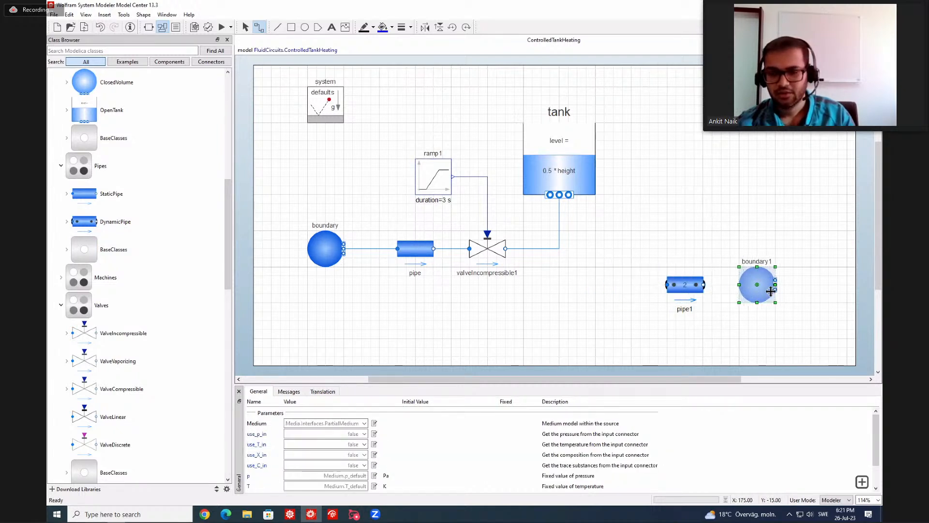
{"action": "left_click", "coordinate": [425, 27]}
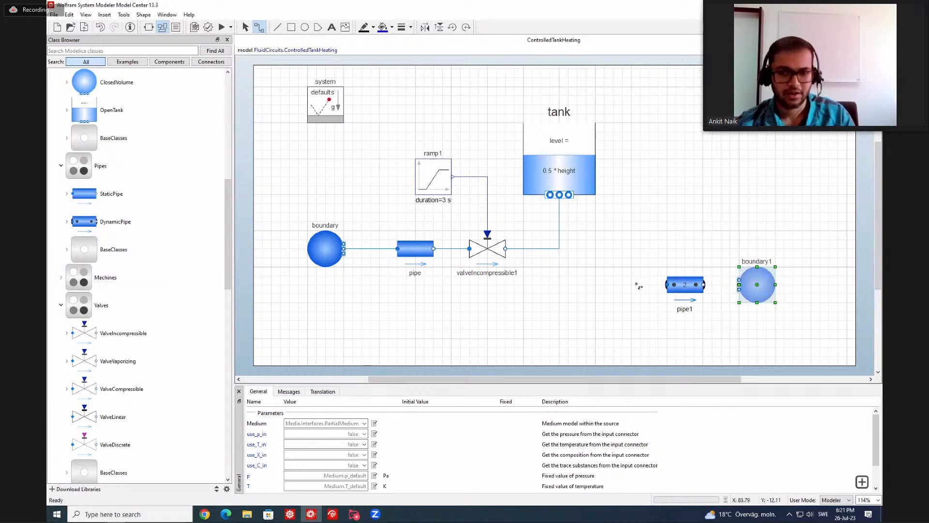
Place a MassFlowSource_T from the fluid sources to the left of the dynamic pipe.
{"action": "scroll", "coordinate": [99, 279], "scroll_direction": "up", "scroll_amount": 2}
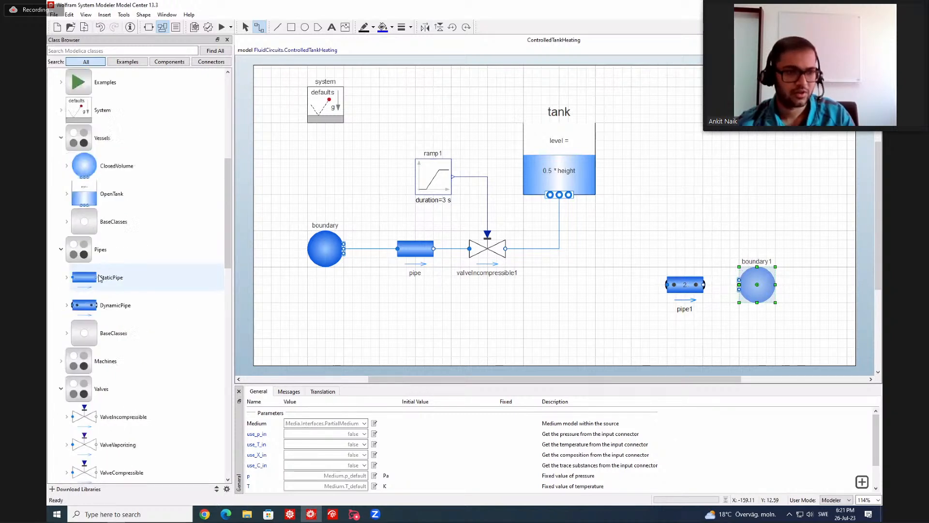
{"action": "scroll", "coordinate": [99, 278], "scroll_direction": "down", "scroll_amount": 5}
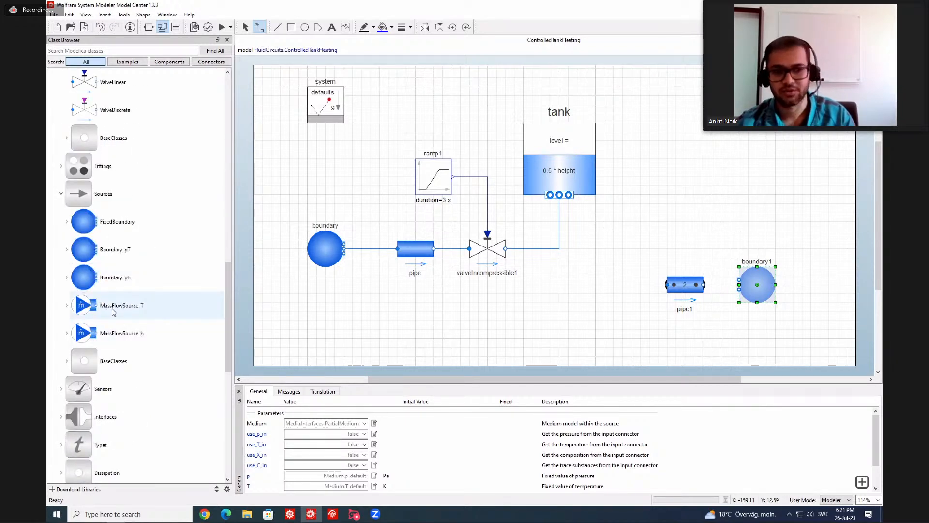
{"action": "left_click_drag", "start_coordinate": [113, 311], "coordinate": [613, 285]}
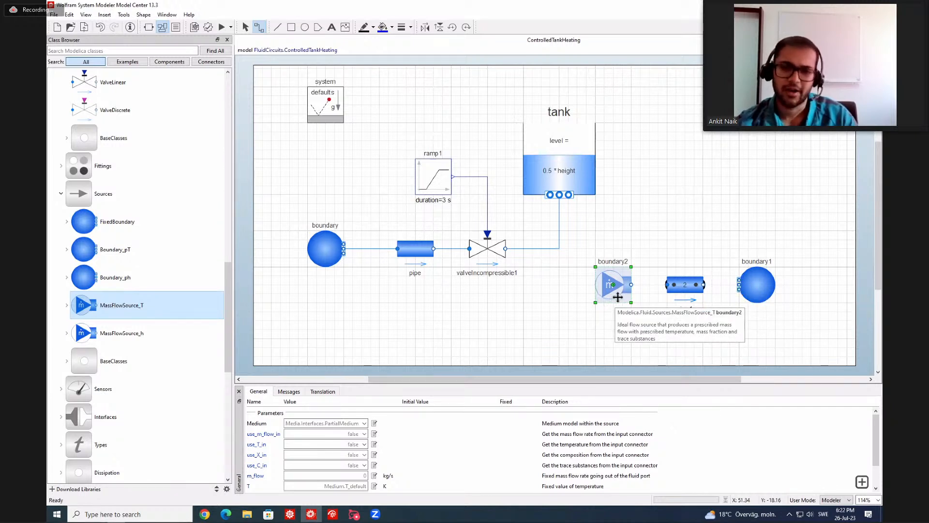
Set the mass flow source's medium to TwoPhaseWater and its m_flow to 1 kg/s.
{"action": "left_click", "coordinate": [365, 423]}
{"action": "left_click", "coordinate": [361, 457]}
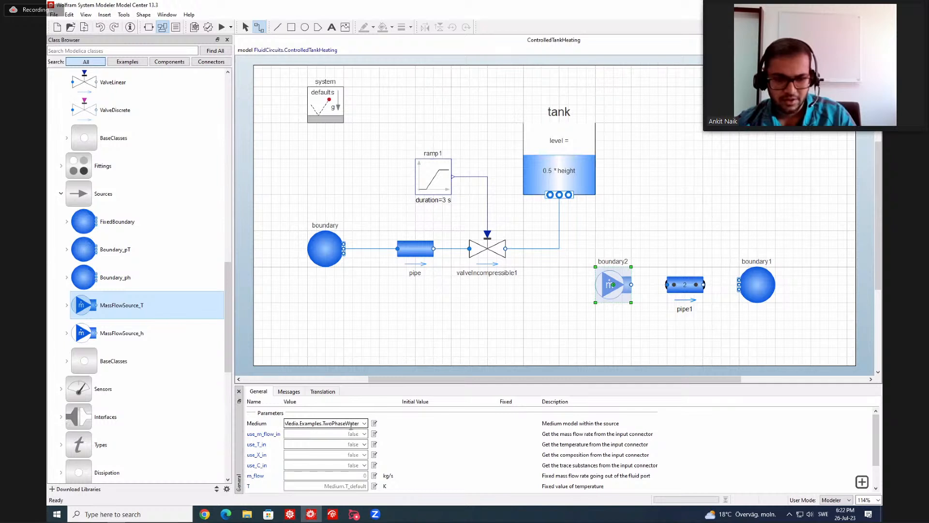
{"action": "scroll", "coordinate": [361, 469], "scroll_direction": "down", "scroll_amount": 1}
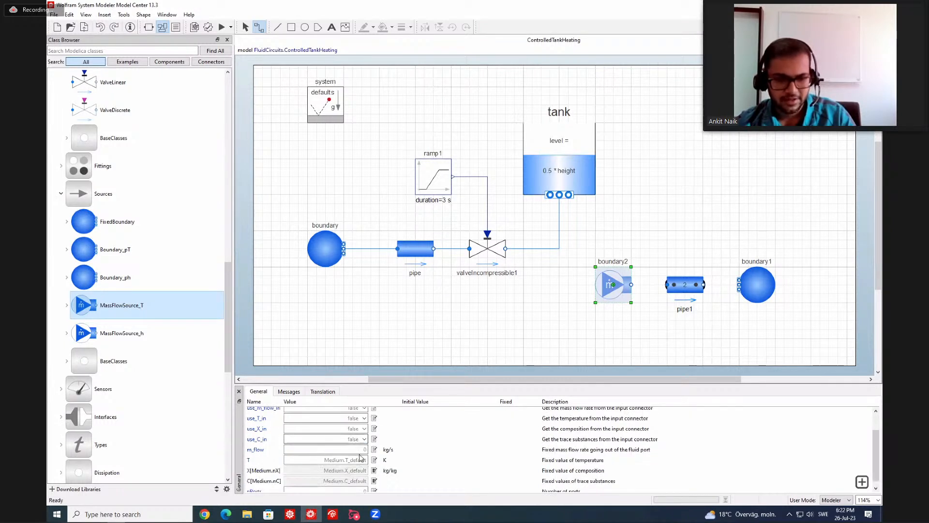
{"action": "left_click", "coordinate": [363, 450]}
{"action": "type", "text": "1"}
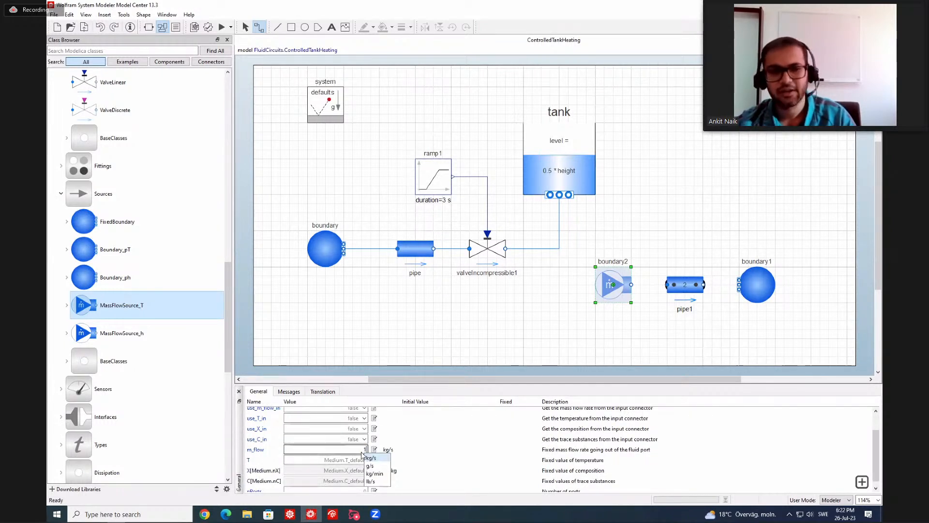
{"action": "left_click", "coordinate": [451, 467]}
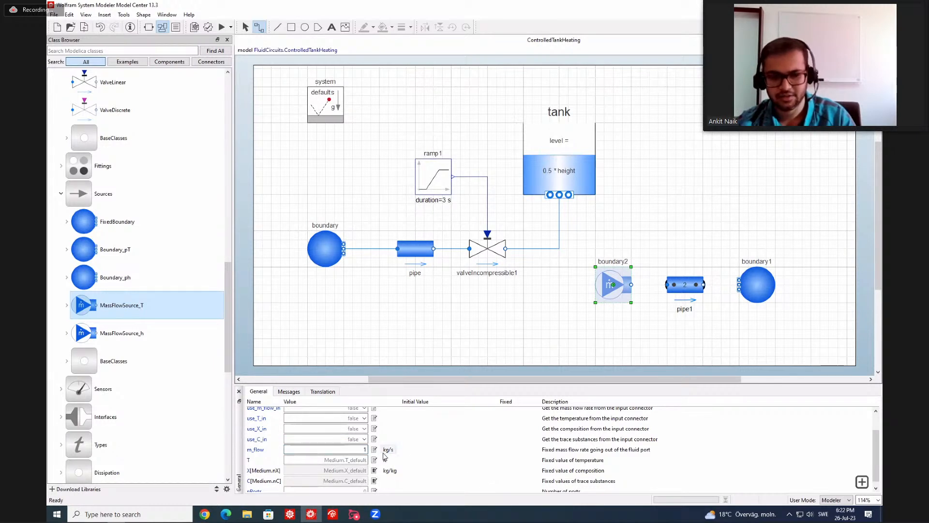
Set the mass flow source's number of ports, nPorts, to 1.
{"action": "scroll", "coordinate": [400, 459], "scroll_direction": "down", "scroll_amount": 1}
{"action": "left_click", "coordinate": [364, 486]}
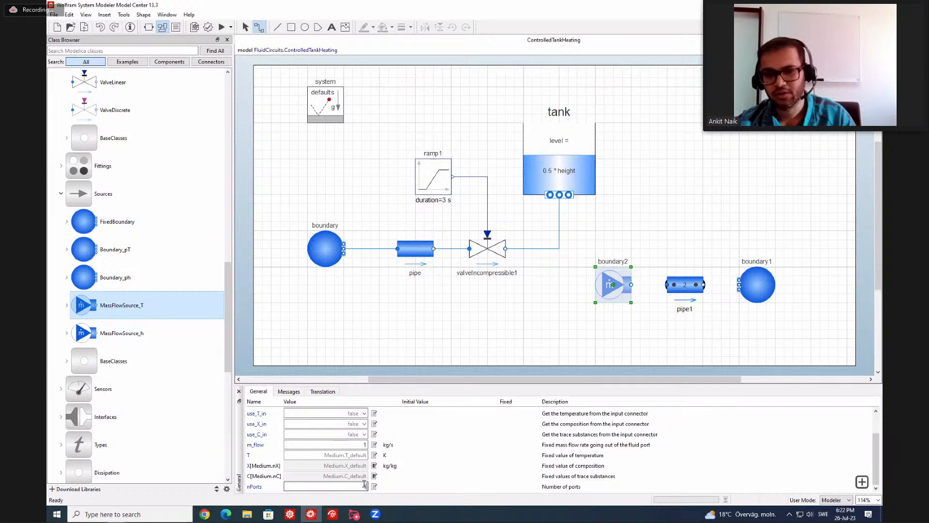
{"action": "type", "text": "1"}
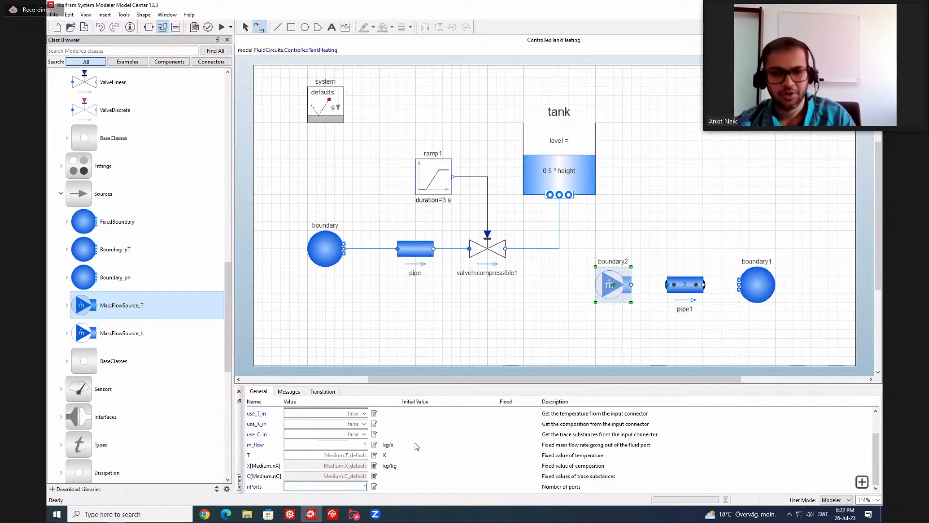
Set the mass flow source's fixed temperature T to 80 °C.
{"action": "left_click", "coordinate": [347, 457]}
{"action": "double_click", "coordinate": [347, 456]}
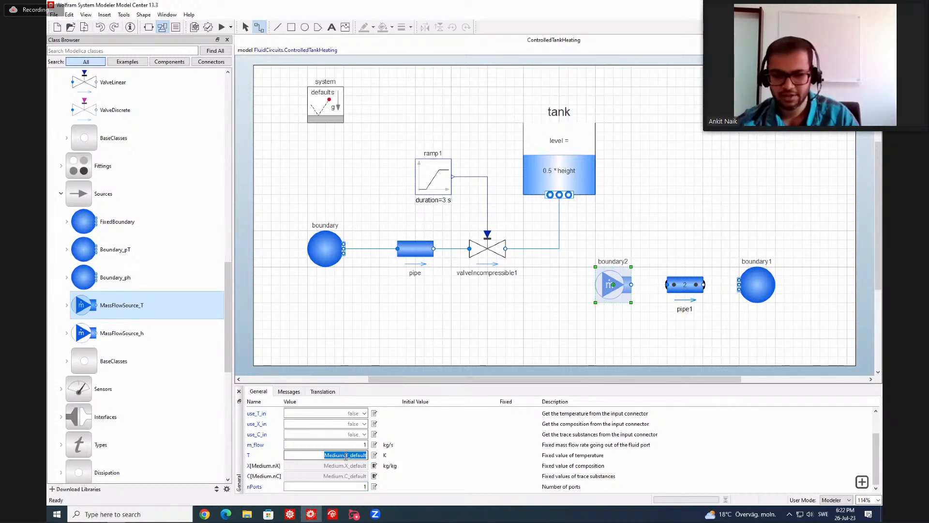
{"action": "type", "text": "80"}
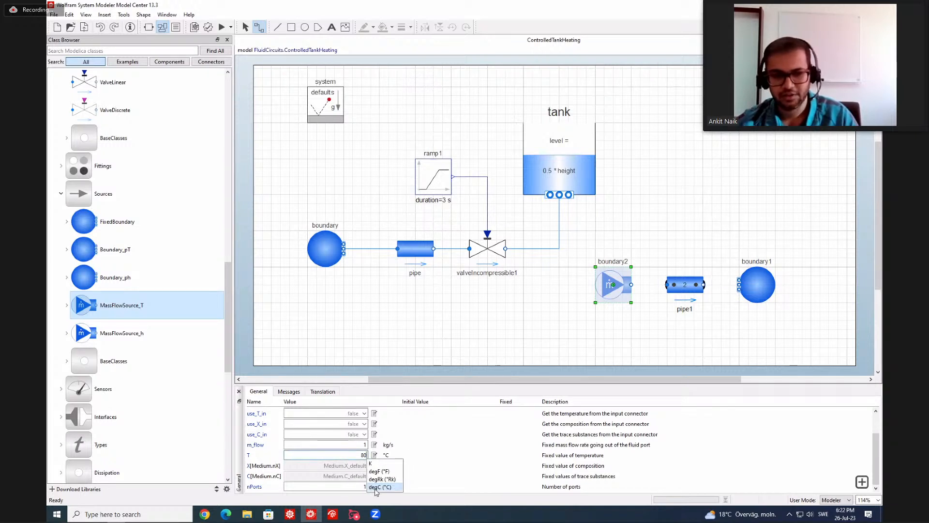
{"action": "left_click", "coordinate": [378, 486]}
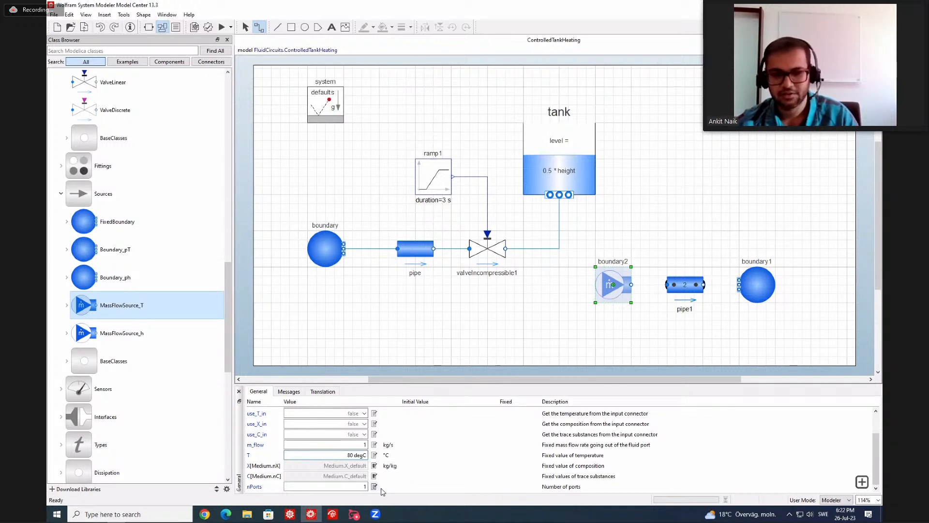
{"action": "key", "text": "Return"}
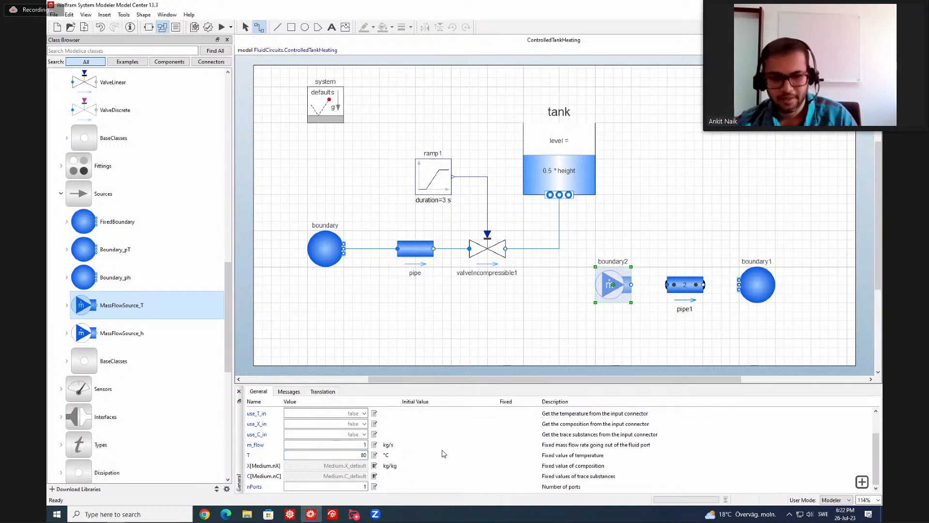
{"action": "scroll", "coordinate": [354, 455], "scroll_direction": "up", "scroll_amount": 2}
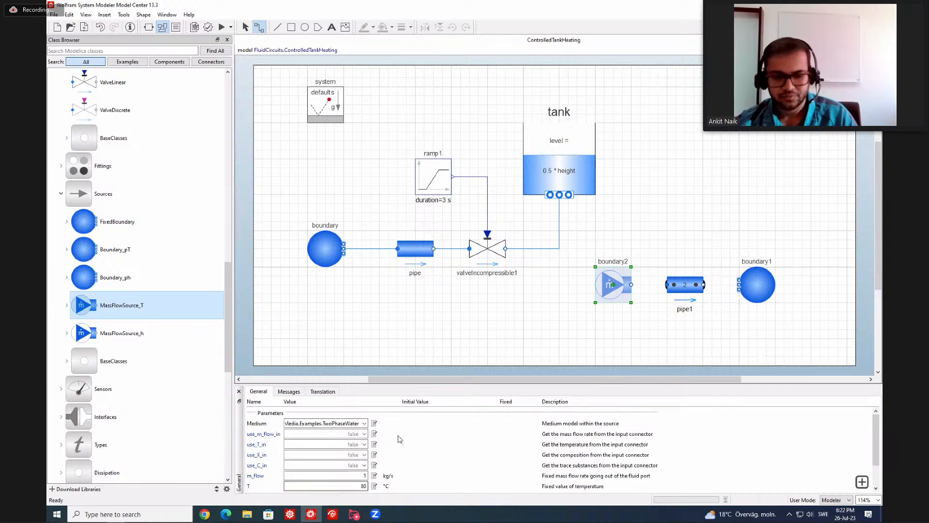
Set the medium of the dynamic pipe pipe1 to TwoPhaseWater.
{"action": "left_click", "coordinate": [687, 289]}
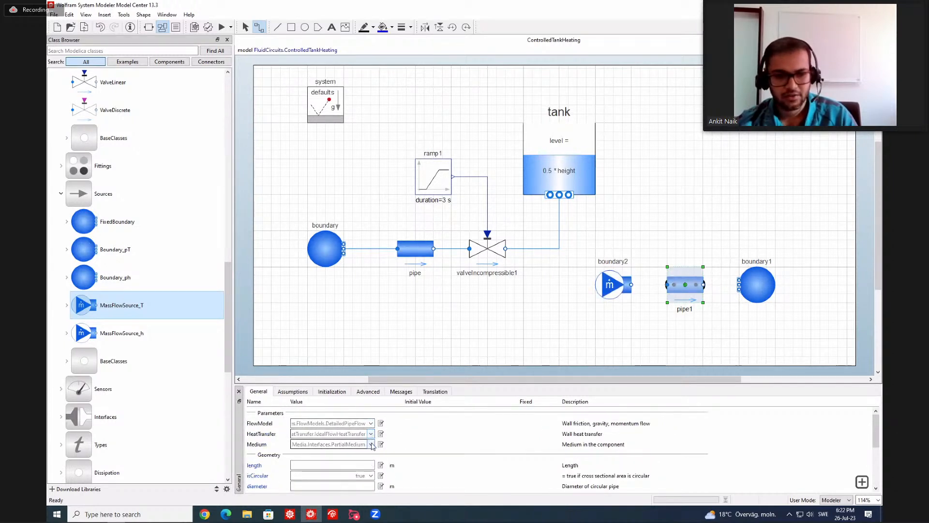
{"action": "left_click", "coordinate": [371, 444]}
{"action": "left_click", "coordinate": [359, 393]}
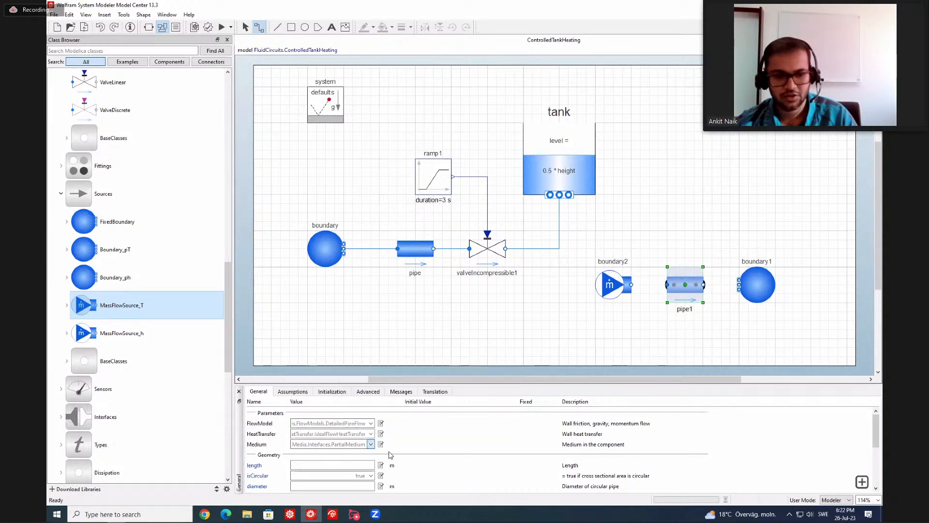
Set pipe1's length to 10 m and its diameter to 0.1 m.
{"action": "scroll", "coordinate": [374, 450], "scroll_direction": "down", "scroll_amount": 1}
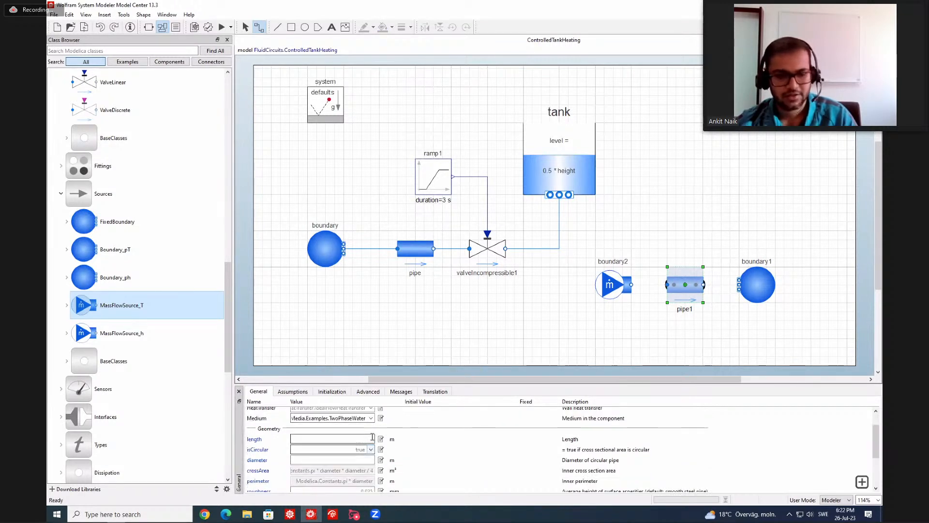
{"action": "left_click", "coordinate": [373, 438]}
{"action": "type", "text": "10"}
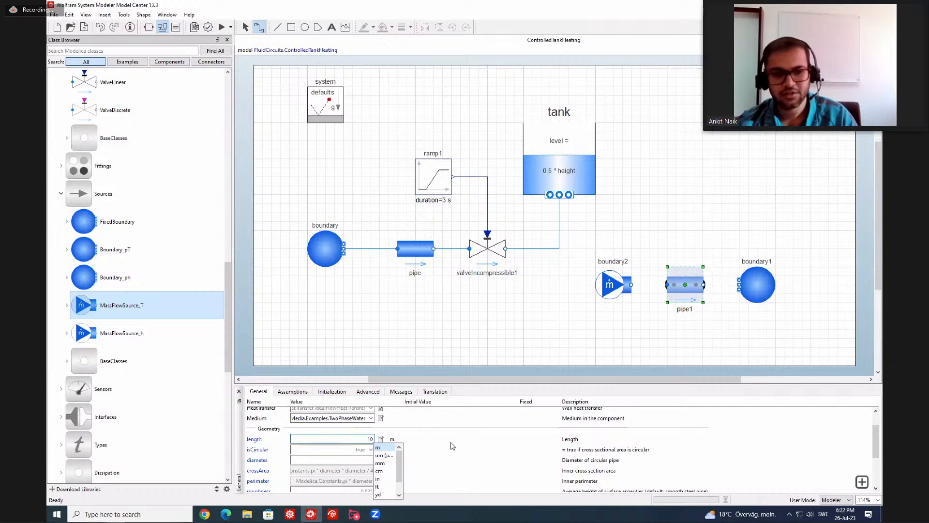
{"action": "left_click", "coordinate": [371, 459]}
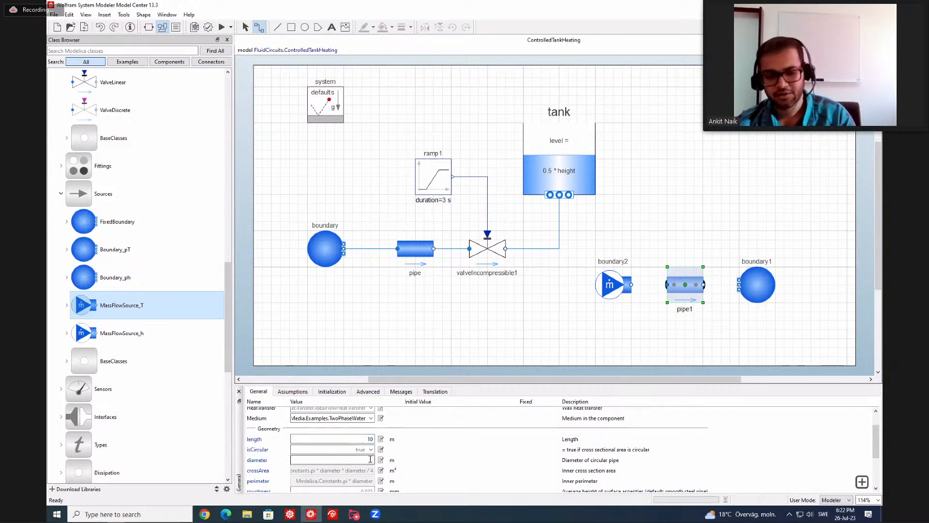
{"action": "type", "text": "0.1"}
{"action": "key", "text": "Return"}
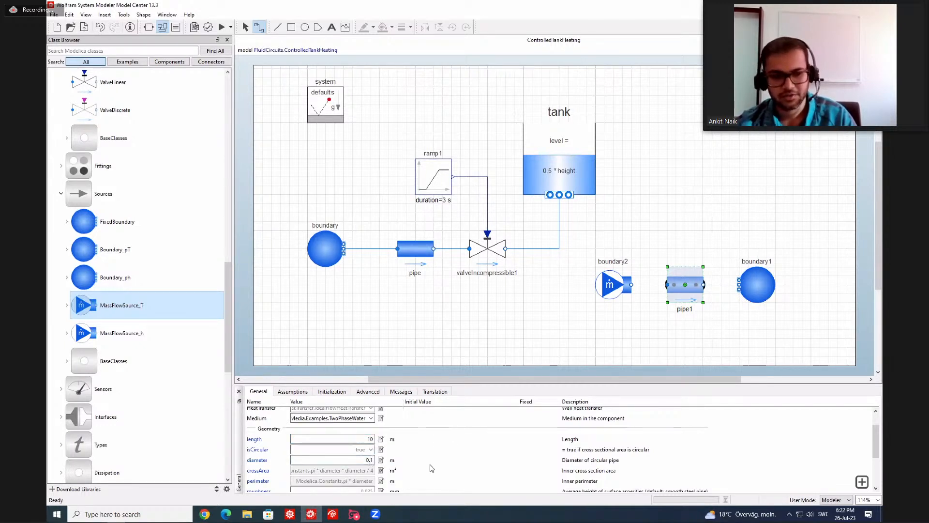
Enable heat transfer on pipe1 by setting use_HeatTransfer to true in its assumptions.
{"action": "scroll", "coordinate": [421, 464], "scroll_direction": "down", "scroll_amount": 2}
{"action": "scroll", "coordinate": [421, 471], "scroll_direction": "down", "scroll_amount": 1}
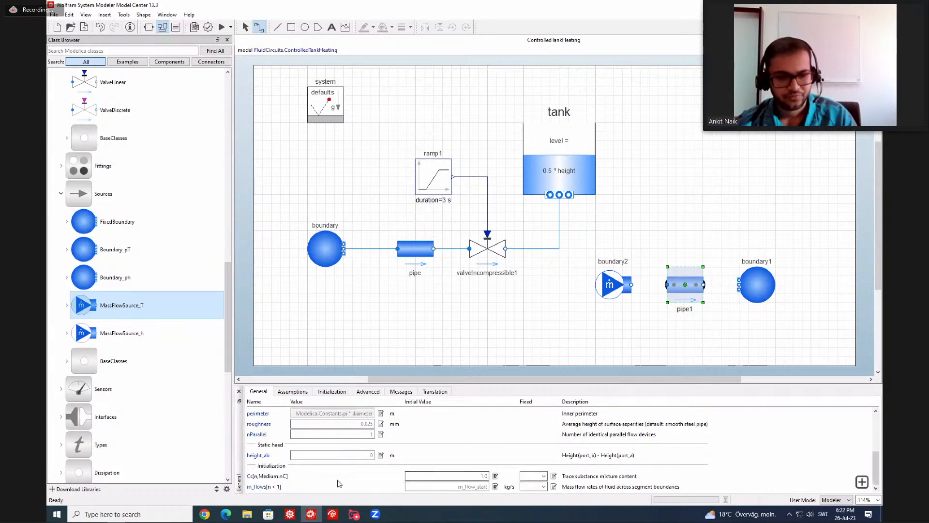
{"action": "scroll", "coordinate": [416, 472], "scroll_direction": "up", "scroll_amount": 2}
{"action": "scroll", "coordinate": [419, 469], "scroll_direction": "up", "scroll_amount": 3}
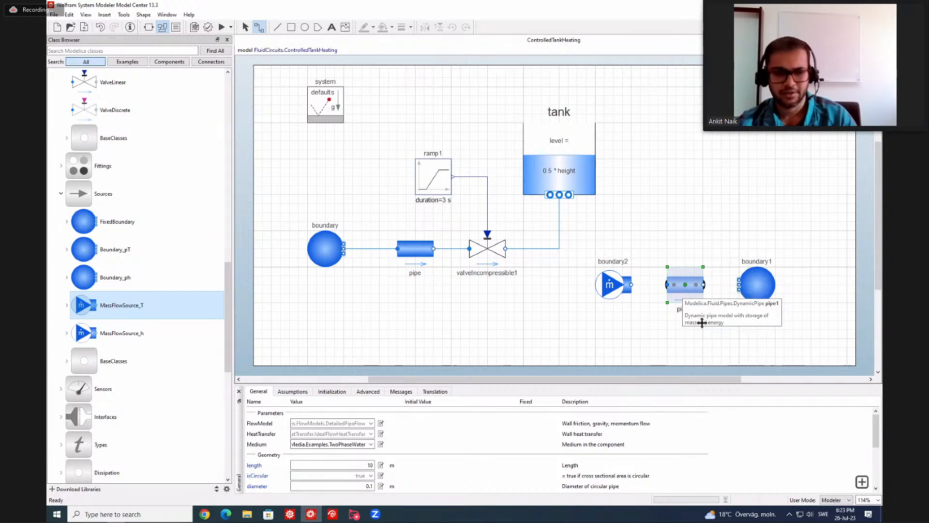
{"action": "left_click", "coordinate": [305, 393]}
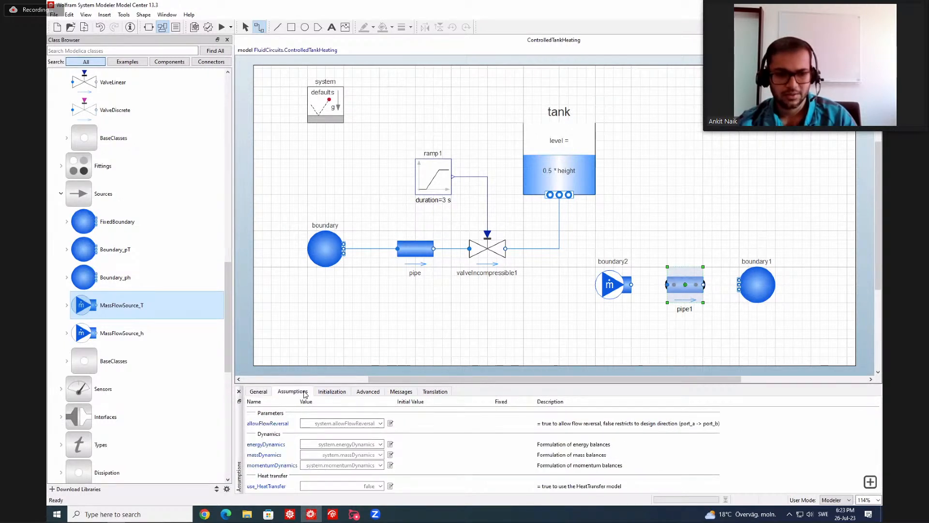
{"action": "left_click", "coordinate": [381, 486]}
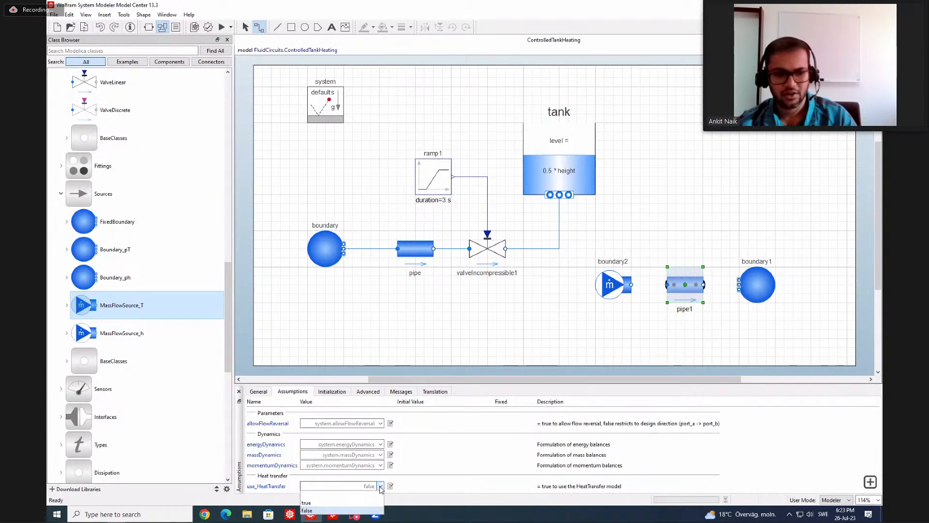
{"action": "left_click", "coordinate": [361, 504]}
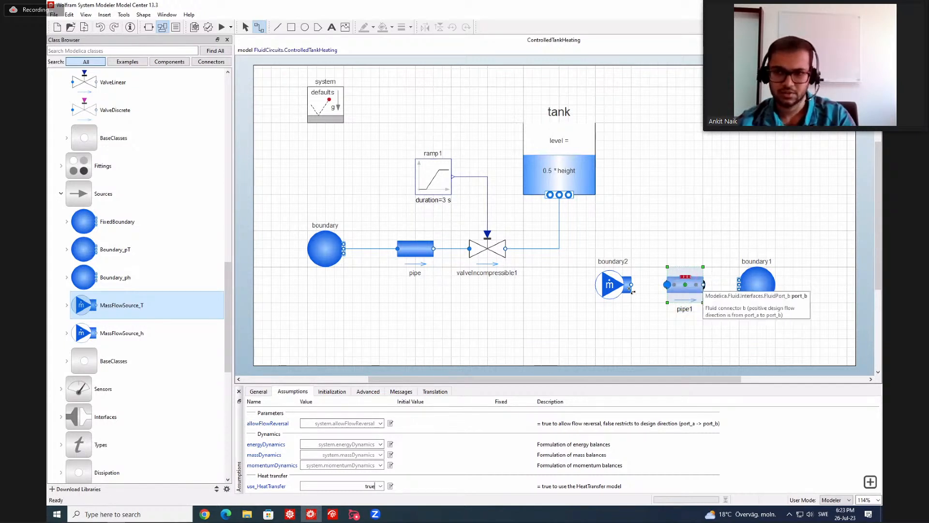
Change pipe1's HeatTransfer model to ConstantHeatTransfer with a constant heat transfer coefficient.
{"action": "left_click", "coordinate": [263, 392]}
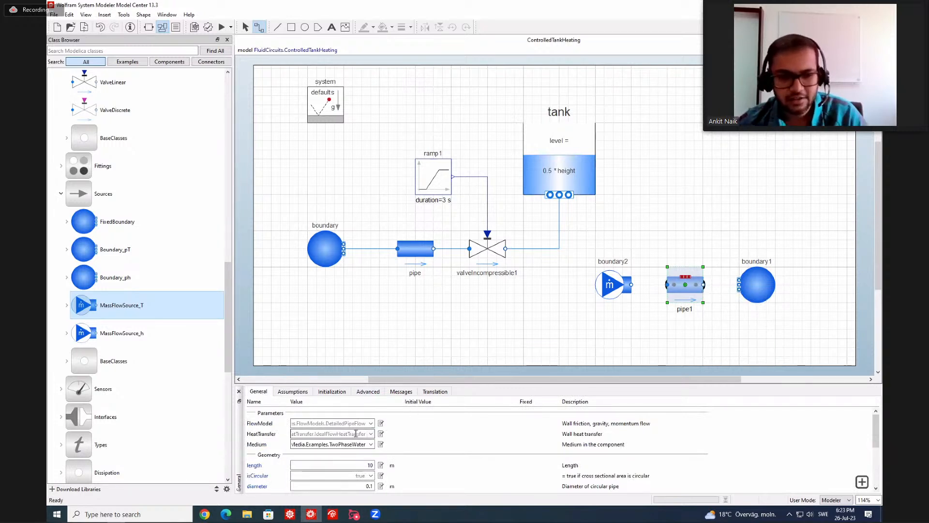
{"action": "left_click", "coordinate": [371, 435]}
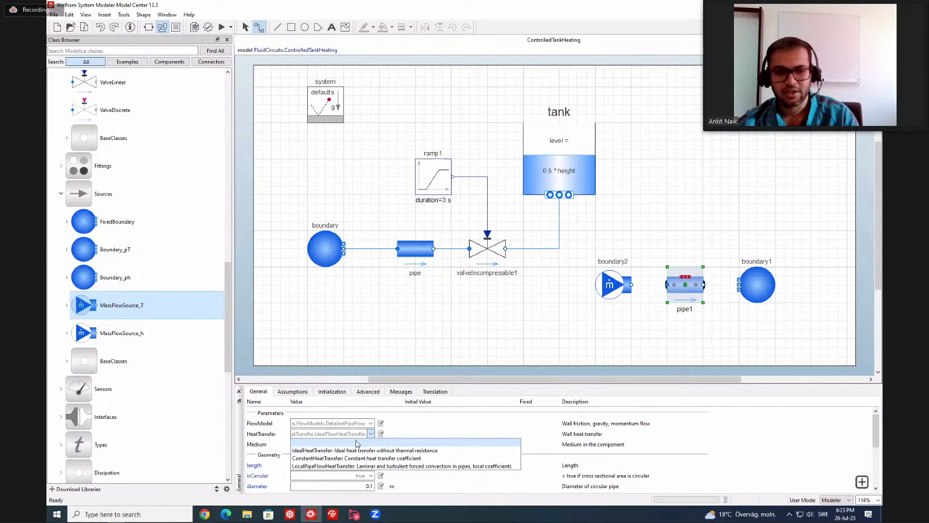
{"action": "left_click", "coordinate": [378, 459]}
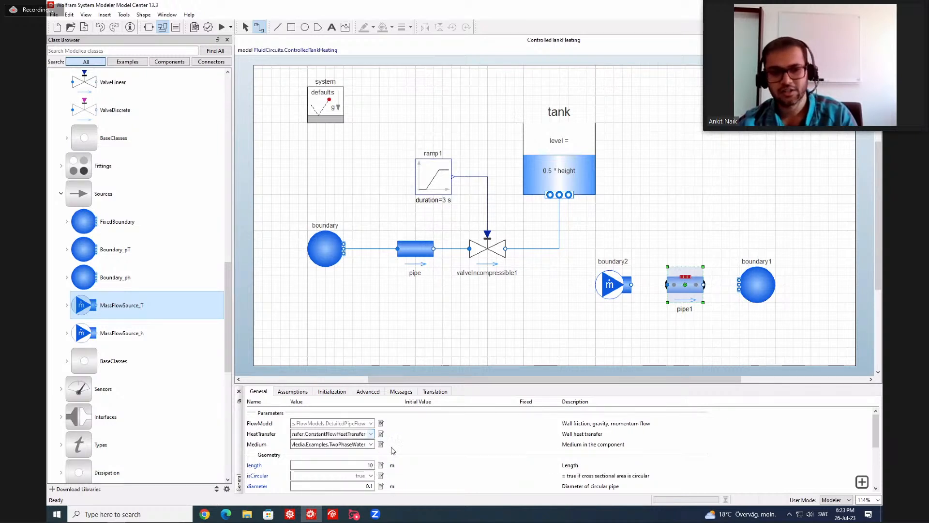
Copy the class path from pipe1's HeatTransfer expression, search the class library for it, and open ConstantFlowHeatTransfer to examine its parameters.
{"action": "left_click", "coordinate": [381, 434]}
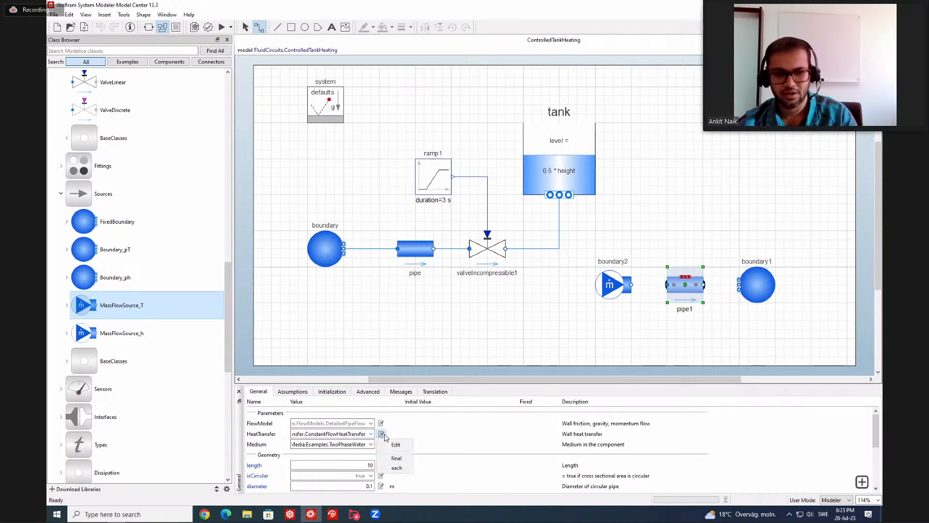
{"action": "left_click", "coordinate": [399, 447]}
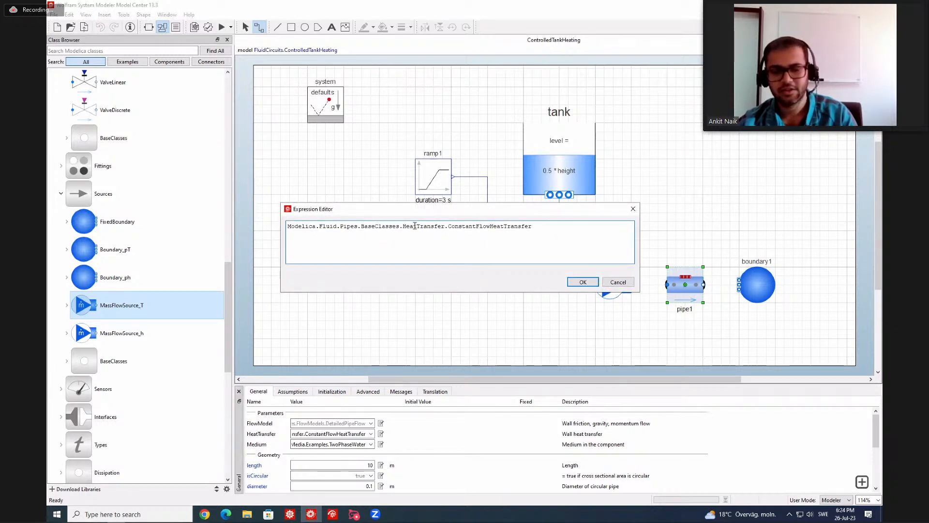
{"action": "left_click_drag", "start_coordinate": [544, 227], "coordinate": [310, 221]}
{"action": "key", "text": "ctrl+c"}
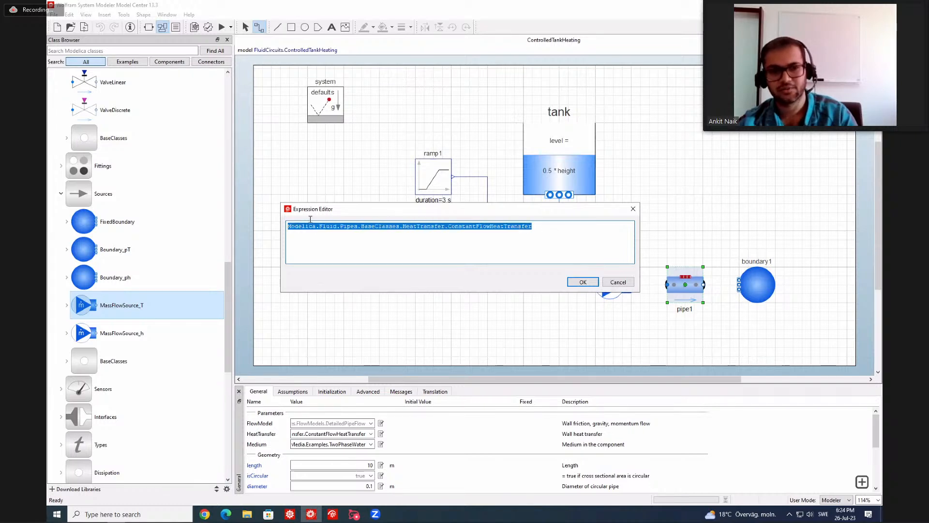
{"action": "left_click", "coordinate": [583, 281]}
{"action": "left_click", "coordinate": [116, 51]}
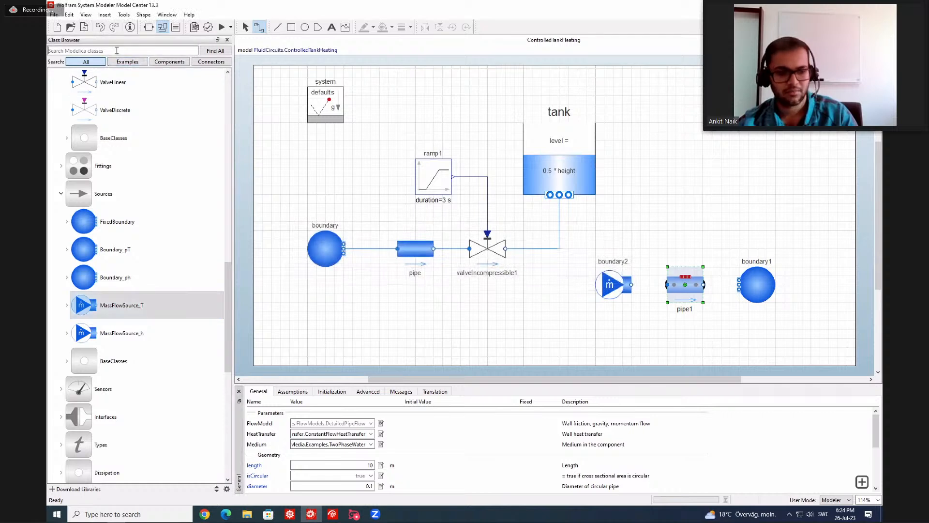
{"action": "key", "text": "ctrl+v"}
{"action": "key", "text": "Return"}
{"action": "double_click", "coordinate": [120, 104]}
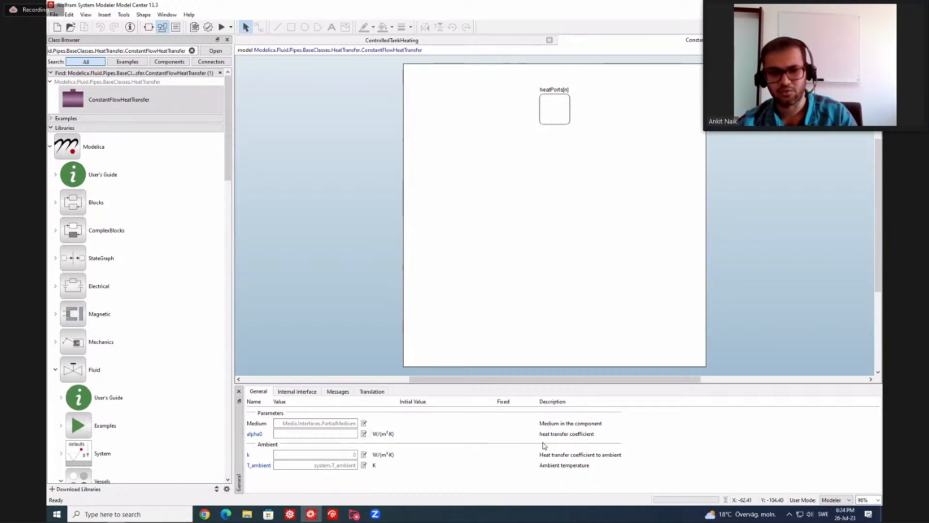
Return to ControlledTankHeating and add the modifier (alpha0 = 10) to pipe1's ConstantFlowHeatTransfer expression.
{"action": "left_click", "coordinate": [433, 42]}
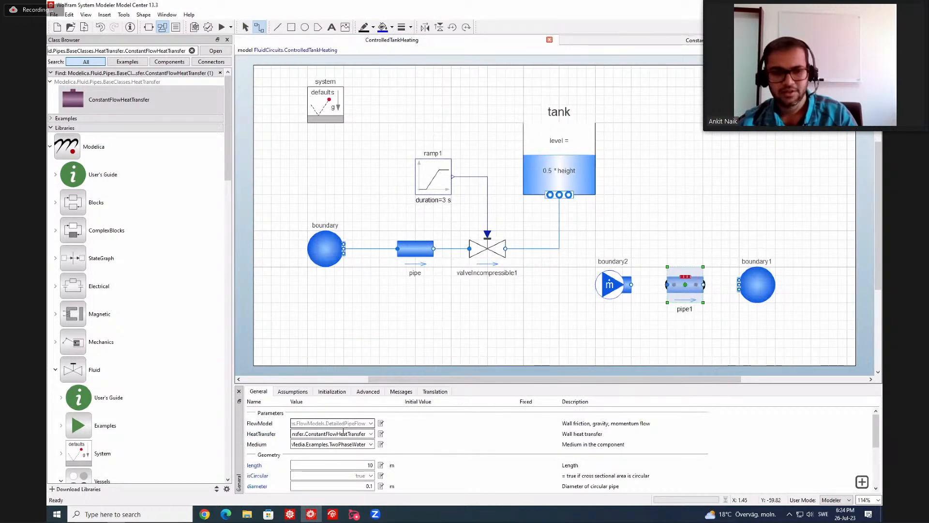
{"action": "left_click", "coordinate": [381, 434]}
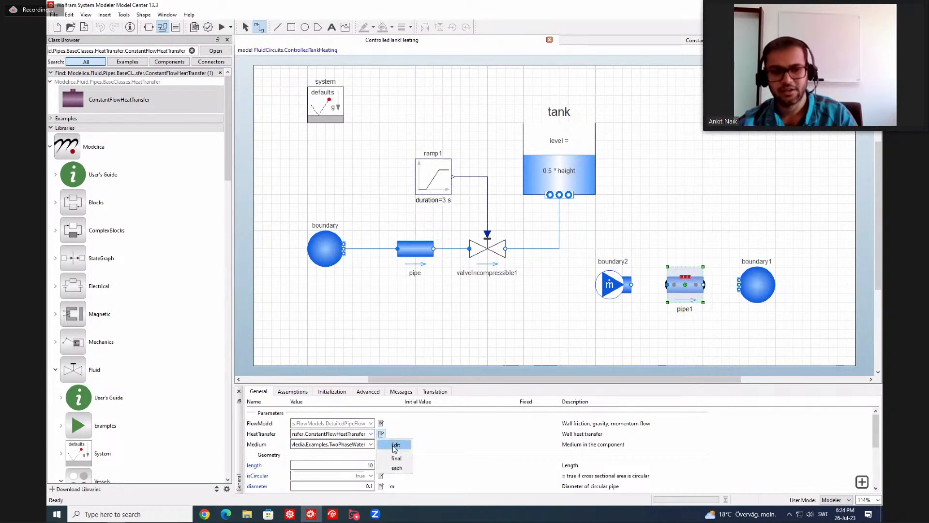
{"action": "left_click", "coordinate": [396, 445]}
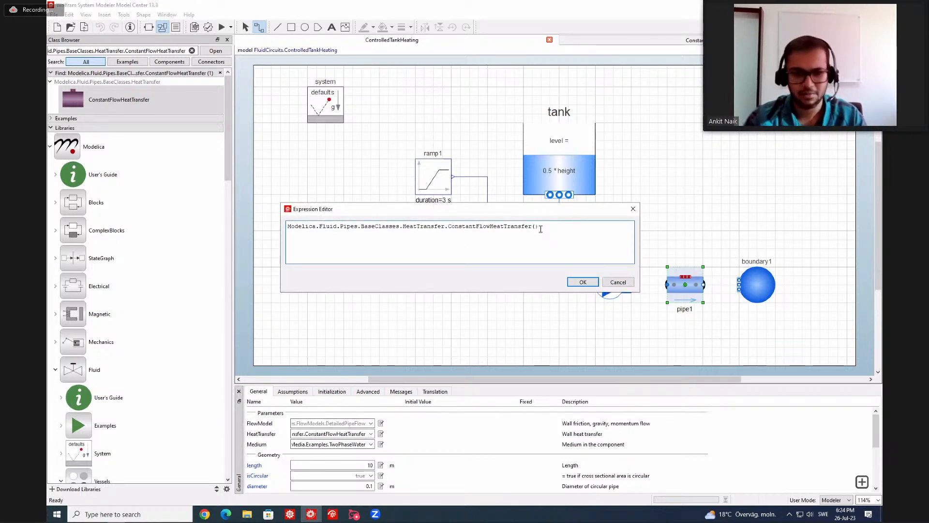
{"action": "type", "text": "alph"}
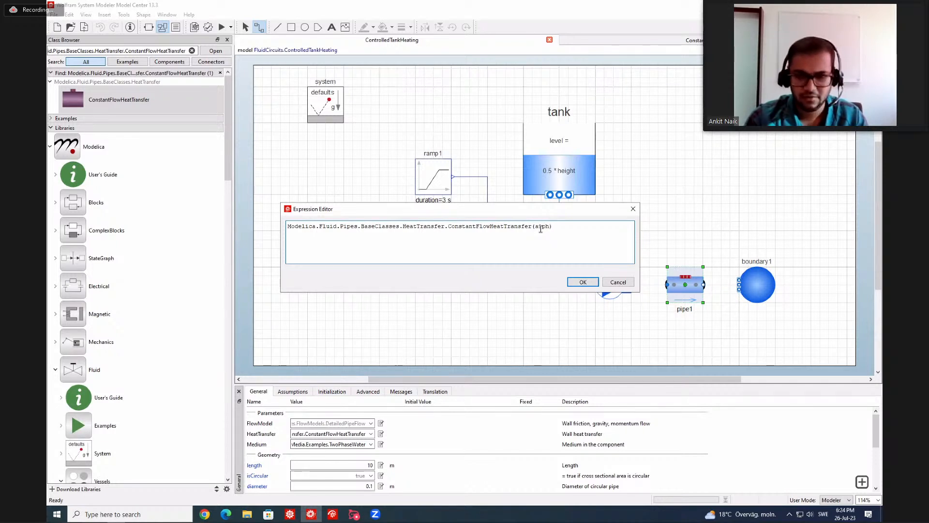
{"action": "type", "text": "a0 = 10"}
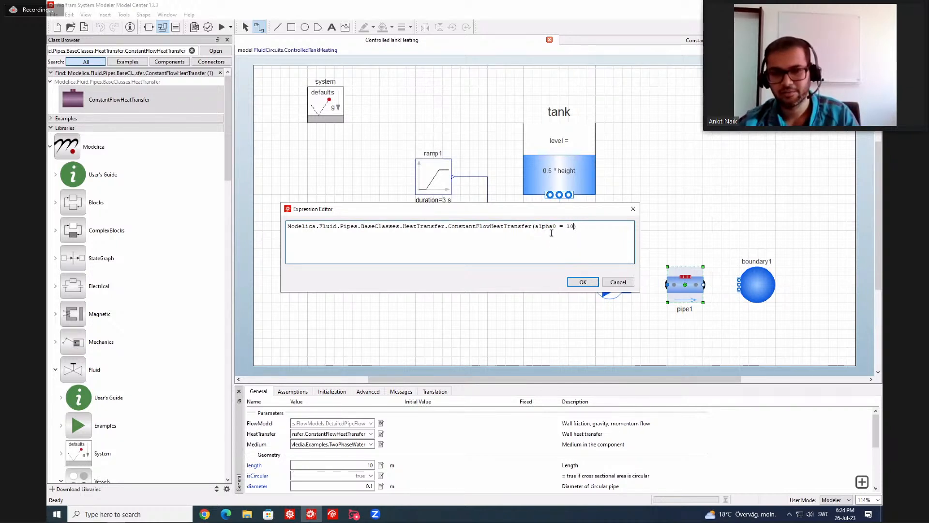
{"action": "left_click", "coordinate": [583, 282]}
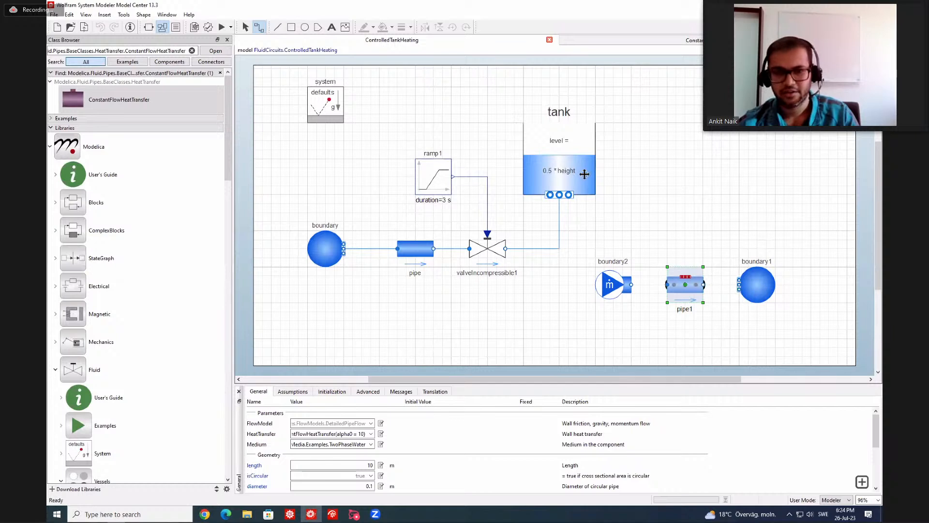
Choose a medium for boundary1 and set its fixed temperature T to 40 °C.
{"action": "left_click", "coordinate": [753, 276]}
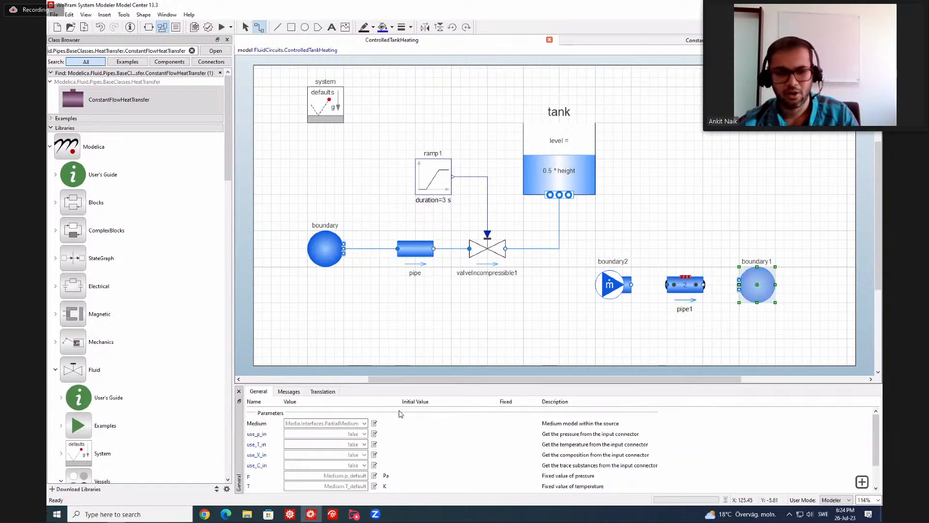
{"action": "left_click", "coordinate": [364, 423]}
{"action": "left_click", "coordinate": [356, 458]}
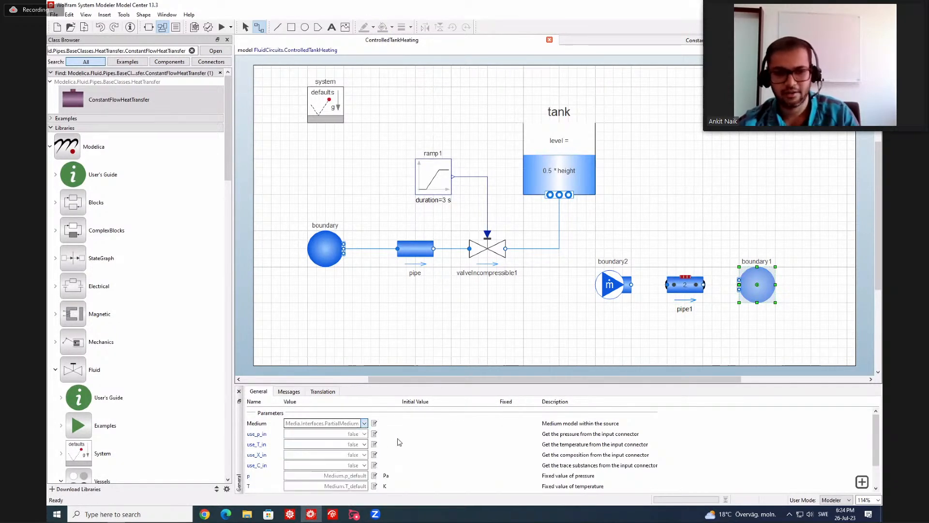
{"action": "scroll", "coordinate": [398, 440], "scroll_direction": "down", "scroll_amount": 1}
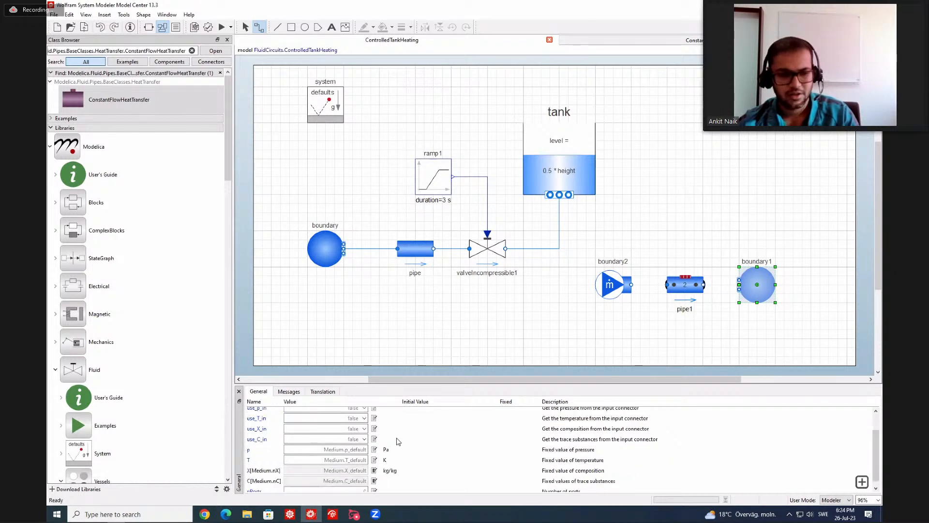
{"action": "double_click", "coordinate": [346, 459]}
{"action": "type", "text": "40"}
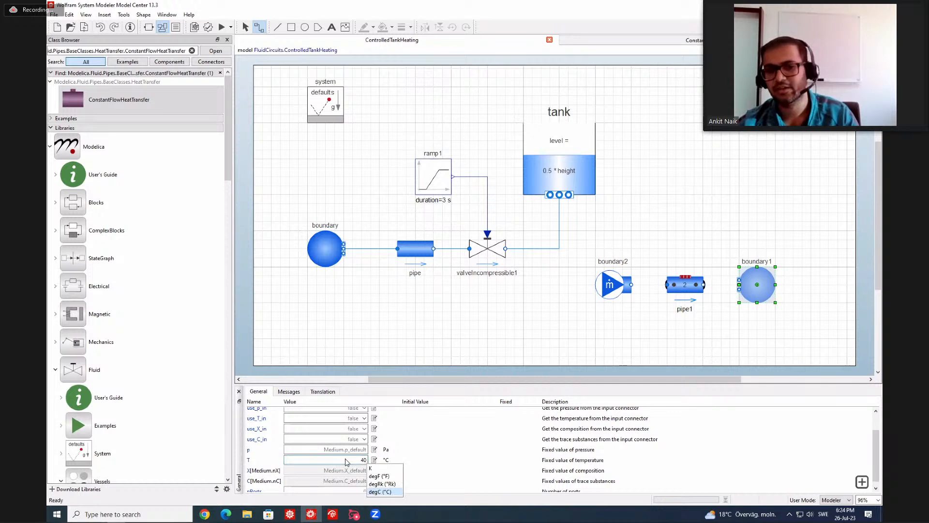
{"action": "left_click", "coordinate": [388, 492]}
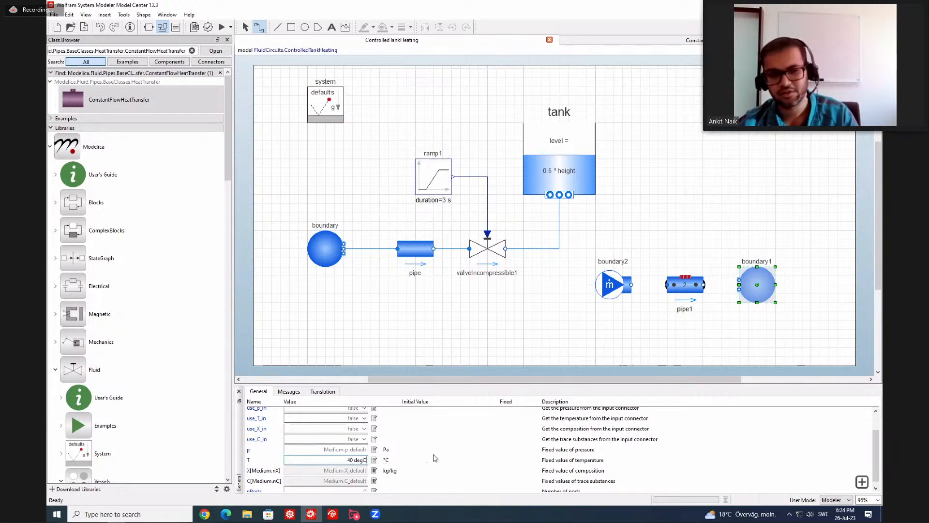
Set the number of ports (nPorts) of boundary1 to 1.
{"action": "scroll", "coordinate": [436, 457], "scroll_direction": "down", "scroll_amount": 1}
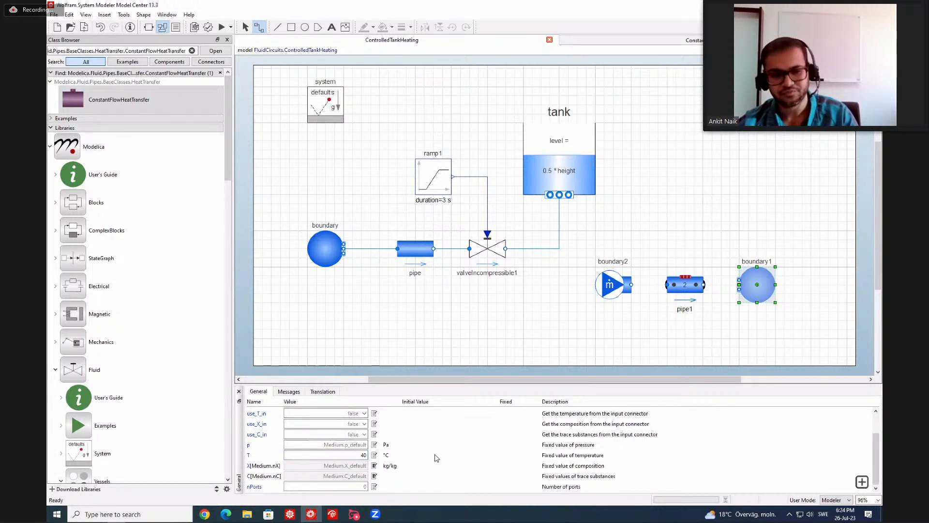
{"action": "double_click", "coordinate": [360, 485]}
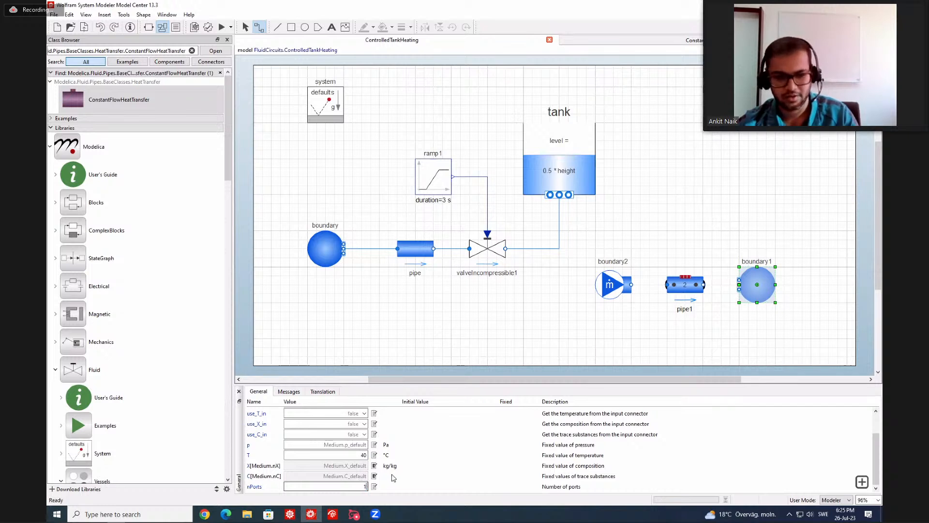
{"action": "type", "text": "1"}
{"action": "key", "text": "Return"}
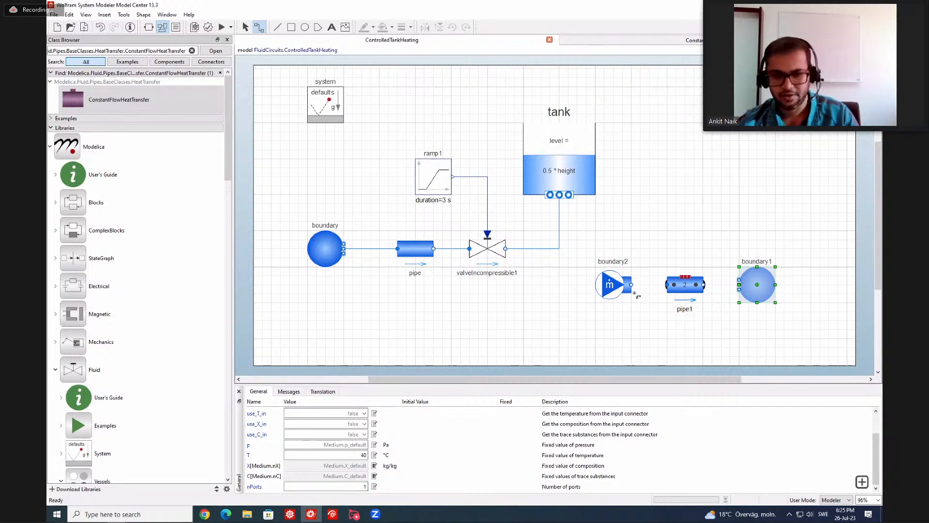
Connect boundary2 to pipe1's inlet port and pipe1's outlet port to boundary1.ports[1].
{"action": "left_click_drag", "start_coordinate": [632, 285], "coordinate": [667, 285]}
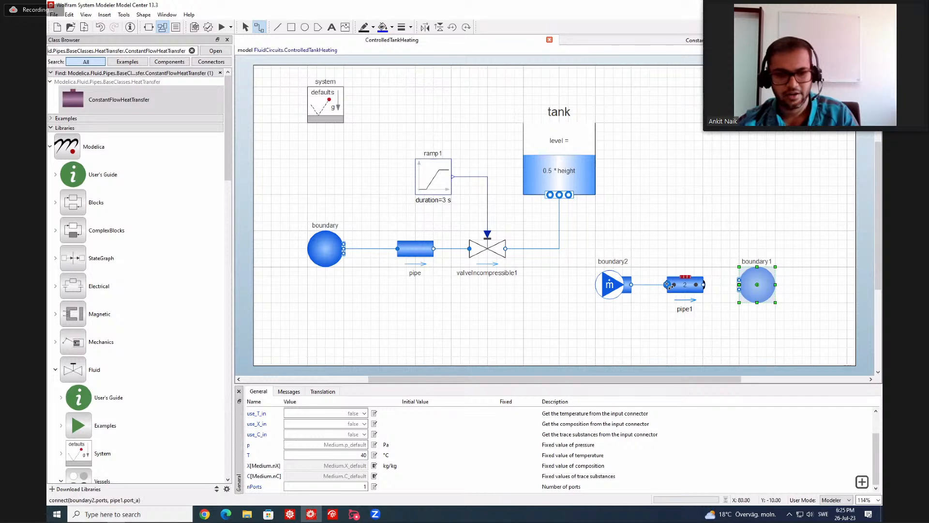
{"action": "left_click", "coordinate": [529, 292]}
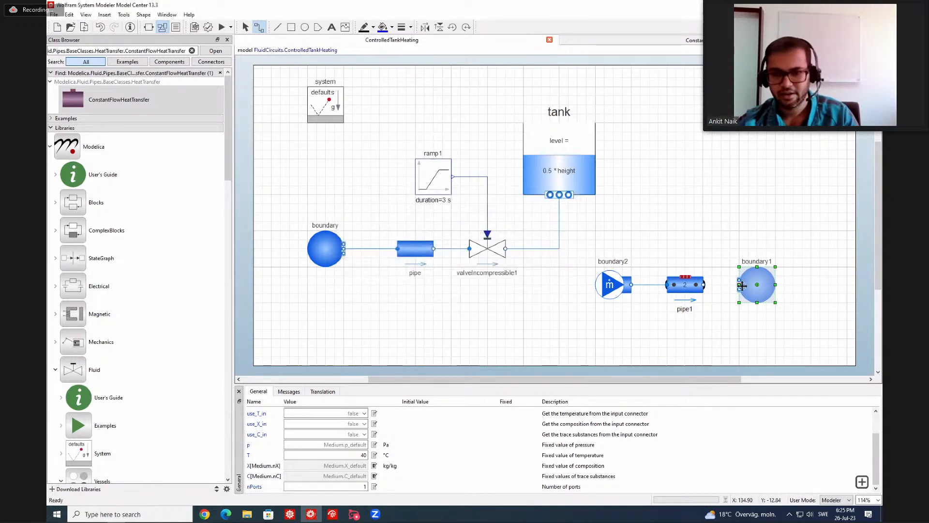
{"action": "left_click_drag", "start_coordinate": [705, 285], "coordinate": [739, 285]}
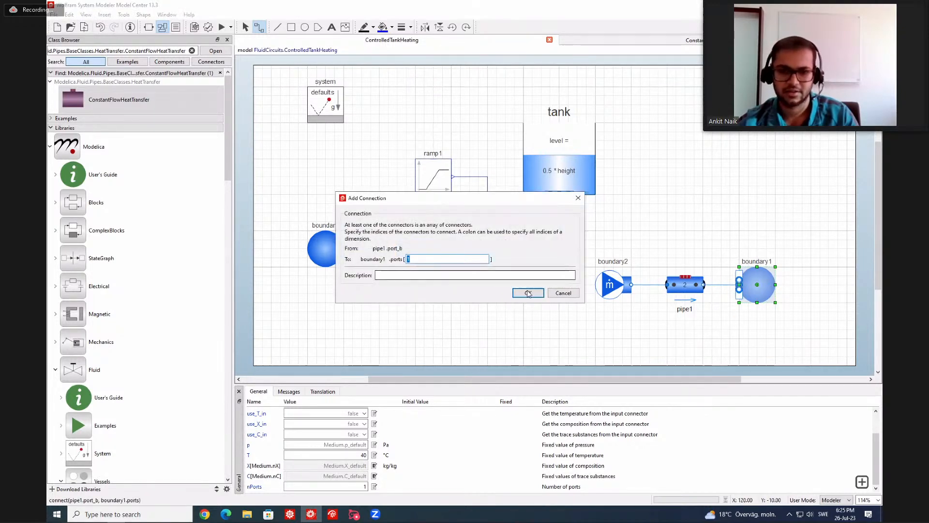
{"action": "left_click", "coordinate": [528, 293]}
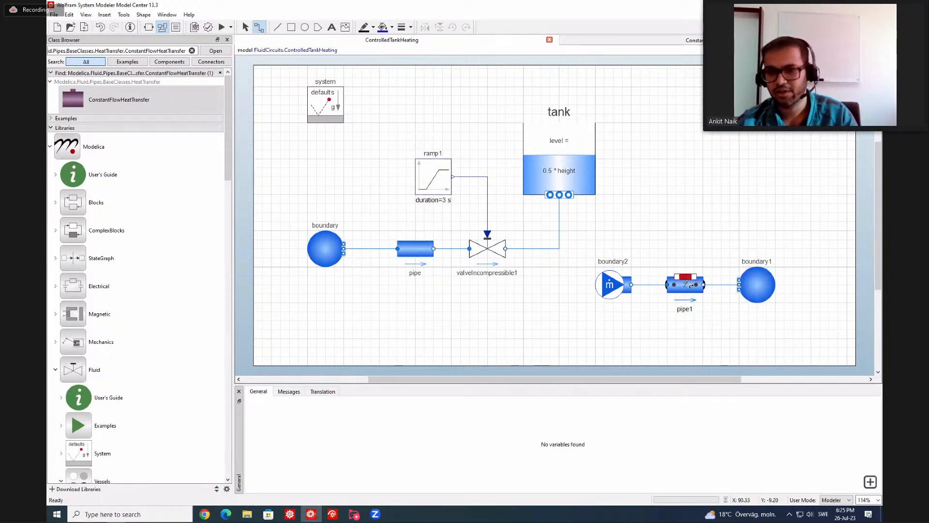
Set use_HeatTransfer to true for the tank and flip the tank horizontally so its heat port faces pipe1.
{"action": "left_click", "coordinate": [555, 161]}
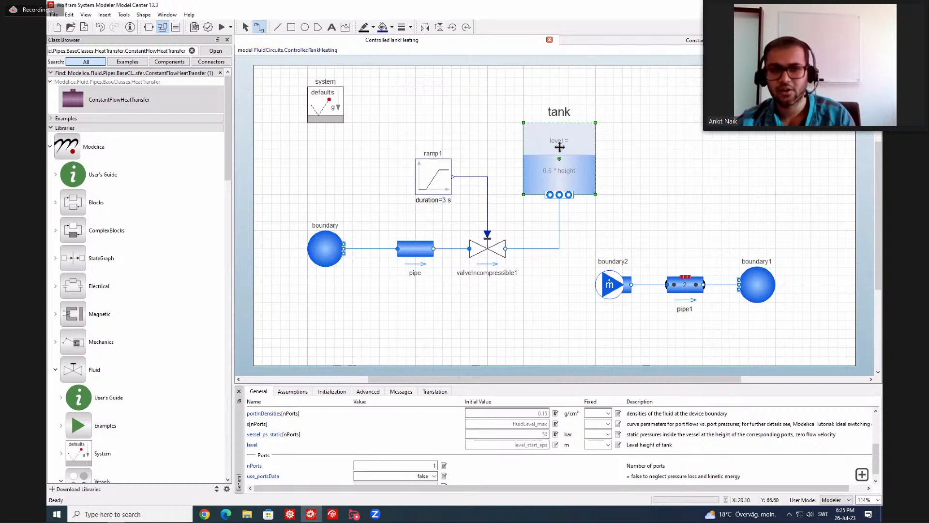
{"action": "left_click", "coordinate": [293, 392]}
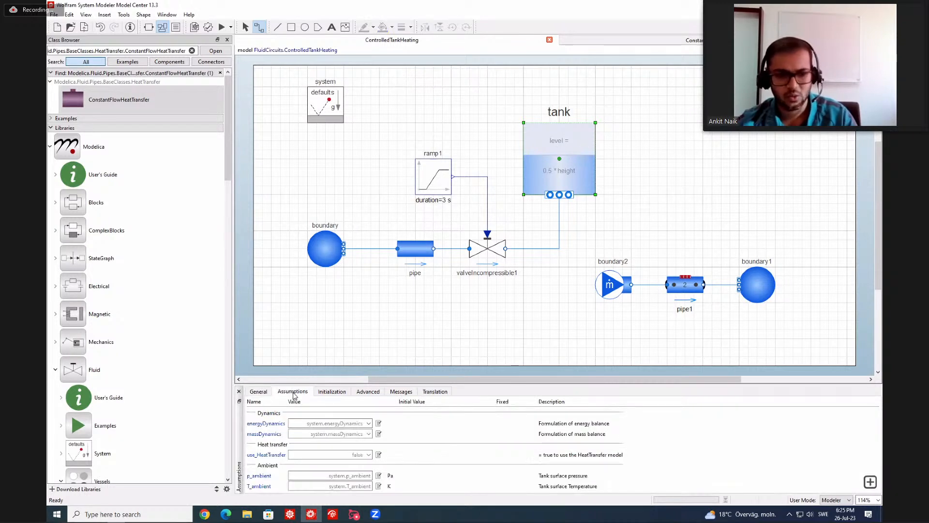
{"action": "left_click", "coordinate": [353, 454]}
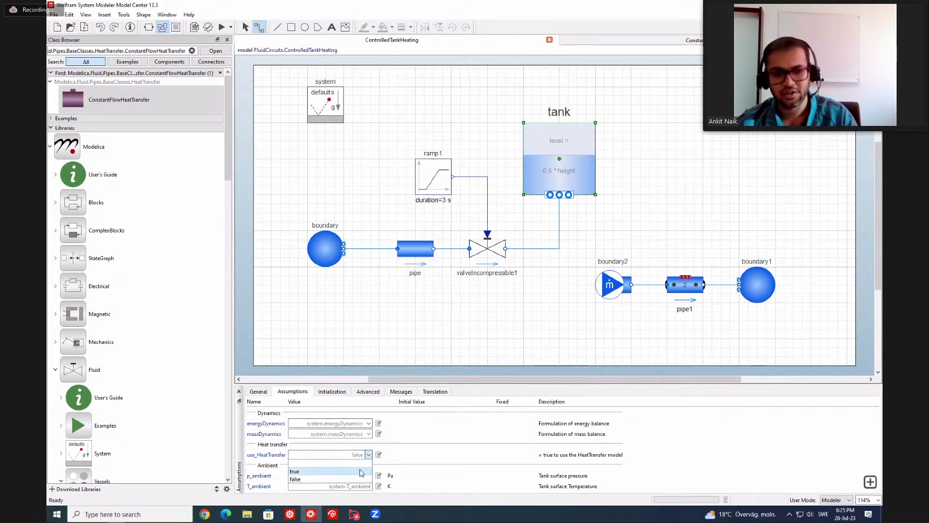
{"action": "left_click", "coordinate": [360, 472]}
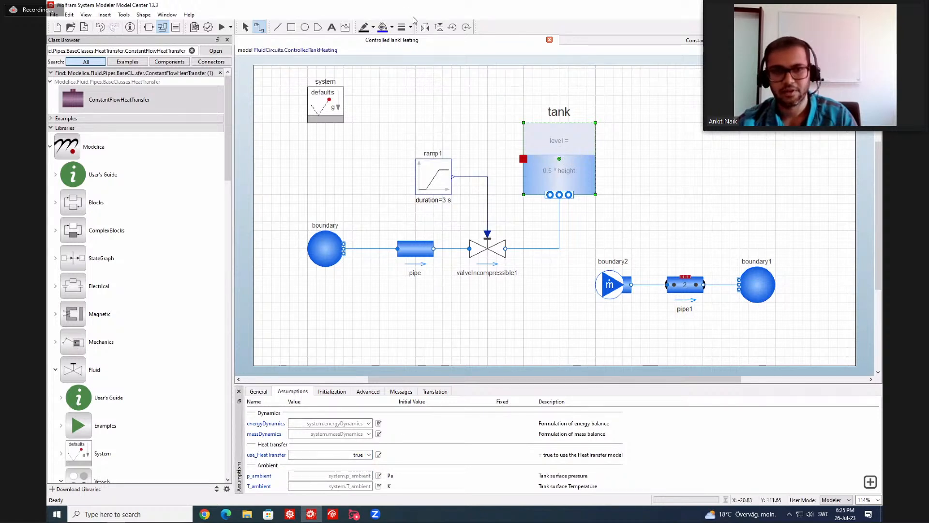
{"action": "left_click", "coordinate": [425, 27]}
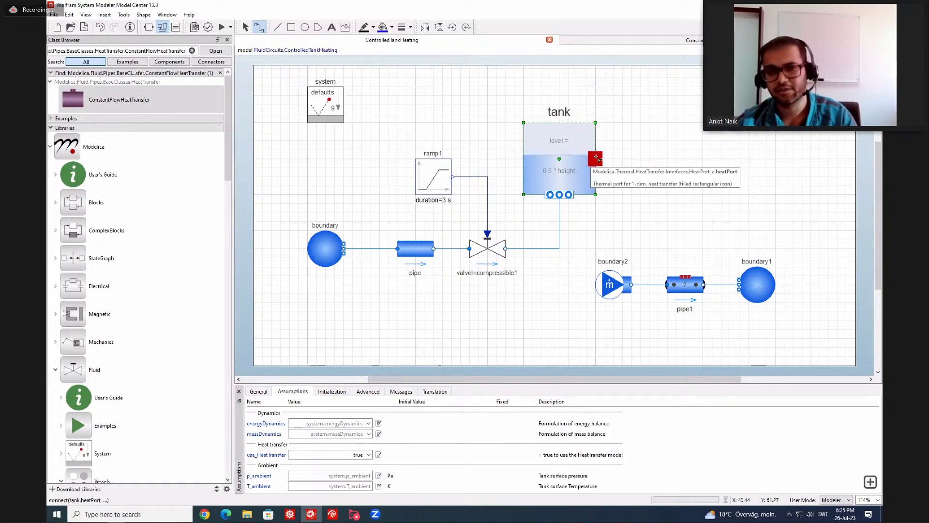
Connect the tank's heatPort to pipe1.heatPorts[1] and validate the ControlledTankHeating model.
{"action": "left_click_drag", "start_coordinate": [589, 156], "coordinate": [686, 277]}
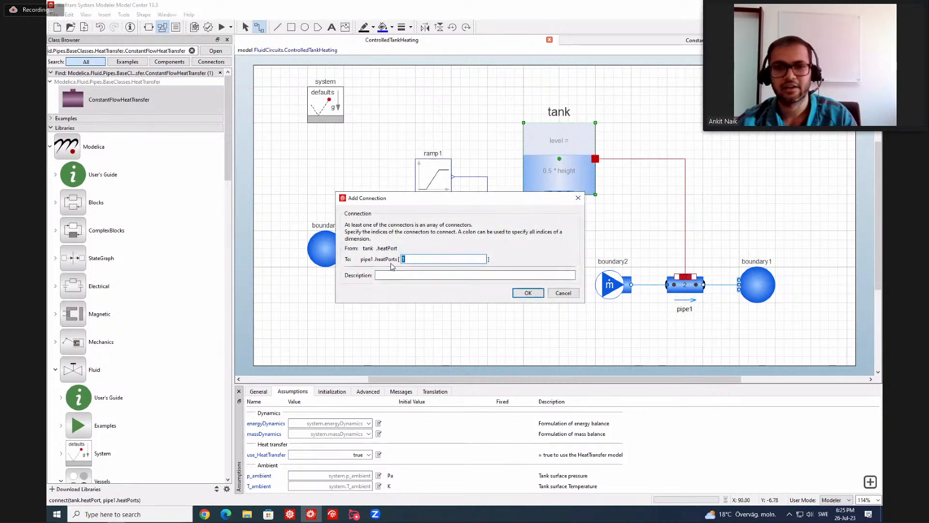
{"action": "left_click", "coordinate": [528, 293]}
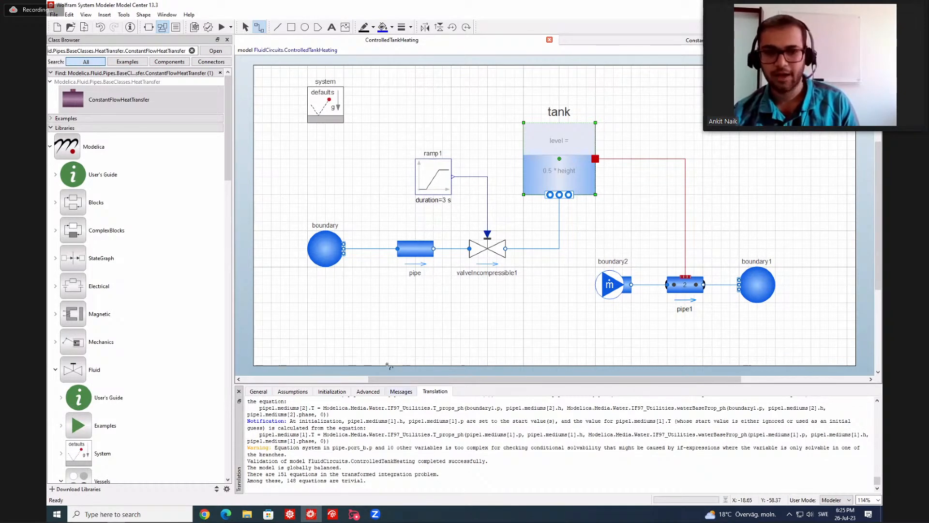
{"action": "left_click", "coordinate": [375, 349]}
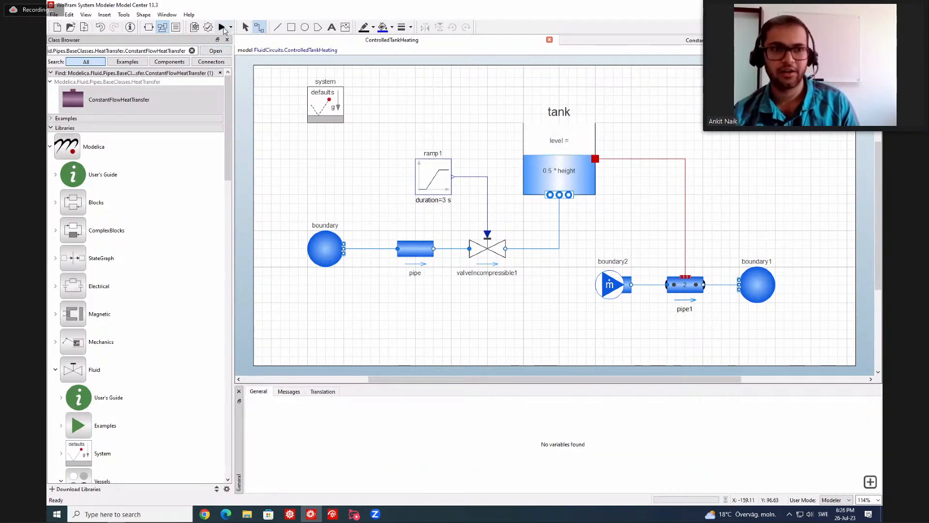
Simulate ControlledTankHeating in Simulation Center and remove the tank.ports[1].p and tank.level subplots, keeping only tank.medium.T.
{"action": "left_click", "coordinate": [222, 27]}
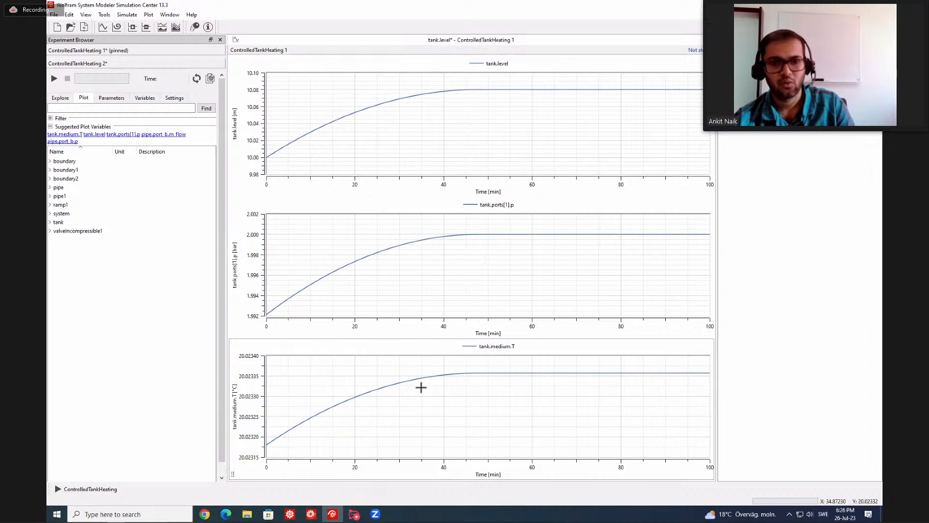
{"action": "left_click", "coordinate": [305, 231]}
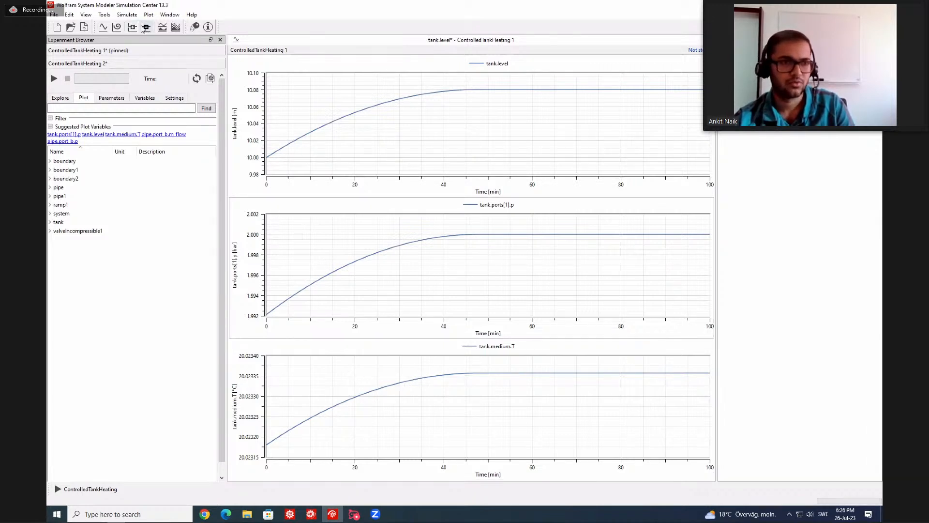
{"action": "left_click", "coordinate": [145, 27]}
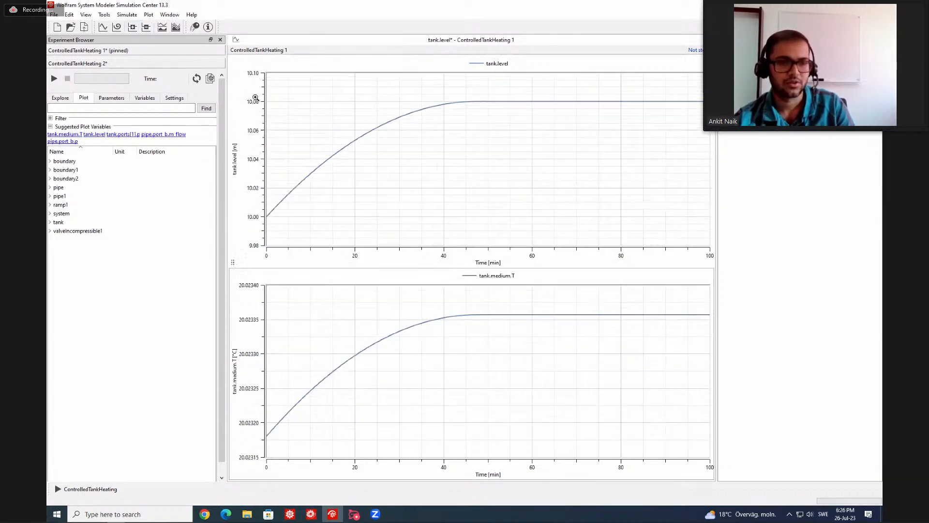
{"action": "left_click", "coordinate": [147, 28]}
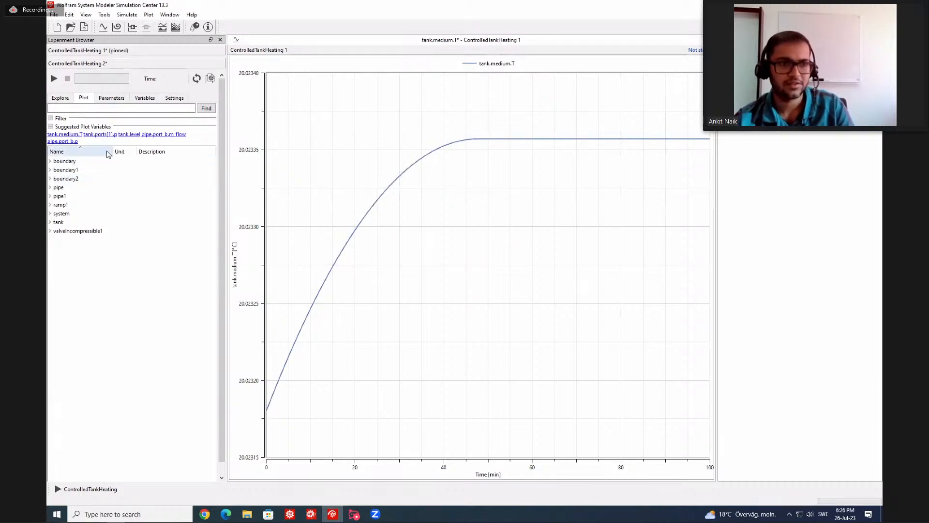
Add the tank medium's temperature T from experiment ControlledTankHeating 2 to the remaining plot.
{"action": "left_click", "coordinate": [50, 222]}
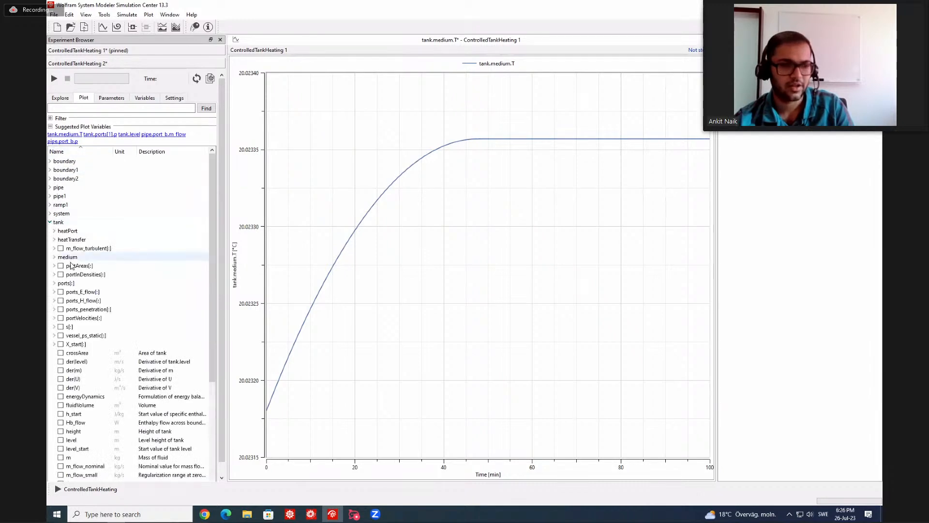
{"action": "scroll", "coordinate": [54, 280], "scroll_direction": "down", "scroll_amount": 1}
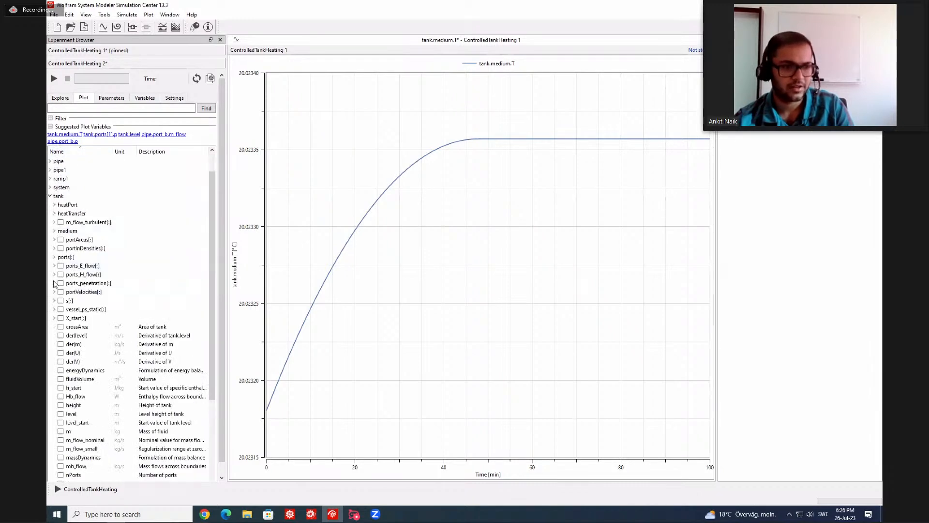
{"action": "left_click", "coordinate": [55, 231]}
{"action": "scroll", "coordinate": [64, 273], "scroll_direction": "down", "scroll_amount": 1}
{"action": "left_click", "coordinate": [65, 352]}
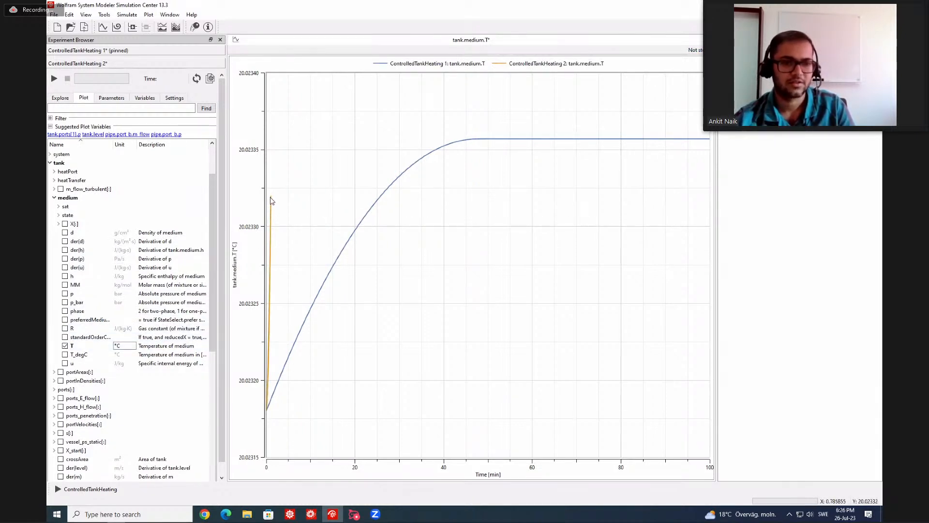
Set ControlledTankHeating 2 to minutes with a stop time of 100 min like experiment 1, simulate it and compare both tank.medium.T curves.
{"action": "left_click", "coordinate": [173, 98]}
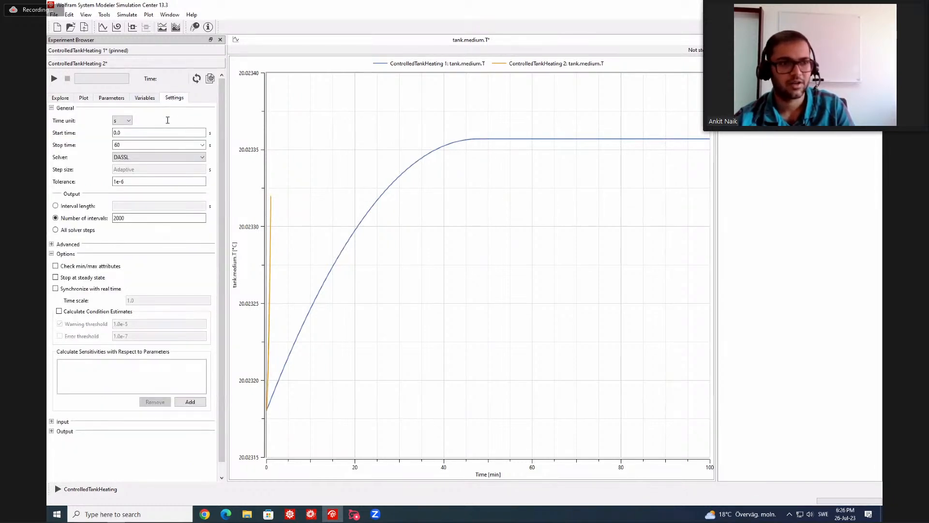
{"action": "left_click", "coordinate": [134, 51]}
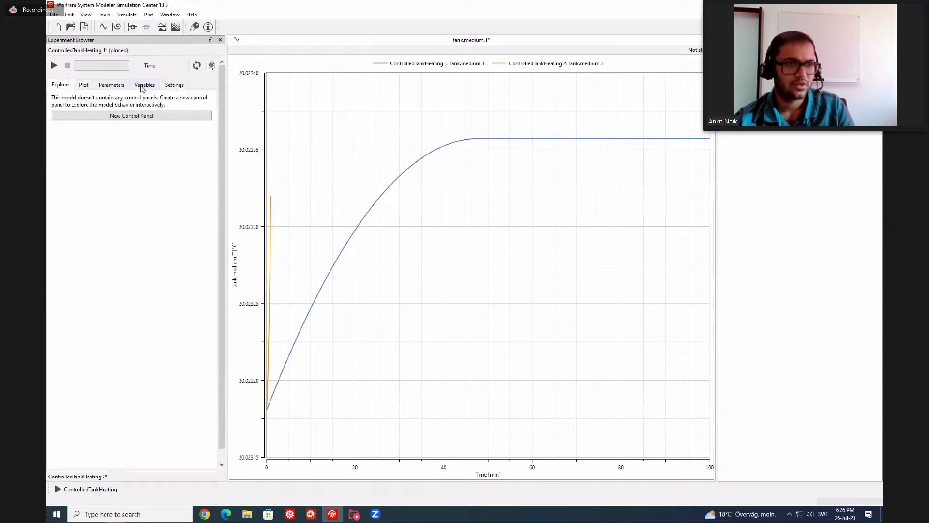
{"action": "left_click", "coordinate": [175, 86]}
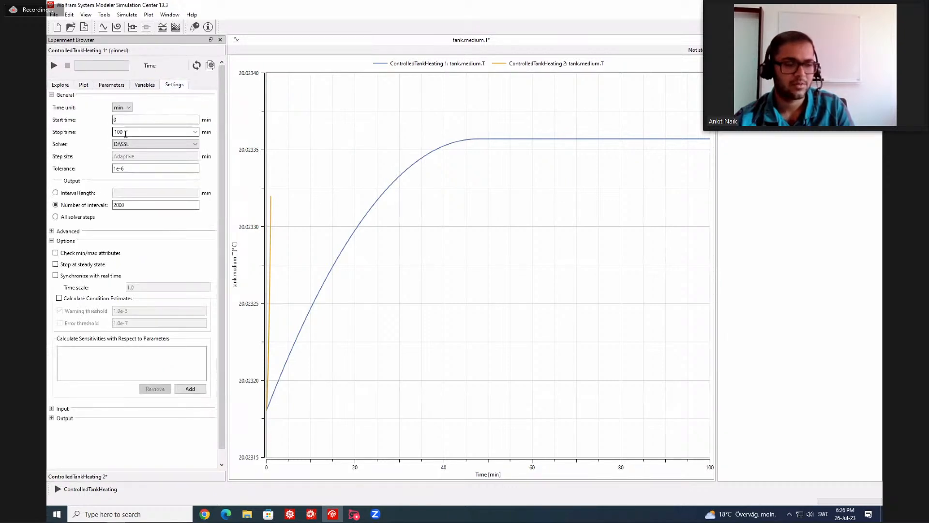
{"action": "left_click", "coordinate": [119, 477]}
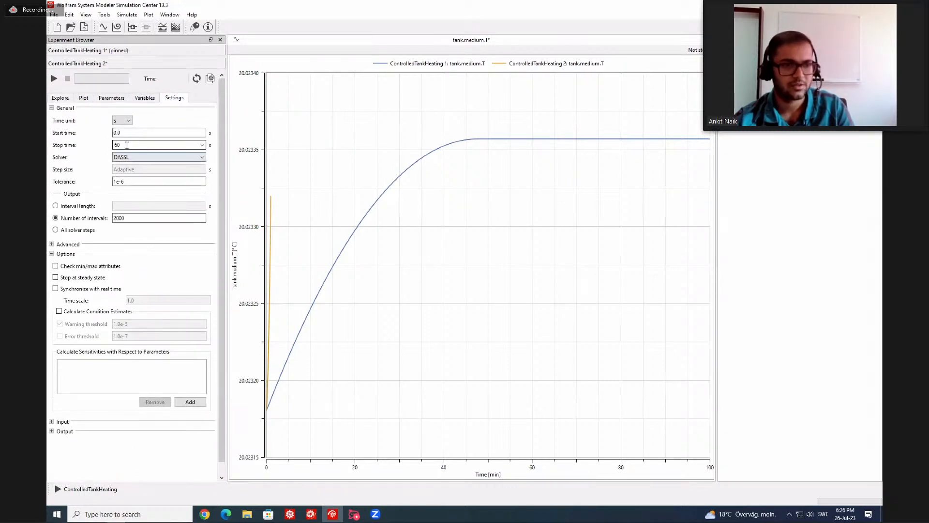
{"action": "left_click", "coordinate": [128, 123]}
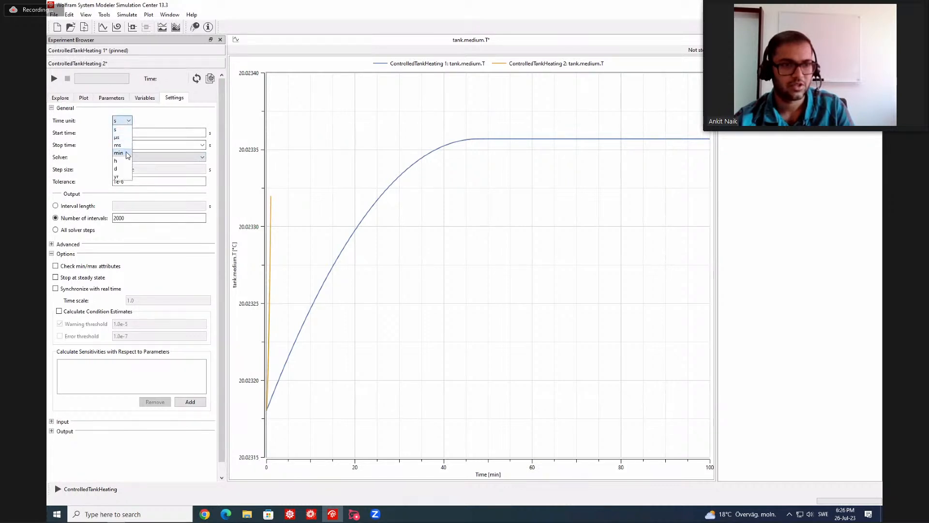
{"action": "left_click", "coordinate": [126, 145]}
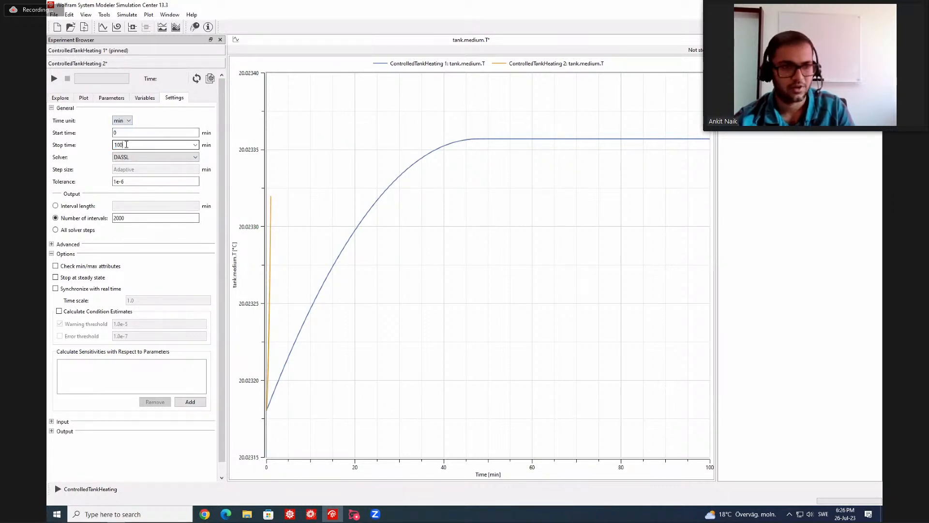
{"action": "type", "text": "00"}
{"action": "left_click", "coordinate": [54, 78]}
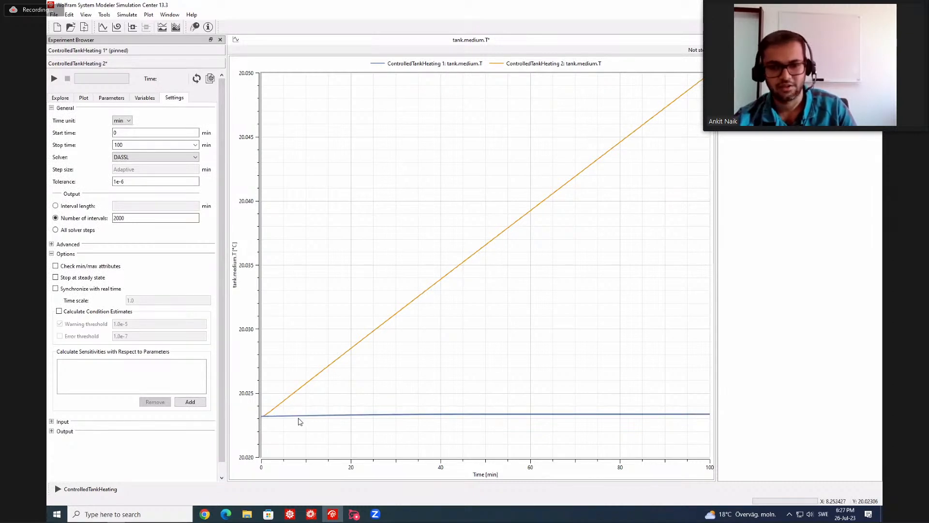
{"action": "mouse_move", "coordinate": [328, 419]}
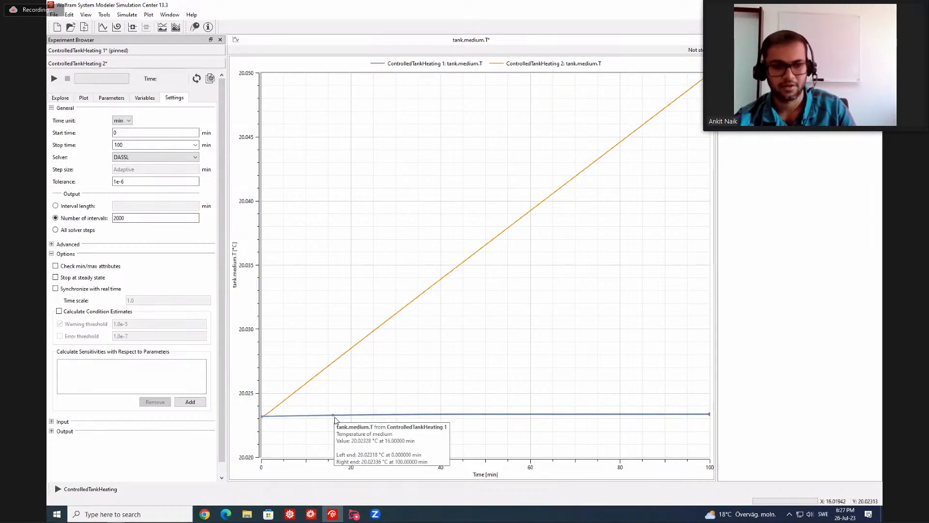
{"action": "mouse_move", "coordinate": [372, 339]}
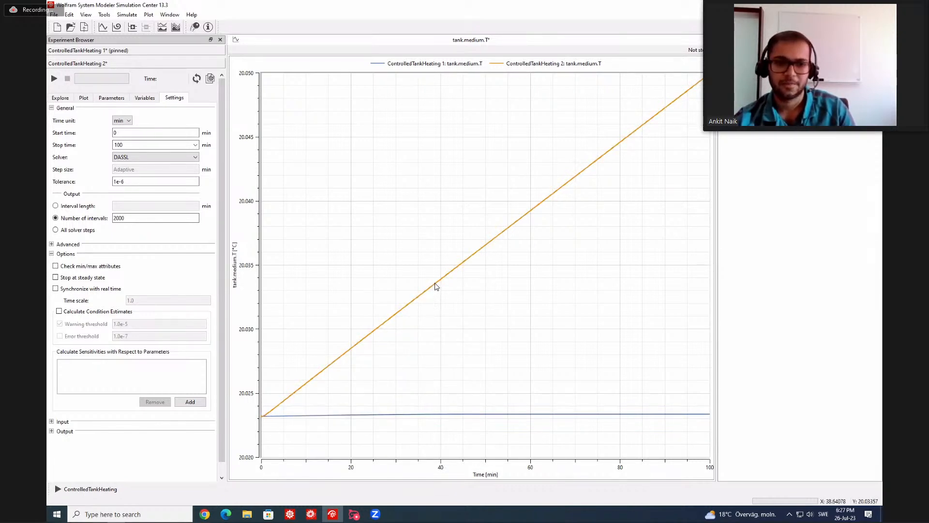
{"action": "mouse_move", "coordinate": [452, 277]}
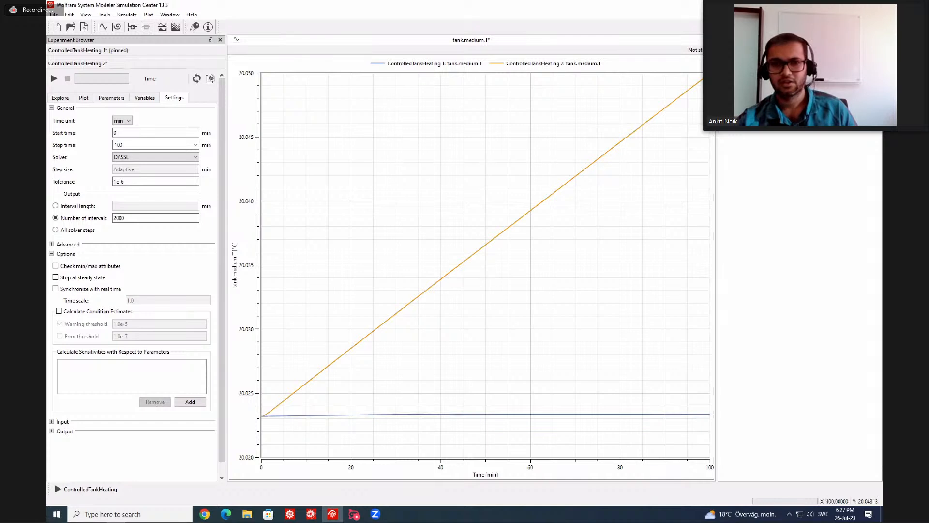
Switch to Model Center, search the class library for limpid and place a LimPID block up and to the right of the tank.
{"action": "key", "text": "alt+Tab"}
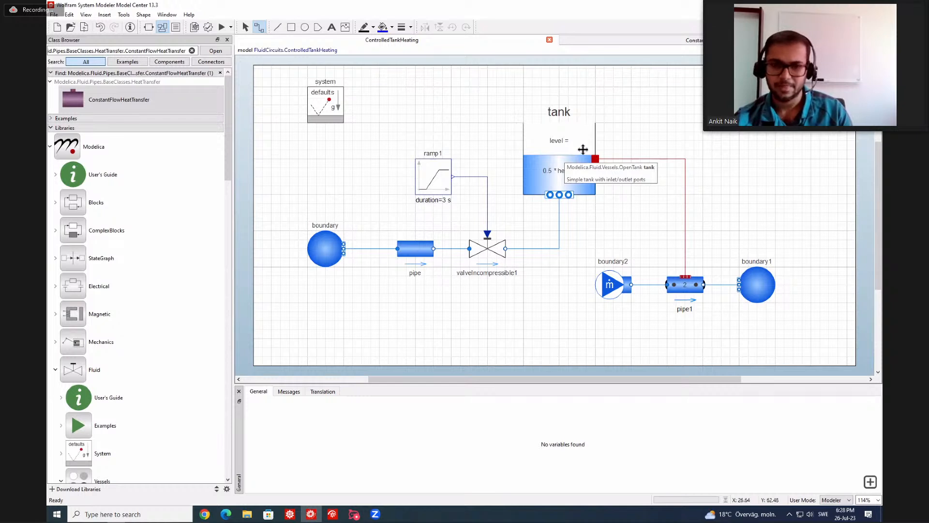
{"action": "left_click", "coordinate": [189, 51]}
{"action": "left_click", "coordinate": [191, 51]}
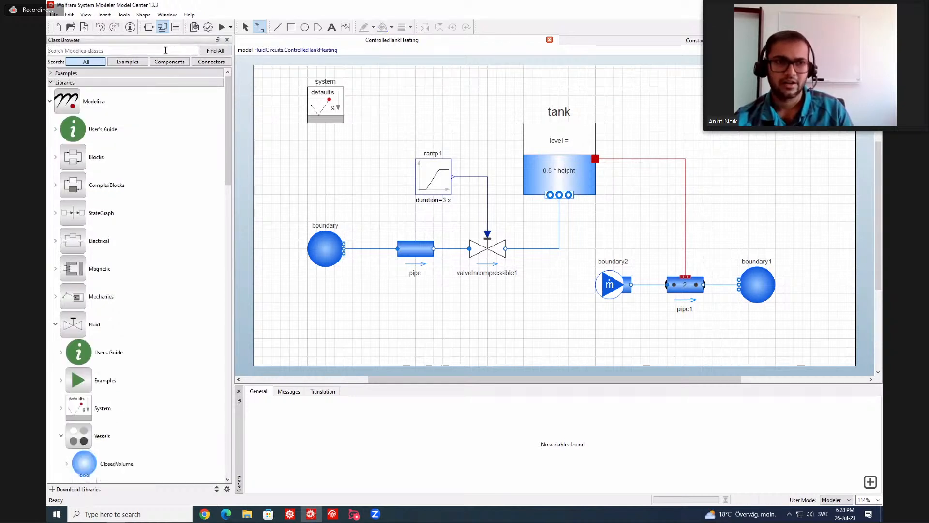
{"action": "left_click", "coordinate": [165, 65]}
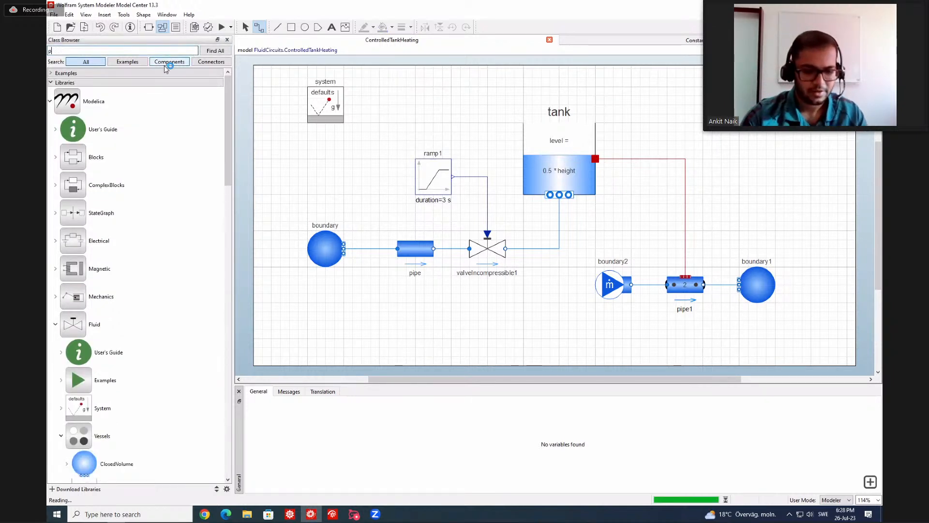
{"action": "type", "text": "limpid"}
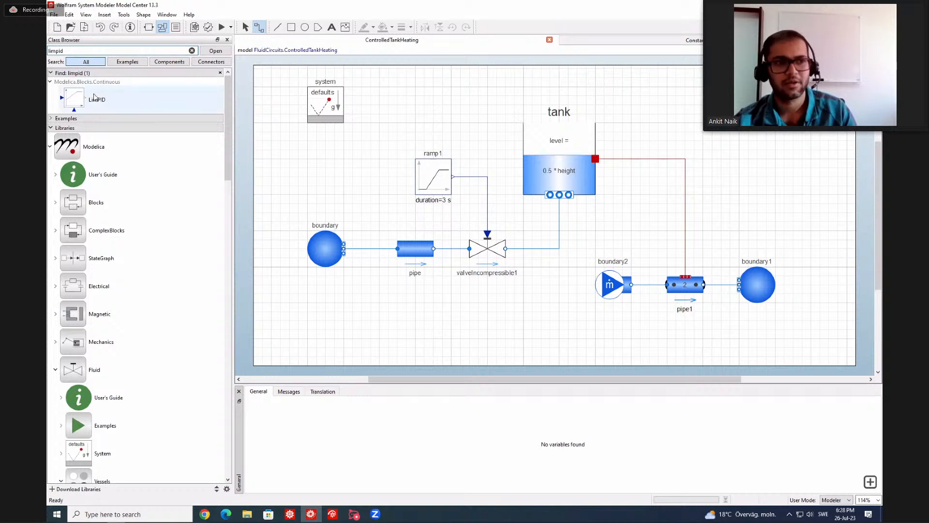
{"action": "left_click_drag", "start_coordinate": [97, 101], "coordinate": [721, 127]}
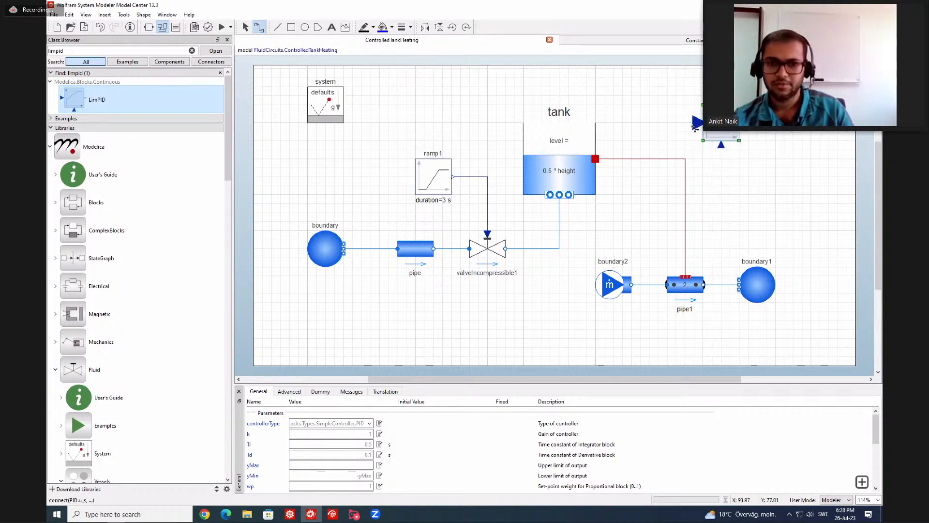
Duplicate ramp1, place the copy between the tank and the LimPID block, and set its offset to 293.
{"action": "left_click", "coordinate": [432, 177]}
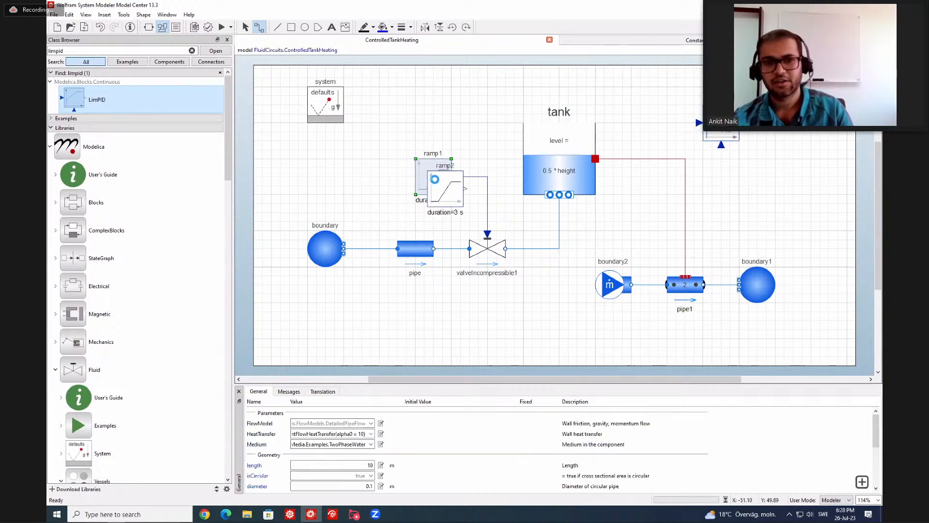
{"action": "left_click_drag", "start_coordinate": [431, 177], "coordinate": [637, 110]}
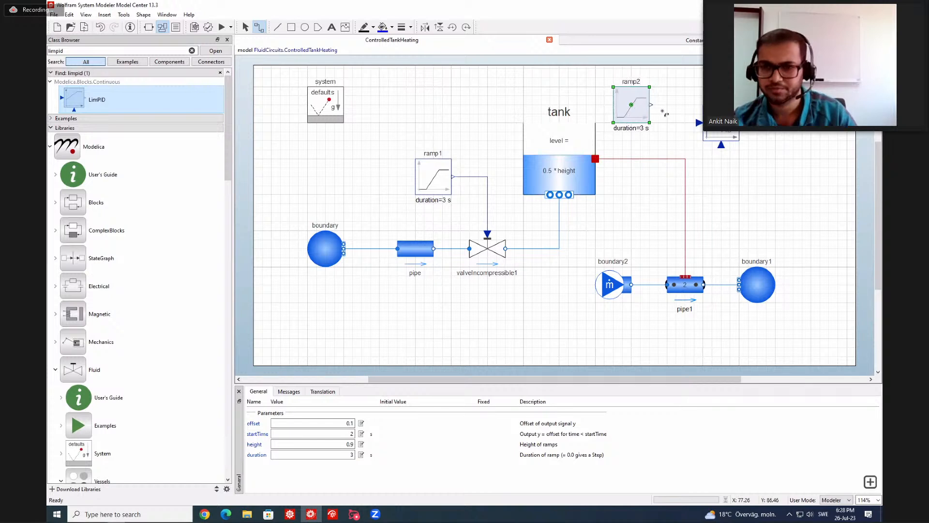
{"action": "left_click", "coordinate": [348, 424]}
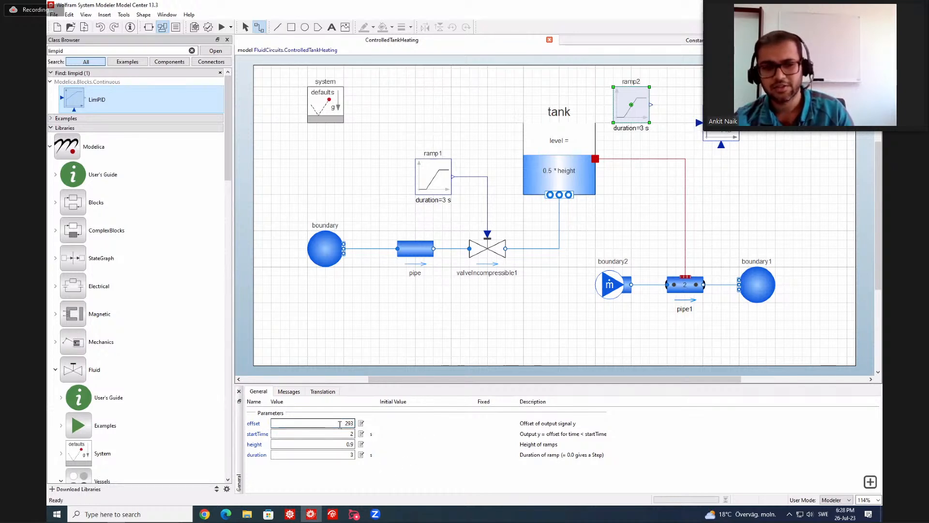
{"action": "left_click_drag", "start_coordinate": [340, 424], "coordinate": [361, 424]}
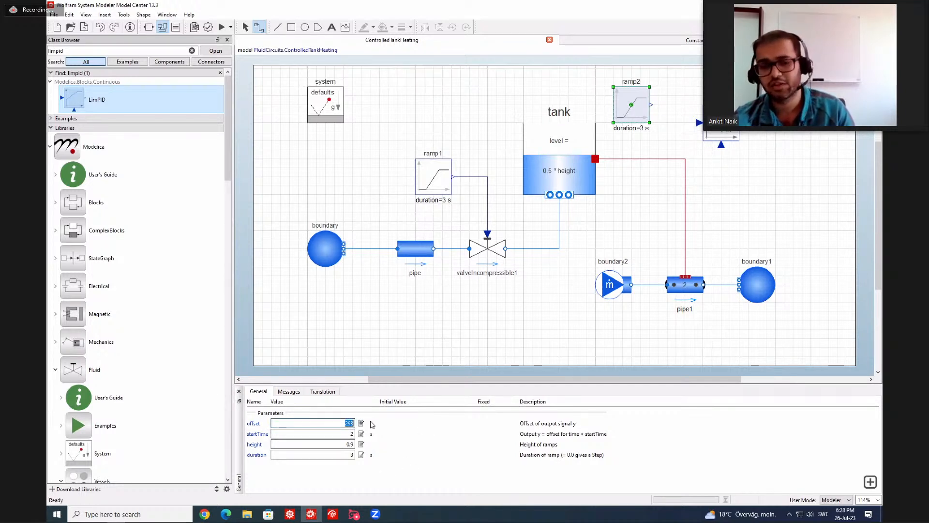
Set ramp2's startTime to 60 s and height to 302, and connect its output to the LimPID block's setpoint input.
{"action": "double_click", "coordinate": [349, 434]}
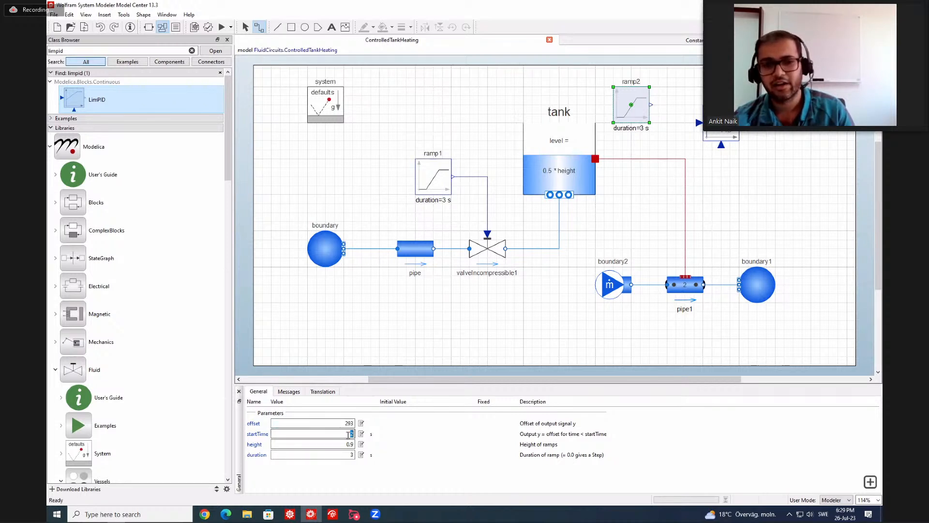
{"action": "type", "text": "60"}
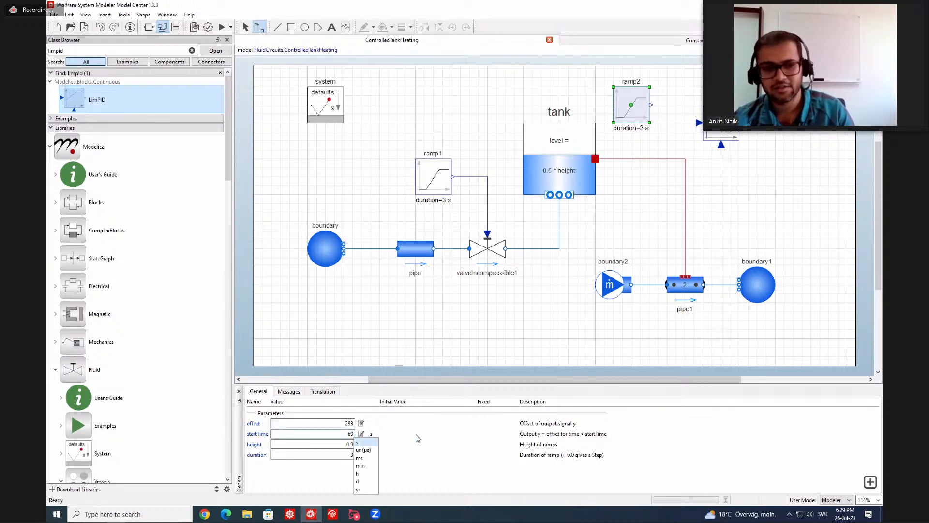
{"action": "key", "text": "Return"}
{"action": "double_click", "coordinate": [349, 444]}
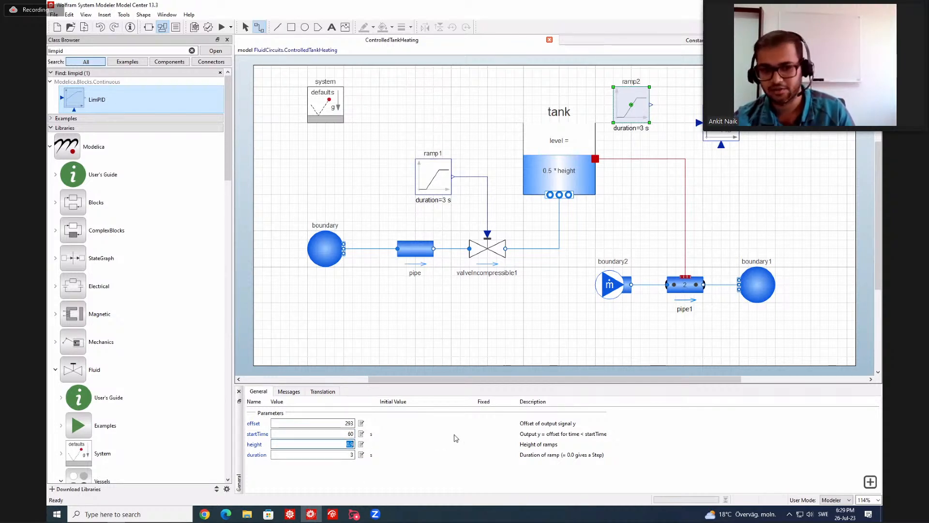
{"action": "type", "text": "302"}
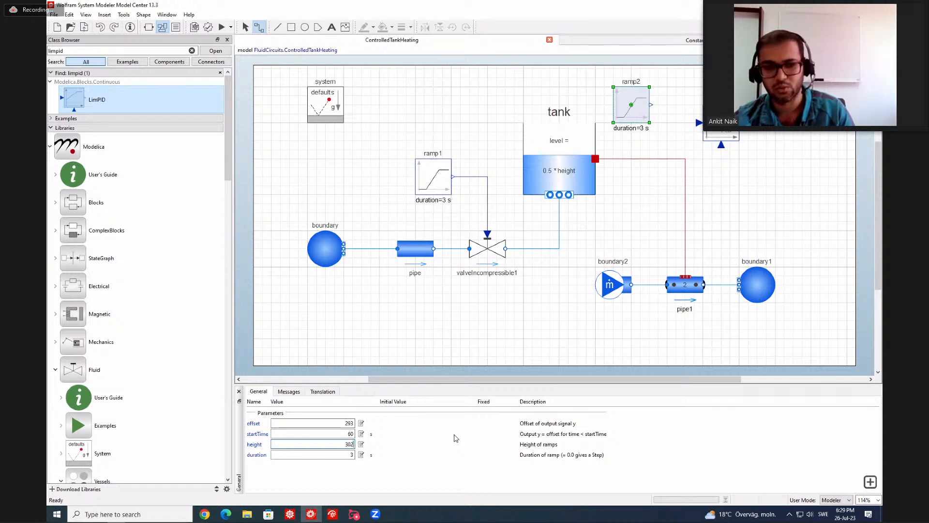
{"action": "key", "text": "Return"}
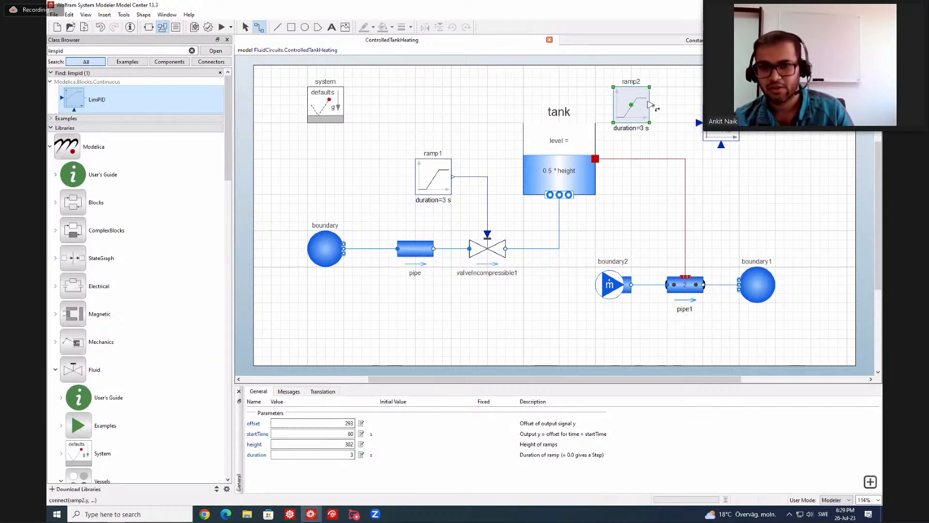
{"action": "mouse_move", "coordinate": [662, 110]}
{"action": "left_mouse_down"}
{"action": "mouse_move", "coordinate": [667, 126]}
{"action": "mouse_move", "coordinate": [700, 127]}
{"action": "left_mouse_up"}
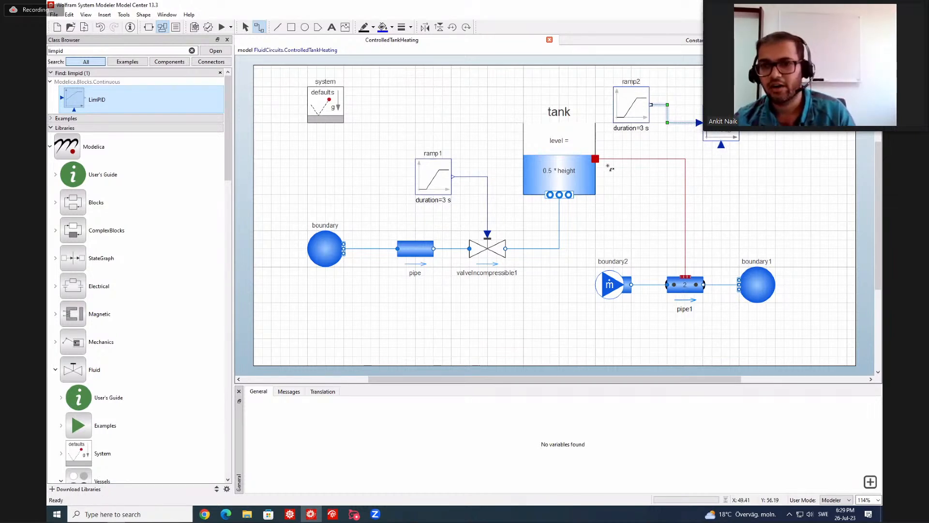
{"action": "left_click", "coordinate": [722, 145]}
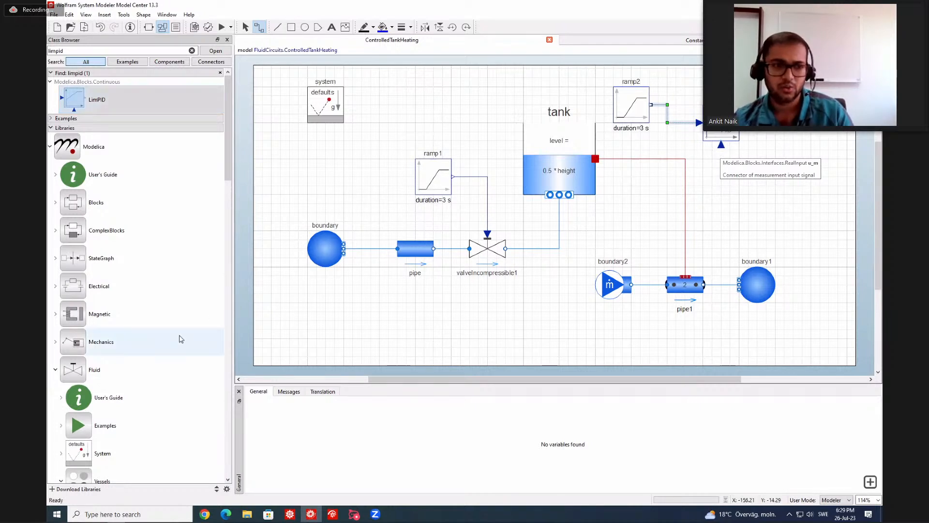
Find TemperatureSensor in Modelica.Thermal.HeatTransfer.Sensors and place one in the diagram between the tank and the heating line.
{"action": "double_click", "coordinate": [115, 368]}
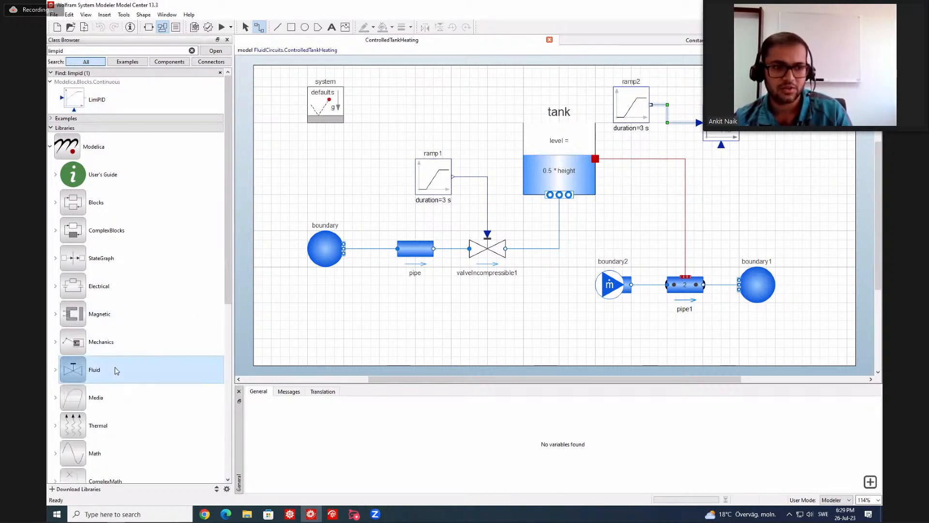
{"action": "double_click", "coordinate": [124, 332]}
{"action": "scroll", "coordinate": [124, 331], "scroll_direction": "down", "scroll_amount": 1}
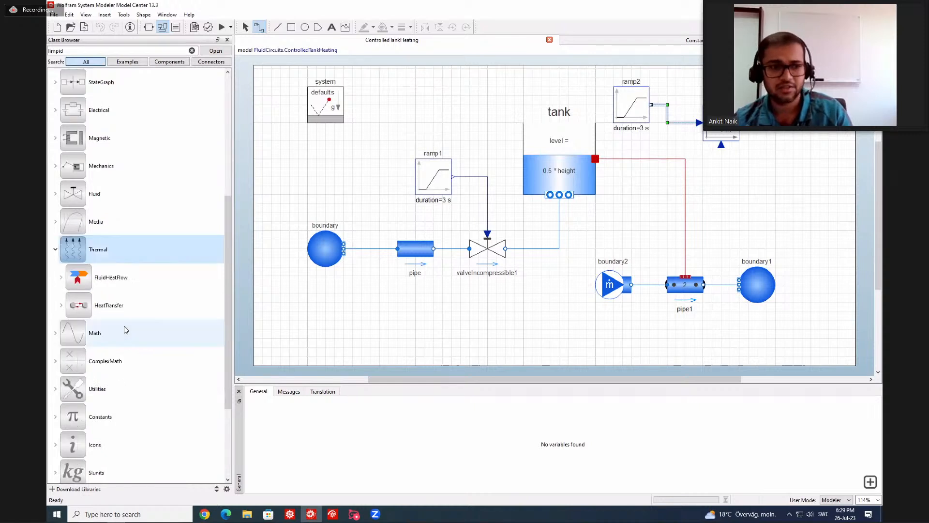
{"action": "double_click", "coordinate": [129, 304]}
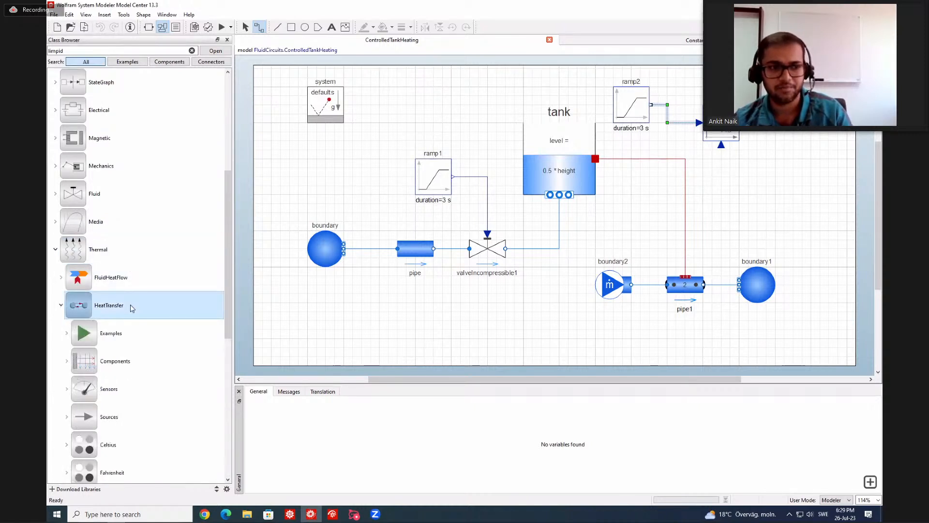
{"action": "scroll", "coordinate": [130, 304], "scroll_direction": "down", "scroll_amount": 2}
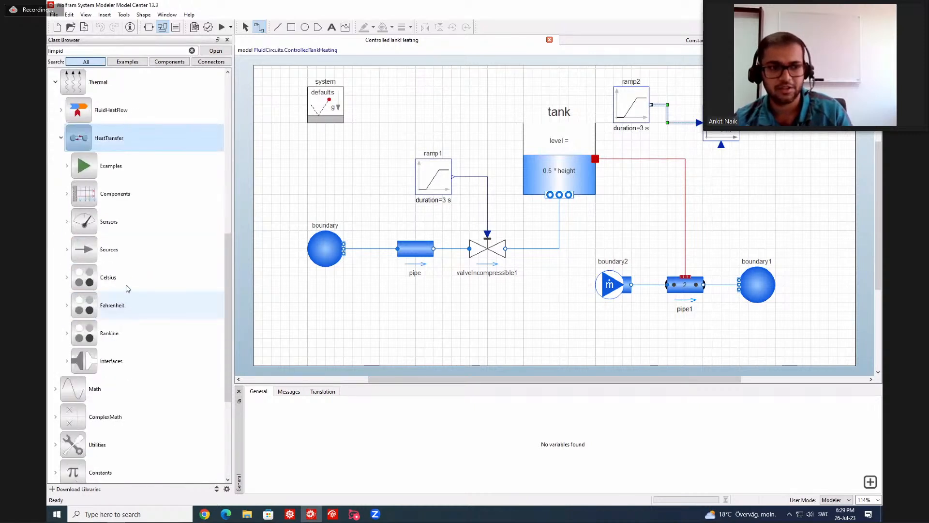
{"action": "double_click", "coordinate": [123, 256]}
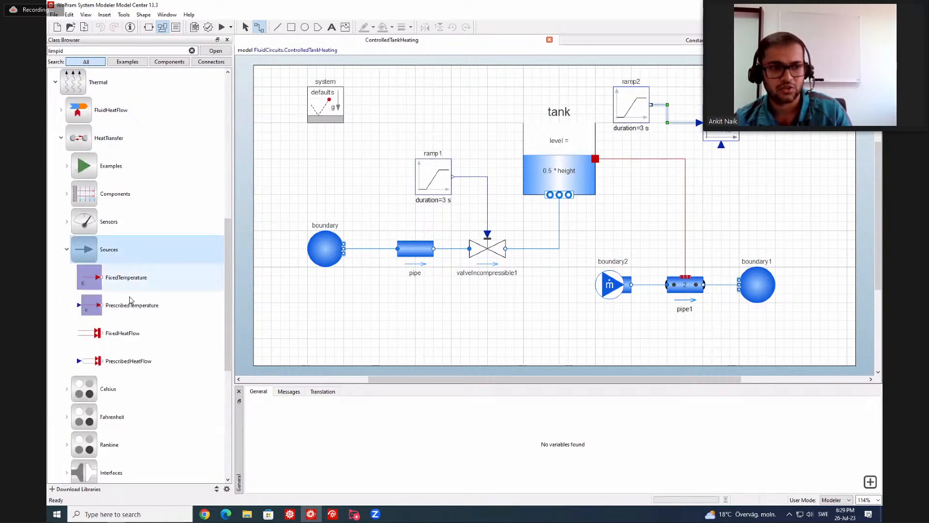
{"action": "double_click", "coordinate": [130, 252]}
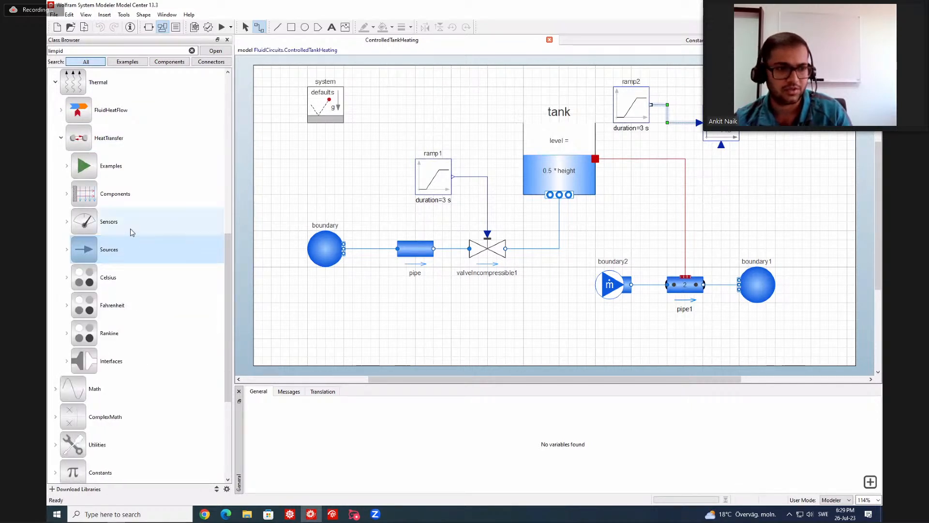
{"action": "double_click", "coordinate": [132, 226]}
{"action": "left_click_drag", "start_coordinate": [122, 252], "coordinate": [649, 195]}
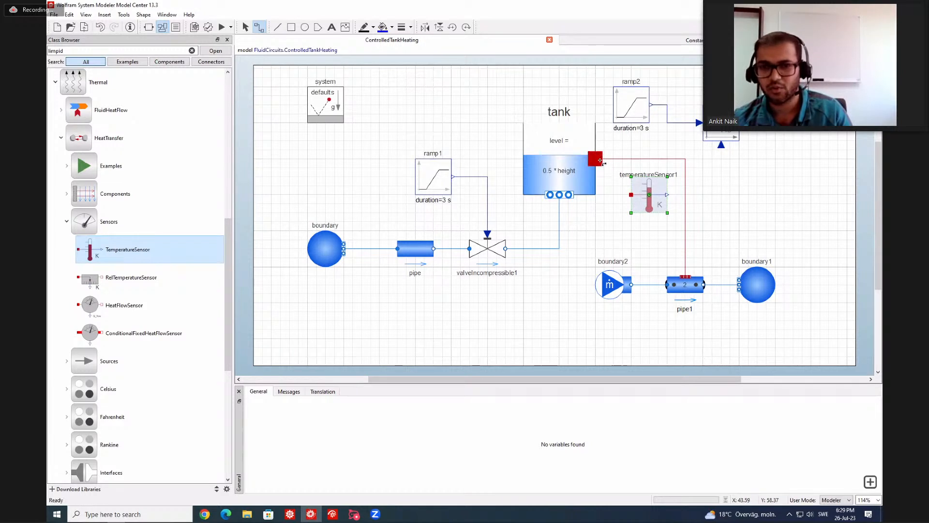
Connect the tank's heatPort to the temperature sensor and the sensor's T output to the PID's measurement input u_m.
{"action": "left_click_drag", "start_coordinate": [595, 159], "coordinate": [631, 195]}
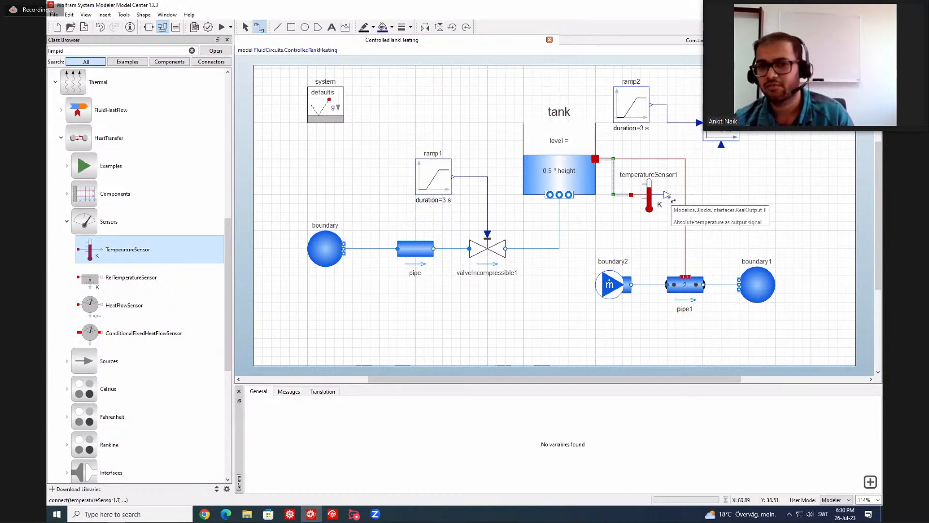
{"action": "left_click_drag", "start_coordinate": [672, 199], "coordinate": [724, 149]}
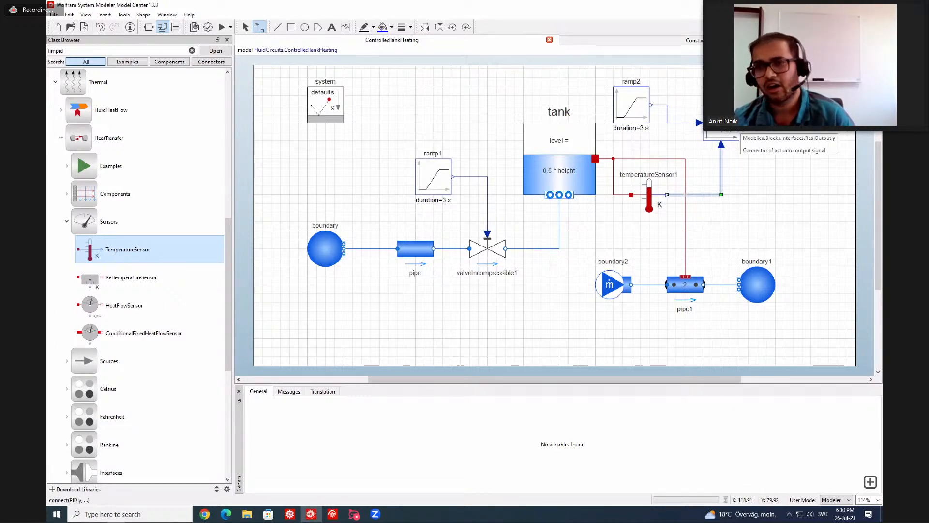
Set boundary2's use_T_in to true and connect its T_in input to the PID controller's output y.
{"action": "left_click", "coordinate": [604, 280]}
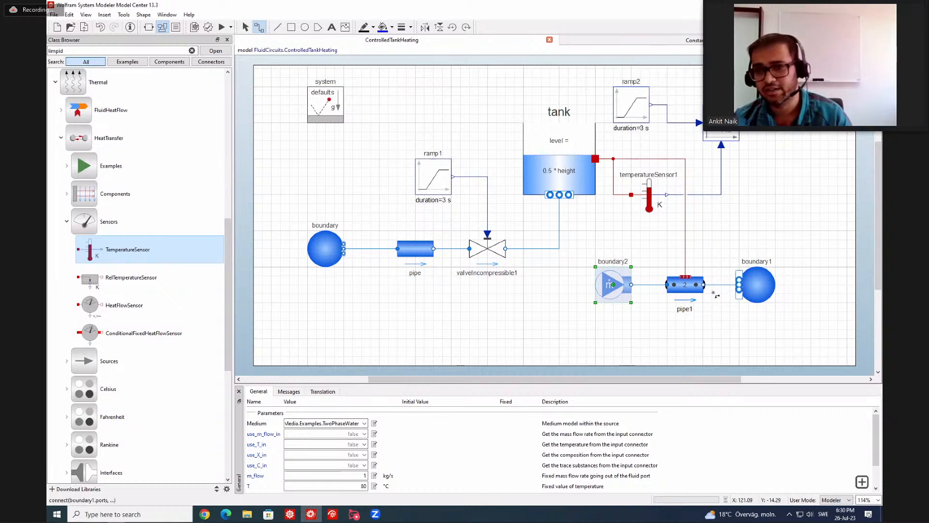
{"action": "left_click", "coordinate": [364, 444]}
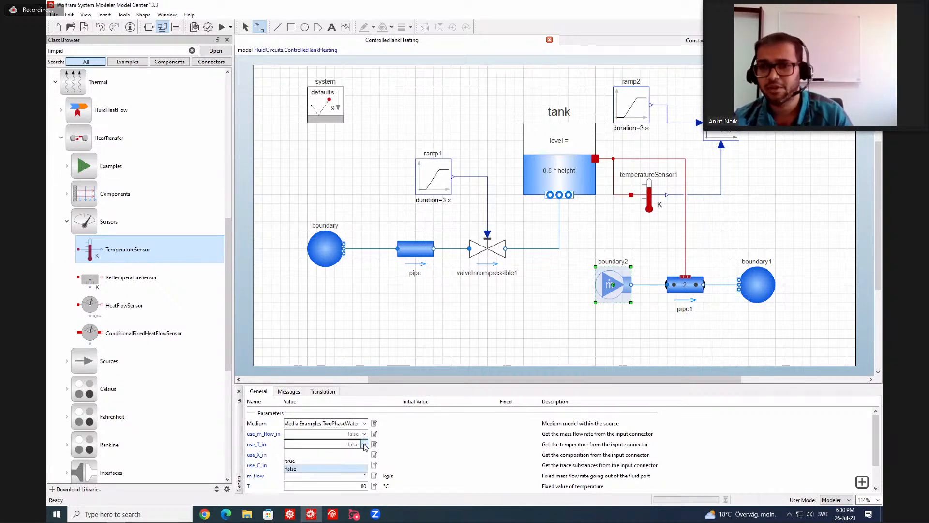
{"action": "left_click", "coordinate": [345, 461]}
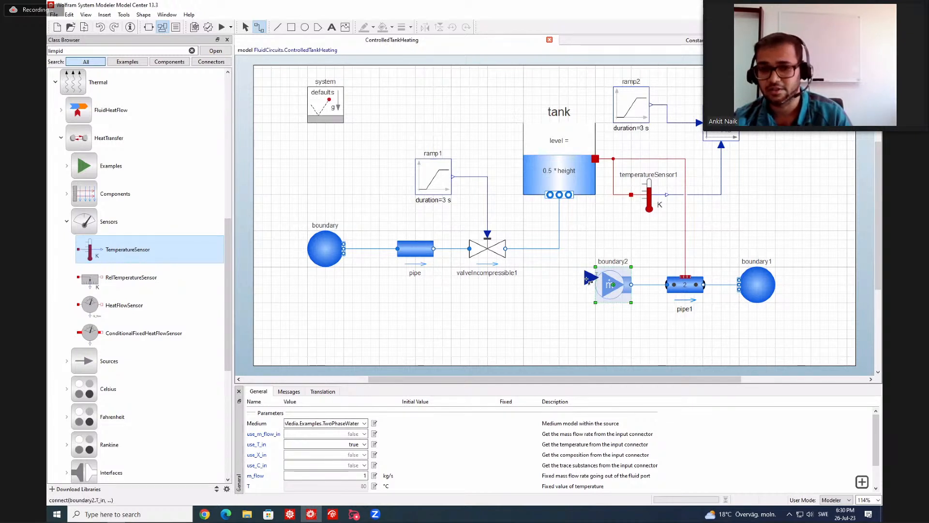
{"action": "left_click_drag", "start_coordinate": [587, 279], "coordinate": [572, 239]}
{"action": "left_click_drag", "start_coordinate": [765, 232], "coordinate": [758, 135]}
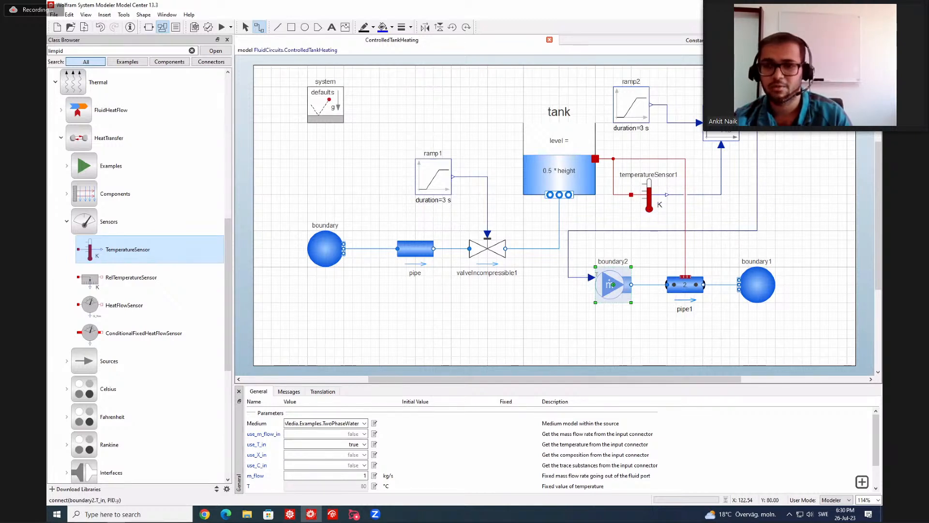
{"action": "left_click", "coordinate": [741, 123]}
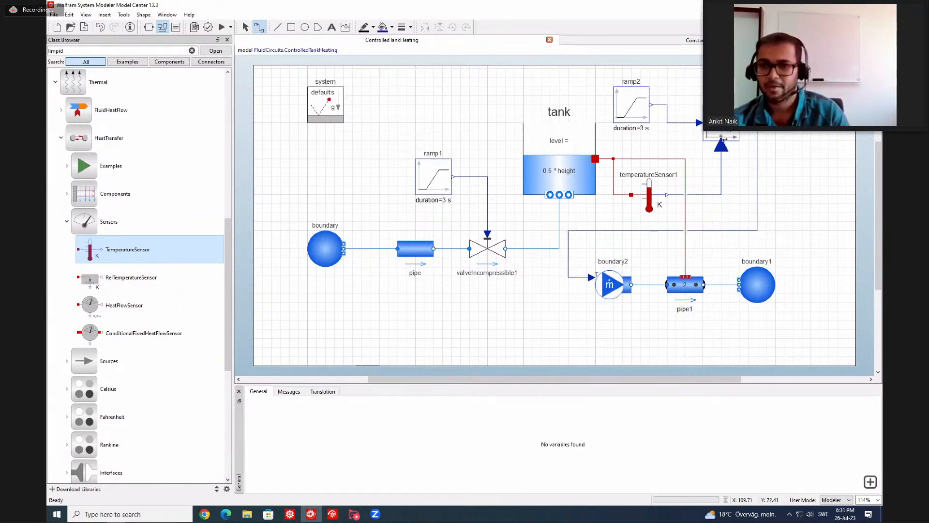
Set the PID controller's output limits to yMax 380 and yMin 280.
{"action": "left_click", "coordinate": [721, 136]}
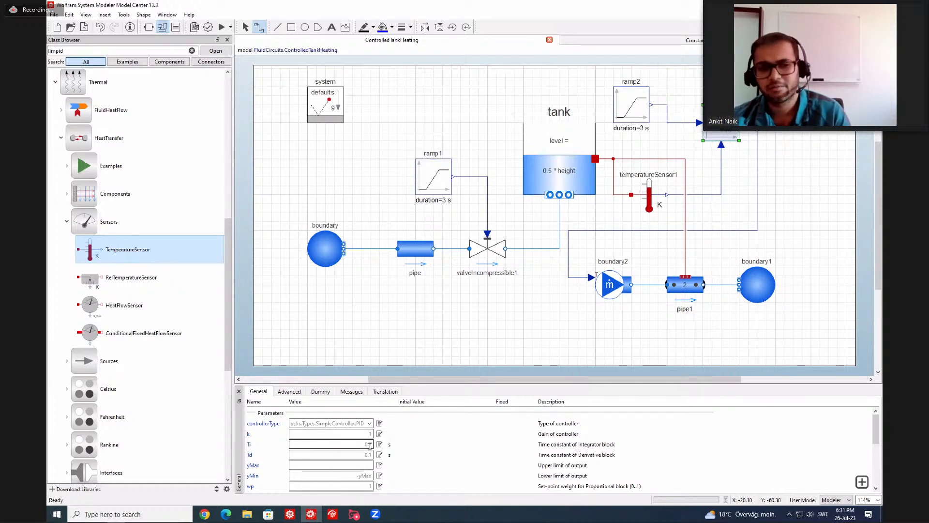
{"action": "left_click", "coordinate": [365, 465]}
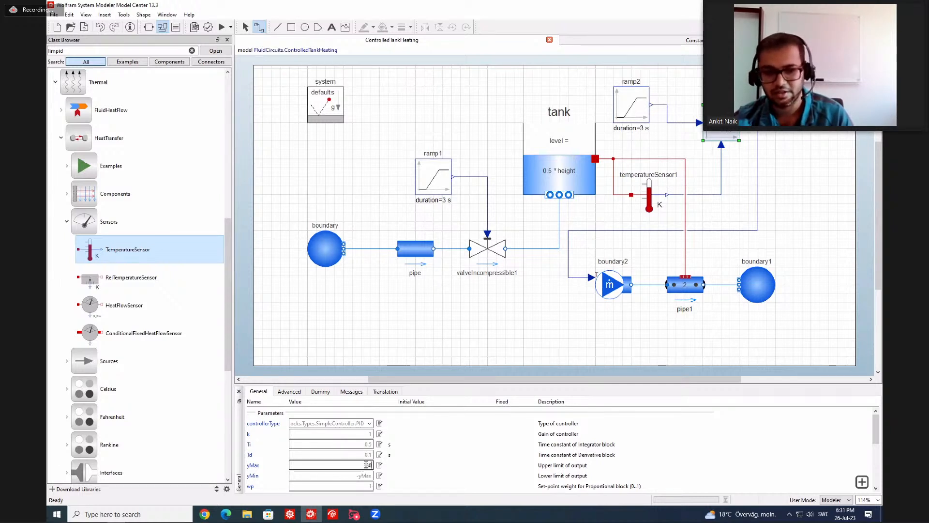
{"action": "left_click", "coordinate": [365, 475]}
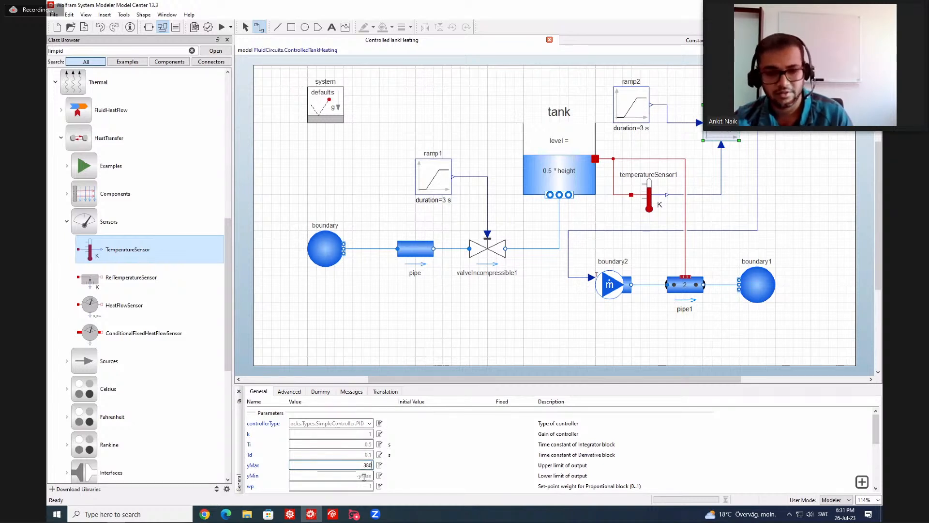
{"action": "double_click", "coordinate": [364, 477]}
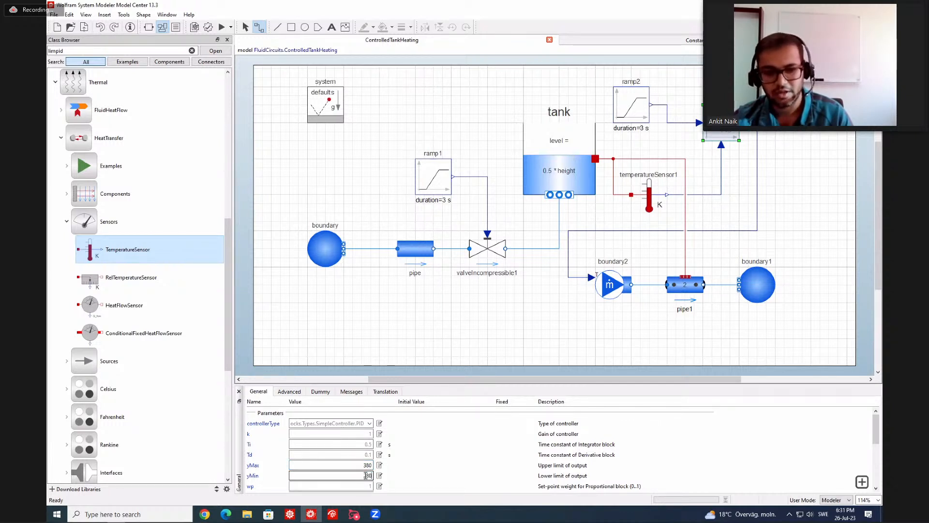
{"action": "left_click", "coordinate": [420, 475]}
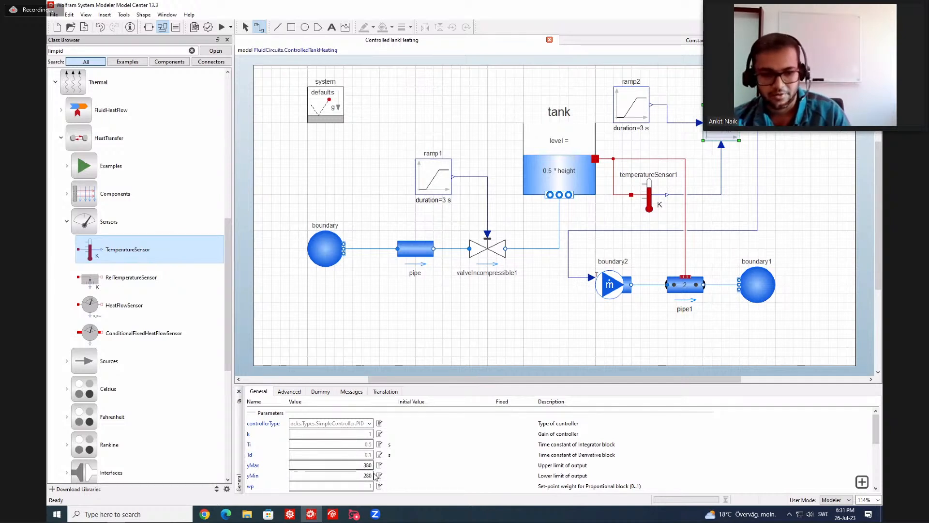
Review the parameters of the PID controller and boundary2, and validate the ControlledTankHeating model.
{"action": "scroll", "coordinate": [433, 461], "scroll_direction": "down", "scroll_amount": 1}
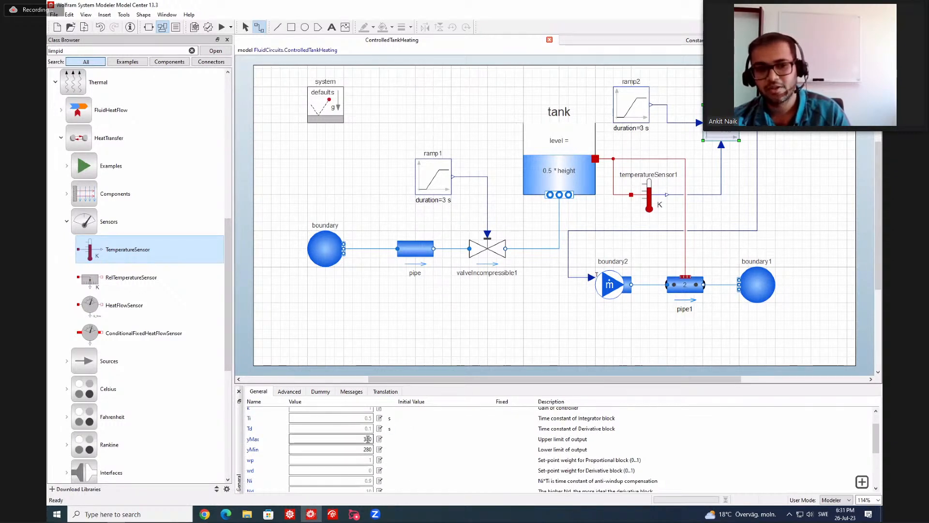
{"action": "left_click", "coordinate": [606, 292]}
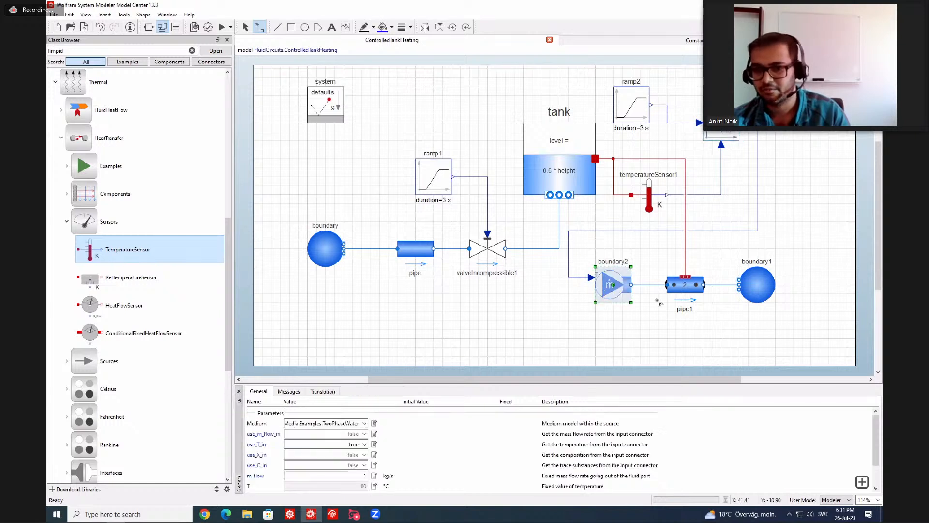
{"action": "left_click", "coordinate": [562, 321]}
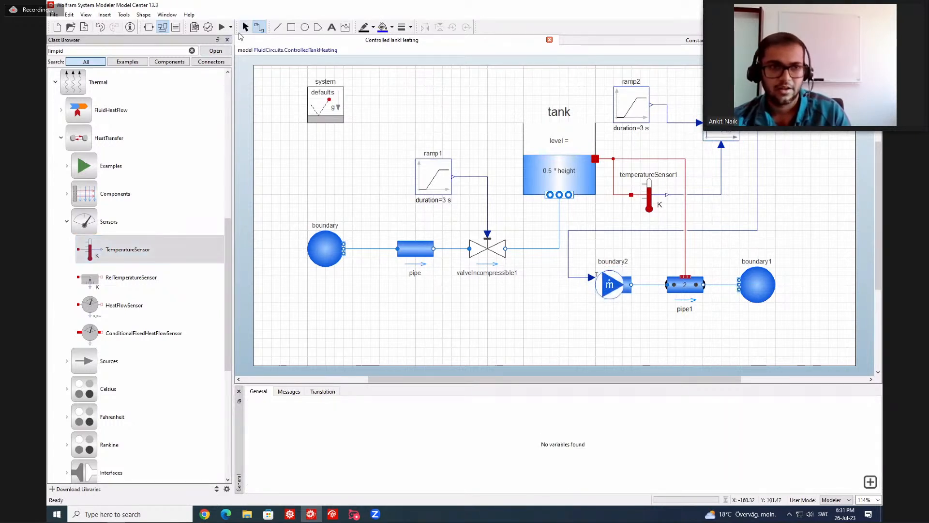
{"action": "left_click", "coordinate": [208, 27]}
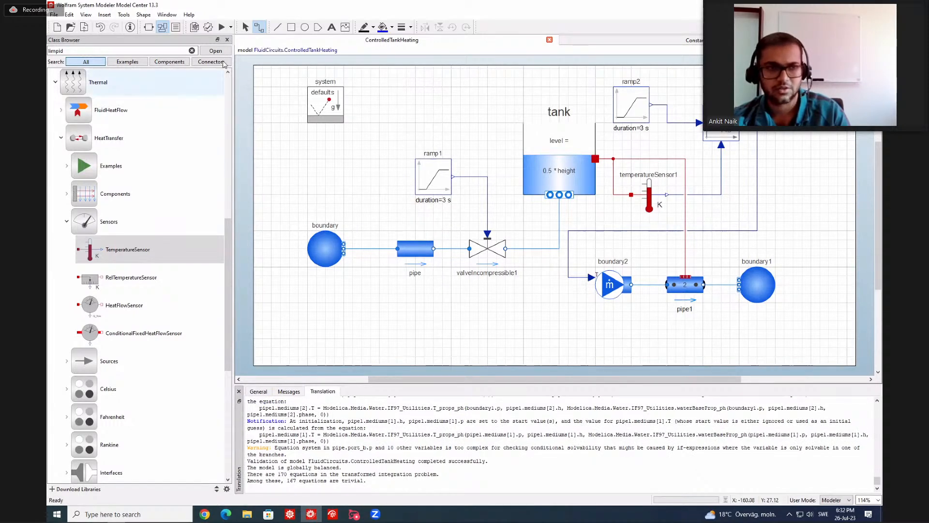
Simulate the model, inspect the start of the new tank.medium.T curve and stop the run.
{"action": "left_click", "coordinate": [222, 27]}
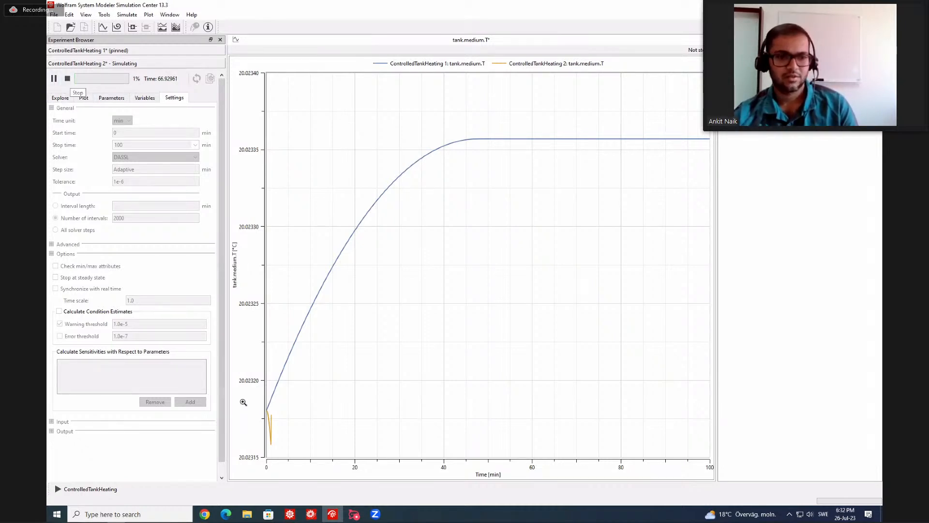
{"action": "mouse_move", "coordinate": [273, 446]}
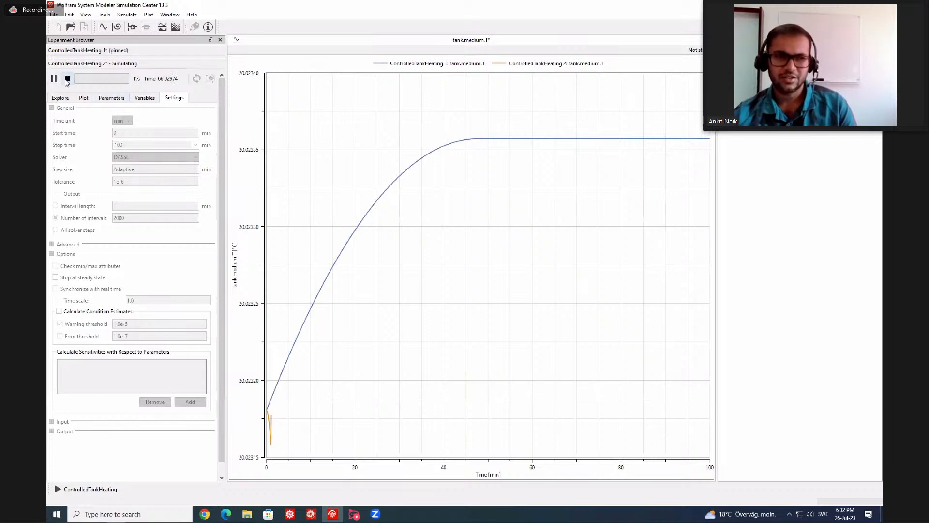
{"action": "left_click", "coordinate": [67, 79]}
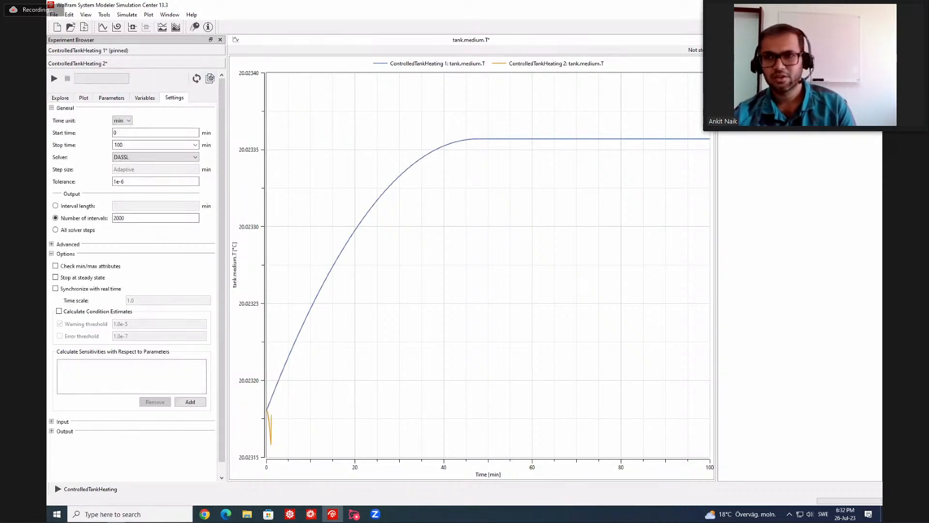
Return to Model Center and set alpha0 in pipe1's HeatTransfer model to 100.
{"action": "left_click", "coordinate": [833, 5]}
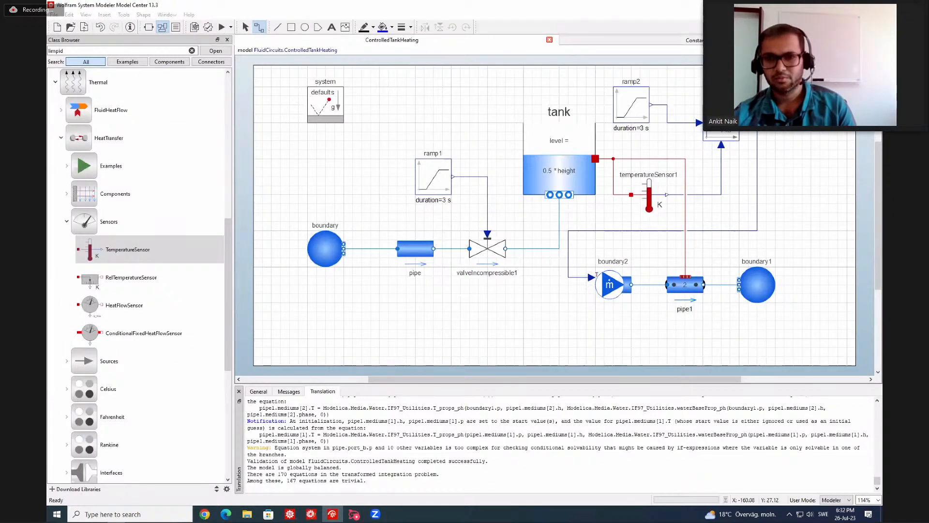
{"action": "left_click", "coordinate": [679, 286]}
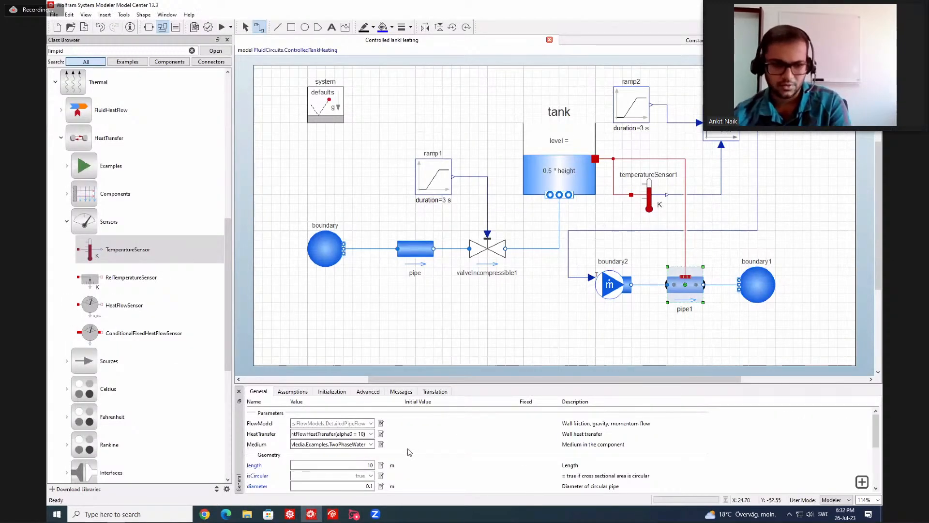
{"action": "left_click", "coordinate": [364, 434]}
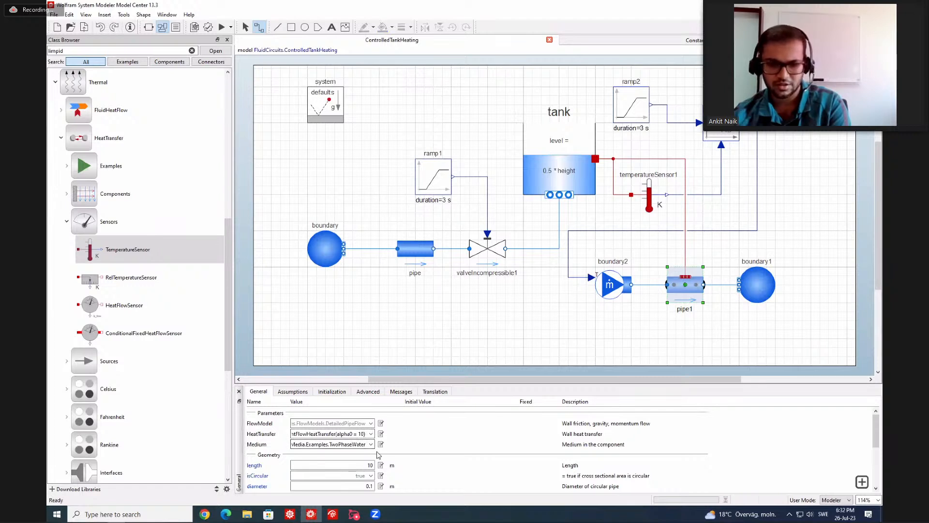
{"action": "type", "text": "0"}
{"action": "key", "text": "Return"}
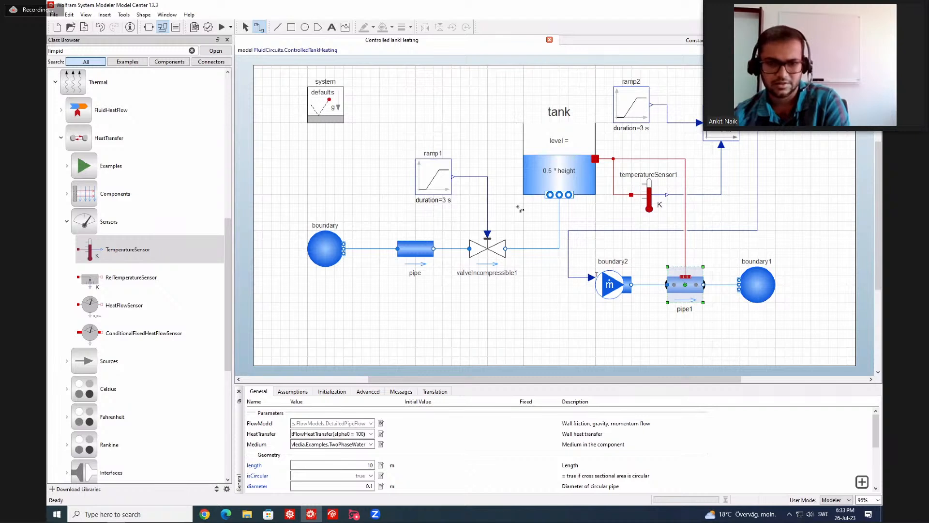
Set pipe1's number of identical parallel flow devices, nParallel, to 100.
{"action": "scroll", "coordinate": [400, 430], "scroll_direction": "down", "scroll_amount": 1}
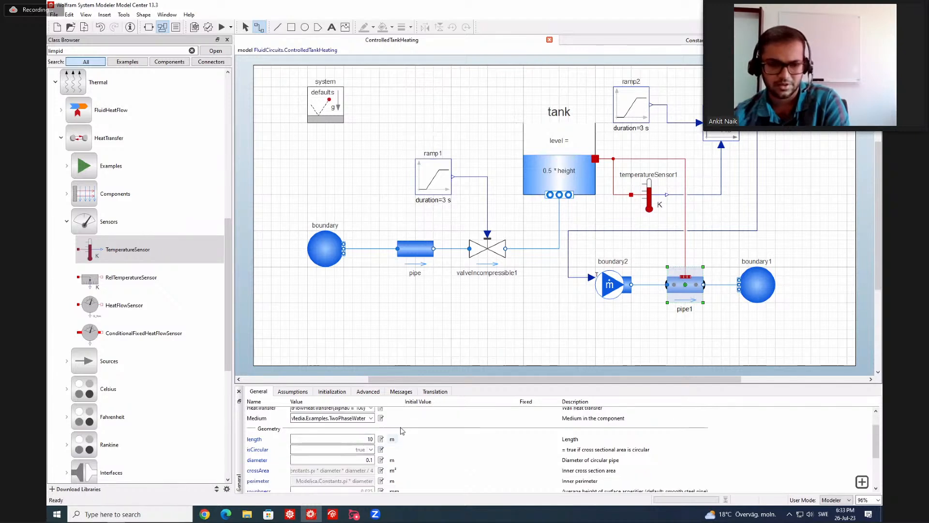
{"action": "scroll", "coordinate": [361, 419], "scroll_direction": "up", "scroll_amount": 1}
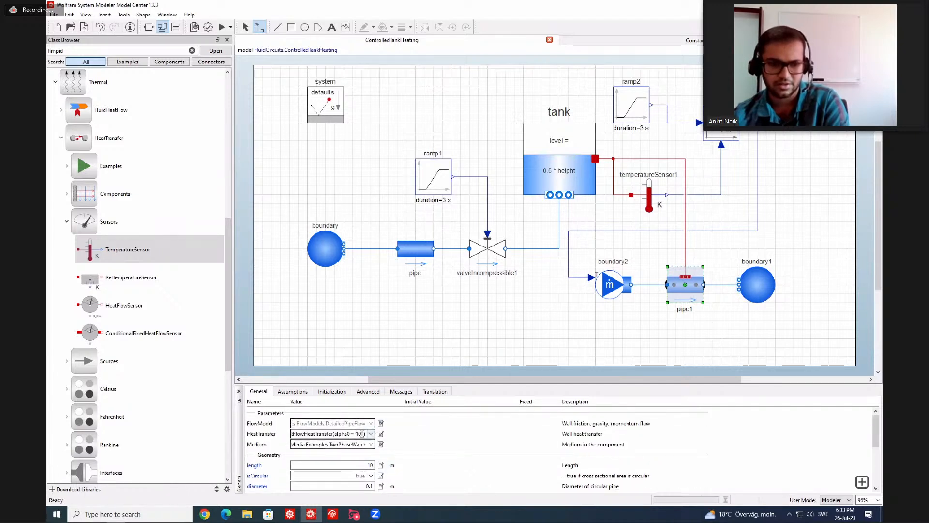
{"action": "scroll", "coordinate": [363, 435], "scroll_direction": "down", "scroll_amount": 1}
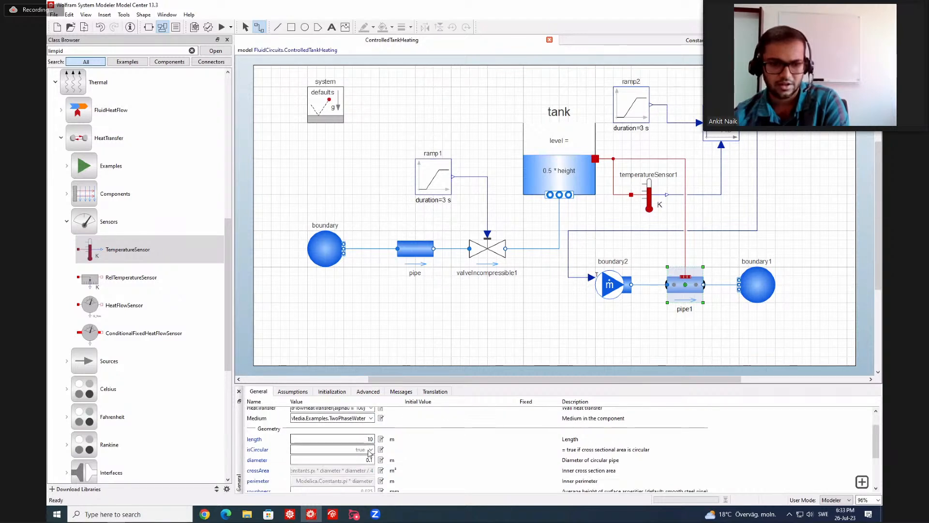
{"action": "scroll", "coordinate": [369, 454], "scroll_direction": "down", "scroll_amount": 1}
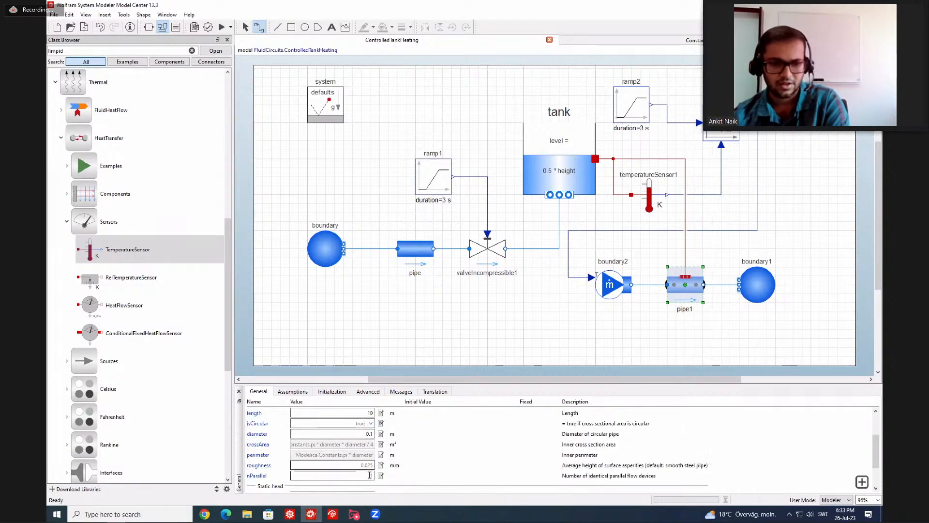
{"action": "left_click", "coordinate": [370, 475]}
{"action": "type", "text": "100"}
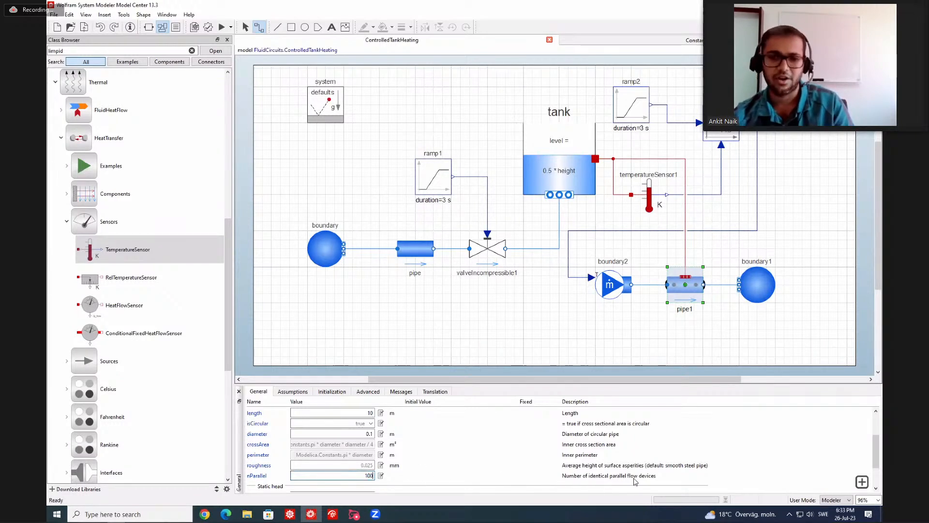
{"action": "left_click", "coordinate": [447, 331]}
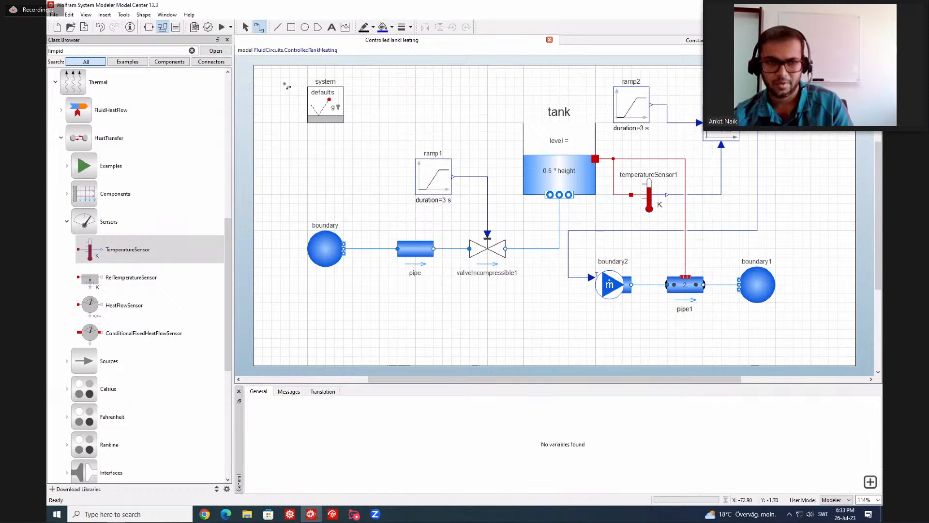
Simulate the model, inspect the tank.medium.T curve and rerun with a stop time of 1000 min.
{"action": "left_click", "coordinate": [220, 28]}
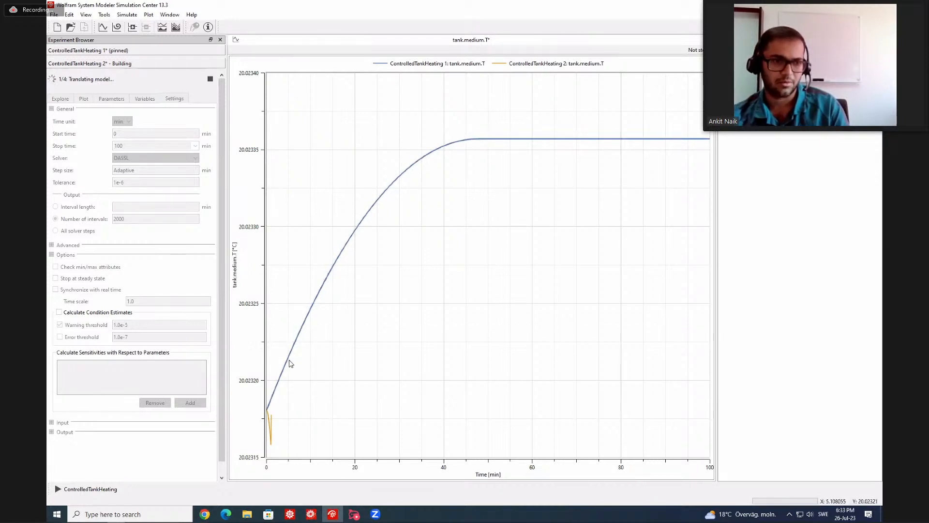
{"action": "mouse_move", "coordinate": [289, 365]}
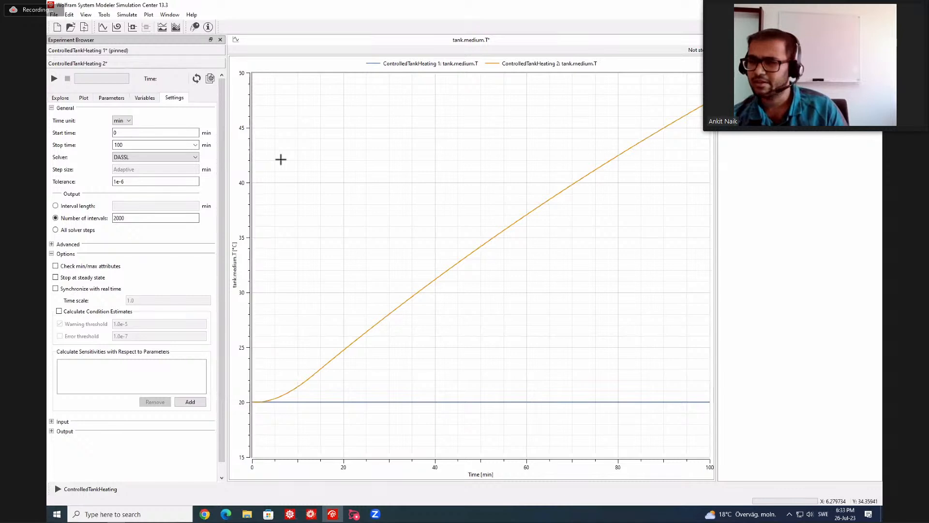
{"action": "left_click", "coordinate": [128, 145]}
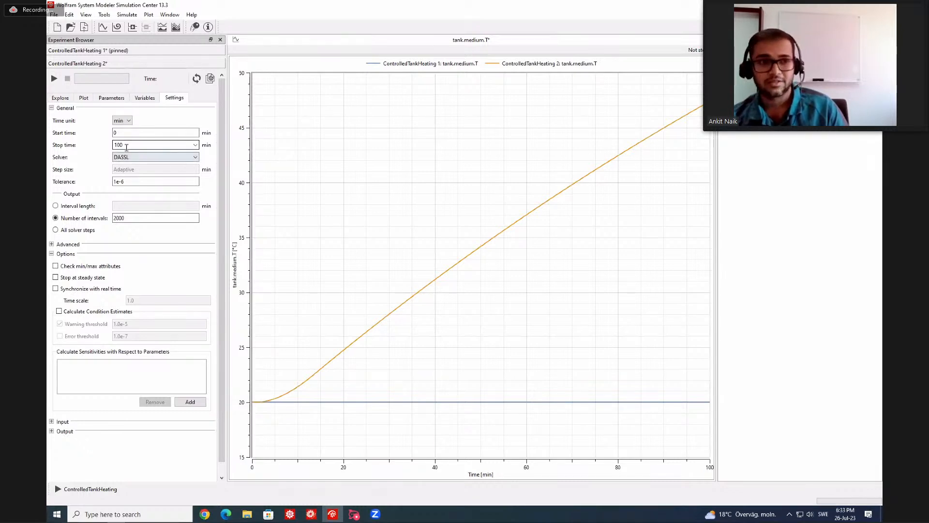
{"action": "type", "text": "0"}
{"action": "left_click", "coordinate": [54, 78]}
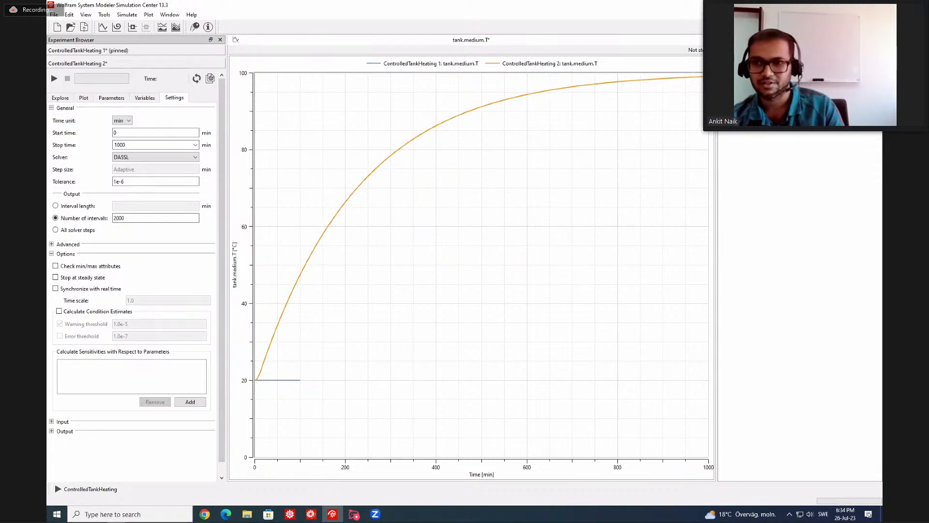
Return to the model diagram and set the height of ramp2 to 10.
{"action": "left_click", "coordinate": [210, 79]}
{"action": "left_click", "coordinate": [632, 106]}
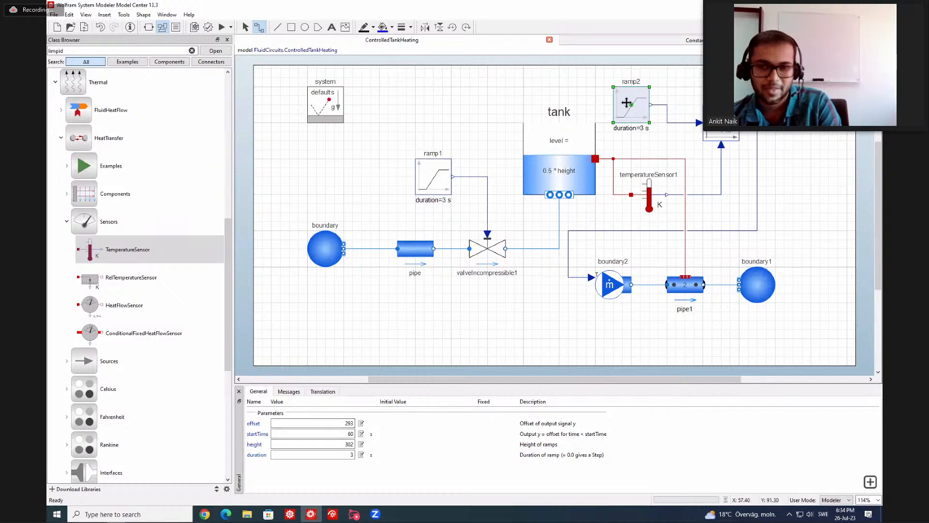
{"action": "double_click", "coordinate": [350, 423]}
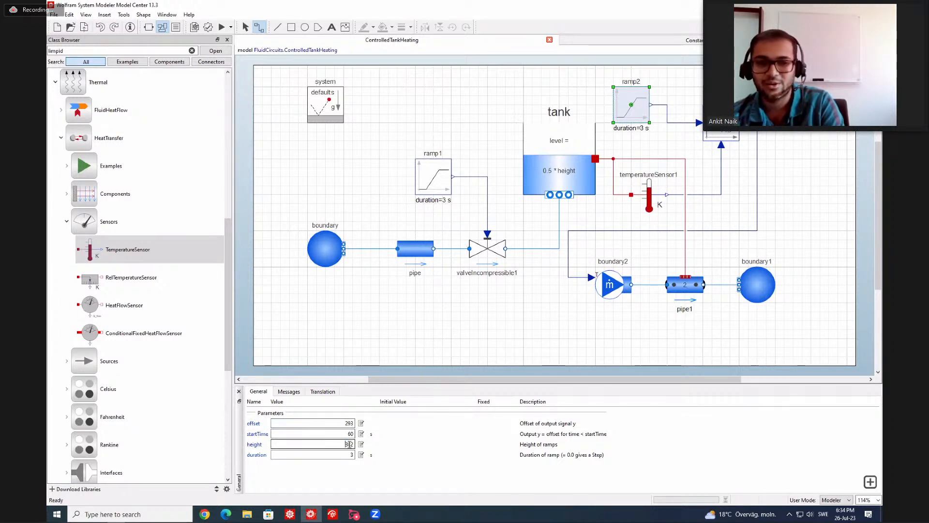
{"action": "double_click", "coordinate": [354, 444]}
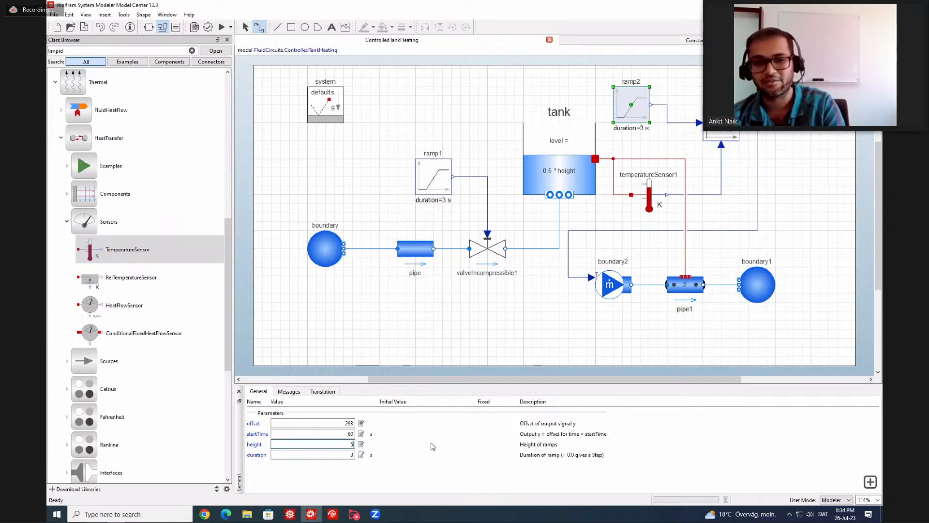
{"action": "type", "text": "5"}
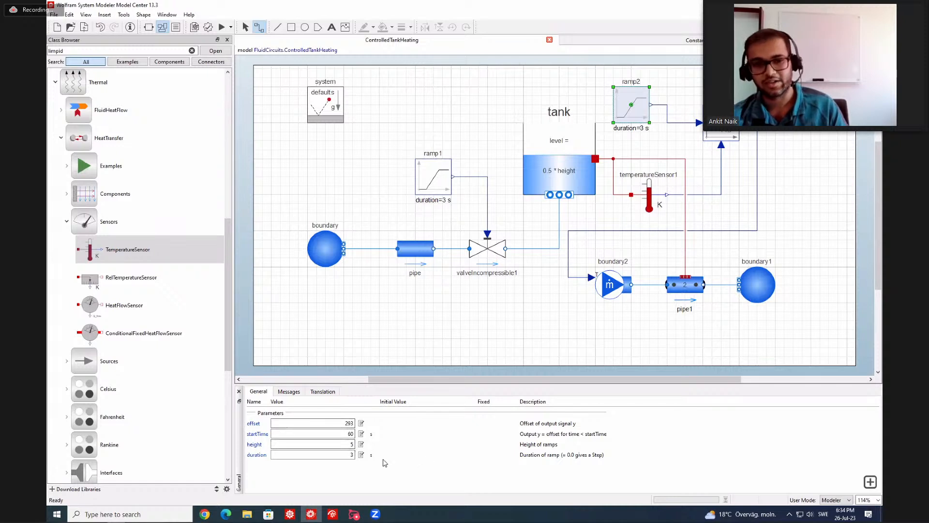
{"action": "double_click", "coordinate": [353, 444]}
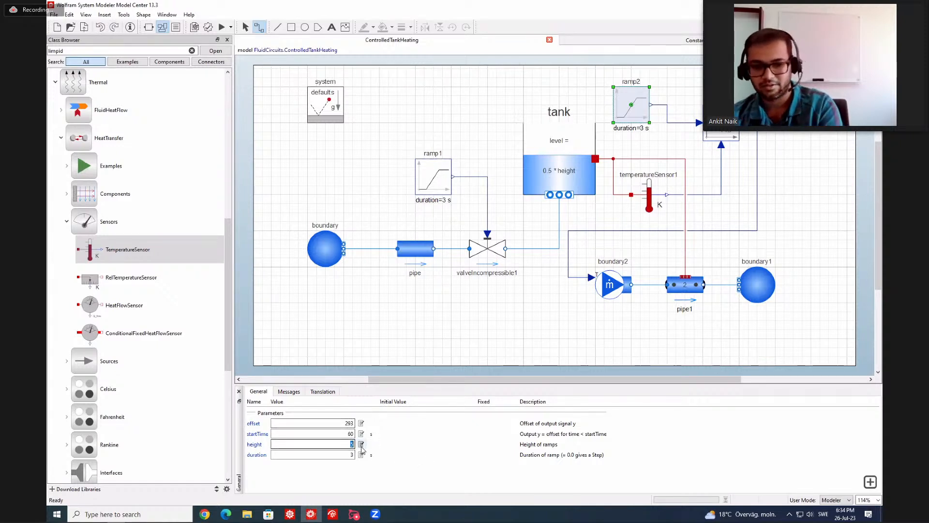
{"action": "type", "text": "10"}
{"action": "key", "text": "Return"}
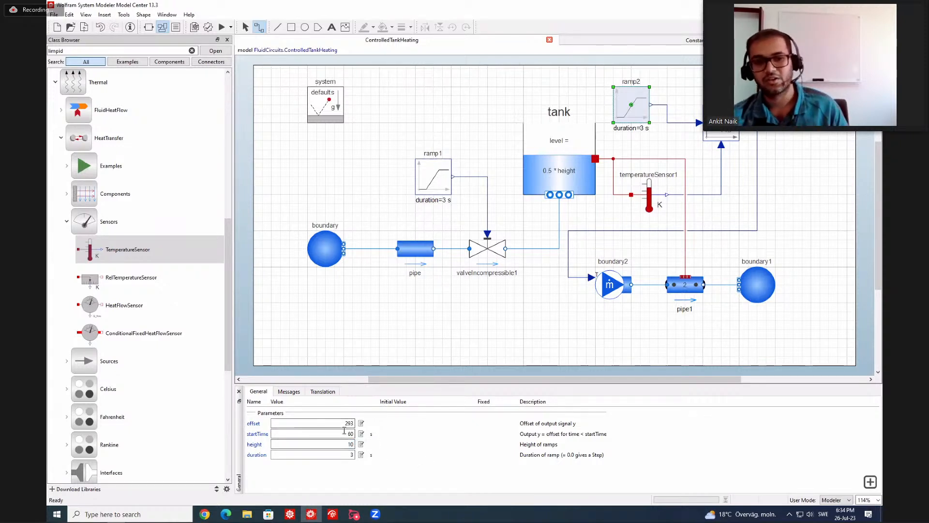
Simulate the updated model, read the end of the tank.medium.T curve for ControlledTankHeating 2 and stop the run.
{"action": "left_click", "coordinate": [220, 28]}
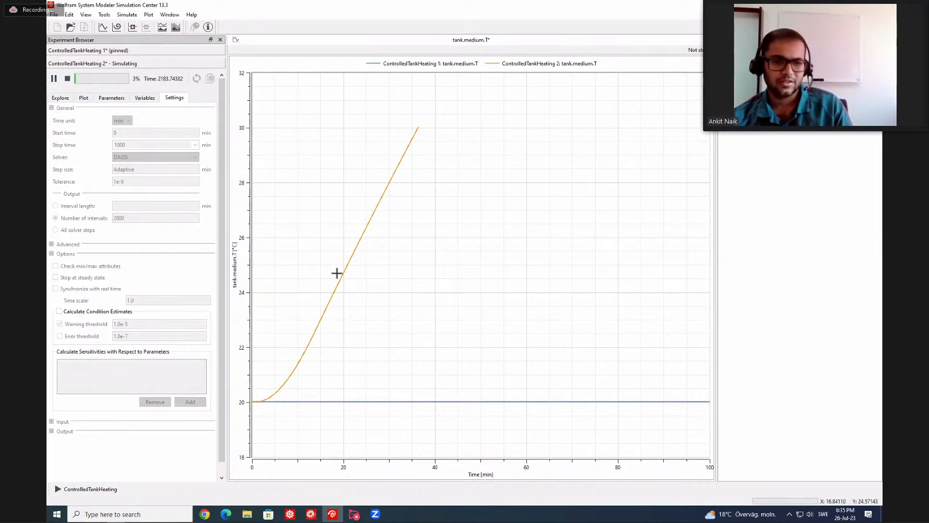
{"action": "mouse_move", "coordinate": [416, 133]}
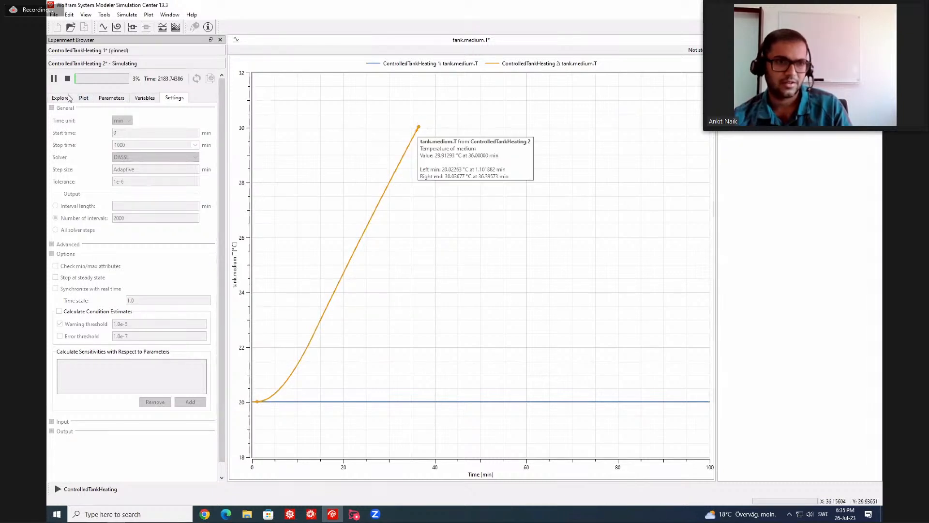
{"action": "left_click", "coordinate": [68, 79]}
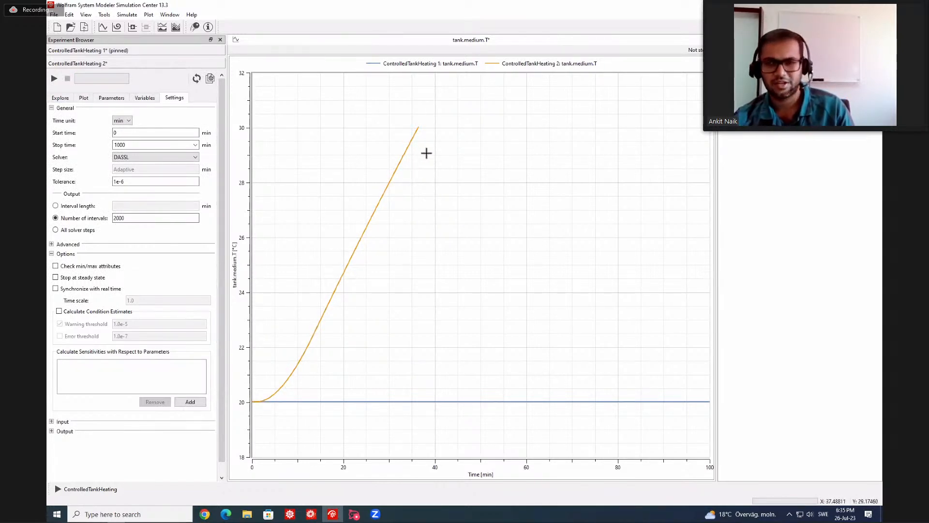
{"action": "mouse_move", "coordinate": [416, 141]}
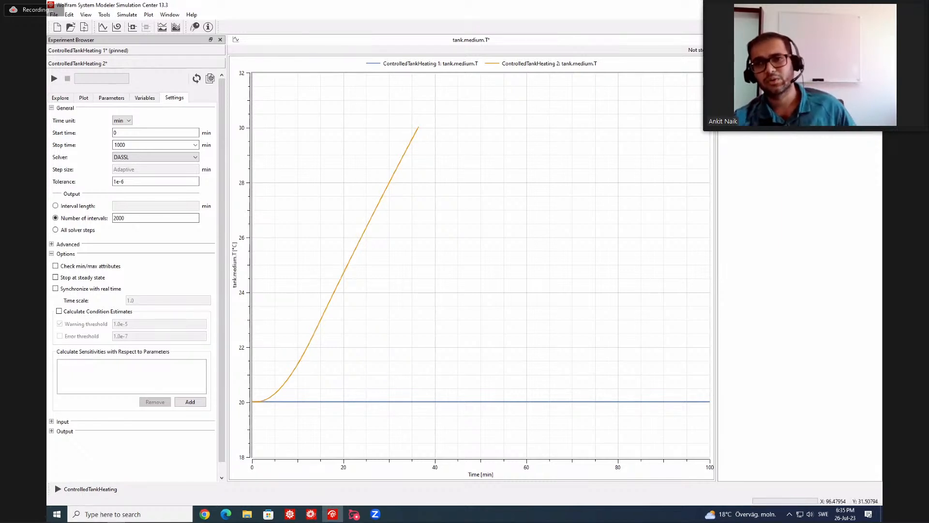
Switch to the Mathematica slides and show the Hydraulic circuit diagram of the example.
{"action": "key", "text": "alt+Tab"}
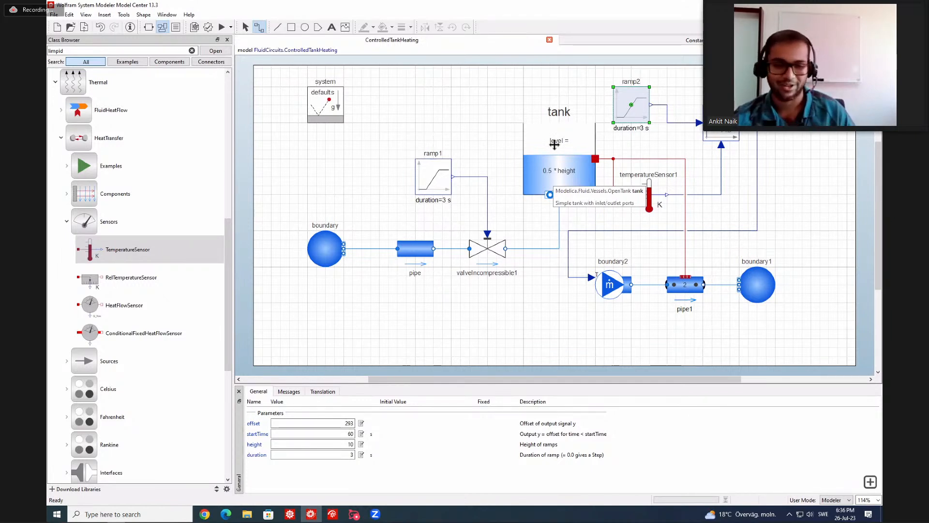
{"action": "left_click", "coordinate": [492, 152]}
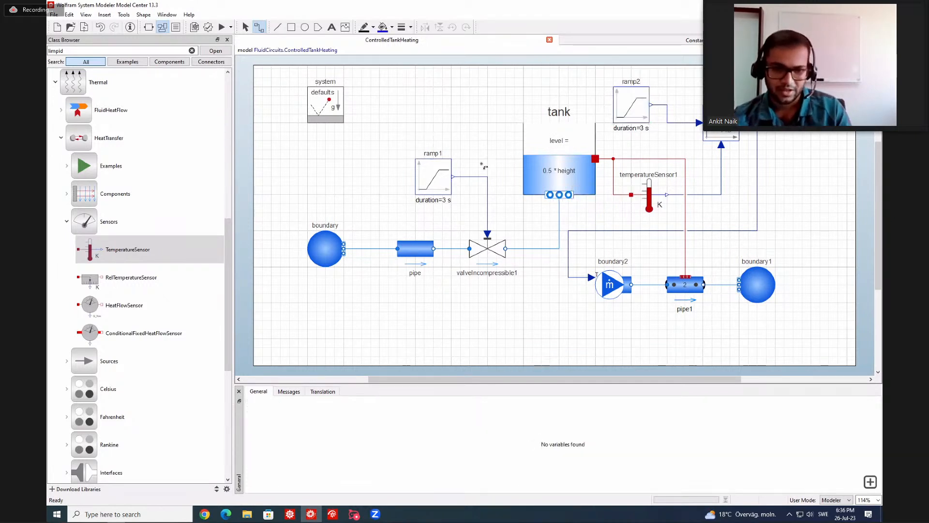
{"action": "left_click", "coordinate": [290, 514]}
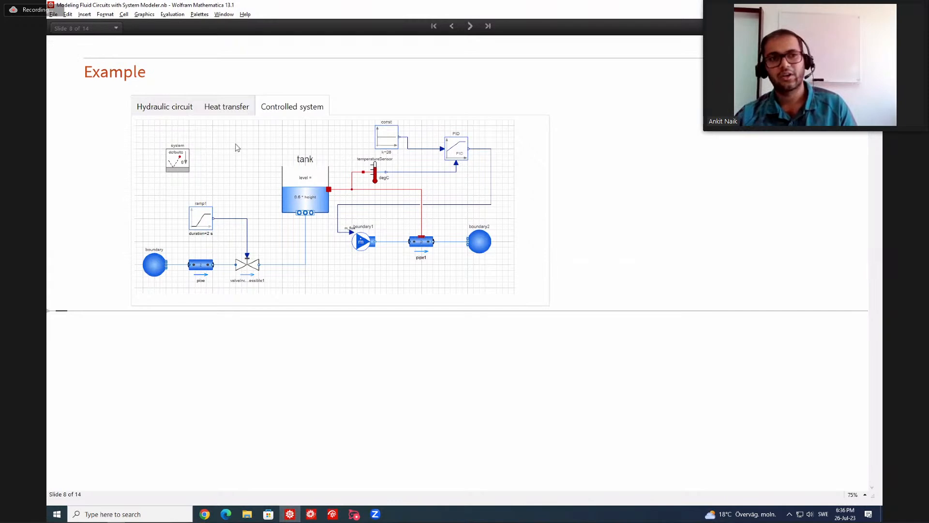
{"action": "left_click", "coordinate": [175, 109]}
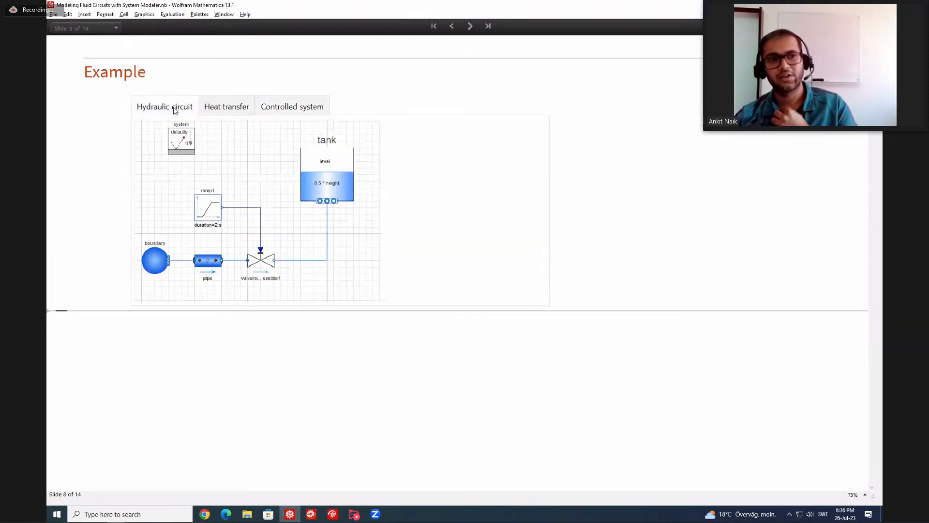
Show the Heat transfer diagram of the example, followed by the Controlled system diagram.
{"action": "left_click", "coordinate": [231, 106]}
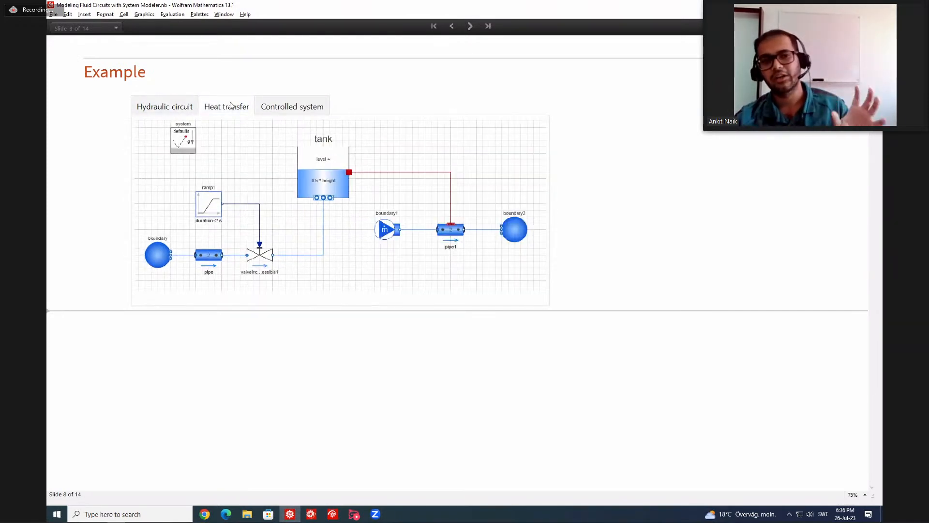
{"action": "left_click", "coordinate": [274, 106]}
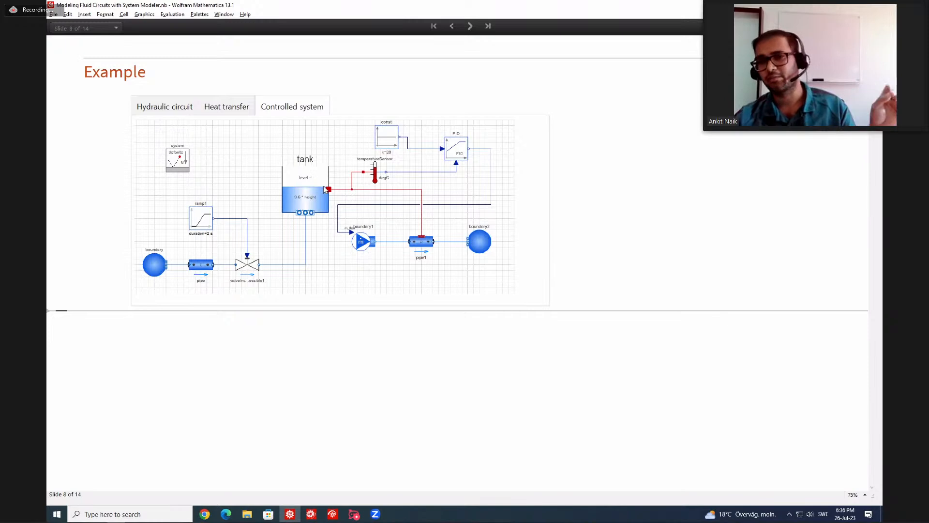
Advance to the District Heating example slide and view its piping network model and the simulation plots.
{"action": "left_click", "coordinate": [470, 24]}
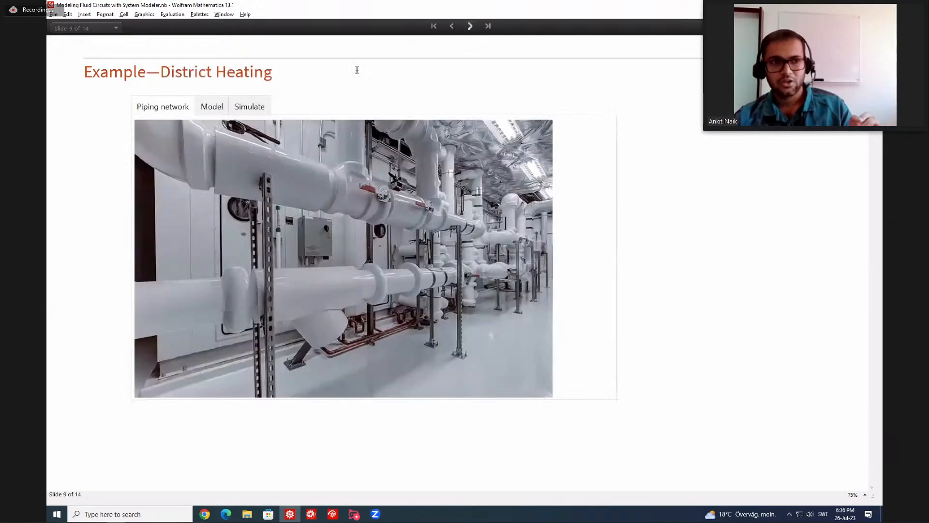
{"action": "left_click", "coordinate": [333, 83]}
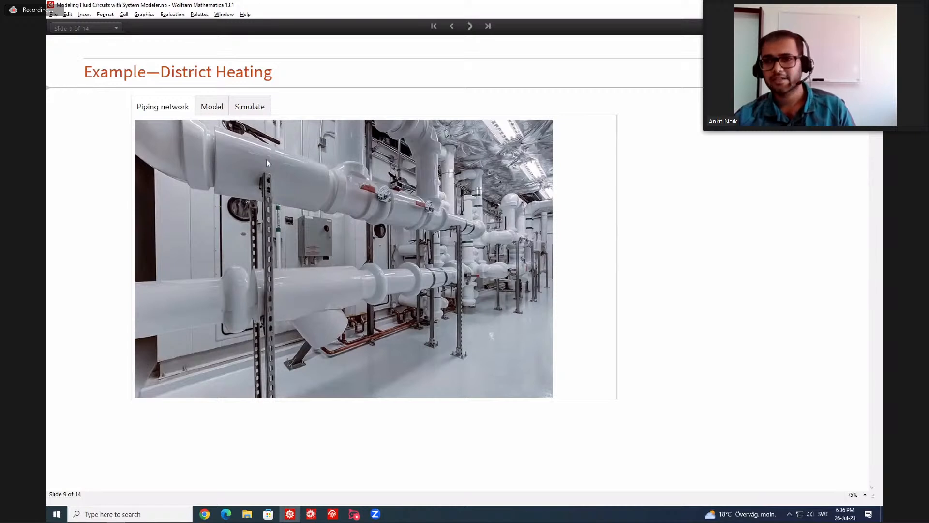
{"action": "left_click", "coordinate": [213, 107]}
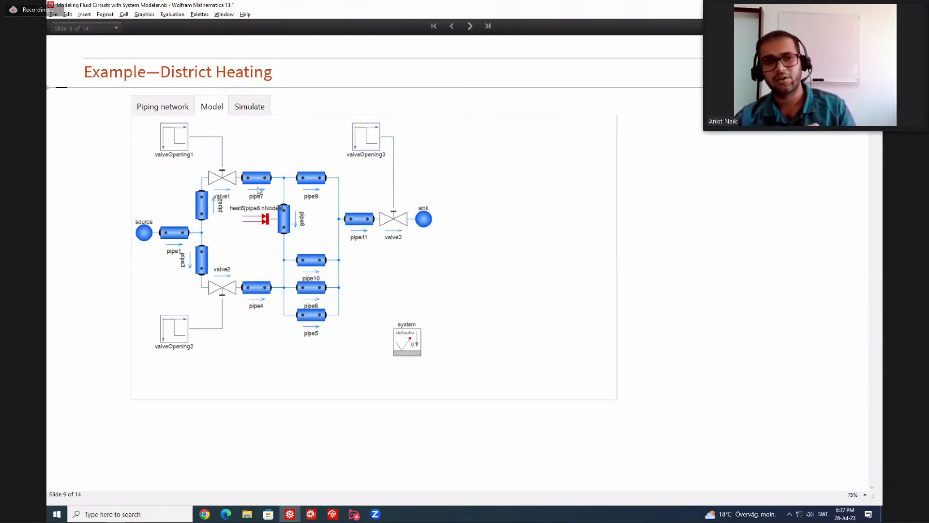
{"action": "left_click", "coordinate": [250, 112]}
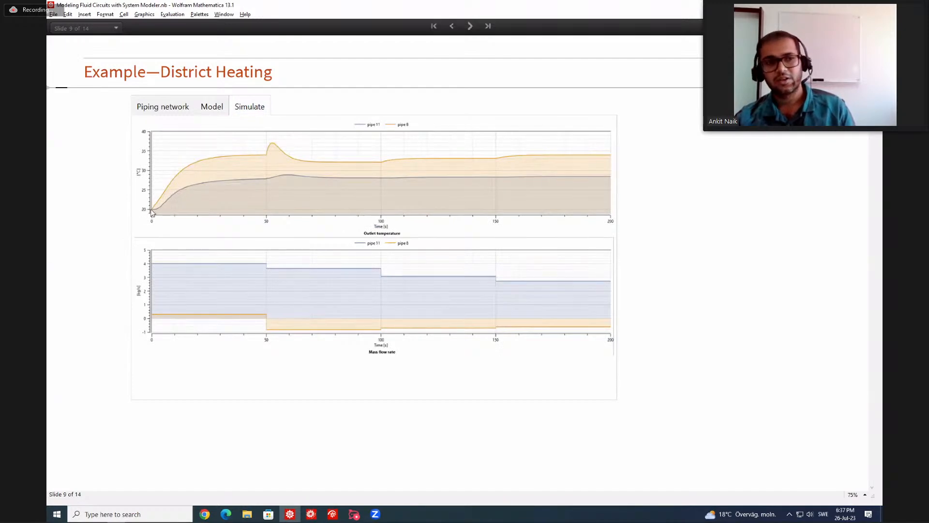
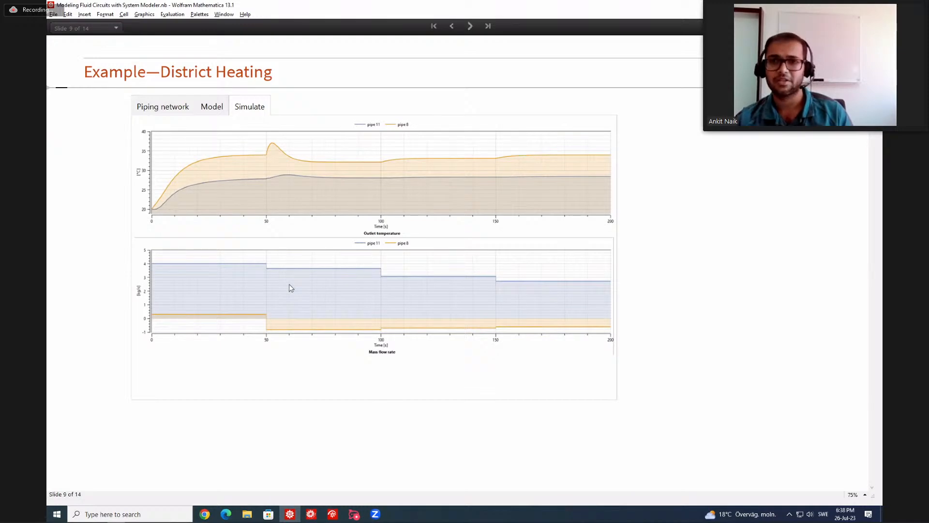
Advance to the Ventilation example slide and show its model diagram.
{"action": "left_click", "coordinate": [469, 26]}
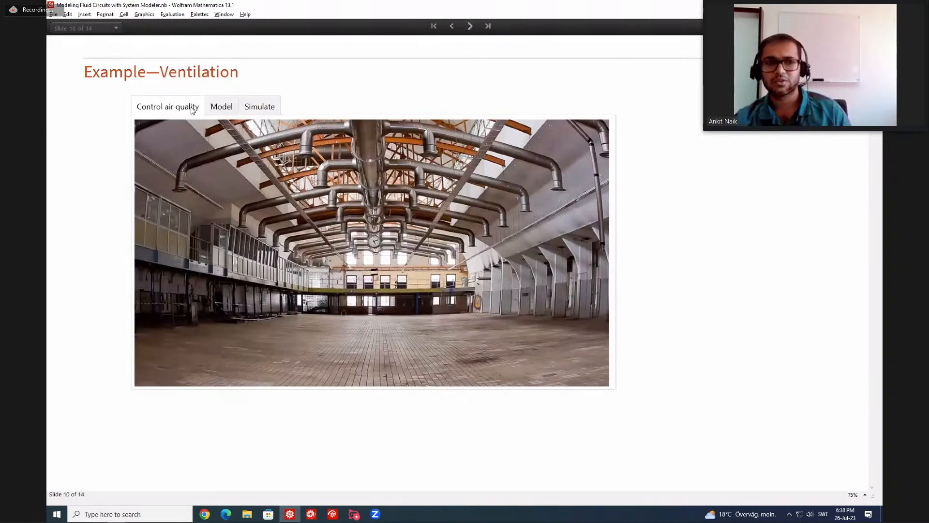
{"action": "left_click", "coordinate": [219, 110]}
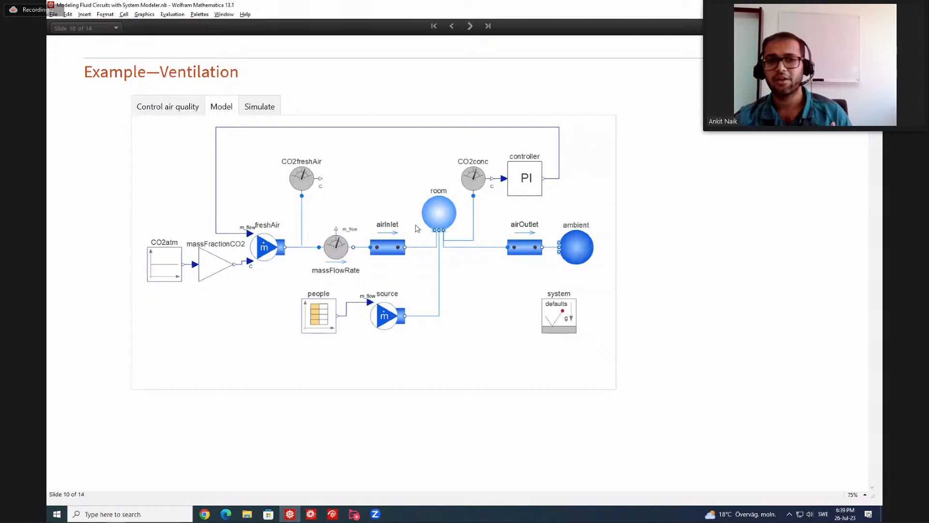
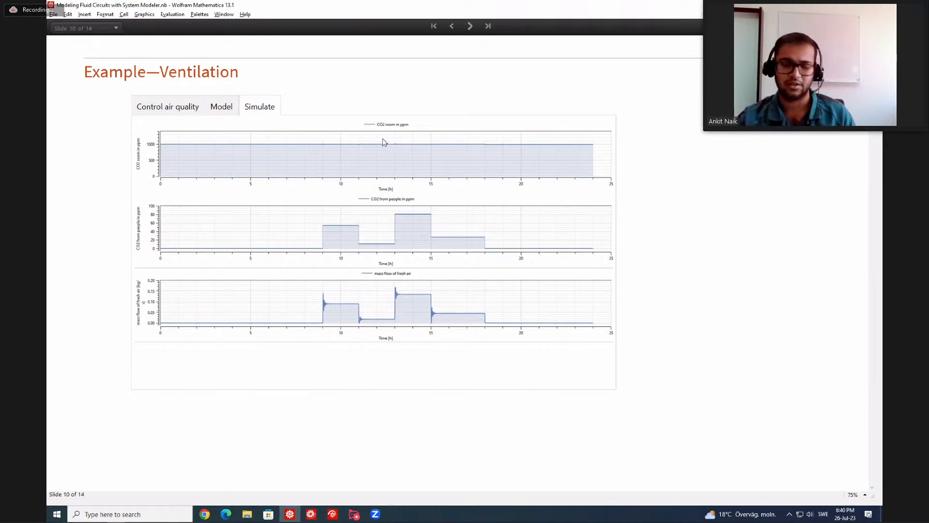
Advance to the Power Generation example slide and show its drum boiler model diagram and simulation plots.
{"action": "left_click", "coordinate": [469, 26]}
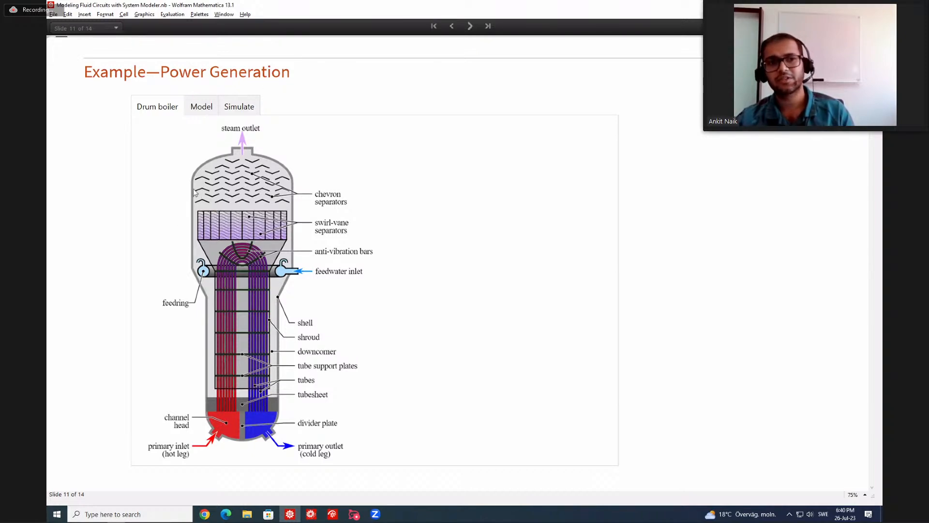
{"action": "left_click", "coordinate": [196, 109]}
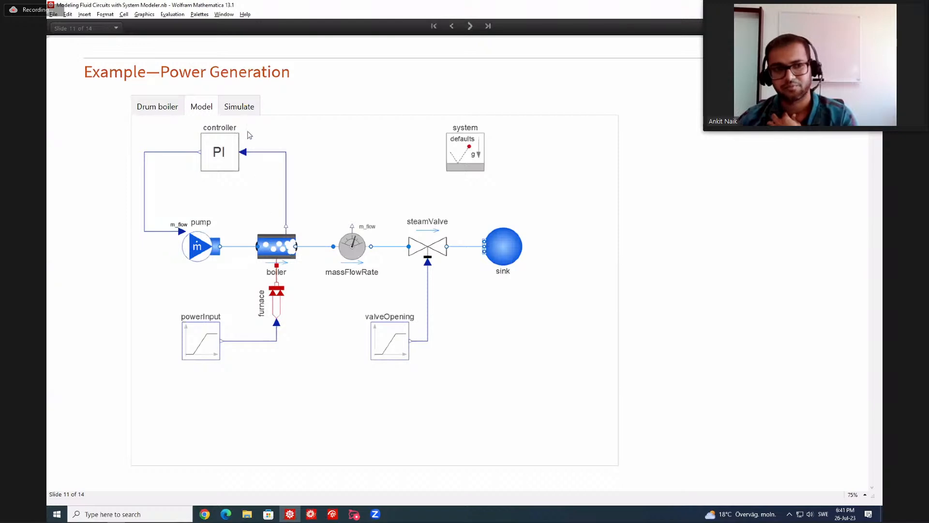
{"action": "left_click", "coordinate": [239, 107]}
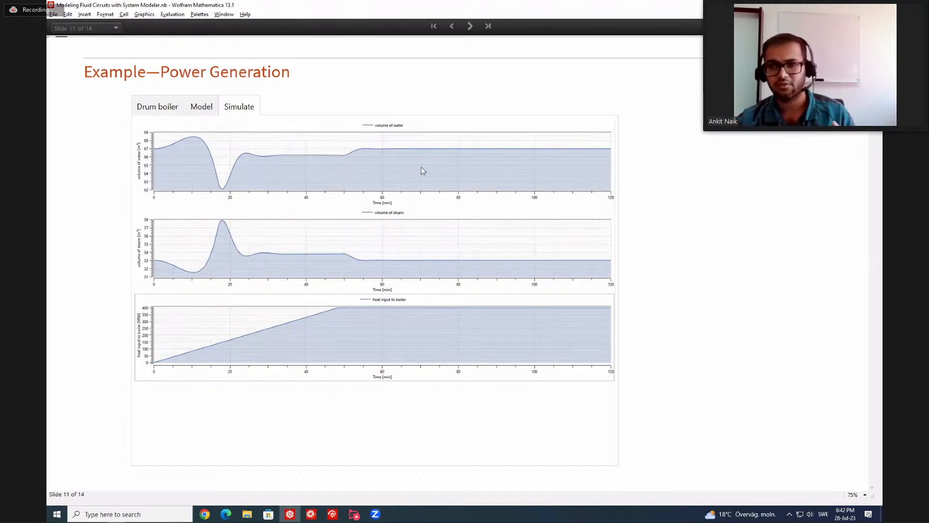
Advance past the Applications slide to the Learning Resources slide.
{"action": "left_click", "coordinate": [469, 29]}
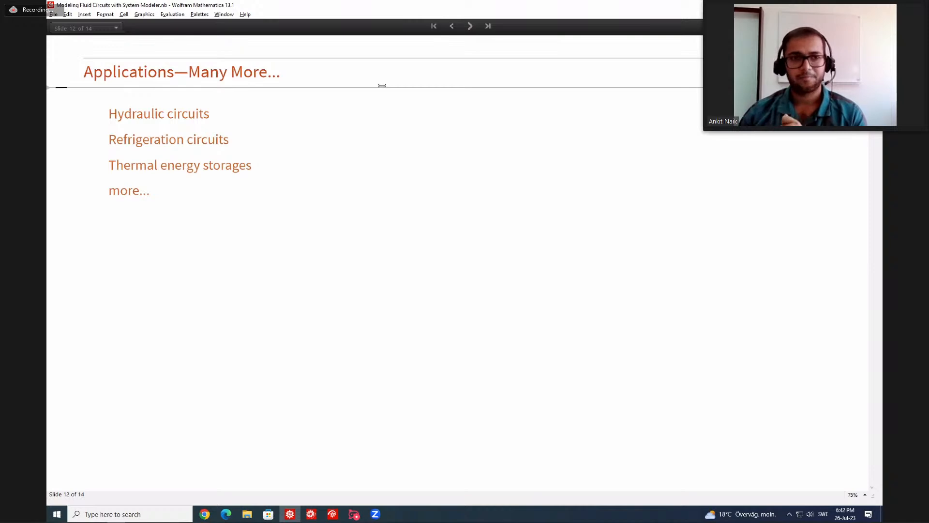
{"action": "left_click", "coordinate": [470, 25]}
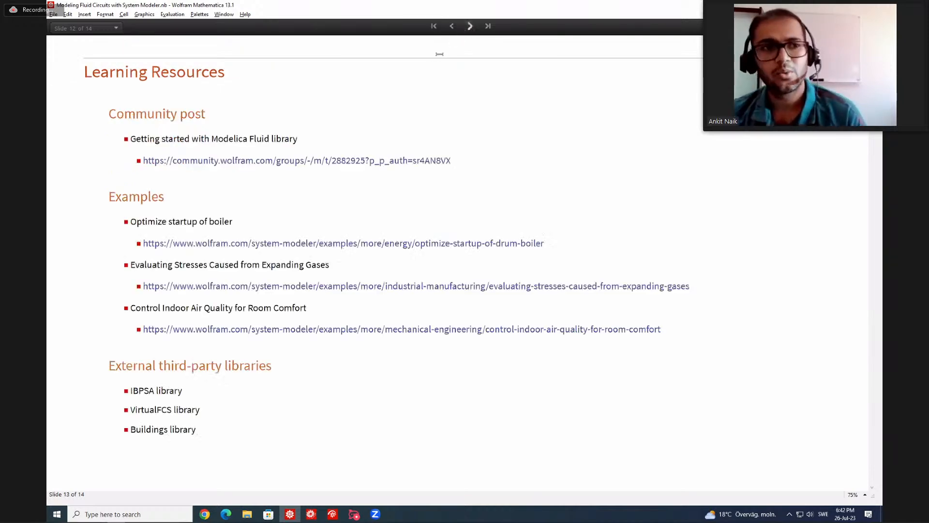
{"action": "left_click", "coordinate": [356, 87]}
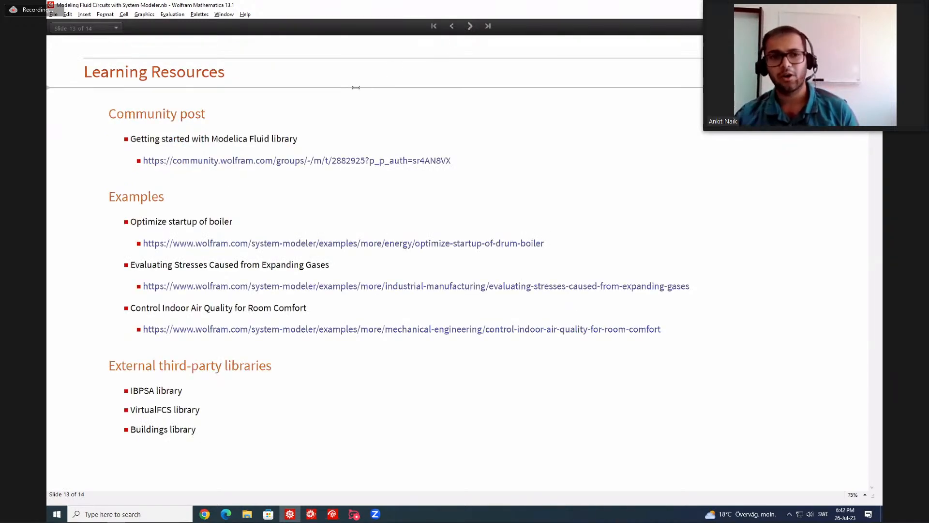
Switch to Chrome, maximize the Wolfram Community post on the Modelica Fluid Library, and review its five example parts.
{"action": "key", "text": "alt+Tab"}
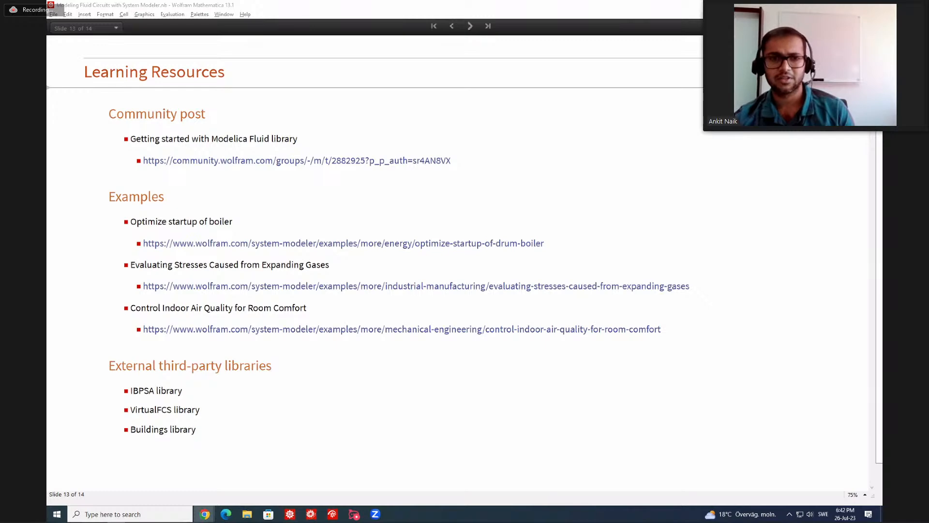
{"action": "left_click_drag", "start_coordinate": [882, 25], "coordinate": [292, 41]}
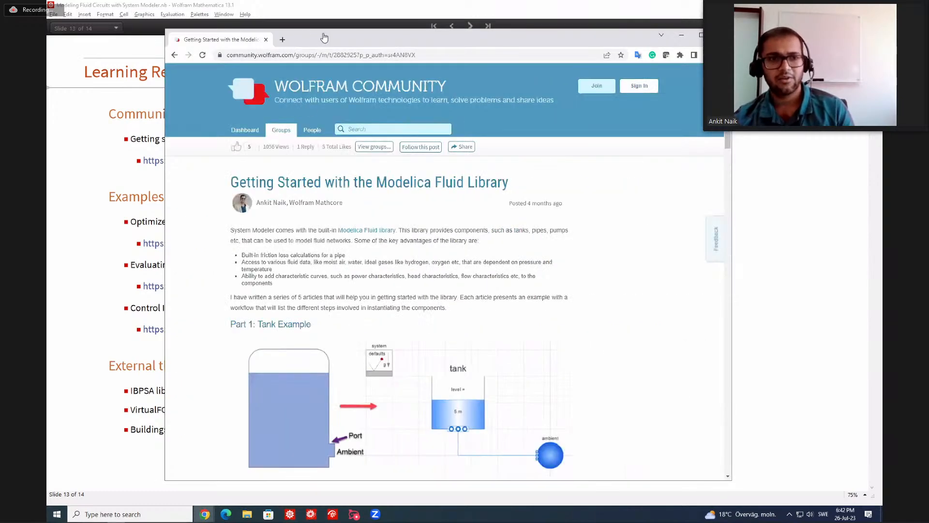
{"action": "double_click", "coordinate": [325, 37]}
{"action": "scroll", "coordinate": [301, 190], "scroll_direction": "down", "scroll_amount": 1}
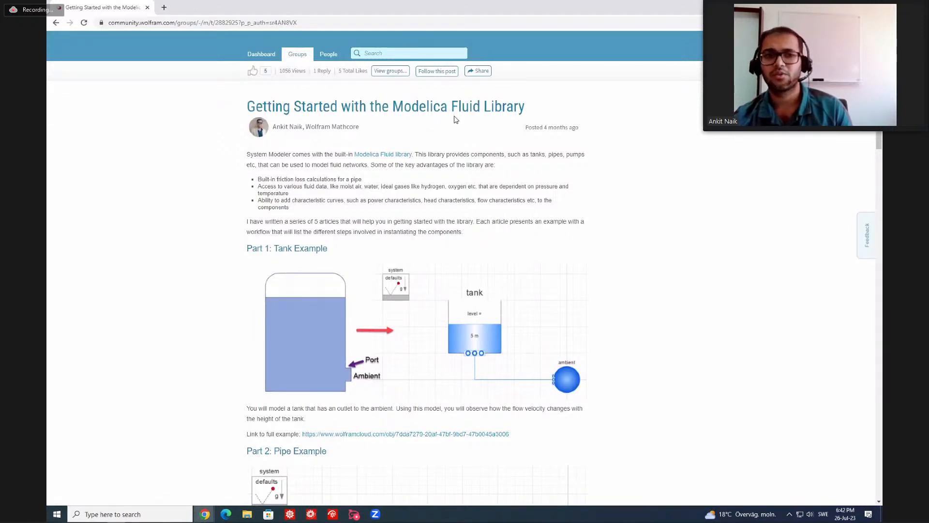
{"action": "scroll", "coordinate": [297, 201], "scroll_direction": "down", "scroll_amount": 3}
{"action": "scroll", "coordinate": [301, 232], "scroll_direction": "down", "scroll_amount": 3}
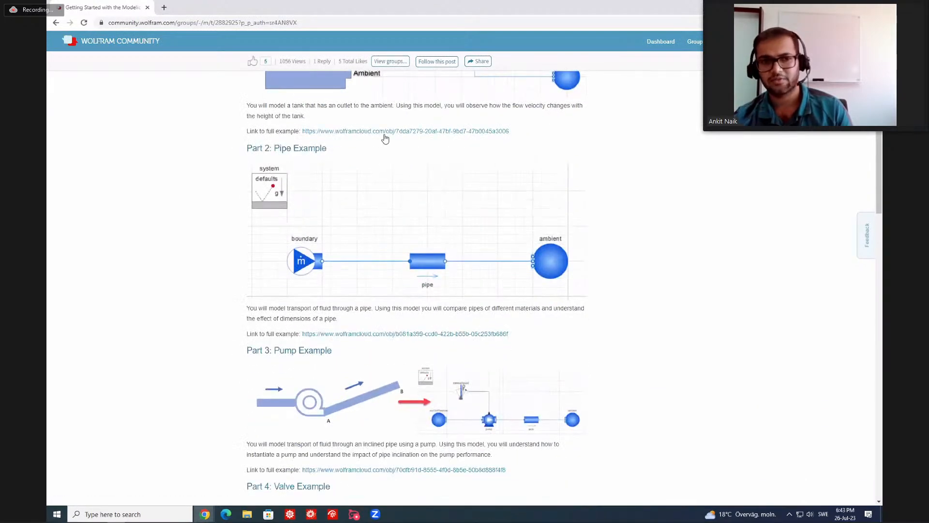
{"action": "scroll", "coordinate": [329, 178], "scroll_direction": "up", "scroll_amount": 3}
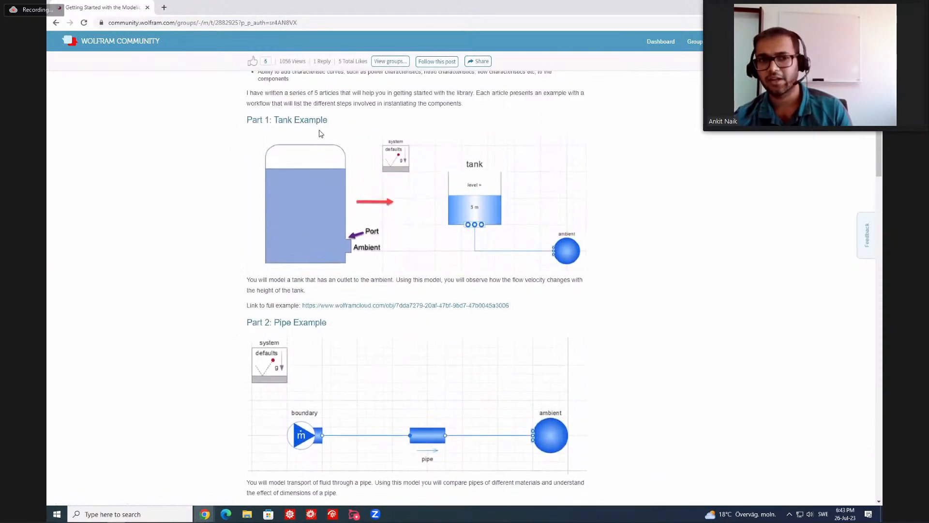
{"action": "scroll", "coordinate": [340, 290], "scroll_direction": "down", "scroll_amount": 5}
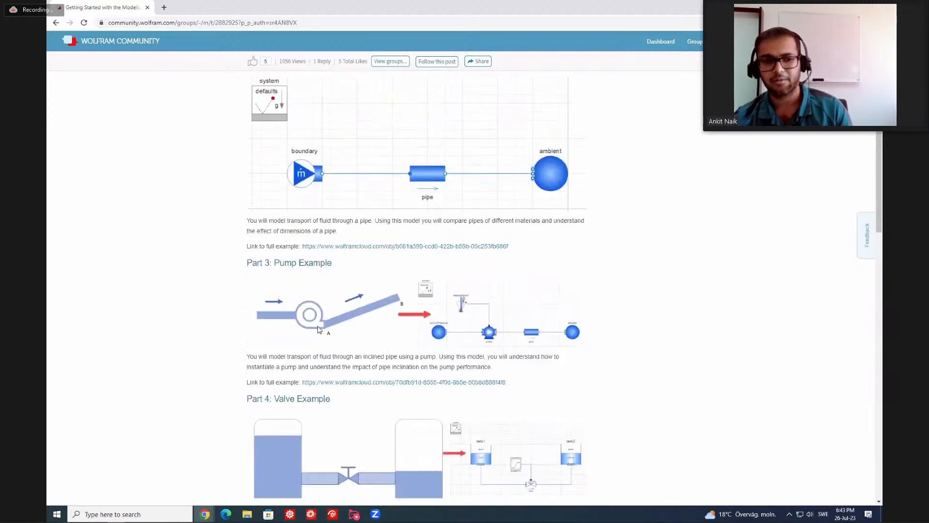
{"action": "scroll", "coordinate": [320, 330], "scroll_direction": "down", "scroll_amount": 5}
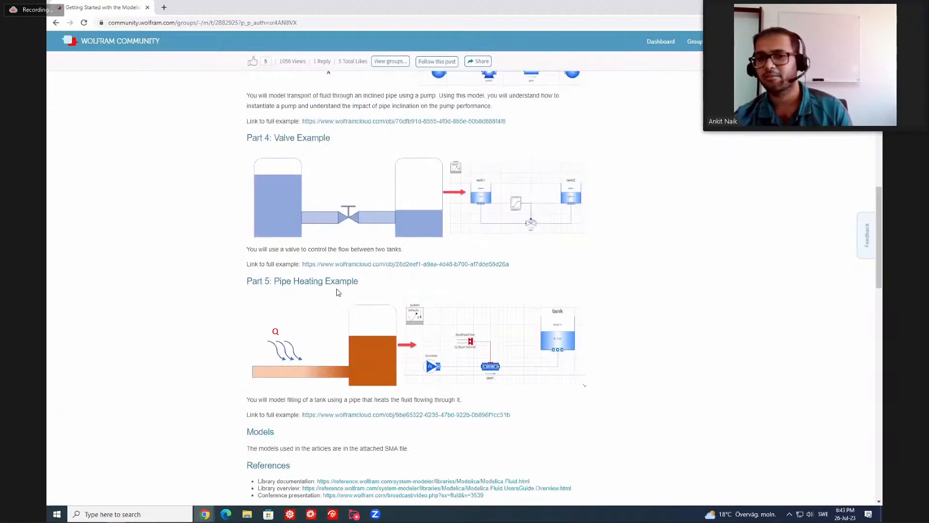
{"action": "scroll", "coordinate": [342, 289], "scroll_direction": "down", "scroll_amount": 1}
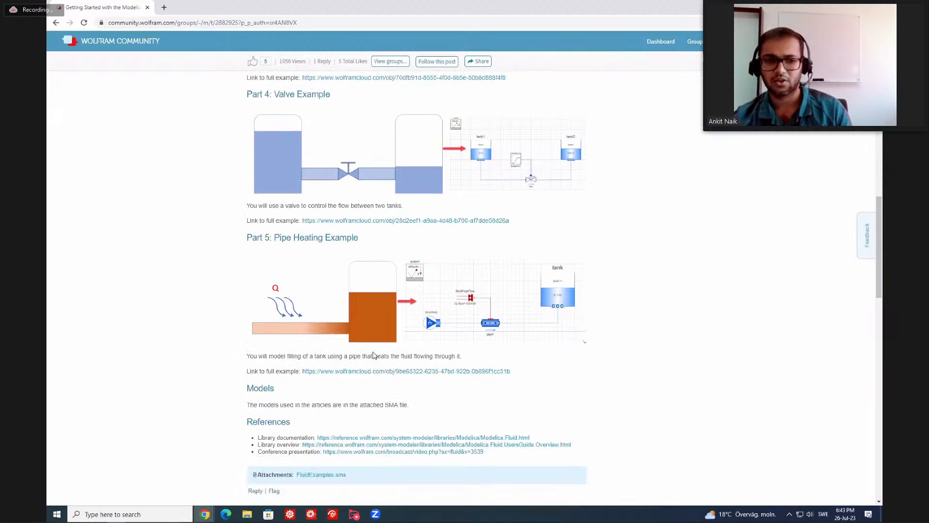
Open the full Part 5 Pipe Heating example in a new tab and review its modeling steps and result plots.
{"action": "right_click", "coordinate": [375, 371]}
{"action": "left_click", "coordinate": [387, 377]}
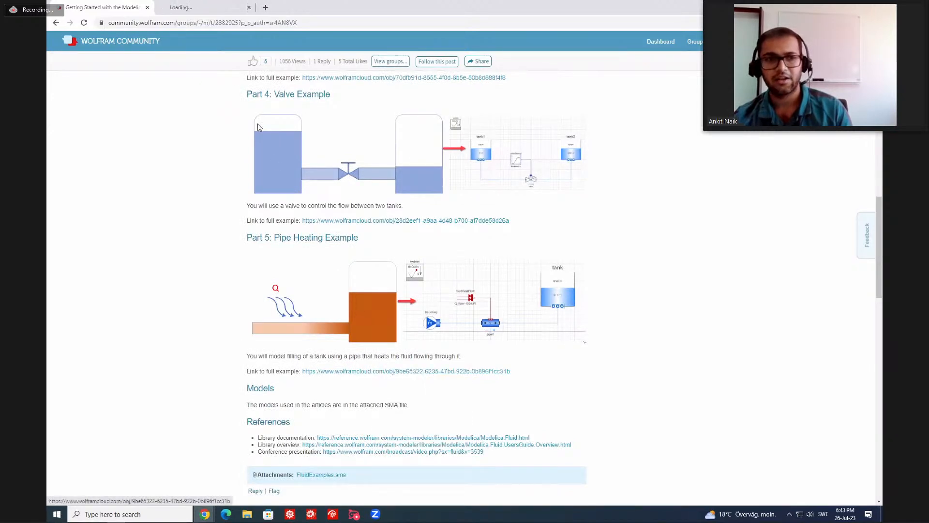
{"action": "left_click", "coordinate": [216, 9]}
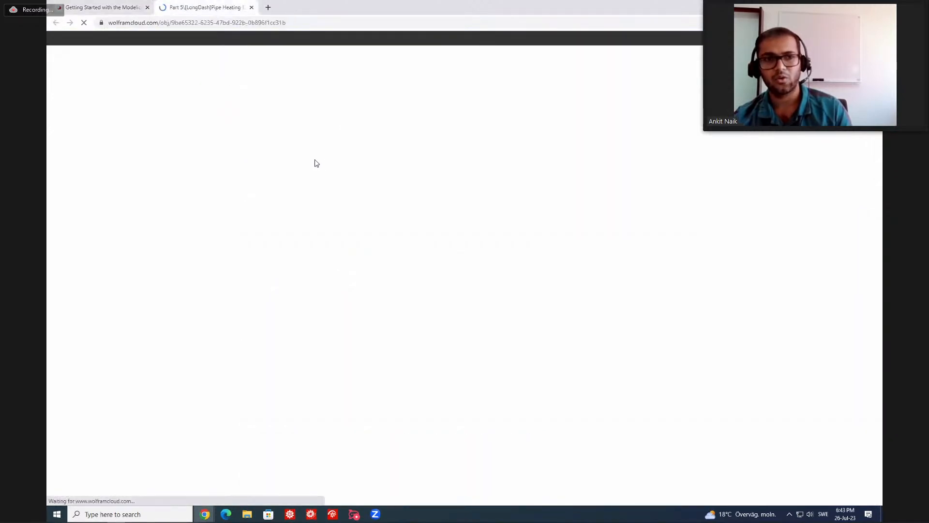
{"action": "scroll", "coordinate": [321, 206], "scroll_direction": "down", "scroll_amount": 4}
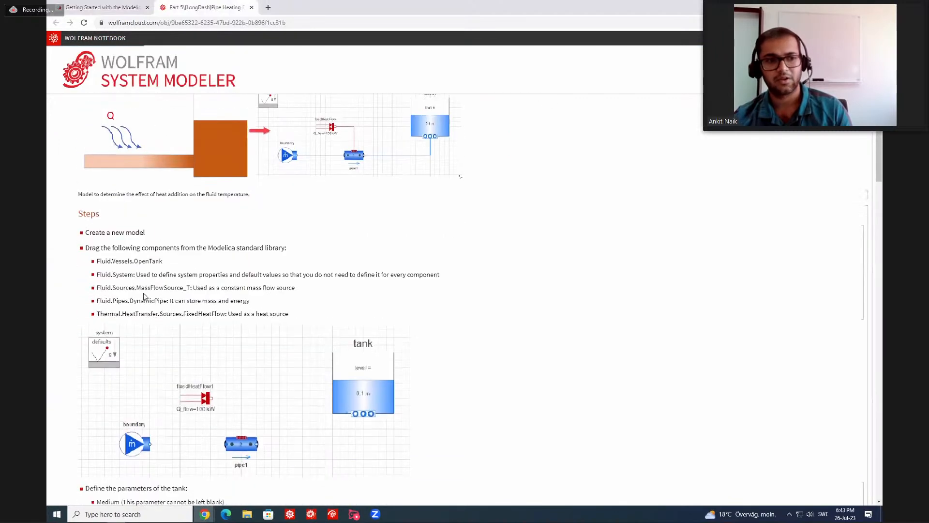
{"action": "scroll", "coordinate": [145, 297], "scroll_direction": "down", "scroll_amount": 5}
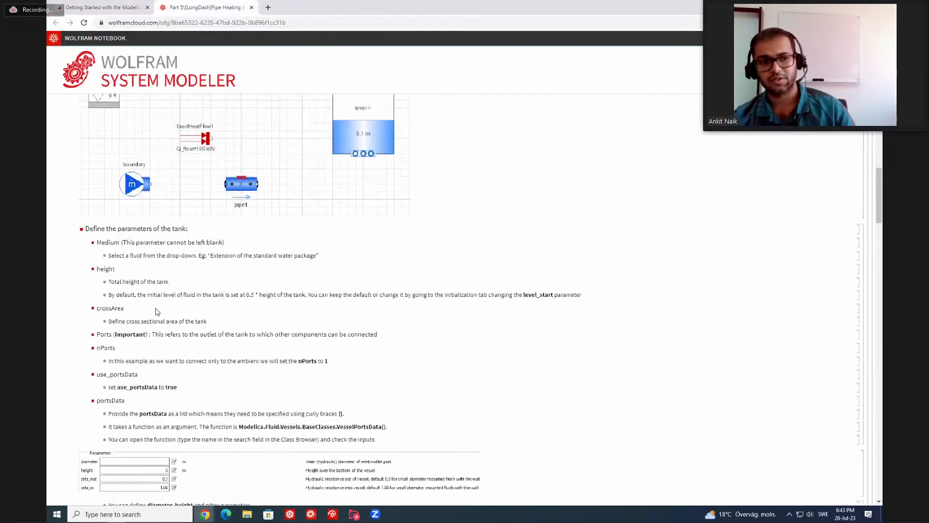
{"action": "scroll", "coordinate": [155, 310], "scroll_direction": "down", "scroll_amount": 3}
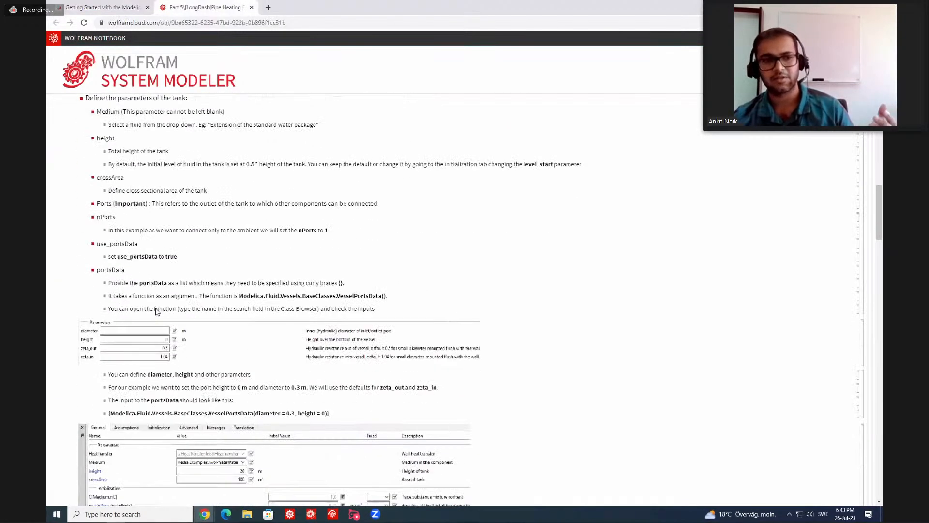
{"action": "scroll", "coordinate": [171, 308], "scroll_direction": "down", "scroll_amount": 2}
{"action": "scroll", "coordinate": [171, 309], "scroll_direction": "down", "scroll_amount": 15}
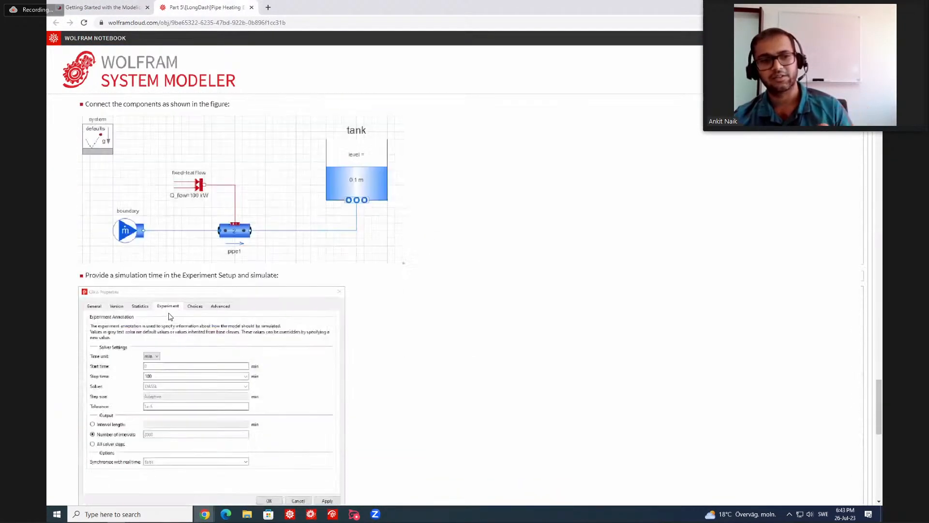
{"action": "scroll", "coordinate": [171, 317], "scroll_direction": "down", "scroll_amount": 9}
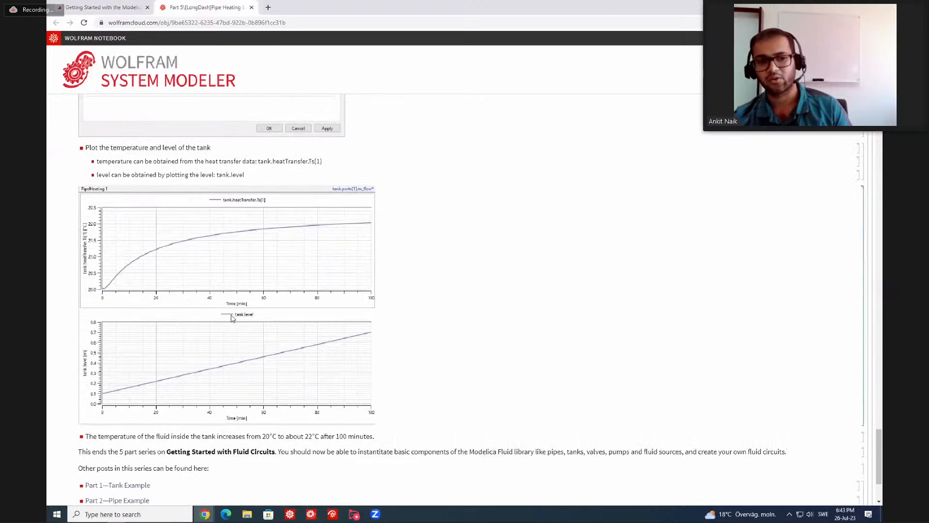
{"action": "scroll", "coordinate": [235, 317], "scroll_direction": "down", "scroll_amount": 1}
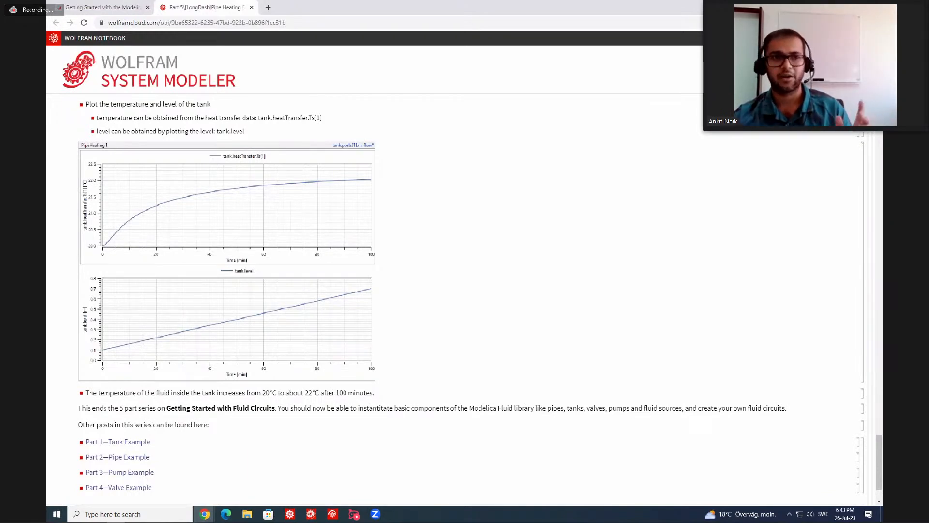
Bring up and maximize the browser window with the Wolfram examples and examine the Optimize Startup of Drum Boiler page's model.
{"action": "key", "text": "alt+Tab"}
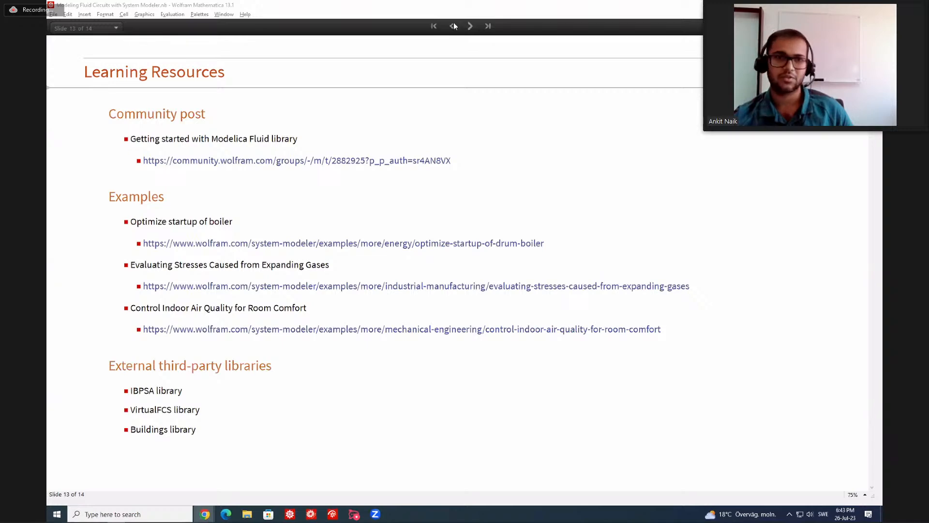
{"action": "left_click_drag", "start_coordinate": [454, 26], "coordinate": [529, 29]}
{"action": "double_click", "coordinate": [529, 29]}
{"action": "scroll", "coordinate": [333, 310], "scroll_direction": "down", "scroll_amount": 2}
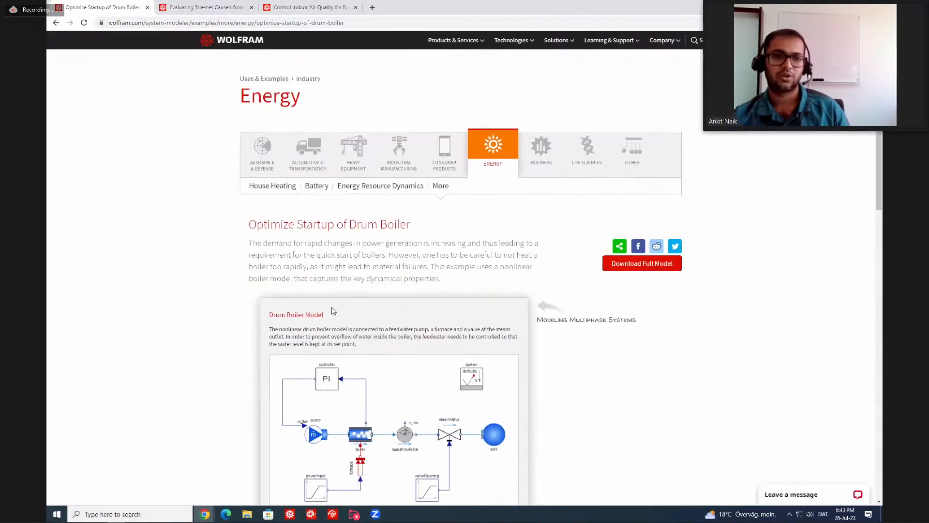
{"action": "scroll", "coordinate": [333, 311], "scroll_direction": "down", "scroll_amount": 1}
{"action": "scroll", "coordinate": [326, 276], "scroll_direction": "down", "scroll_amount": 1}
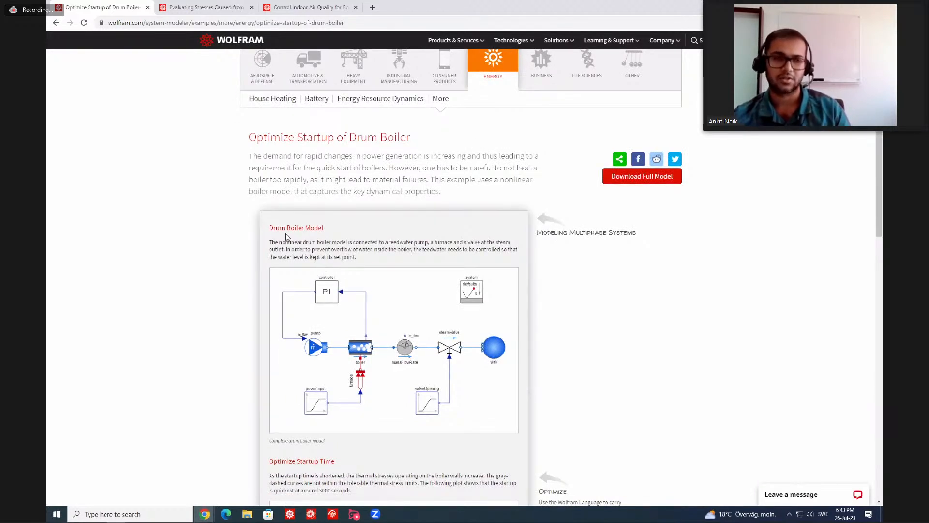
{"action": "scroll", "coordinate": [303, 247], "scroll_direction": "down", "scroll_amount": 1}
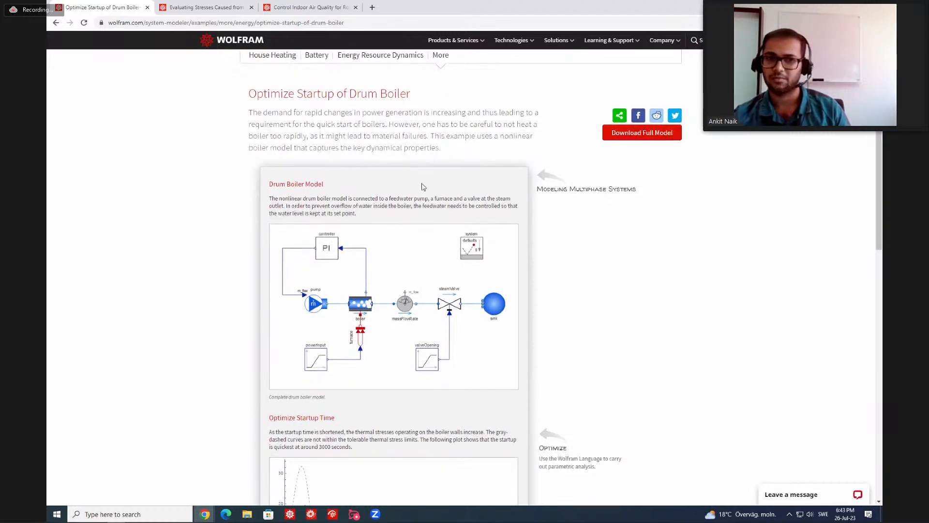
Show the Evaluating Stresses Caused from Expanding Gases example and examine its model and real-data simulation sections.
{"action": "left_click", "coordinate": [211, 6]}
{"action": "scroll", "coordinate": [324, 255], "scroll_direction": "down", "scroll_amount": 5}
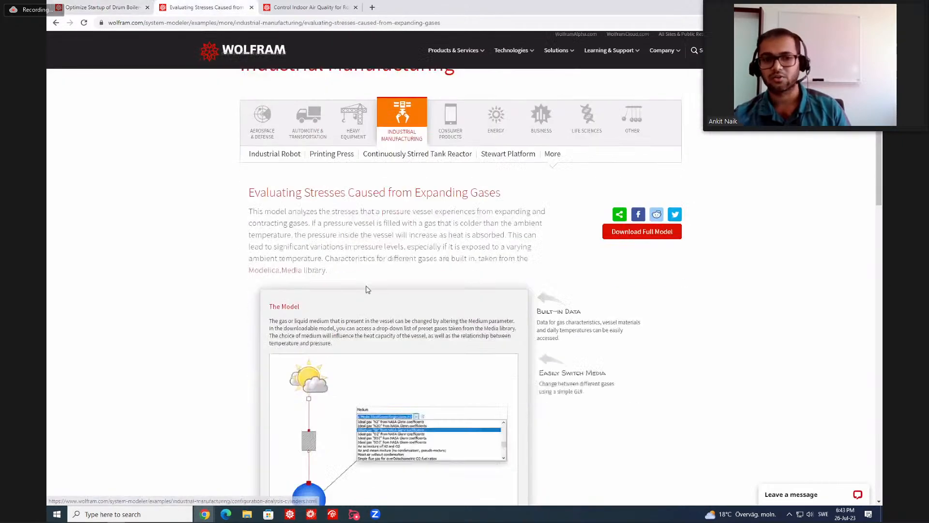
{"action": "scroll", "coordinate": [319, 359], "scroll_direction": "down", "scroll_amount": 1}
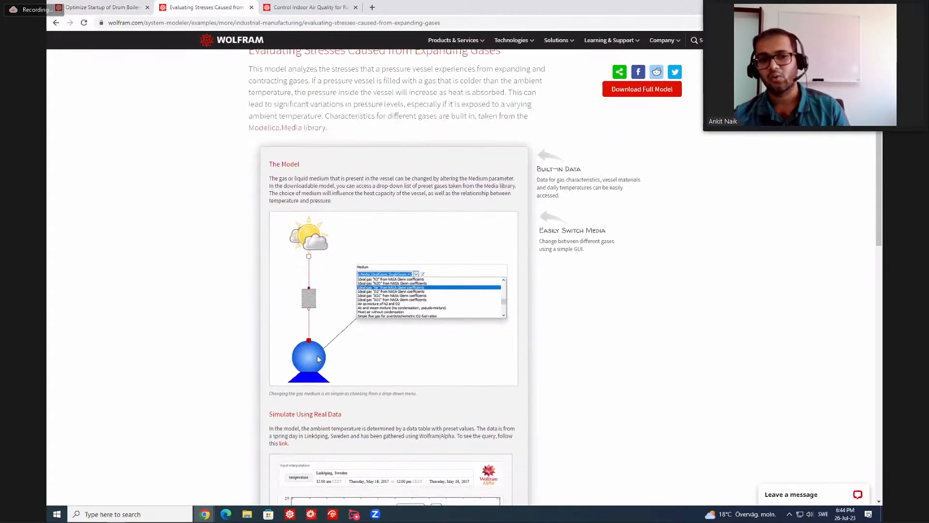
{"action": "scroll", "coordinate": [305, 360], "scroll_direction": "down", "scroll_amount": 1}
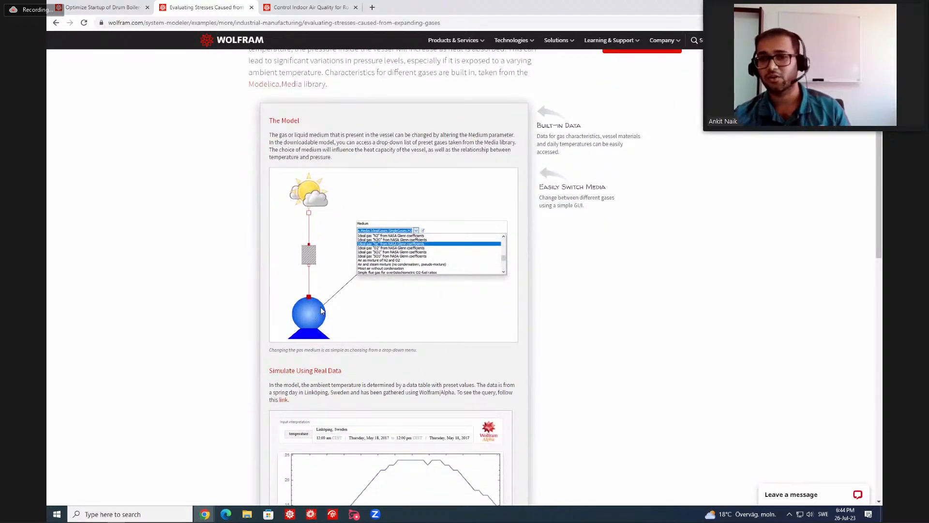
{"action": "scroll", "coordinate": [321, 311], "scroll_direction": "down", "scroll_amount": 1}
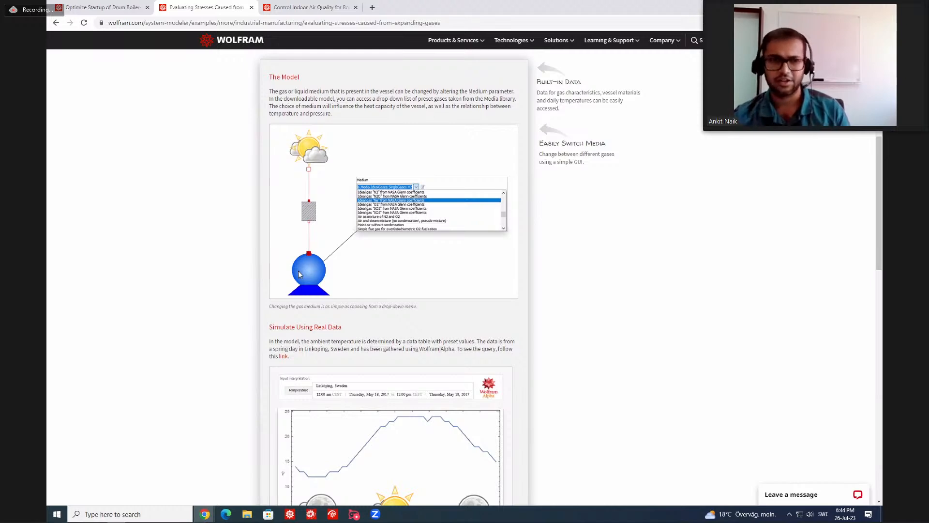
Examine the Control Indoor Air Quality for Room Comfort example's ventilation model and return to the Learning Resources slide in Mathematica.
{"action": "key", "text": "ctrl+Tab"}
{"action": "scroll", "coordinate": [345, 336], "scroll_direction": "down", "scroll_amount": 4}
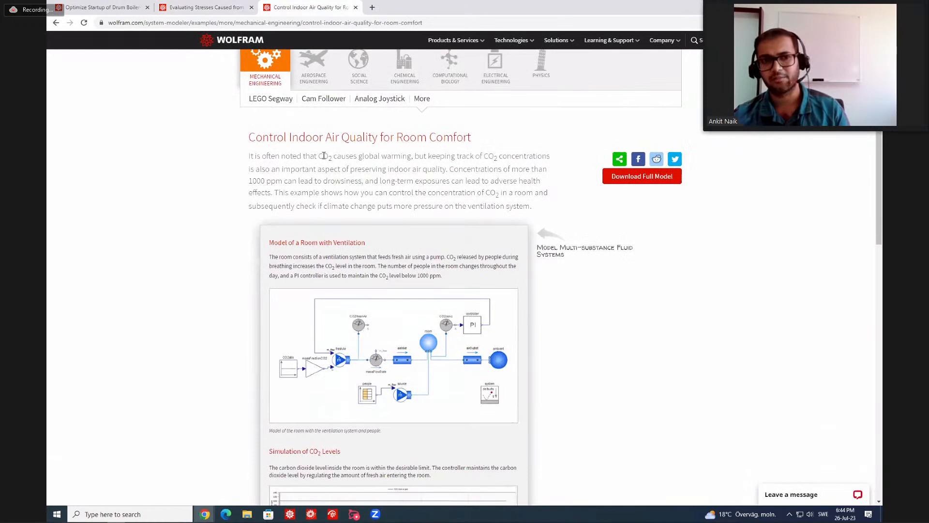
{"action": "scroll", "coordinate": [374, 186], "scroll_direction": "down", "scroll_amount": 1}
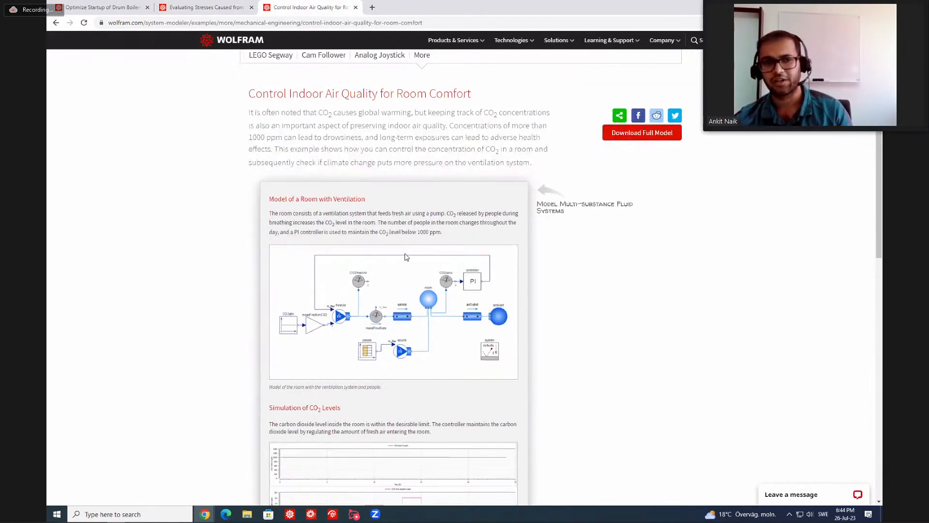
{"action": "scroll", "coordinate": [405, 259], "scroll_direction": "down", "scroll_amount": 1}
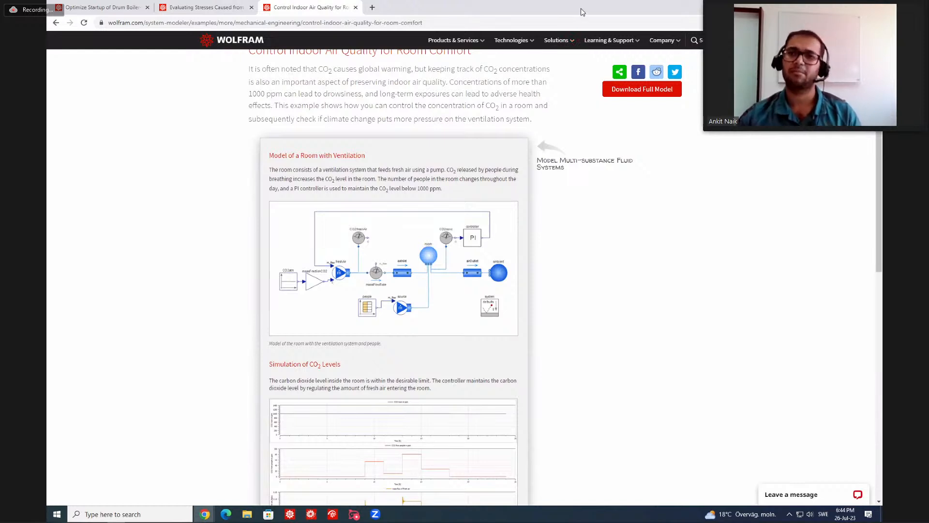
{"action": "key", "text": "alt+Tab"}
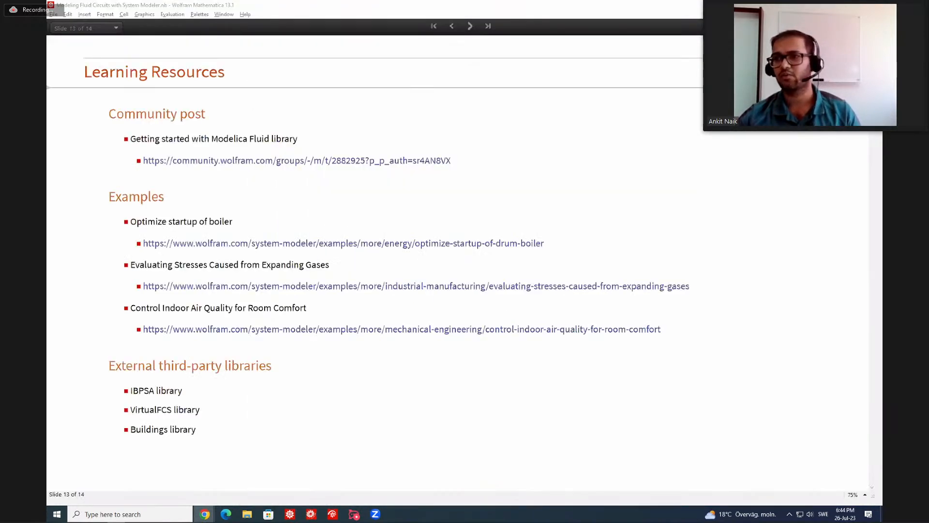
{"action": "left_click", "coordinate": [610, 113]}
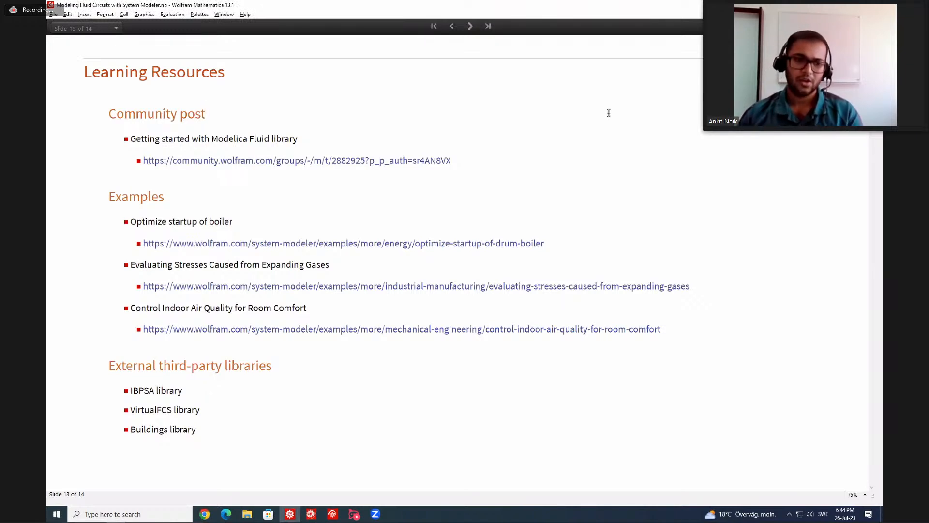
Advance the presentation from the Learning Resources slide to the Questions slide.
{"action": "left_click", "coordinate": [151, 378]}
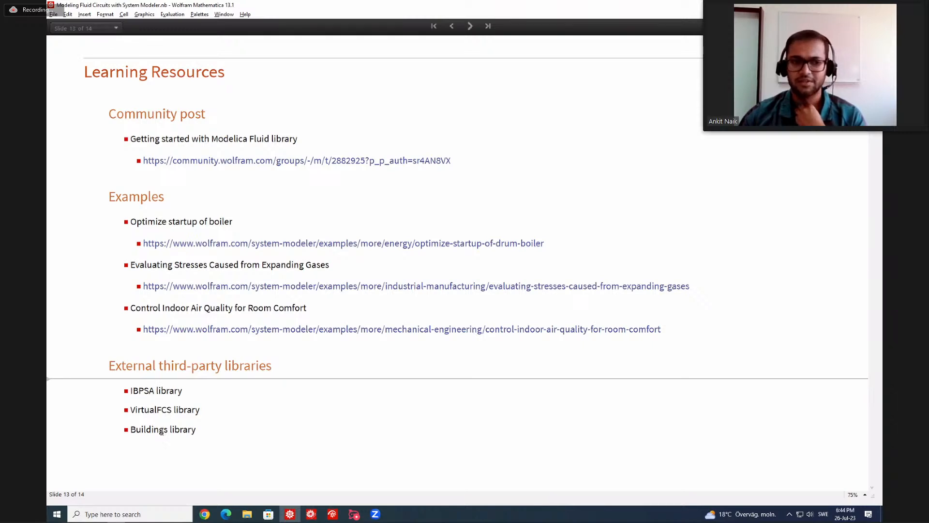
{"action": "left_click", "coordinate": [172, 441]}
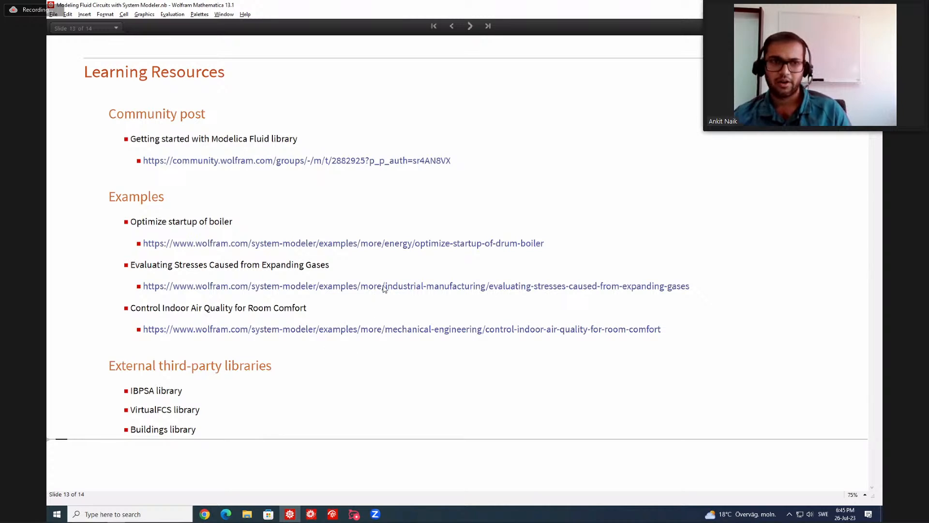
{"action": "left_click", "coordinate": [470, 26]}
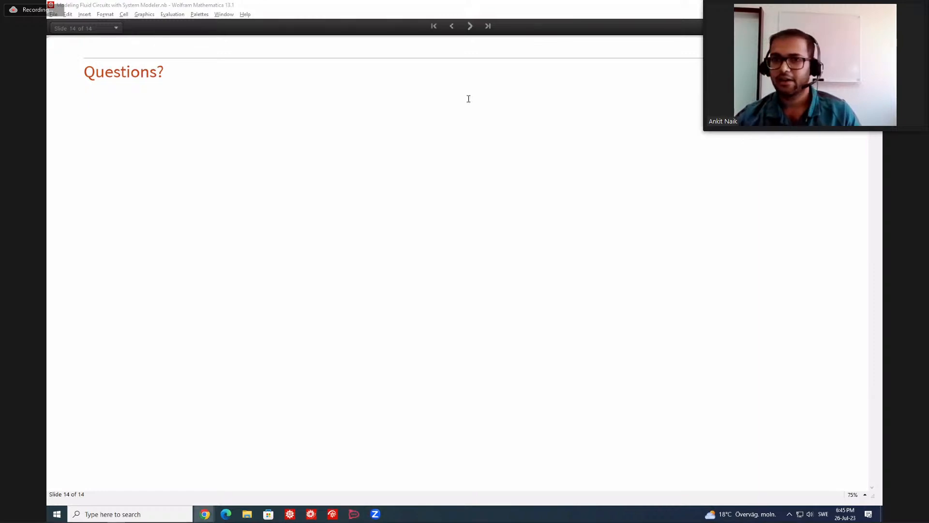
Switch to Chrome, search for "libr" and open the Hydraulic library page of the System Modeler documentation.
{"action": "double_click", "coordinate": [415, 98]}
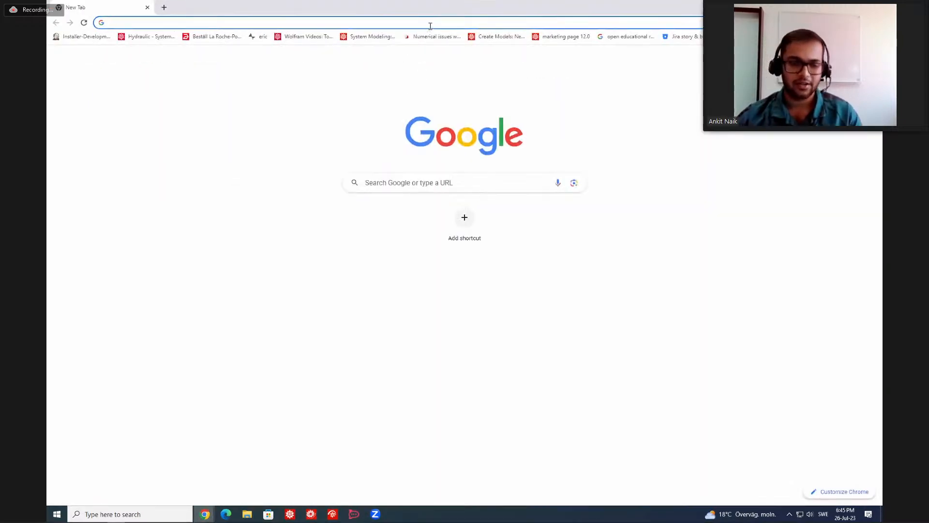
{"action": "type", "text": "libr"}
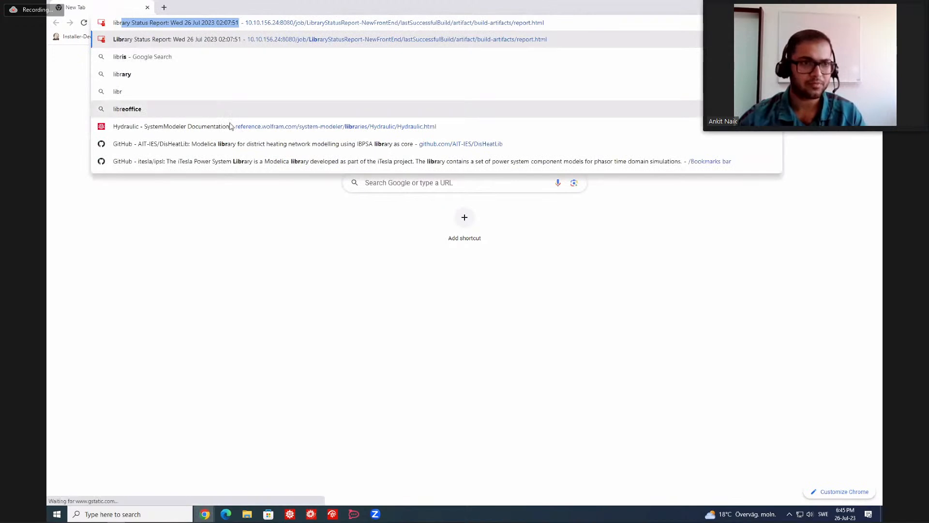
{"action": "left_click", "coordinate": [216, 127]}
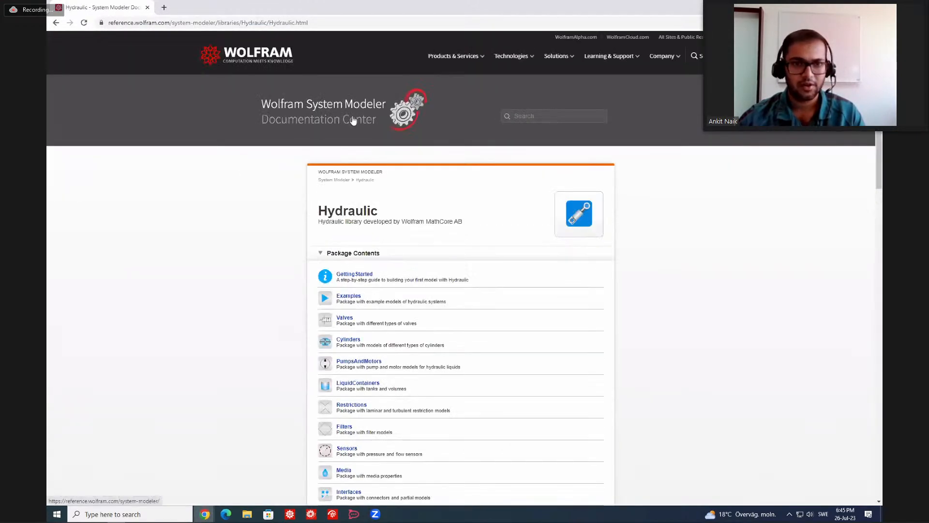
Go to the System Modeler product page, open its Model Libraries page and review the available libraries.
{"action": "mouse_move", "coordinate": [454, 59]}
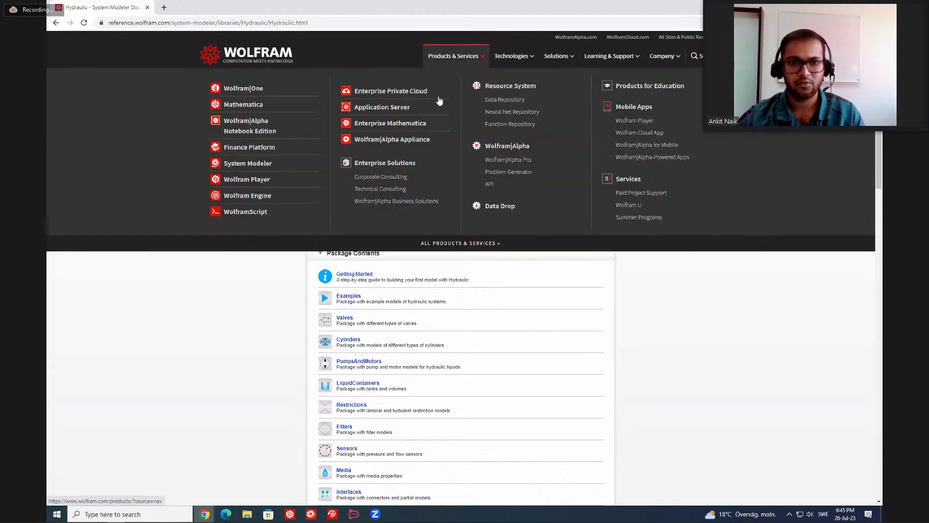
{"action": "left_click", "coordinate": [245, 164]}
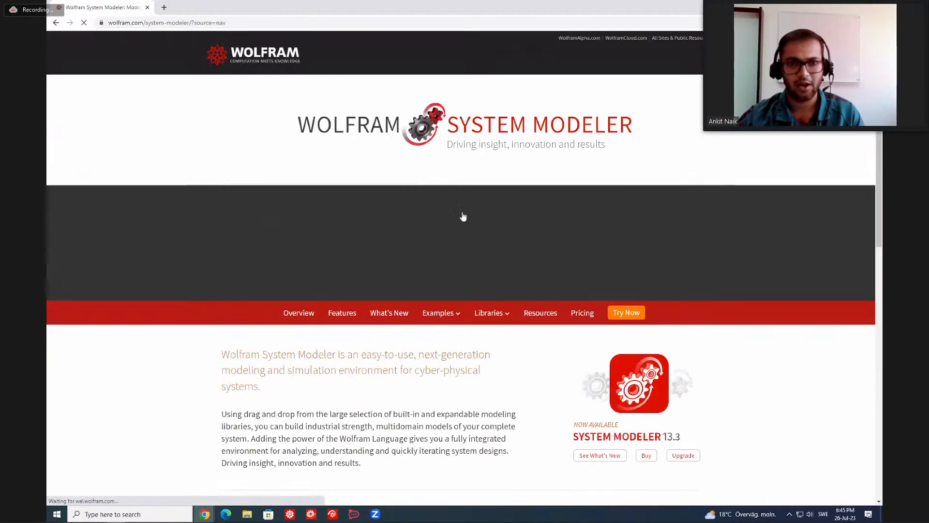
{"action": "scroll", "coordinate": [335, 221], "scroll_direction": "down", "scroll_amount": 1}
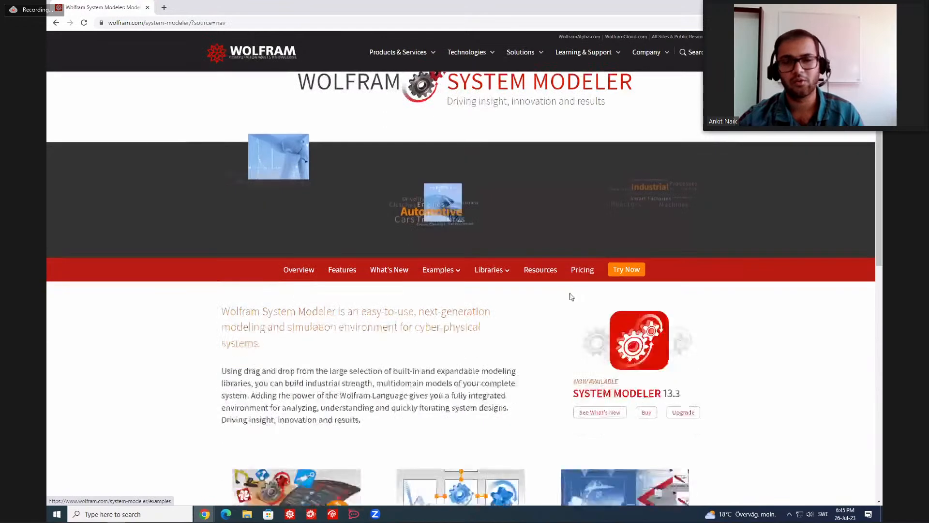
{"action": "mouse_move", "coordinate": [490, 270]}
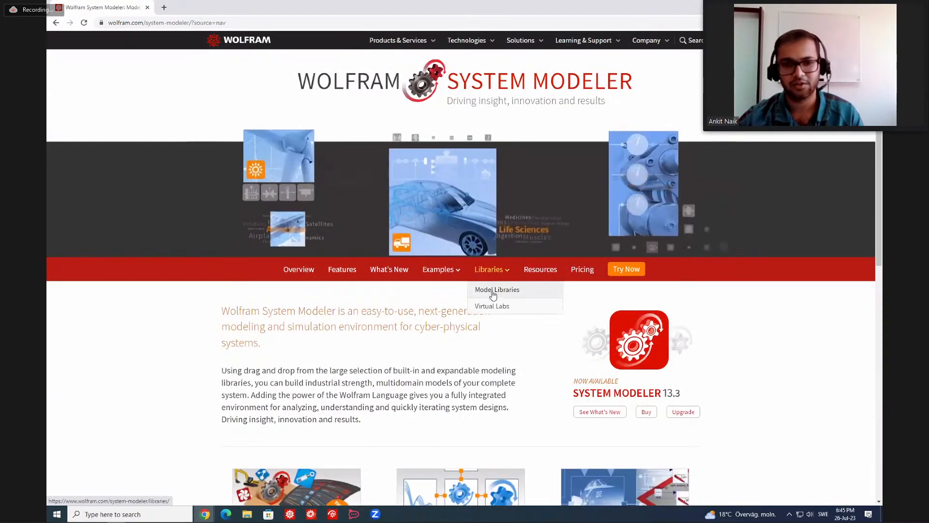
{"action": "left_click", "coordinate": [492, 291]}
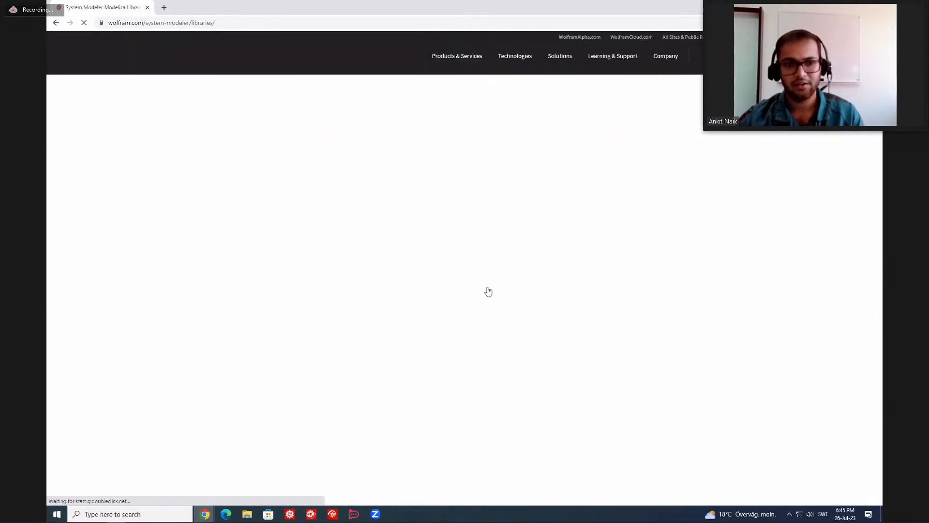
{"action": "scroll", "coordinate": [452, 285], "scroll_direction": "down", "scroll_amount": 3}
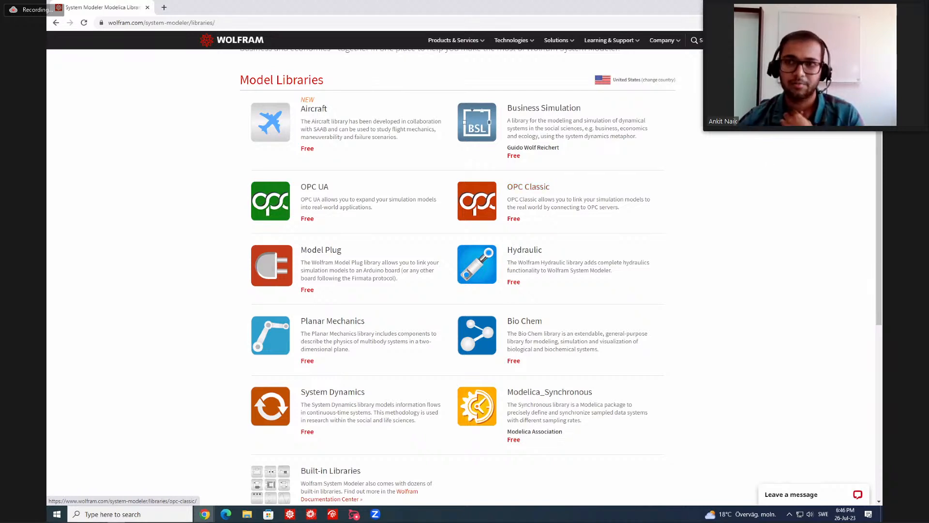
Switch to System Modeler Model Center and copy boundary2, pipe1 and boundary1 from ControlledTankHeating into the upper middle of a new model named test.
{"action": "left_click", "coordinate": [833, 7]}
{"action": "left_click", "coordinate": [833, 7]}
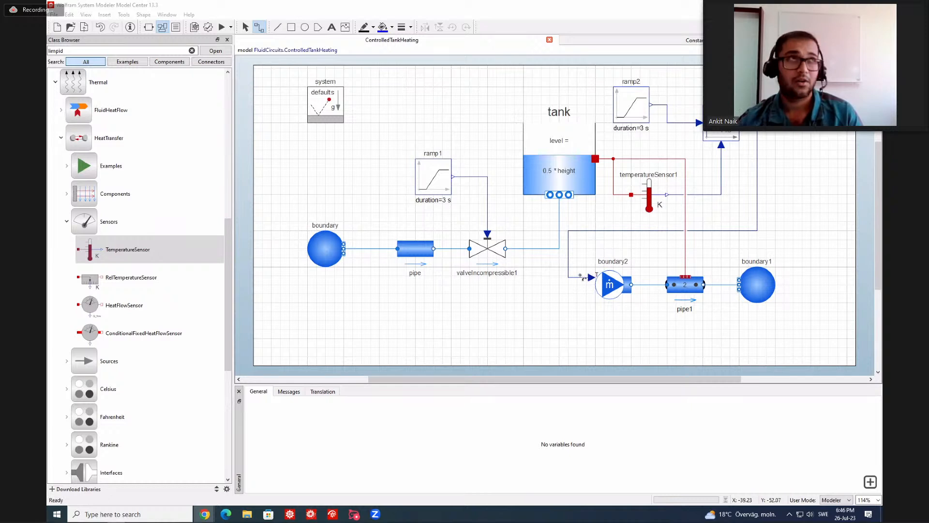
{"action": "left_click_drag", "start_coordinate": [615, 258], "coordinate": [750, 300]}
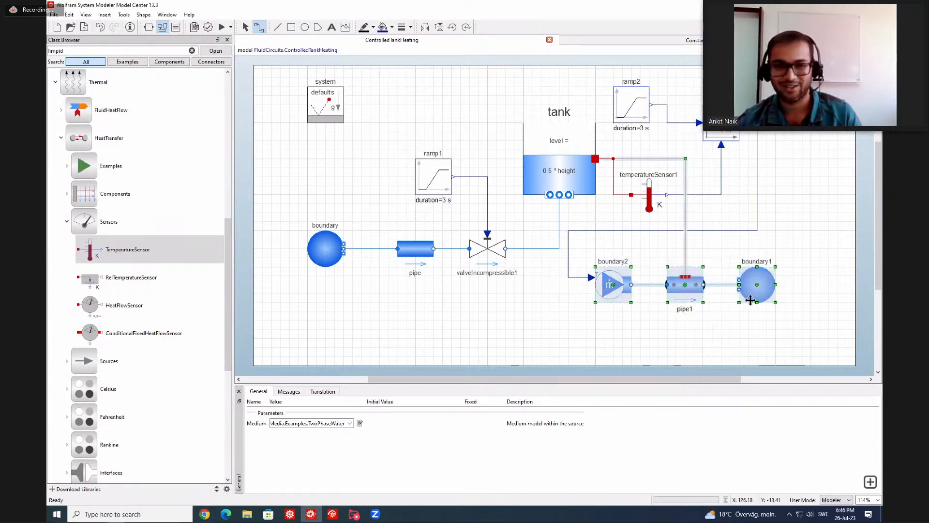
{"action": "left_click", "coordinate": [57, 27]}
{"action": "type", "text": "test"}
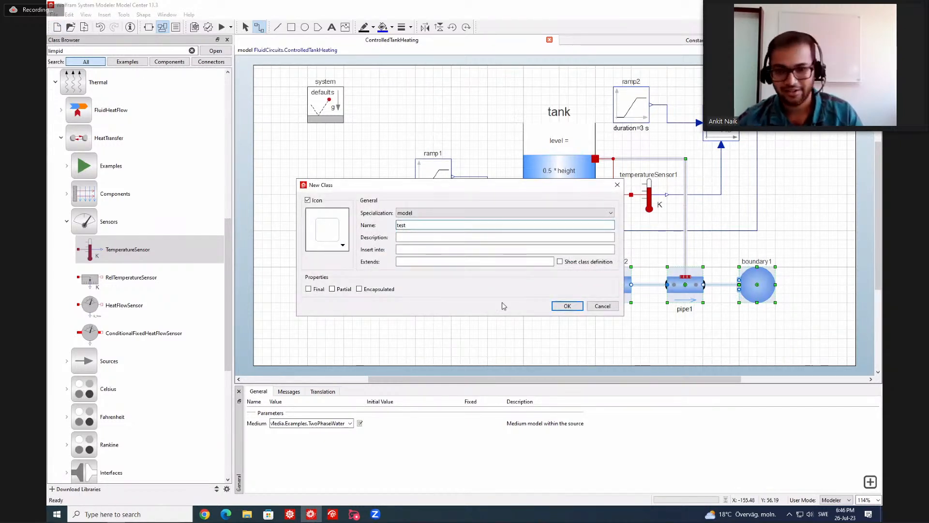
{"action": "left_click", "coordinate": [568, 306]}
{"action": "key", "text": "ctrl+v"}
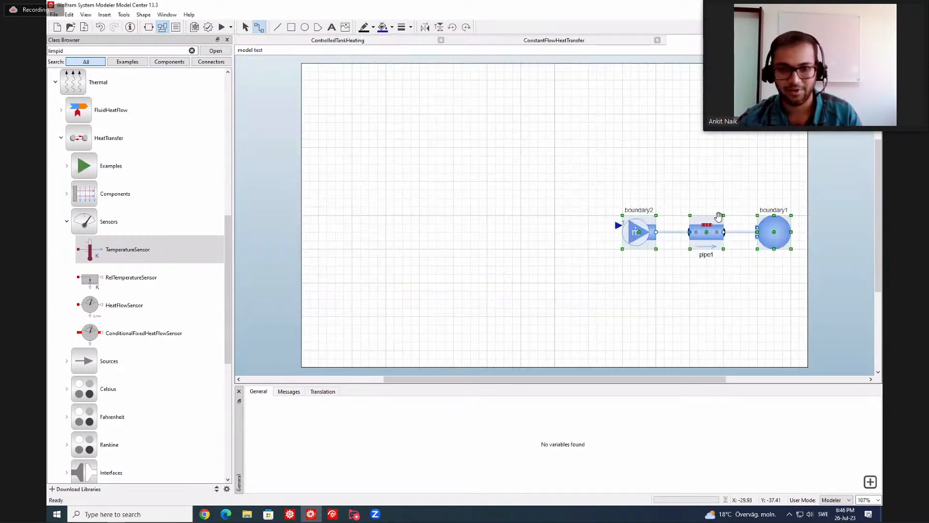
{"action": "left_click_drag", "start_coordinate": [639, 195], "coordinate": [762, 252]}
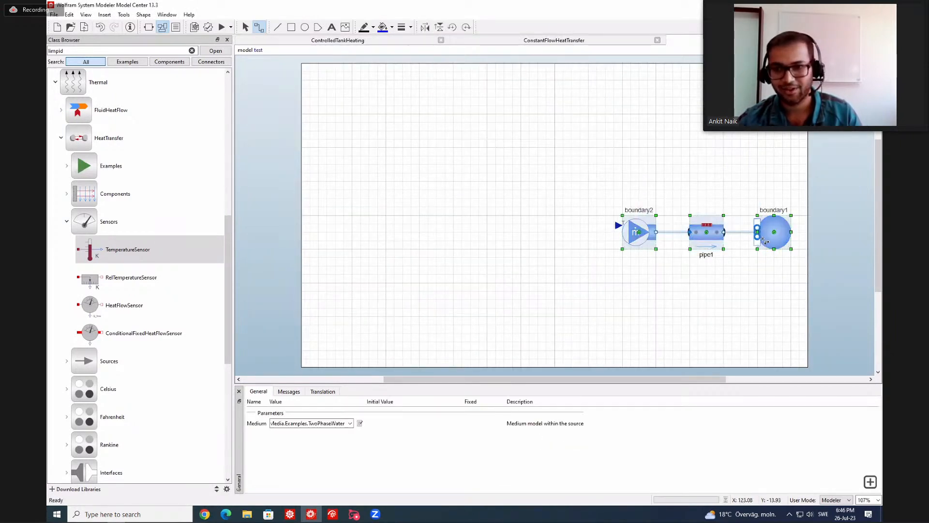
{"action": "left_click_drag", "start_coordinate": [717, 228], "coordinate": [523, 181]}
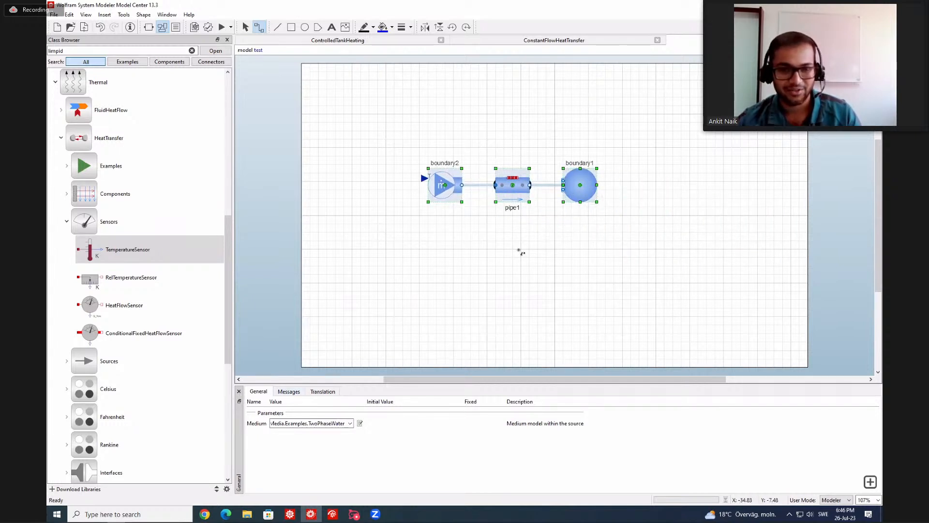
Set use_HeatTransfer to false in the assumptions of pipe1.
{"action": "left_click", "coordinate": [513, 185]}
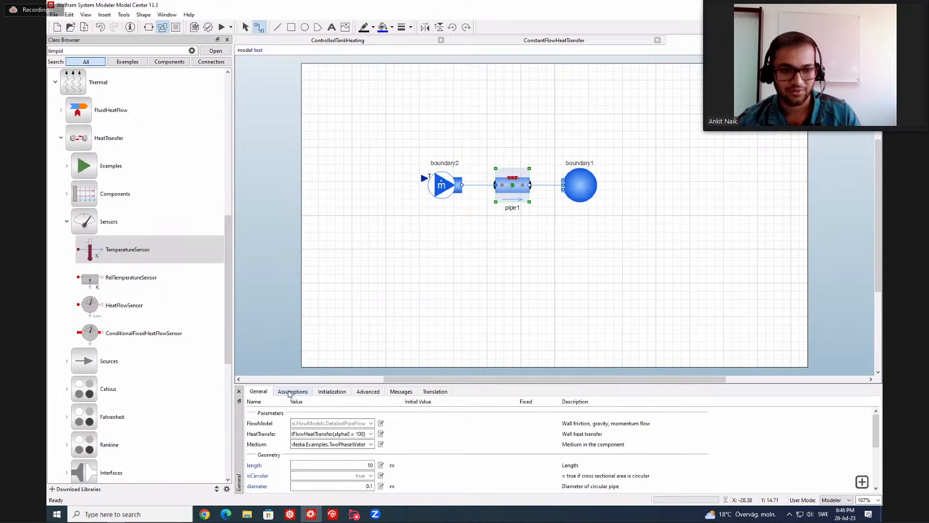
{"action": "left_click", "coordinate": [290, 393]}
{"action": "left_click", "coordinate": [362, 486]}
{"action": "left_click", "coordinate": [360, 502]}
{"action": "left_click", "coordinate": [431, 262]}
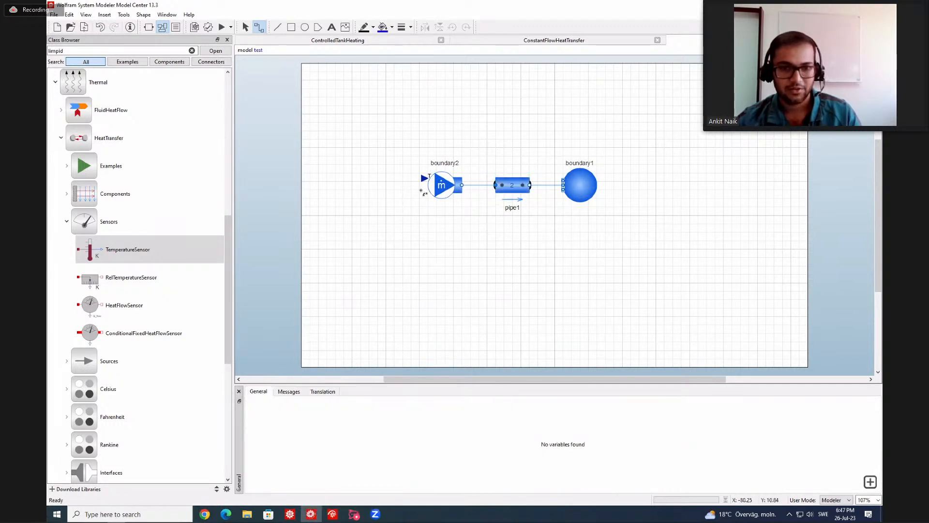
Create an input connector feeding the temperature input of boundary2.
{"action": "left_click_drag", "start_coordinate": [407, 181], "coordinate": [352, 183]}
{"action": "left_click", "coordinate": [416, 183]}
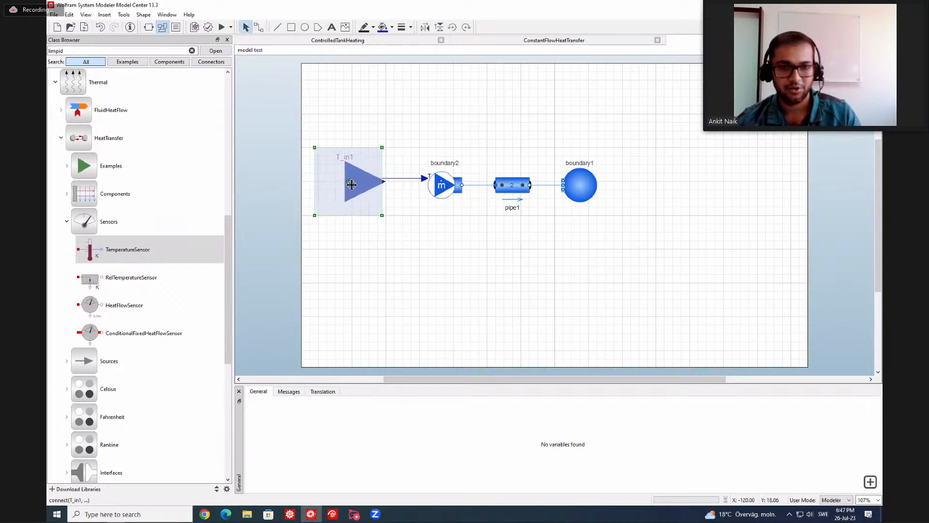
Review the parameters of boundary2, pipe1 and boundary1, and validate the test model.
{"action": "left_click", "coordinate": [445, 188]}
{"action": "scroll", "coordinate": [402, 462], "scroll_direction": "down", "scroll_amount": 1}
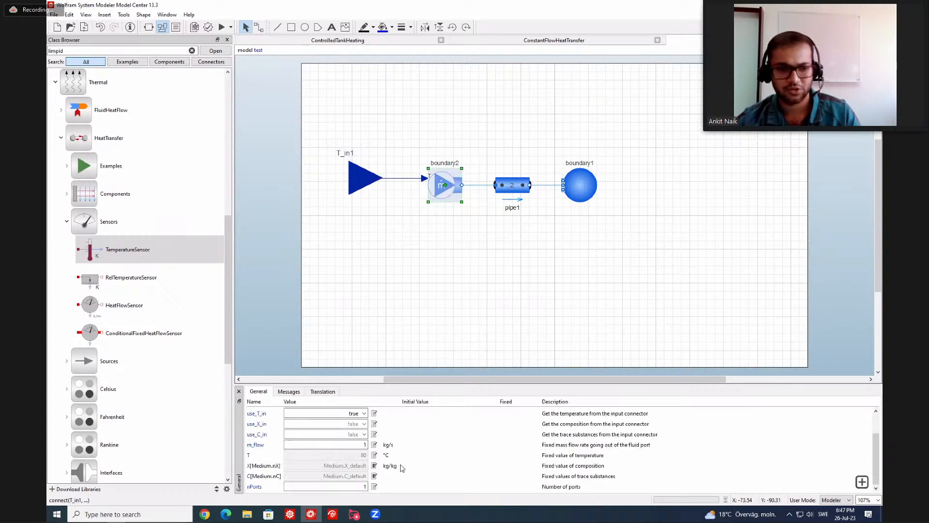
{"action": "left_click", "coordinate": [508, 184]}
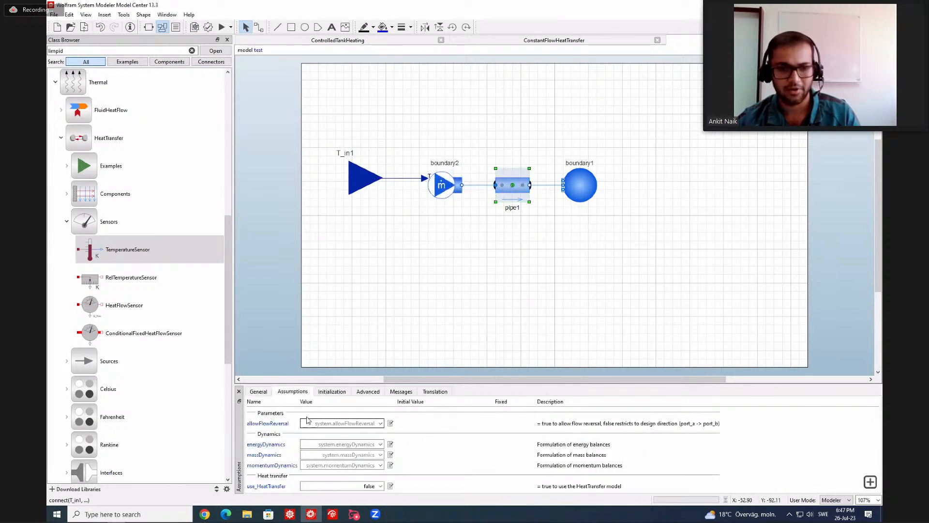
{"action": "left_click", "coordinate": [260, 395]}
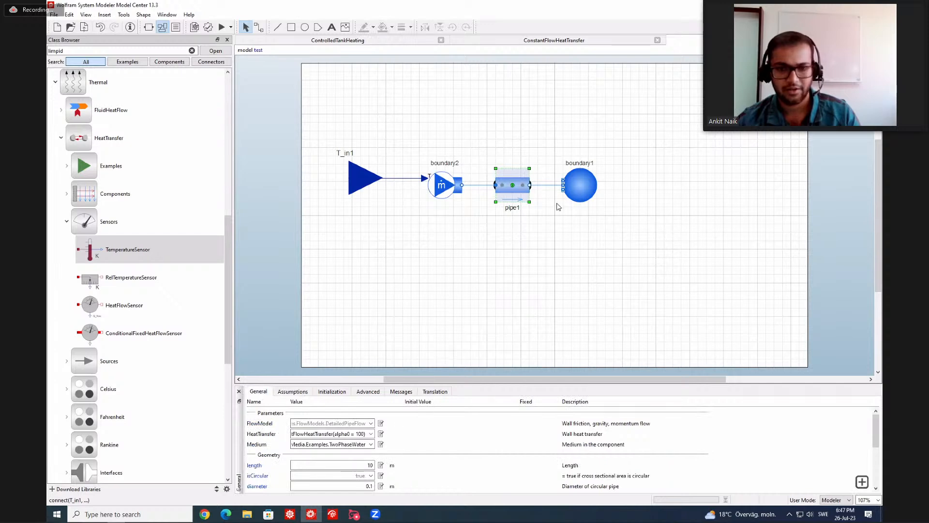
{"action": "left_click", "coordinate": [580, 186]}
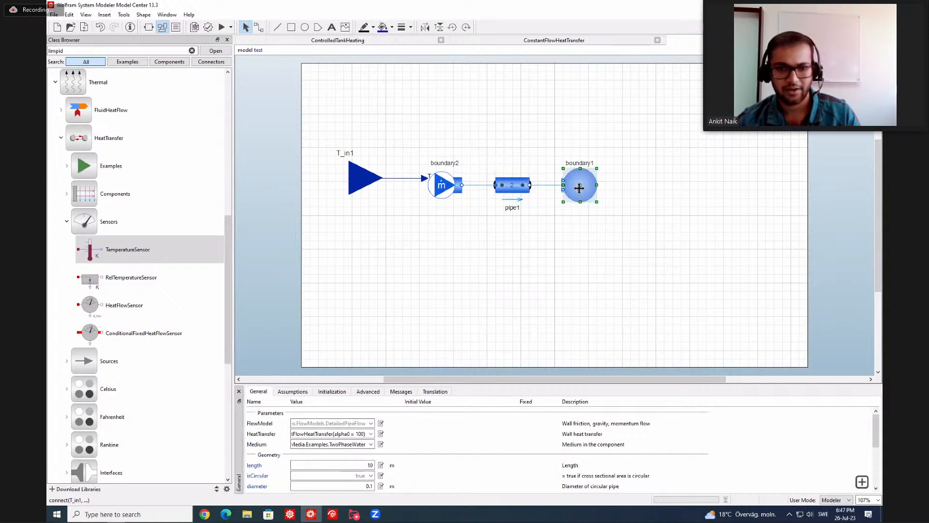
{"action": "left_click", "coordinate": [477, 256]}
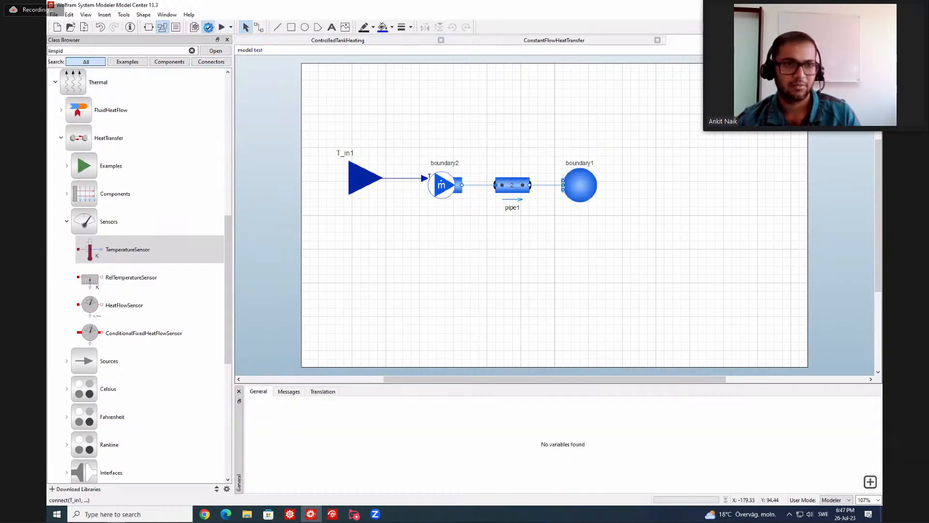
{"action": "left_click", "coordinate": [208, 27]}
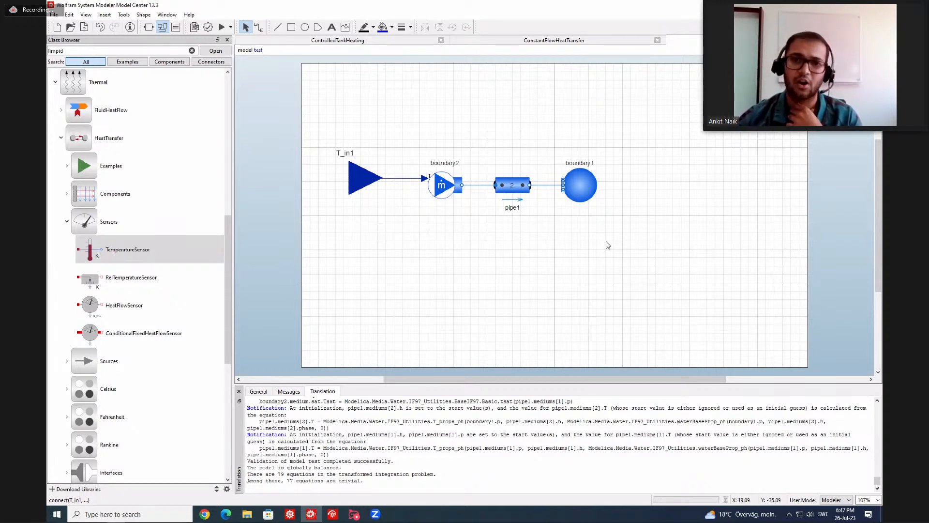
Configure the test model's experiment with real-time synchronization set to true, an interval length of 0.1 s and an infinite stop time.
{"action": "left_click", "coordinate": [231, 27]}
{"action": "left_click", "coordinate": [246, 41]}
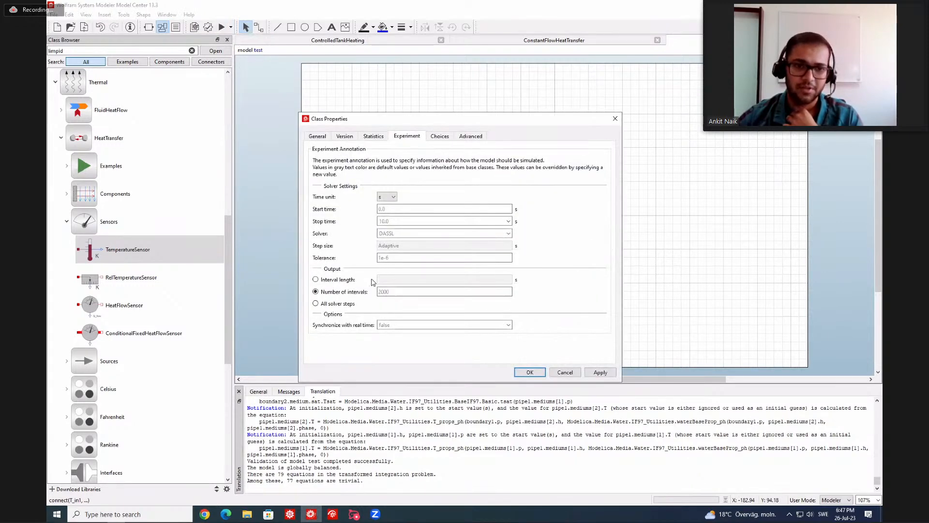
{"action": "left_click", "coordinate": [507, 325]}
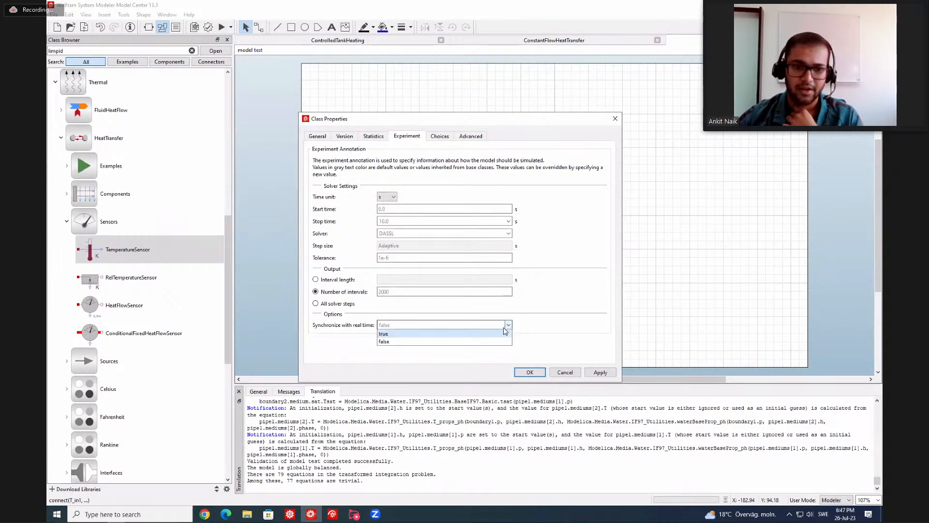
{"action": "left_click", "coordinate": [418, 338]}
{"action": "left_click", "coordinate": [398, 279]}
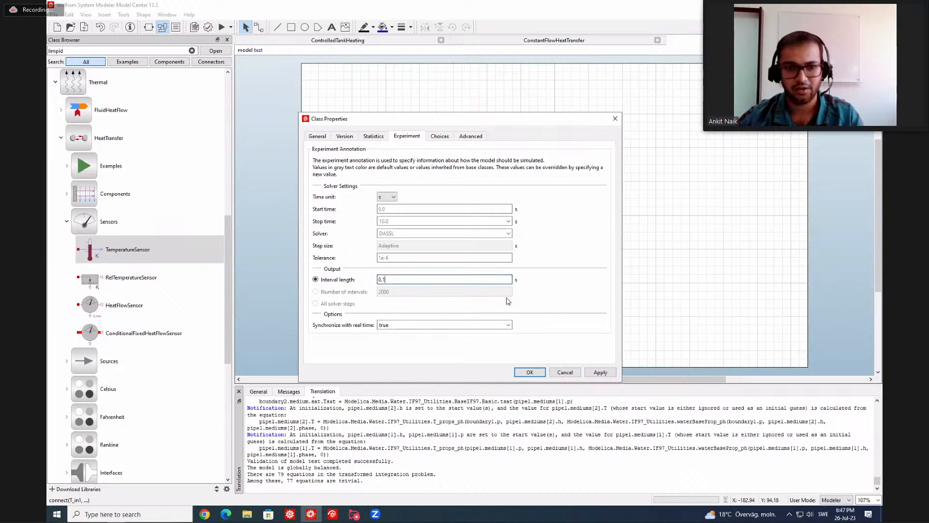
{"action": "left_click", "coordinate": [425, 221]}
{"action": "left_click", "coordinate": [419, 230]}
{"action": "left_click", "coordinate": [536, 373]}
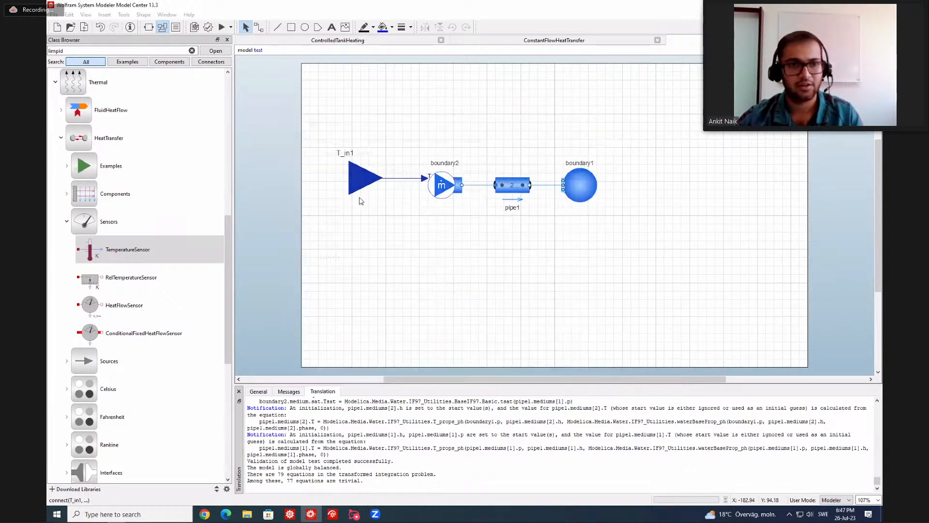
Simulate the test model in Simulation Center and dismiss the resulting dialog.
{"action": "left_click", "coordinate": [221, 27]}
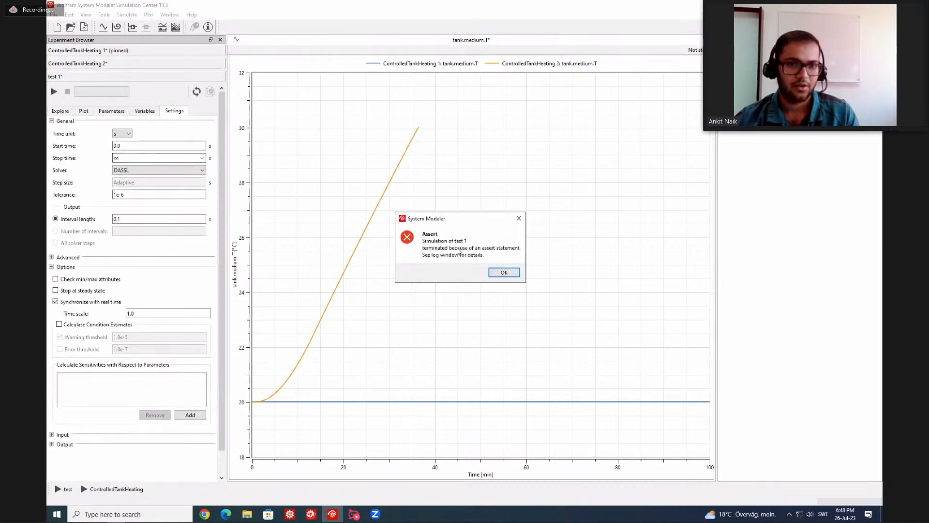
{"action": "left_click", "coordinate": [503, 271]}
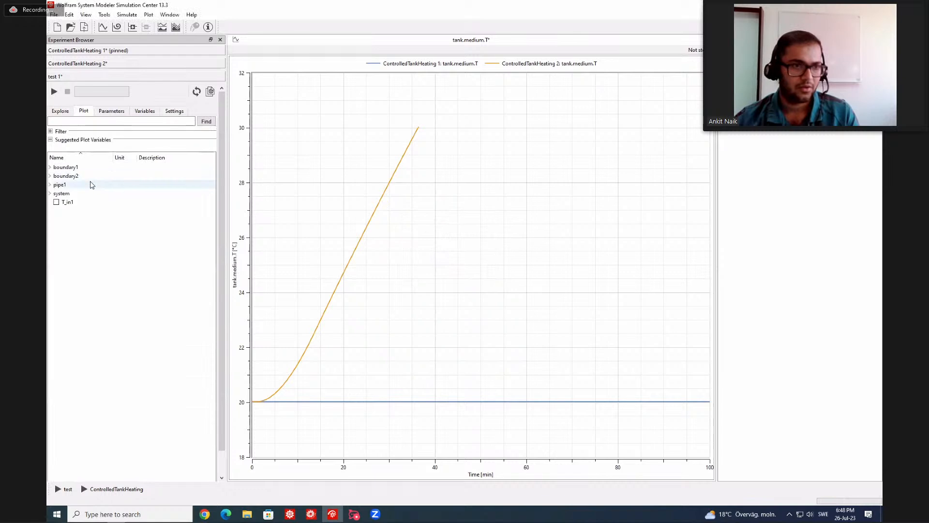
Open a new empty plot and create an empty control panel titled Real time for the test experiment.
{"action": "left_click", "coordinate": [103, 27]}
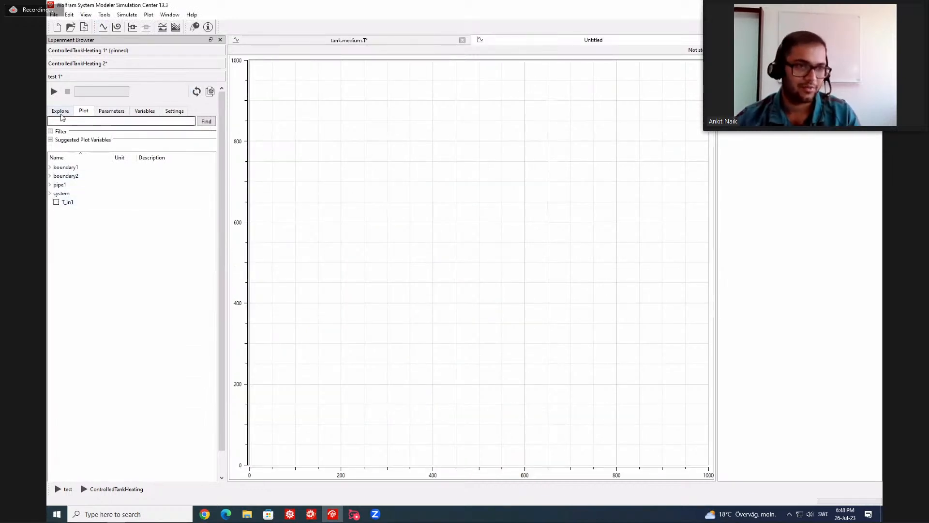
{"action": "left_click", "coordinate": [60, 111]}
{"action": "left_click", "coordinate": [126, 143]}
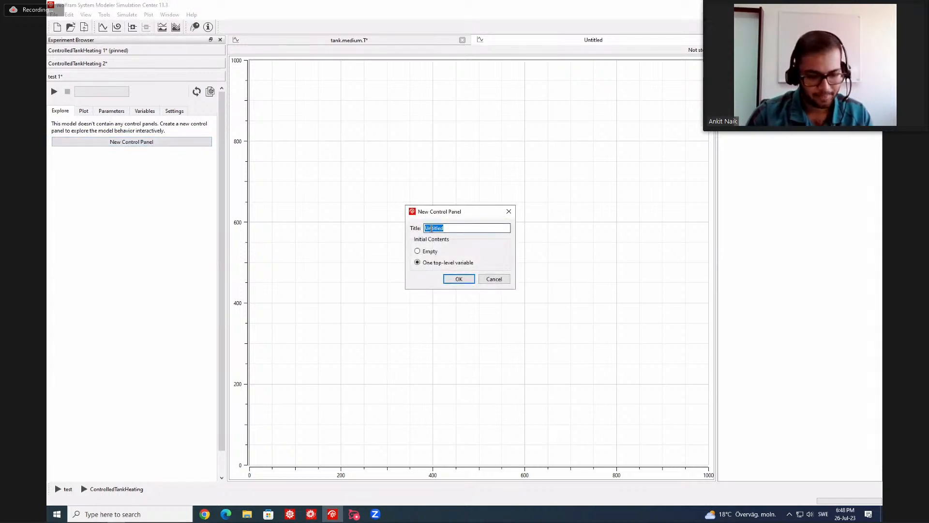
{"action": "type", "text": "Real time"}
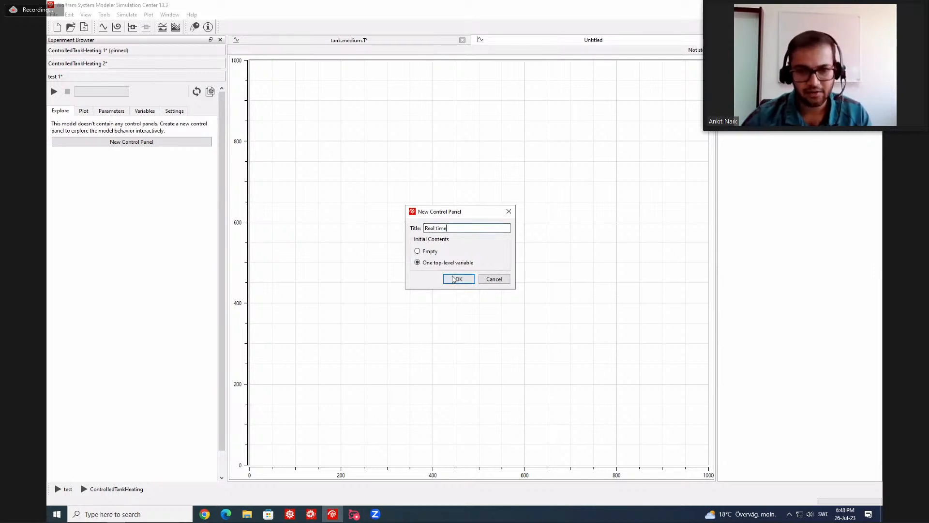
{"action": "left_click", "coordinate": [417, 251]}
{"action": "left_click", "coordinate": [460, 278]}
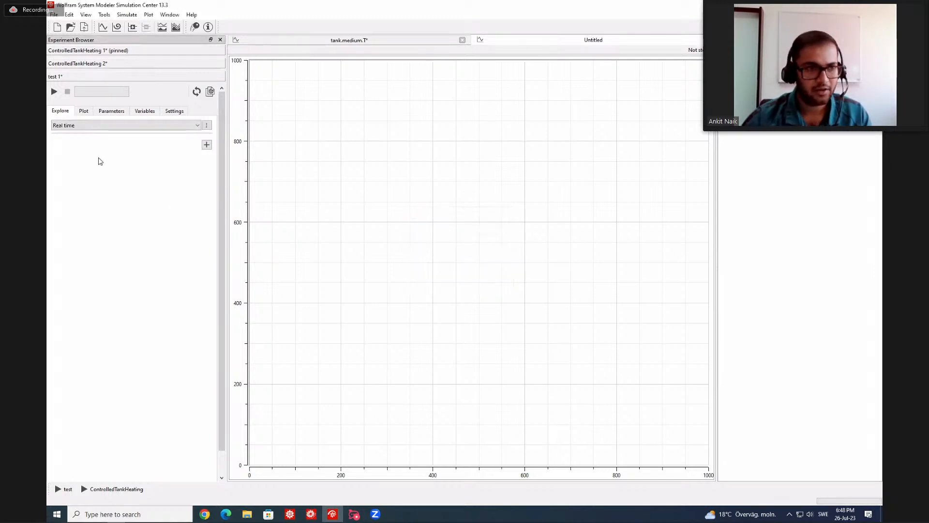
Add a linear slider for T_in1 to the control panel, with a minimum of 283 and a maximum of 383.
{"action": "left_click", "coordinate": [206, 145]}
{"action": "left_click", "coordinate": [228, 153]}
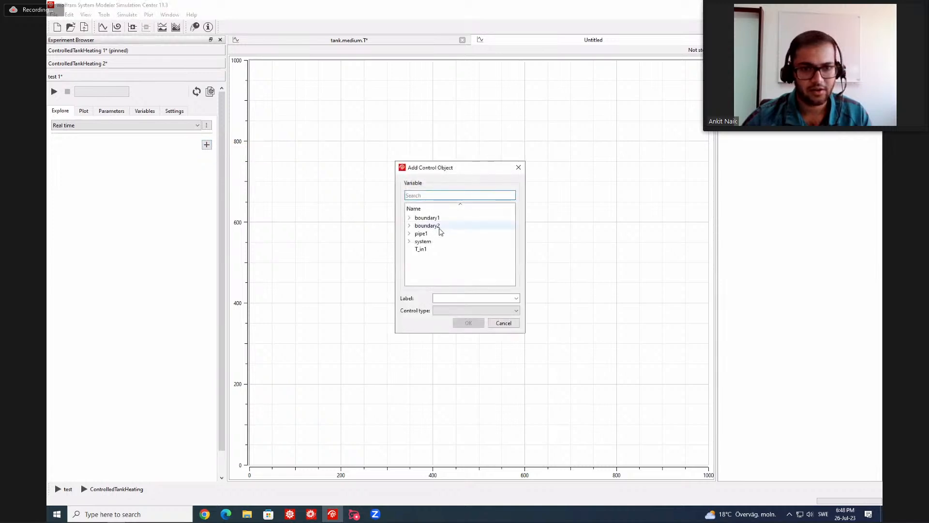
{"action": "left_click", "coordinate": [420, 249]}
{"action": "left_click", "coordinate": [468, 310]}
{"action": "left_click", "coordinate": [464, 326]}
{"action": "left_click", "coordinate": [458, 326]}
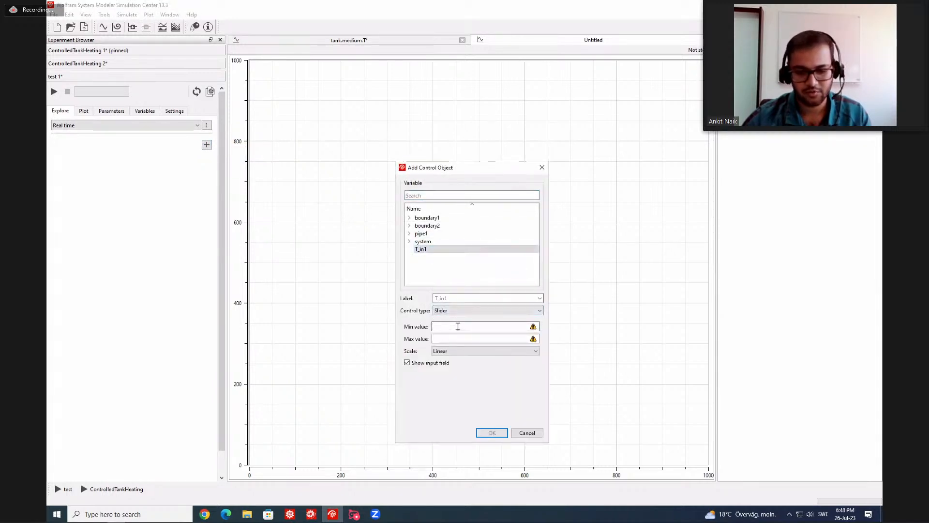
{"action": "type", "text": "283"}
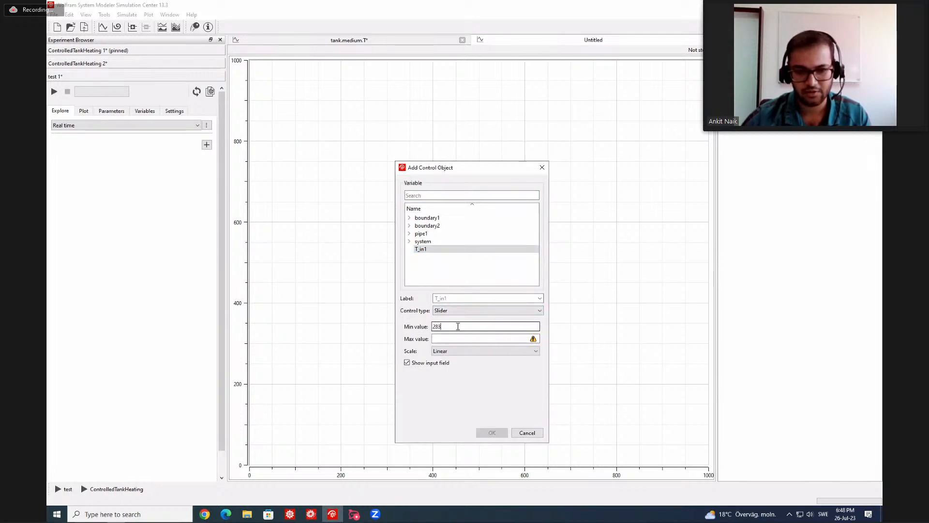
{"action": "left_click", "coordinate": [455, 339]}
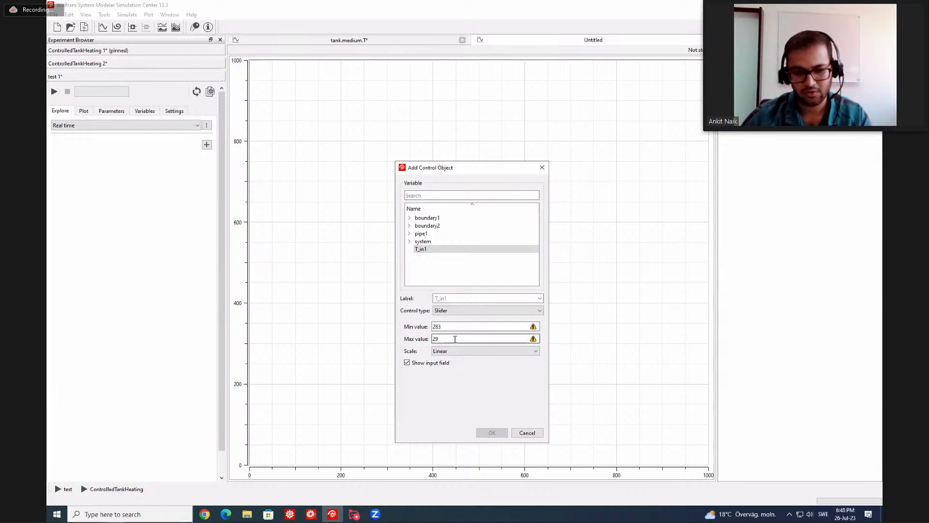
{"action": "key", "text": "BackSpace"}
{"action": "key", "text": "BackSpace"}
{"action": "type", "text": "383"}
{"action": "left_click", "coordinate": [490, 432]}
Start the real-time simulation with T_in1 moved to about 303.4 and plot the temperature T of pipe1.mediums[1].
{"action": "left_click_drag", "start_coordinate": [78, 146], "coordinate": [97, 144]}
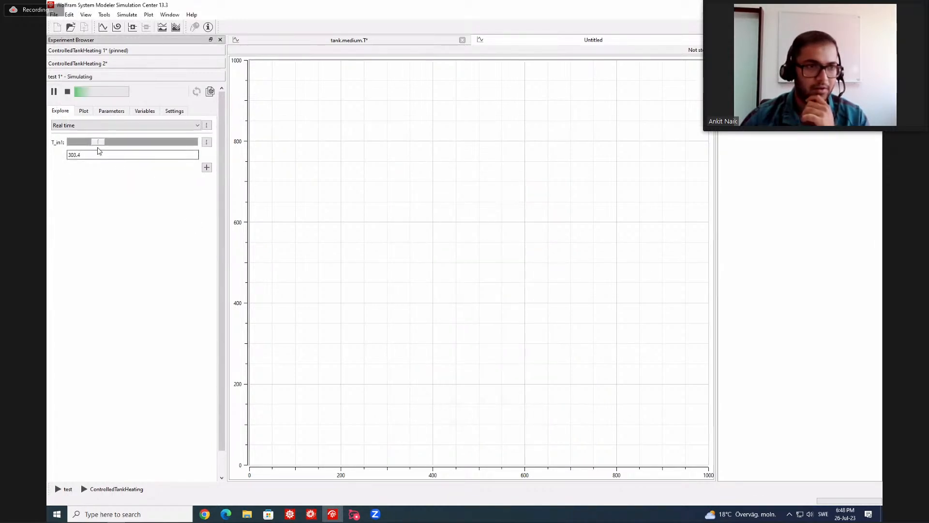
{"action": "left_click", "coordinate": [84, 111]}
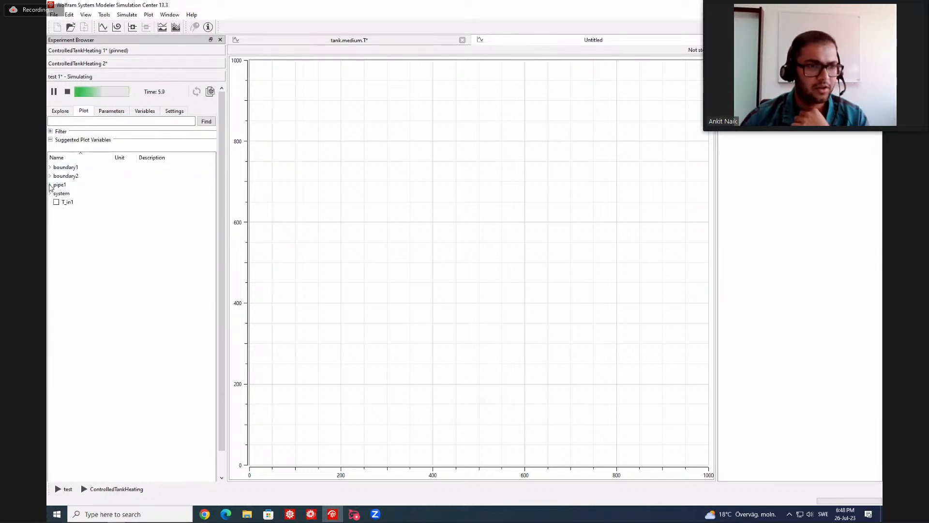
{"action": "left_click", "coordinate": [50, 185]}
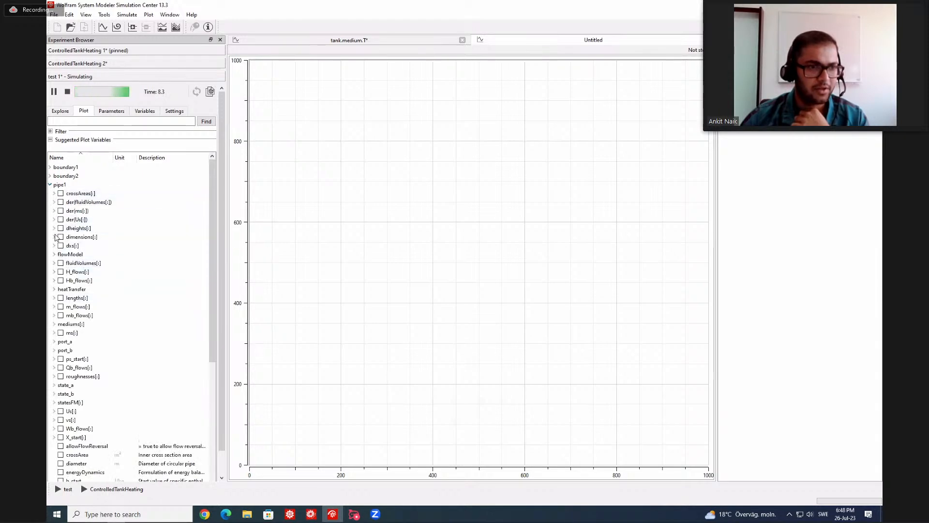
{"action": "left_click", "coordinate": [54, 324]}
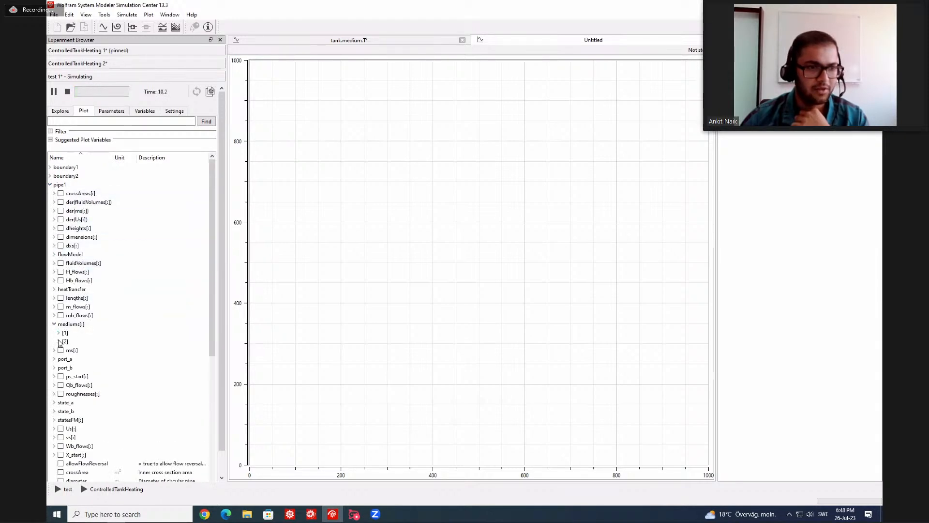
{"action": "left_click", "coordinate": [58, 333]}
{"action": "scroll", "coordinate": [63, 339], "scroll_direction": "down", "scroll_amount": 3}
{"action": "left_click", "coordinate": [69, 402]}
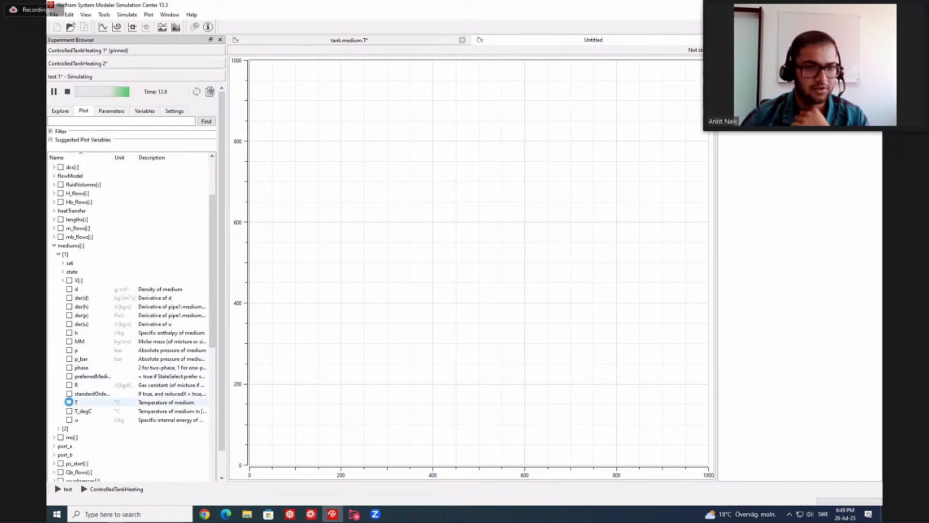
Vary T_in1 during the running simulation to about 320.8, 293.5 and finally 304.7.
{"action": "left_click", "coordinate": [60, 111]}
{"action": "left_click_drag", "start_coordinate": [96, 142], "coordinate": [118, 142]}
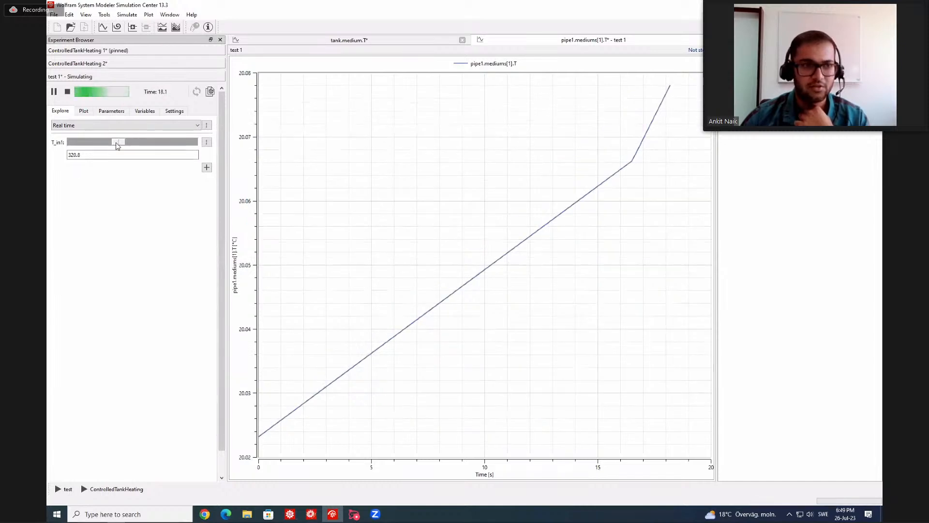
{"action": "left_click_drag", "start_coordinate": [119, 143], "coordinate": [89, 149]}
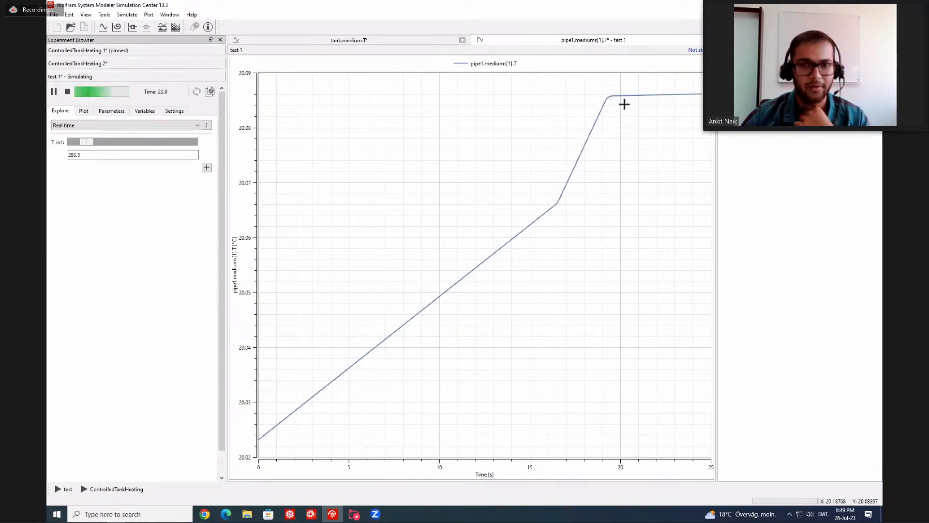
{"action": "mouse_move", "coordinate": [88, 144]}
{"action": "left_mouse_down"}
{"action": "mouse_move", "coordinate": [100, 144]}
{"action": "mouse_move", "coordinate": [78, 146]}
{"action": "mouse_move", "coordinate": [101, 137]}
{"action": "left_mouse_up"}
Stop the simulation, run it again and raise T_in1 to about 326.4.
{"action": "left_click", "coordinate": [67, 92]}
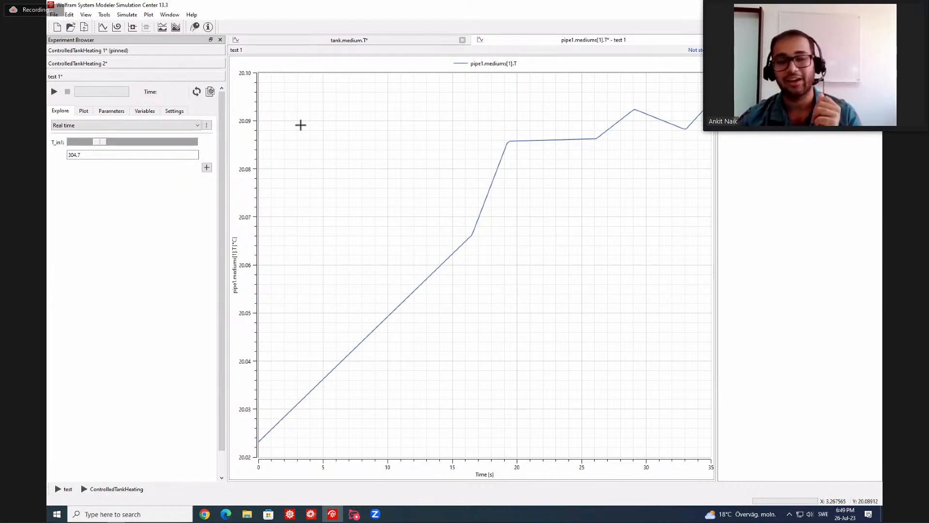
{"action": "left_click", "coordinate": [54, 91]}
{"action": "left_click_drag", "start_coordinate": [99, 142], "coordinate": [125, 144]}
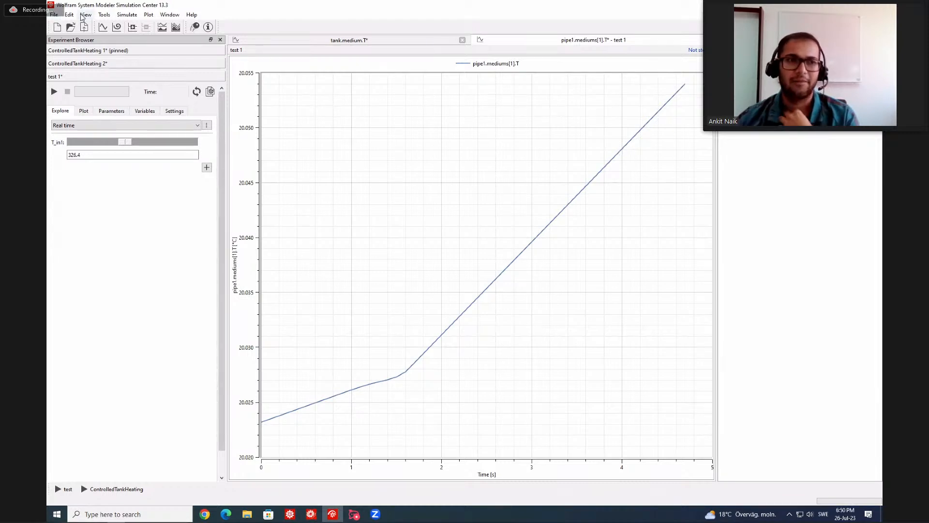
Examine the generated source code of the test experiment, including the _external.cpp and _header.h files.
{"action": "left_click", "coordinate": [104, 15]}
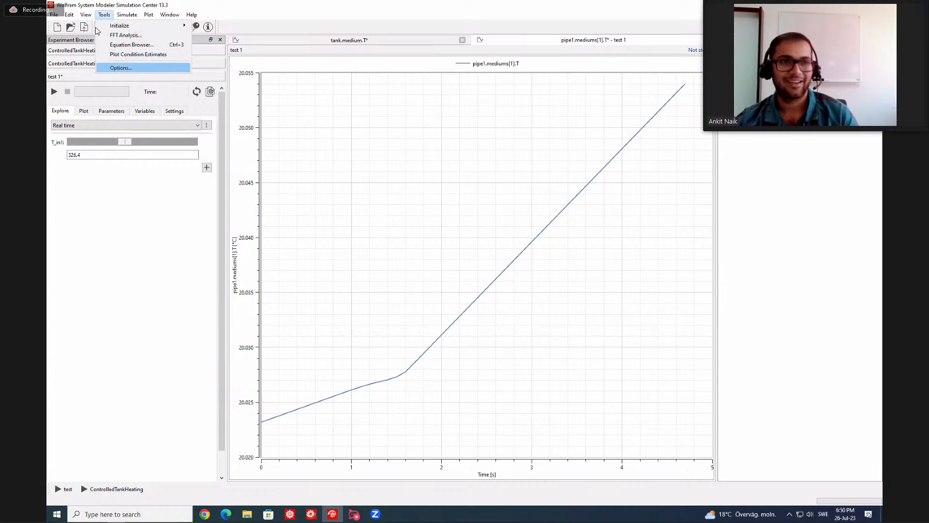
{"action": "mouse_move", "coordinate": [86, 15]}
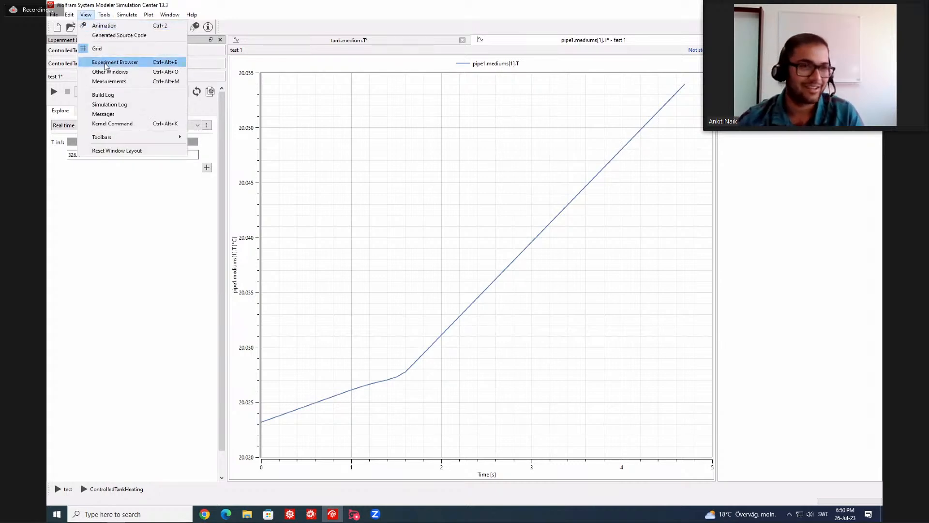
{"action": "left_click", "coordinate": [116, 35]}
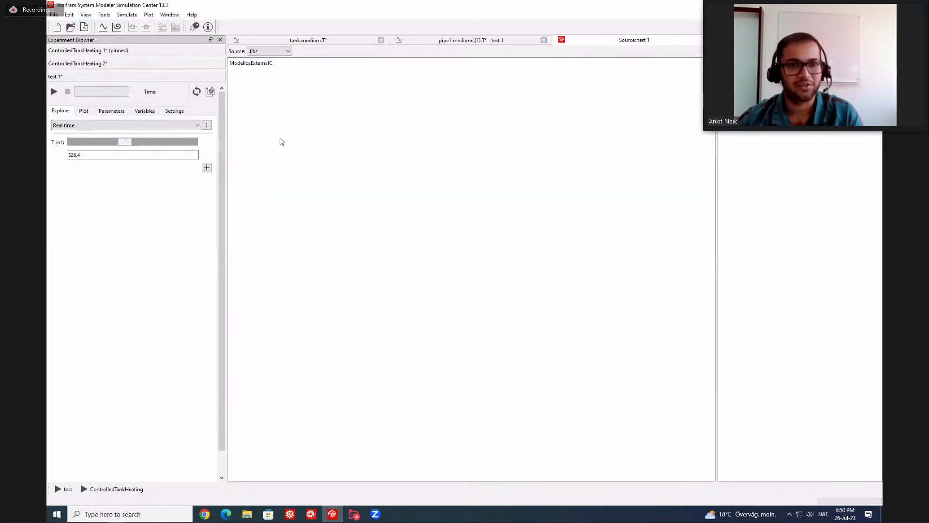
{"action": "left_click", "coordinate": [279, 53]}
{"action": "left_click", "coordinate": [279, 54]}
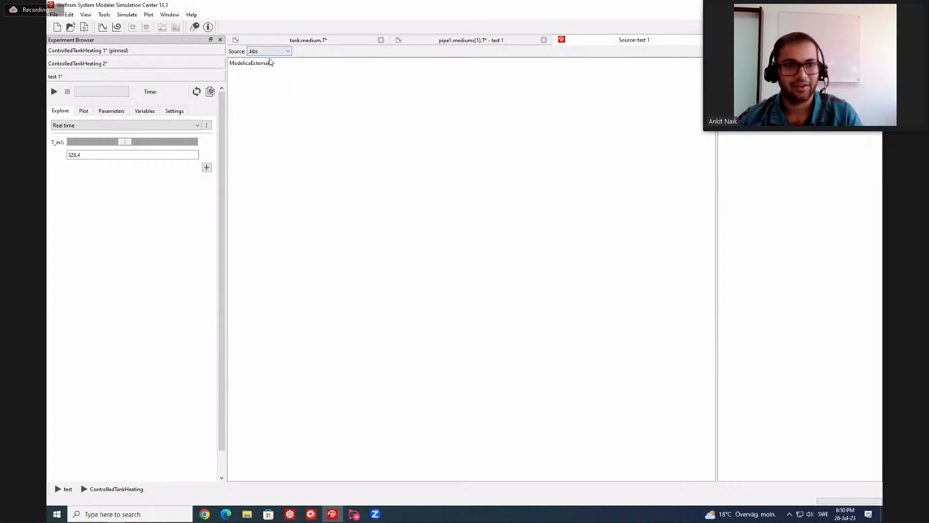
{"action": "left_click", "coordinate": [274, 52]}
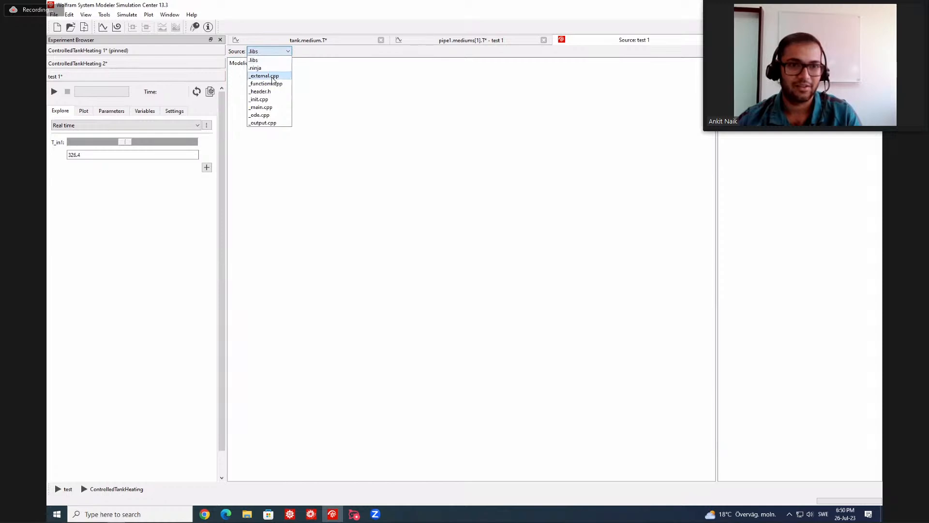
{"action": "left_click", "coordinate": [272, 77]}
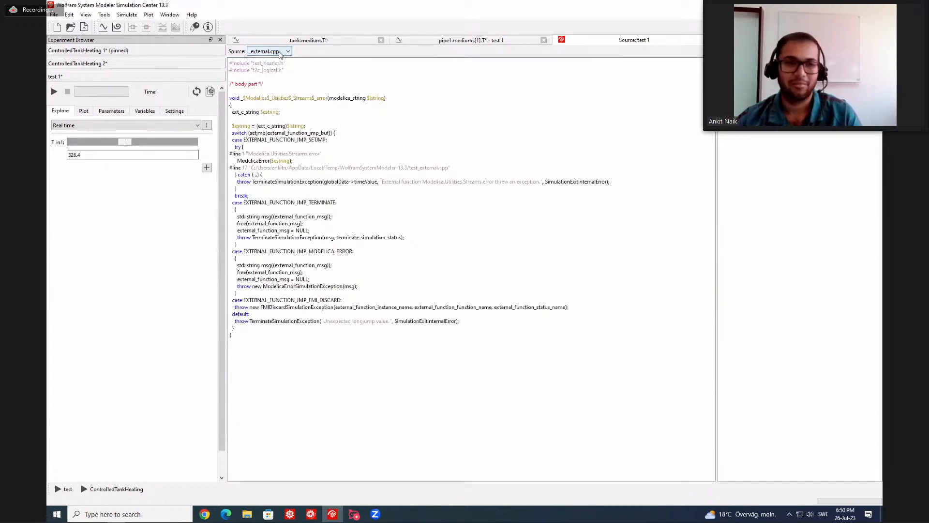
{"action": "left_click", "coordinate": [280, 53]}
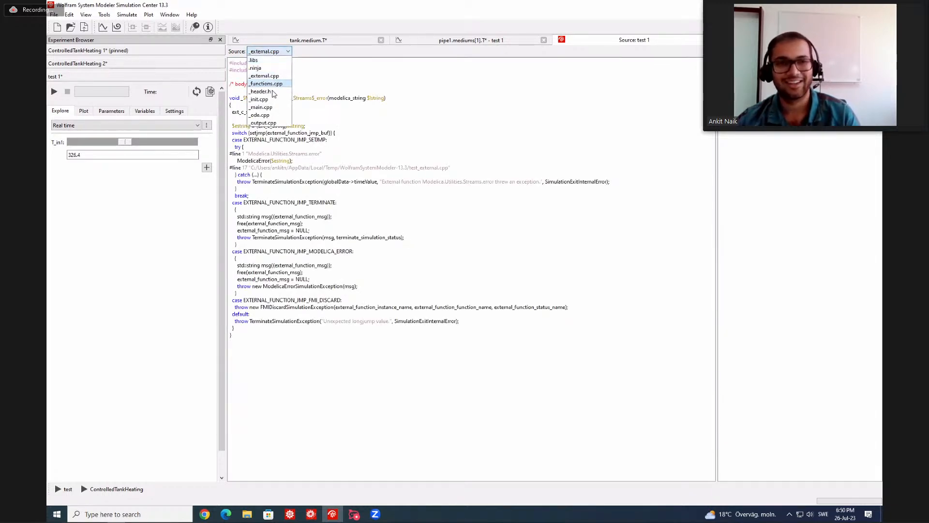
{"action": "left_click", "coordinate": [270, 90]}
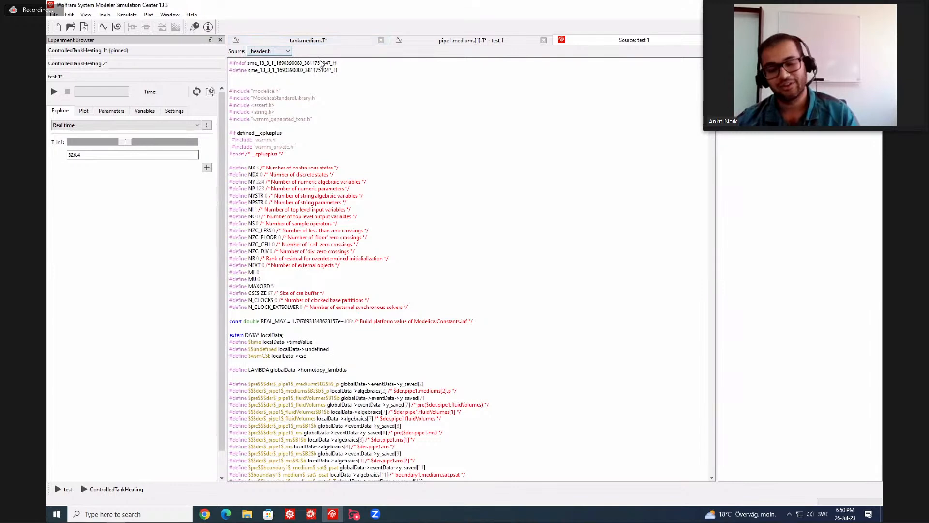
{"action": "left_click", "coordinate": [86, 14]}
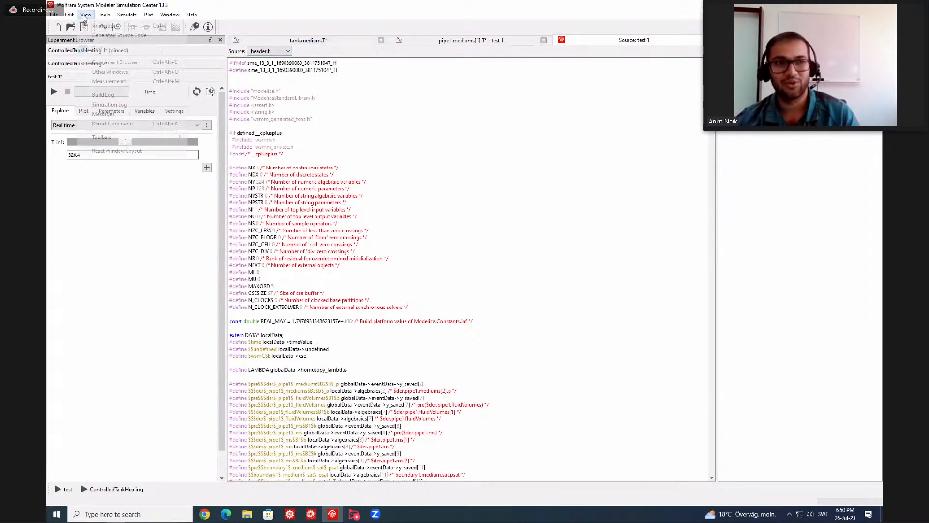
{"action": "left_click", "coordinate": [323, 53]}
{"action": "left_click", "coordinate": [286, 51]}
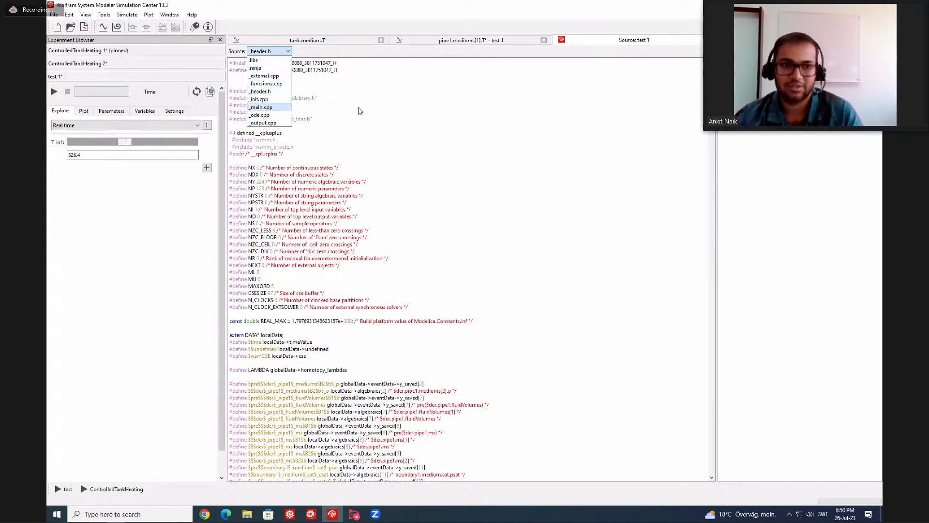
{"action": "left_click", "coordinate": [359, 109]}
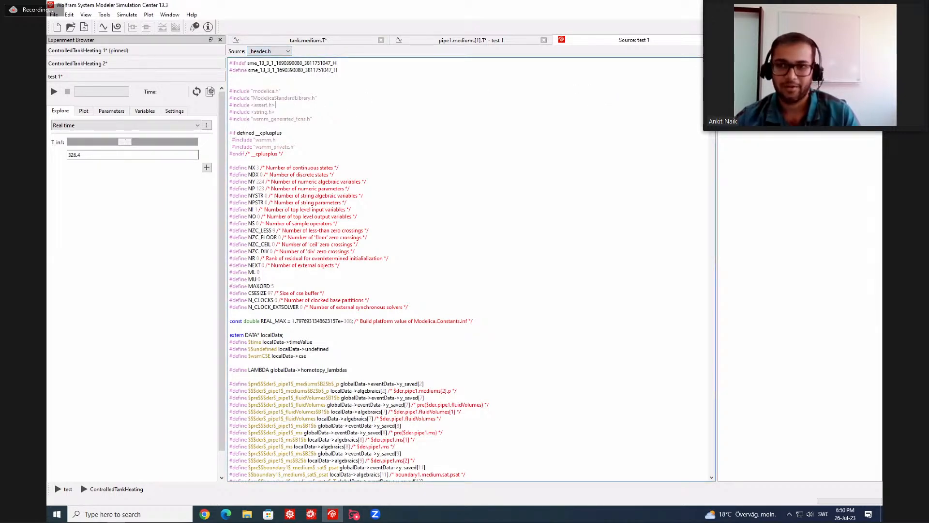
Switch to Model Center, open the SimpleCooling example of Modelica.Thermal.FluidHeatFlow and review the parameters of its pipe.
{"action": "key", "text": "alt+Tab"}
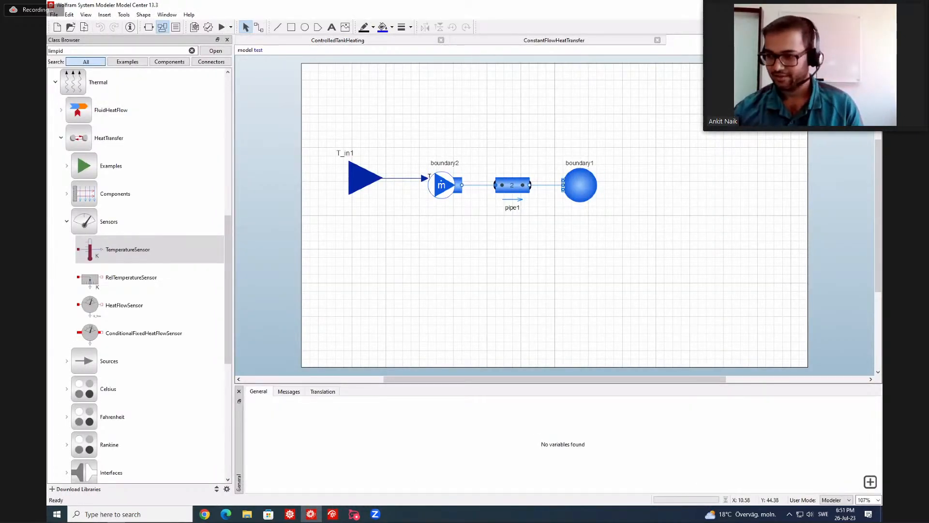
{"action": "key", "text": "alt+Tab"}
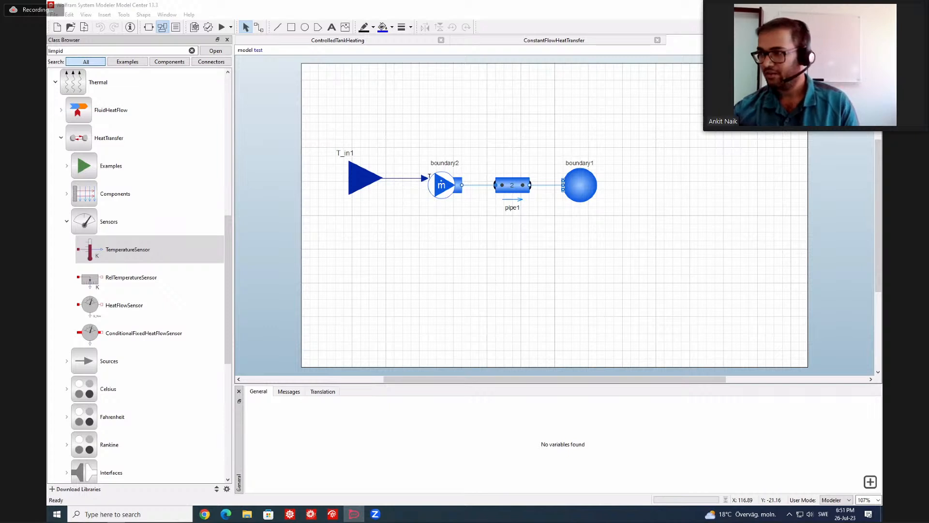
{"action": "left_click", "coordinate": [577, 139]}
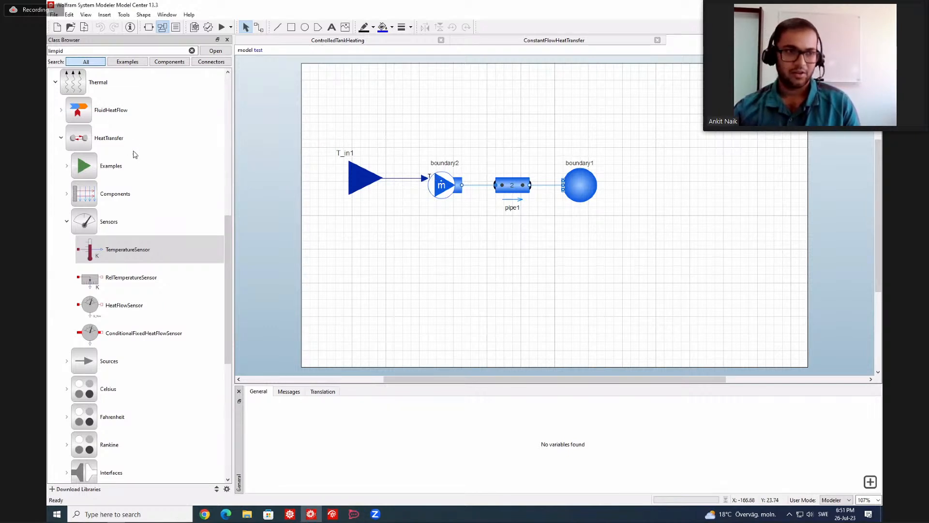
{"action": "left_click", "coordinate": [62, 112]}
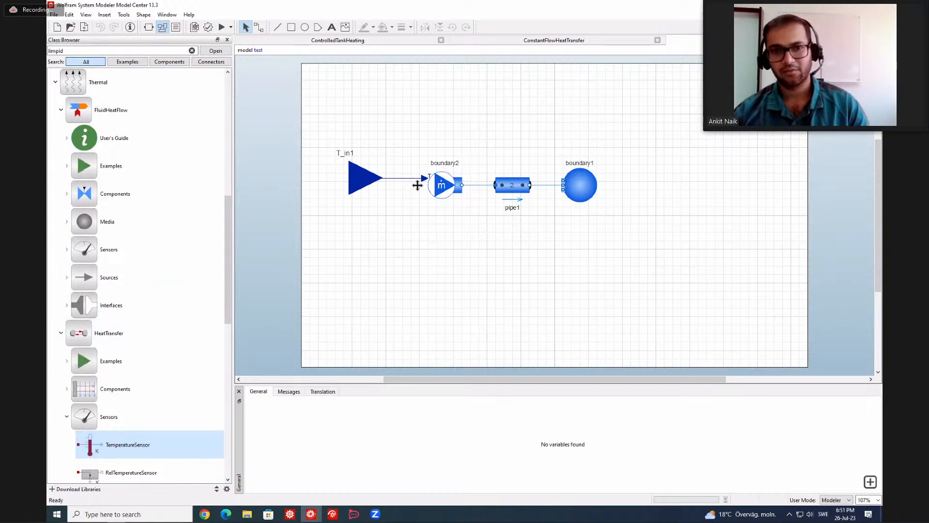
{"action": "double_click", "coordinate": [160, 170]}
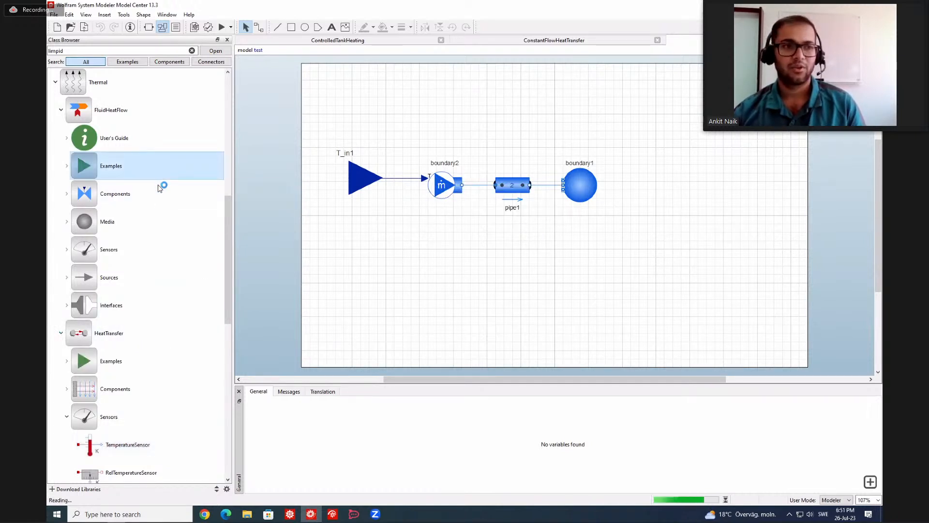
{"action": "double_click", "coordinate": [159, 194]}
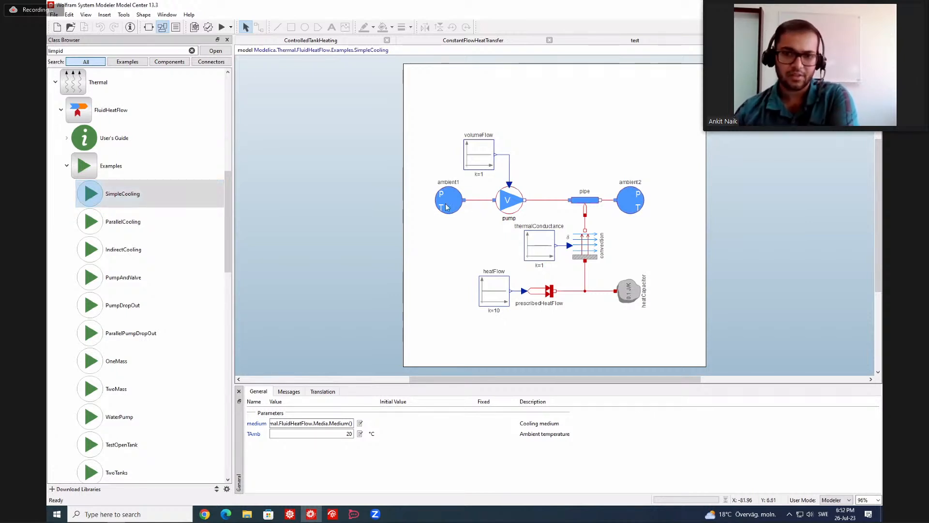
{"action": "left_click", "coordinate": [585, 200]}
{"action": "scroll", "coordinate": [507, 441], "scroll_direction": "down", "scroll_amount": 1}
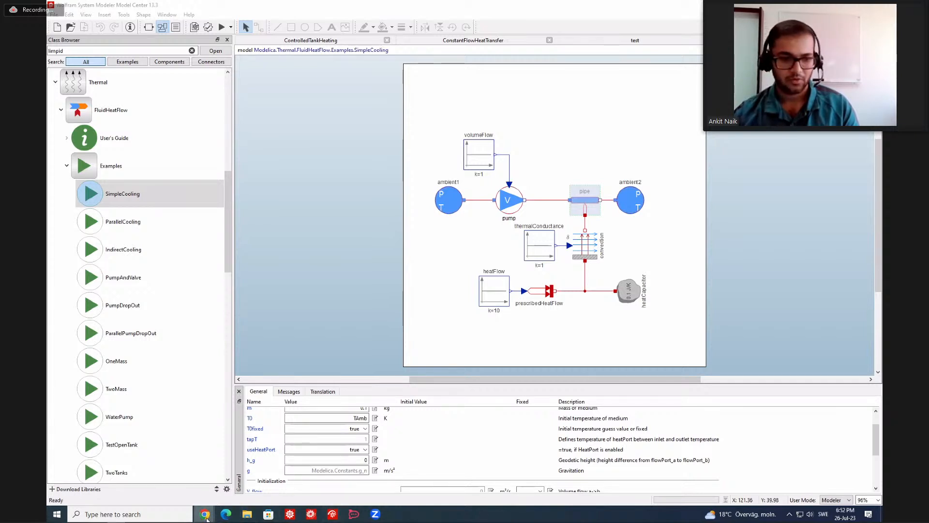
Switch to Chrome, open the Hydraulic page of the System Modeler Modelica Library Store and review its features and examples.
{"action": "mouse_move", "coordinate": [205, 507]}
{"action": "left_click", "coordinate": [299, 474]}
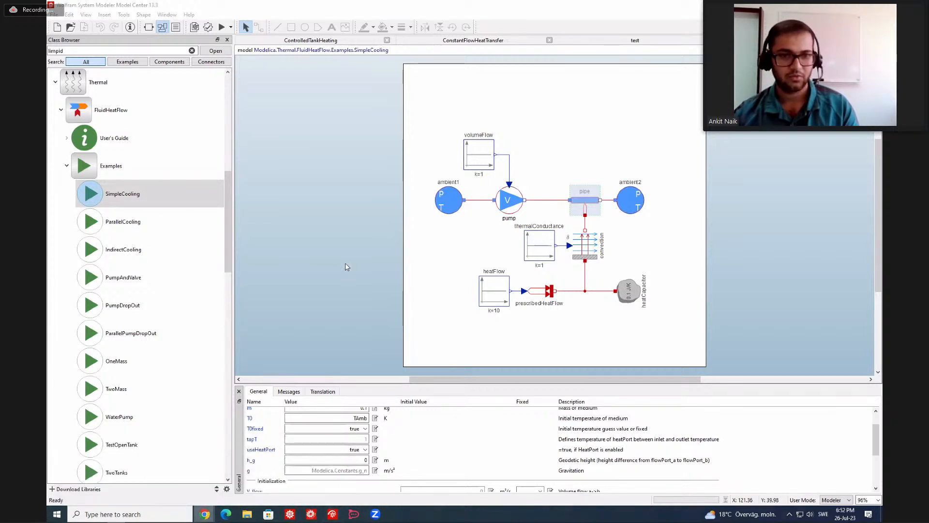
{"action": "left_click", "coordinate": [519, 257]}
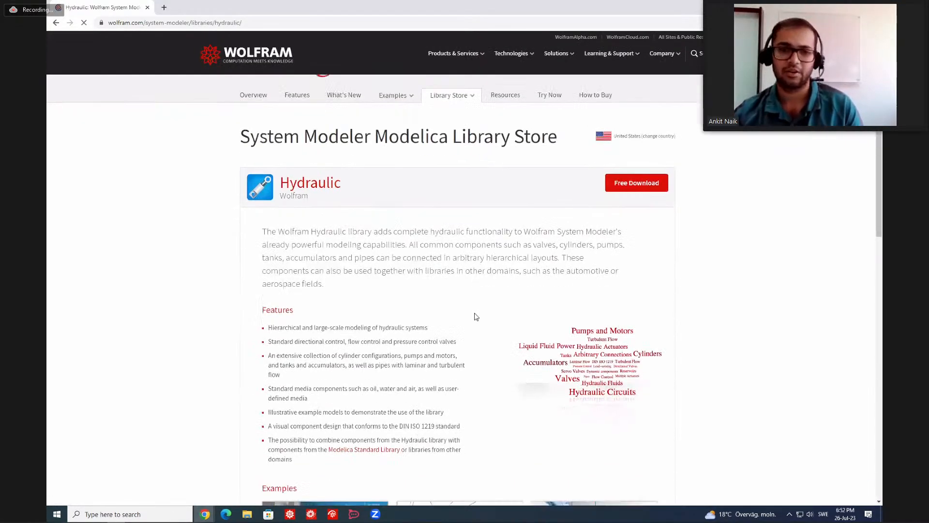
{"action": "scroll", "coordinate": [477, 316], "scroll_direction": "down", "scroll_amount": 2}
{"action": "scroll", "coordinate": [476, 317], "scroll_direction": "down", "scroll_amount": 1}
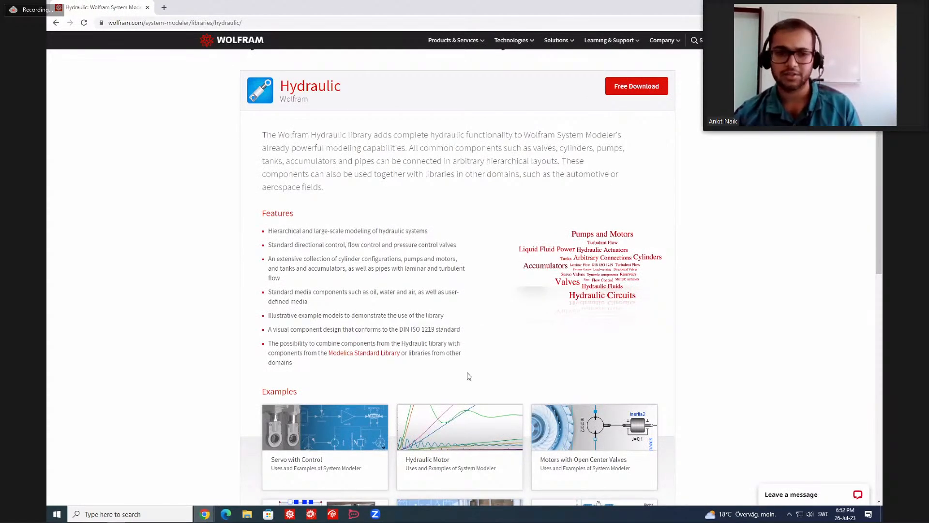
{"action": "scroll", "coordinate": [472, 375], "scroll_direction": "down", "scroll_amount": 2}
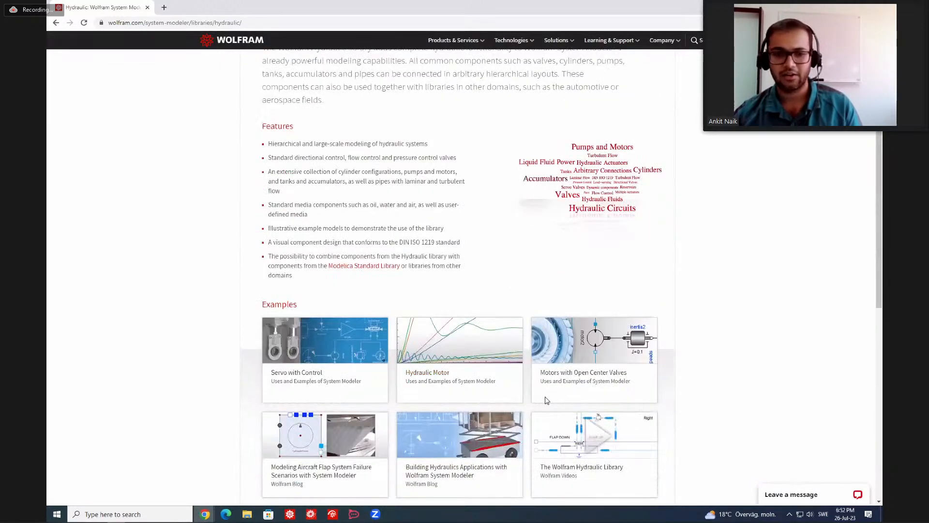
Open the Servo with Control example and examine its servo model diagram and simulation results section.
{"action": "left_click", "coordinate": [319, 379]}
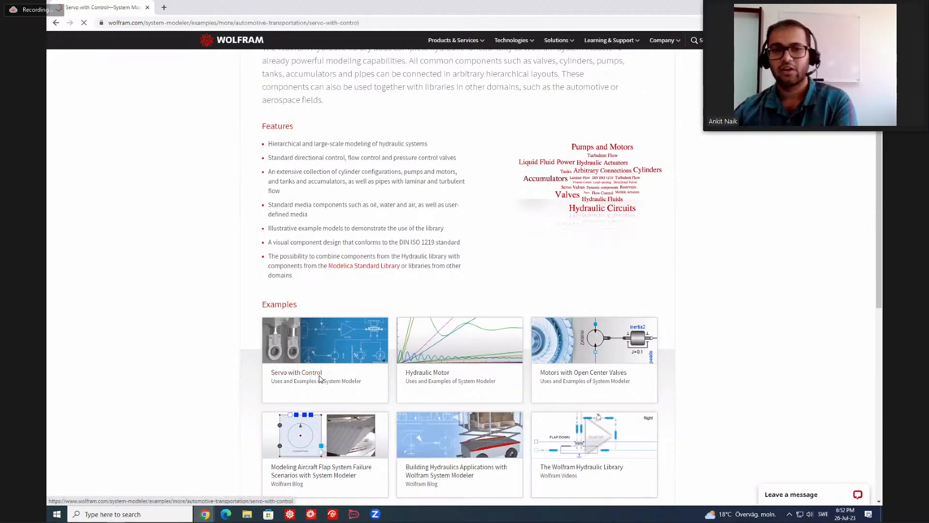
{"action": "scroll", "coordinate": [372, 350], "scroll_direction": "down", "scroll_amount": 3}
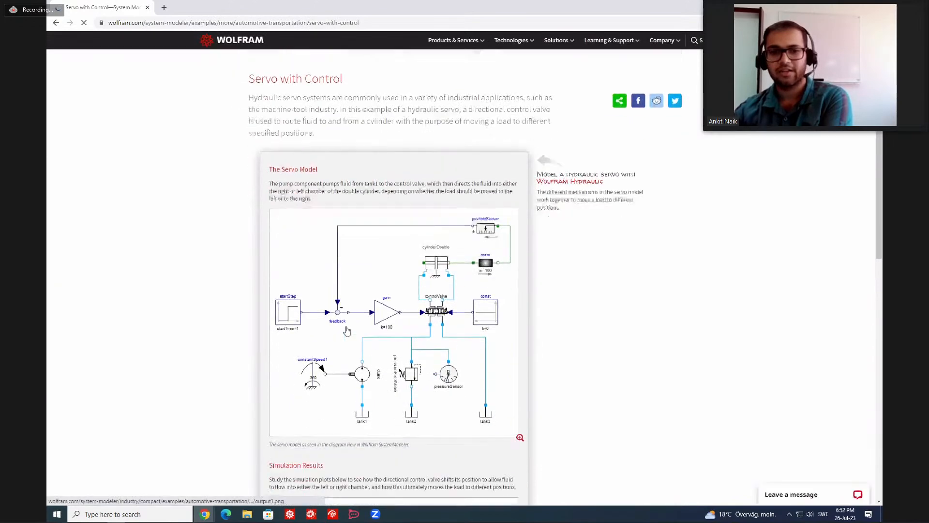
{"action": "scroll", "coordinate": [432, 290], "scroll_direction": "down", "scroll_amount": 1}
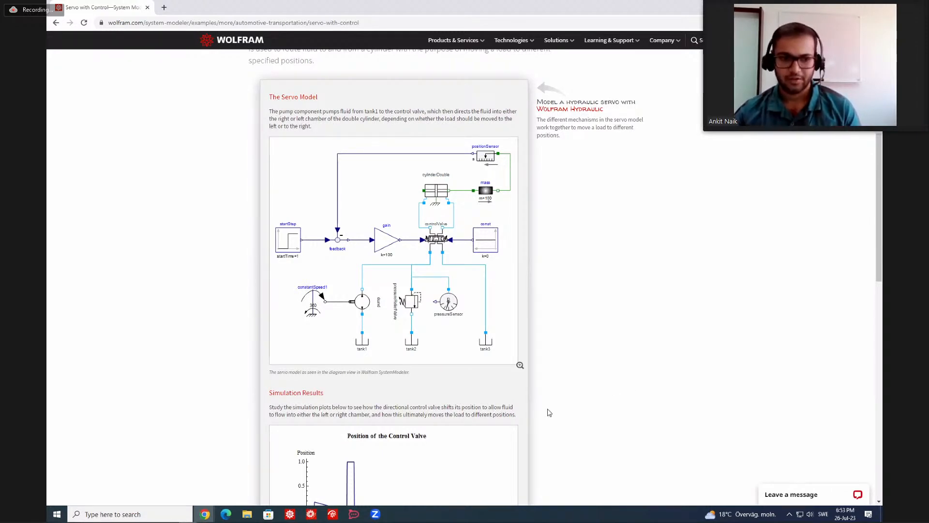
Switch from the browser to the Wolfram desktop application.
{"action": "left_click", "coordinate": [291, 514]}
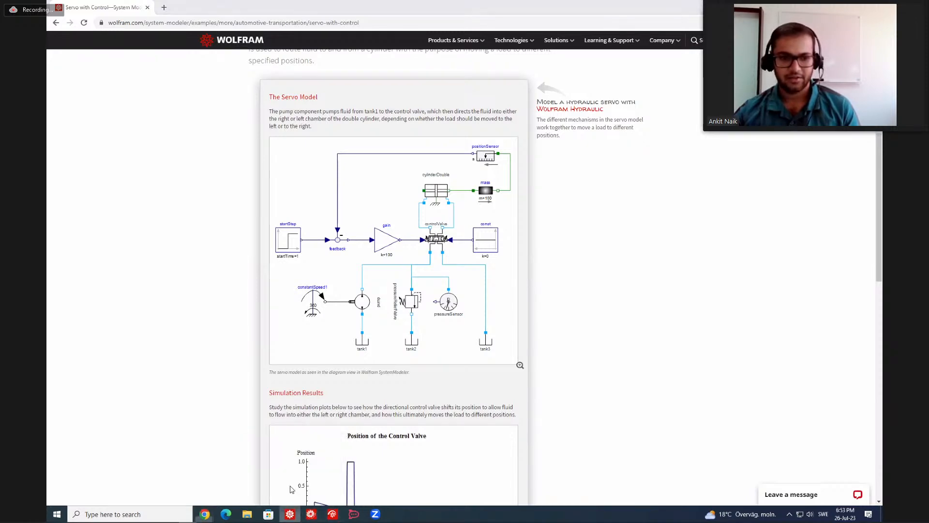